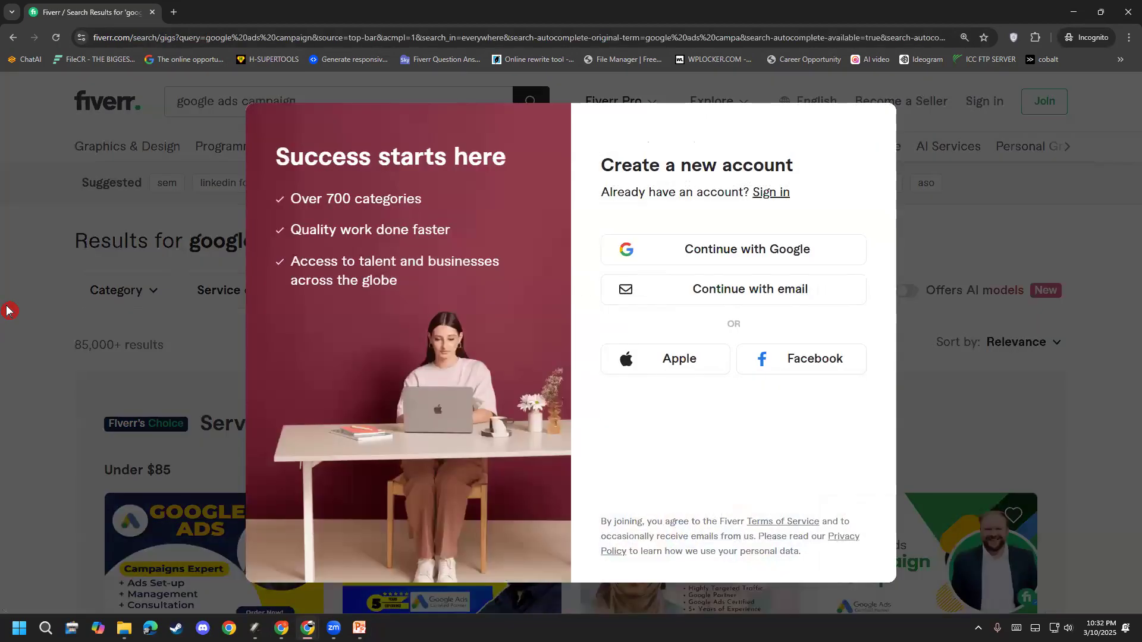
Step: Dismiss the sign-up prompt and note the 85,000+ results count for google ads campaign
left_click(8, 313)
scroll(7, 304, "down", 8)
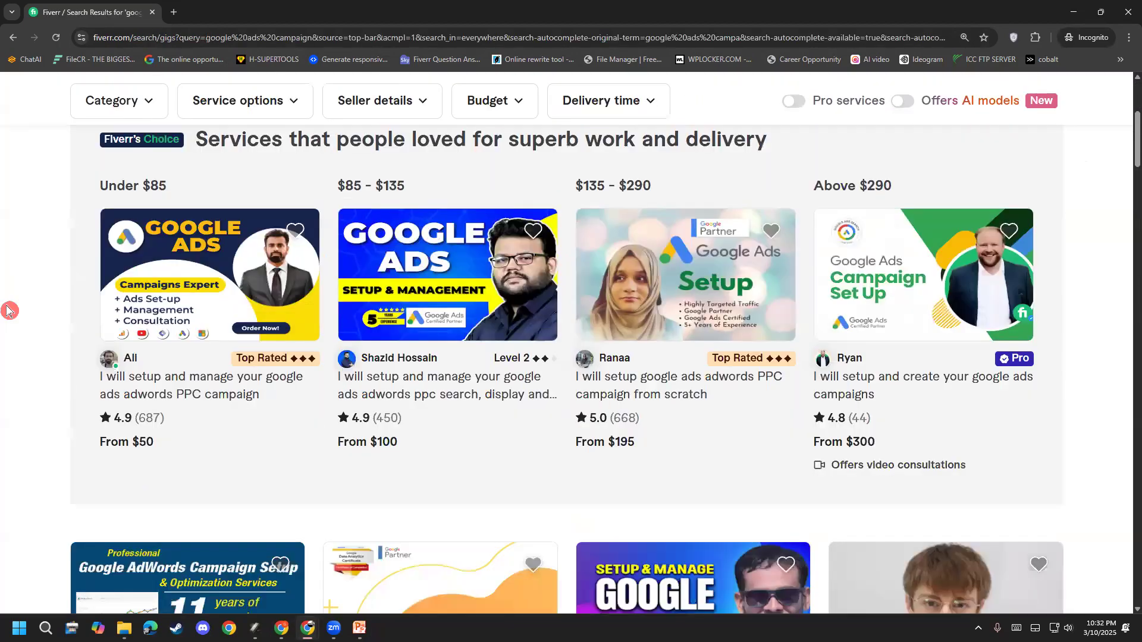
scroll(8, 295, "up", 5)
scroll(15, 283, "down", 1)
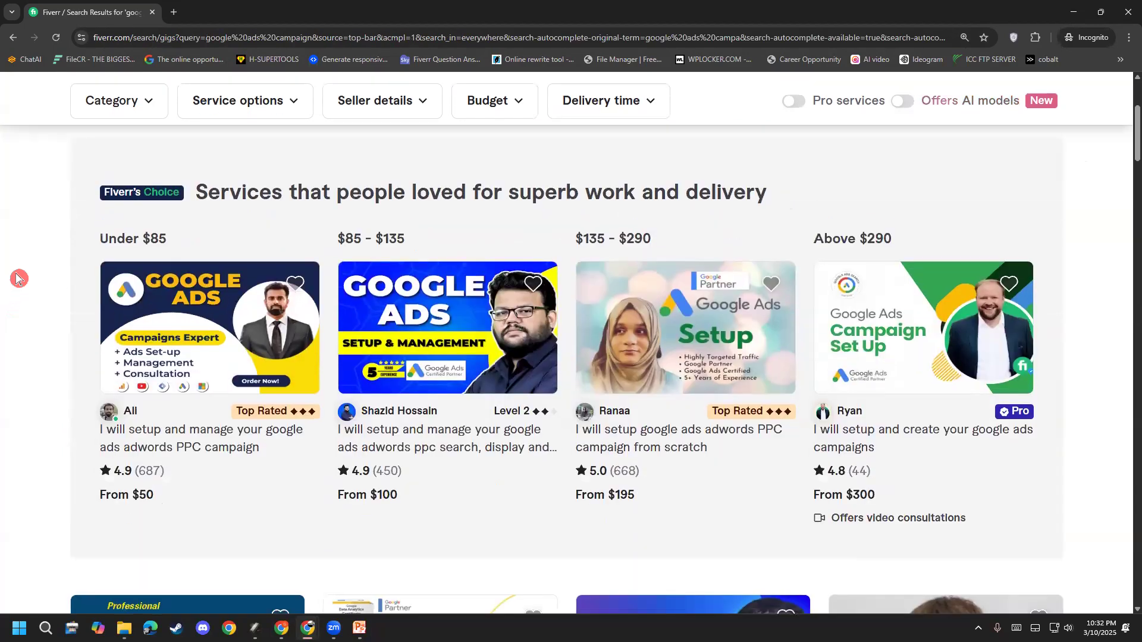
scroll(36, 278, "up", 3)
left_click_drag(115, 292, 64, 298)
Step: Open the Google Ads Campaign Setup gig from the results in a new tab
scroll(64, 301, "down", 9)
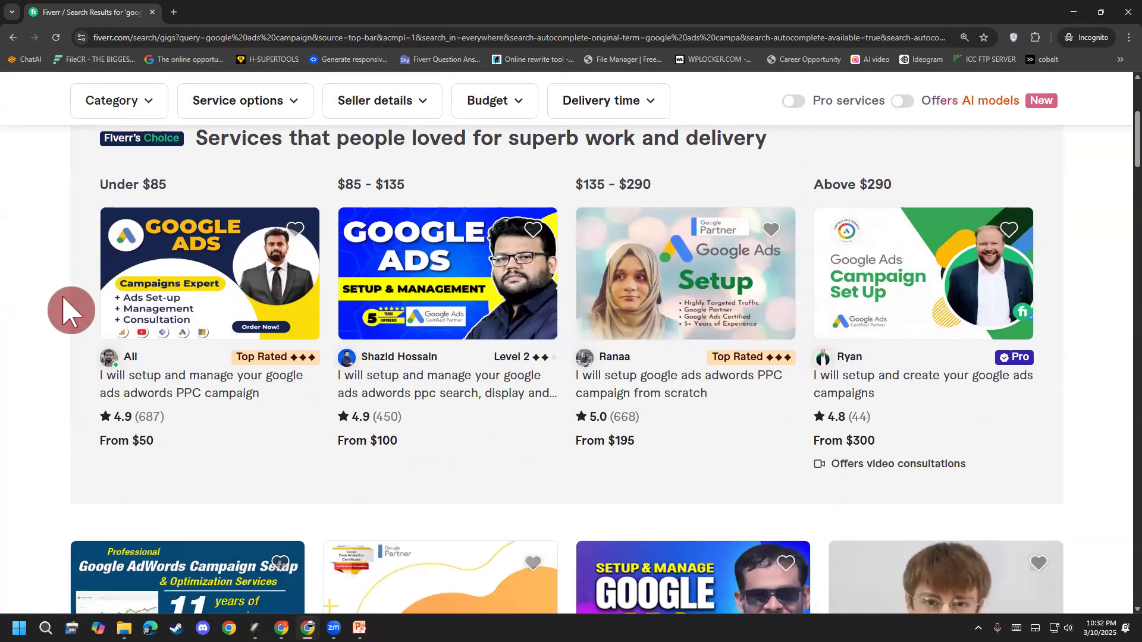
scroll(63, 310, "down", 1)
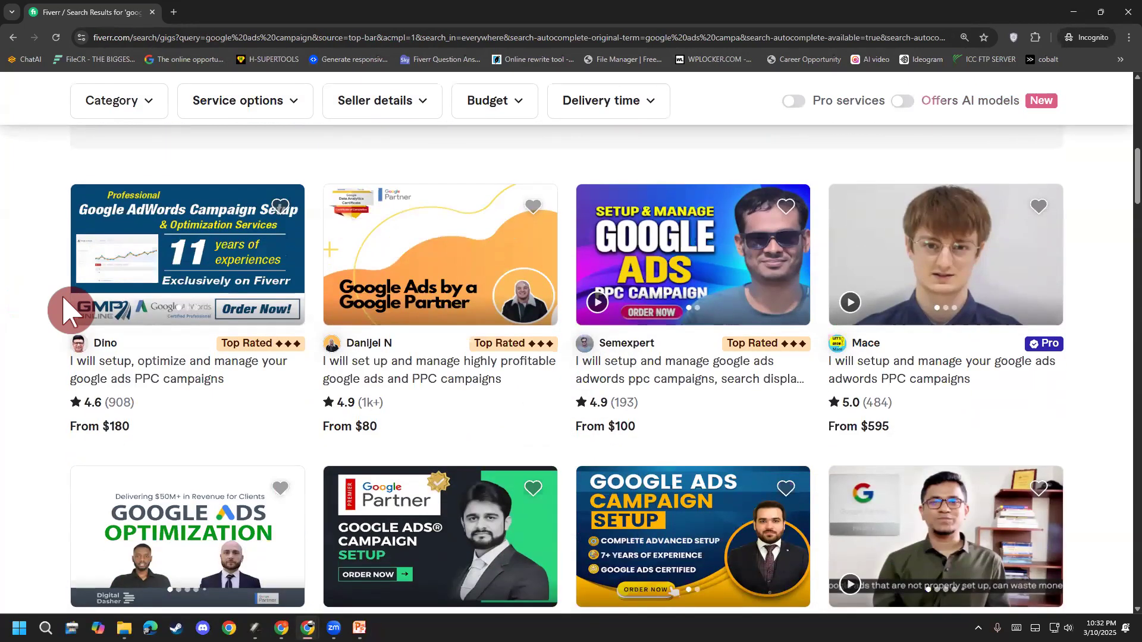
scroll(64, 299, "down", 2)
scroll(16, 359, "down", 1)
scroll(16, 359, "up", 2)
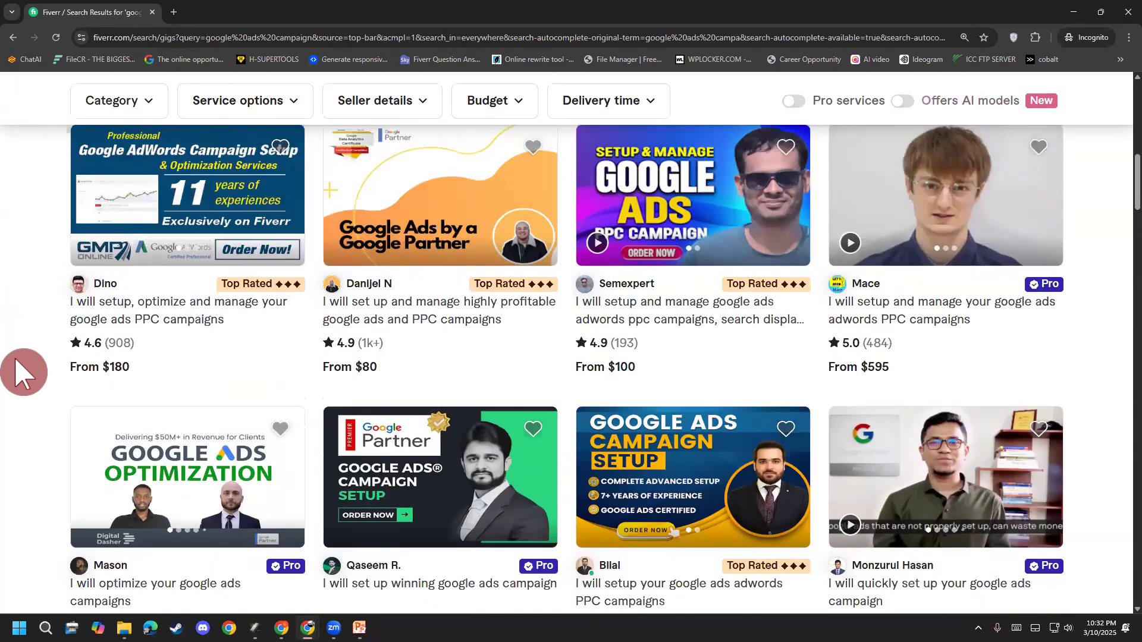
scroll(16, 359, "up", 2)
scroll(17, 361, "down", 3)
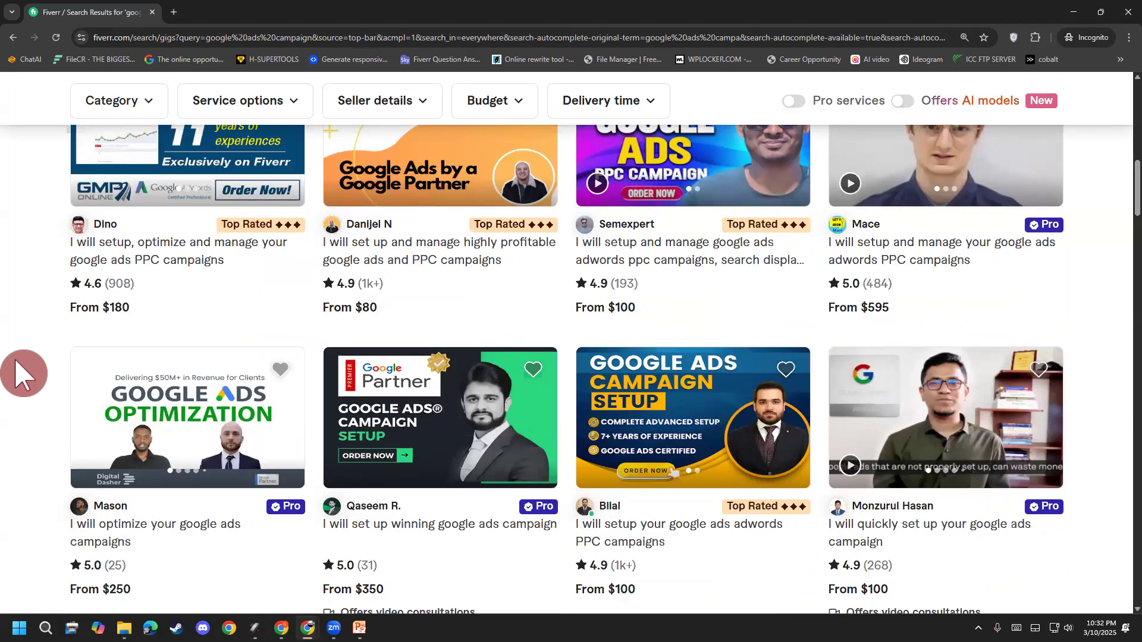
scroll(24, 374, "down", 2)
right_click(644, 296)
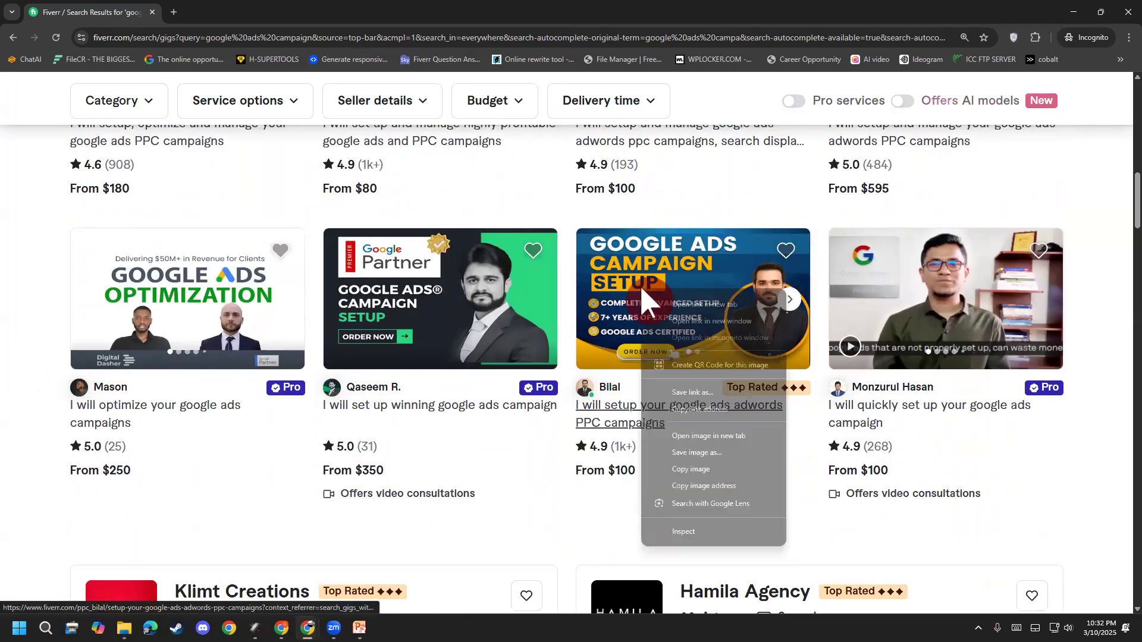
left_click(683, 305)
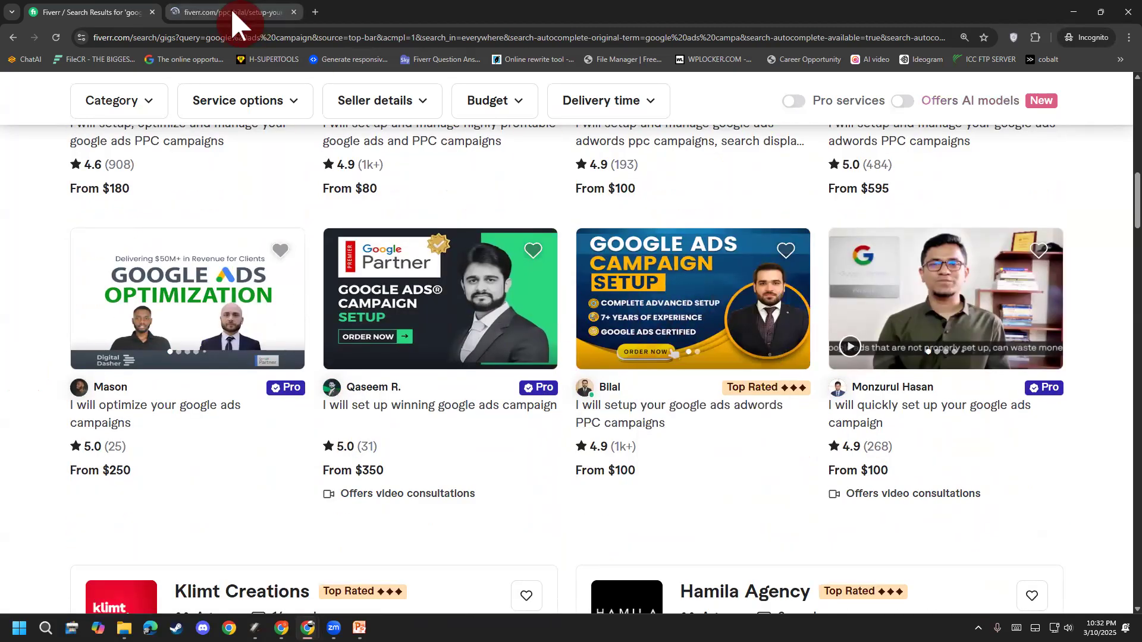
Step: Switch to the gig's tab, review its $100/$160/$230 packages, and jump to About this Gig
left_click(233, 14)
scroll(24, 357, "down", 20)
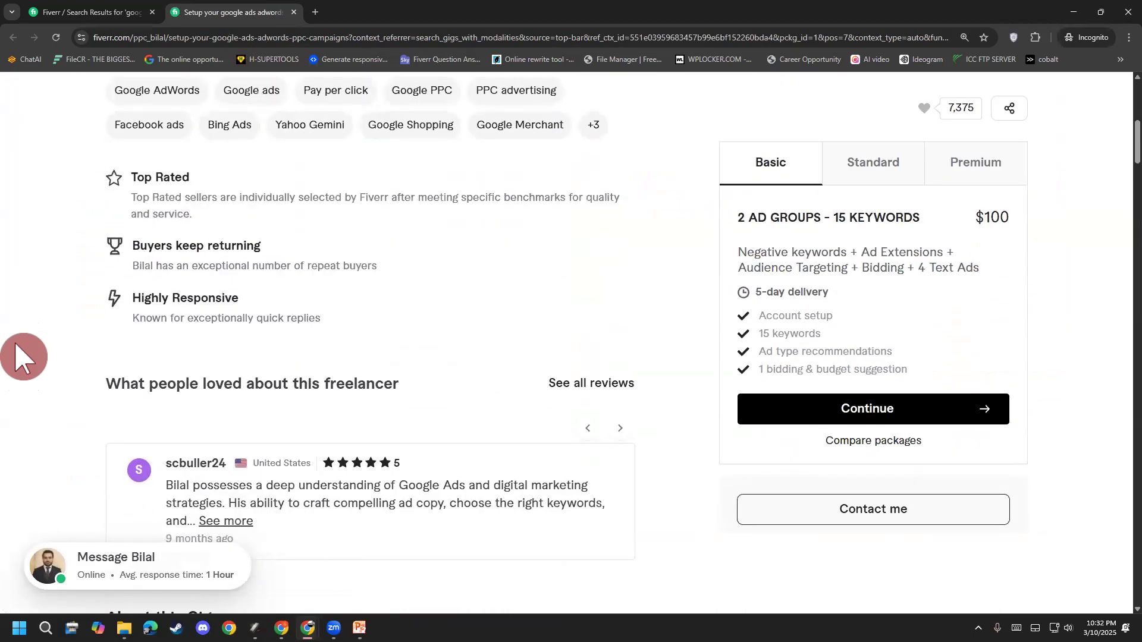
scroll(24, 356, "down", 6)
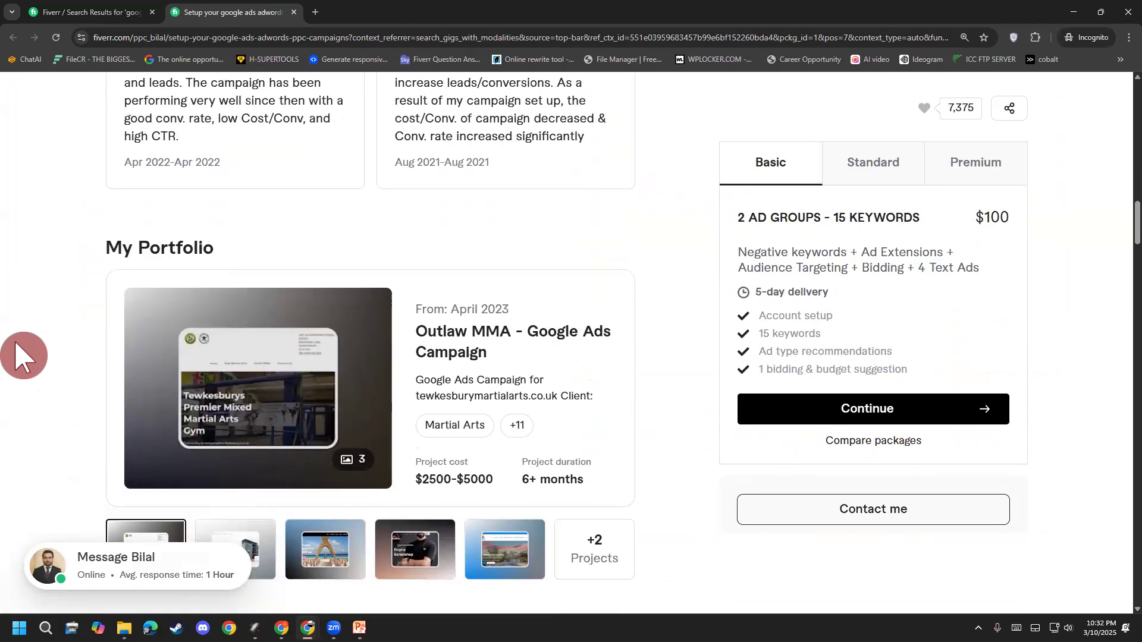
left_click_drag(516, 312, 468, 309)
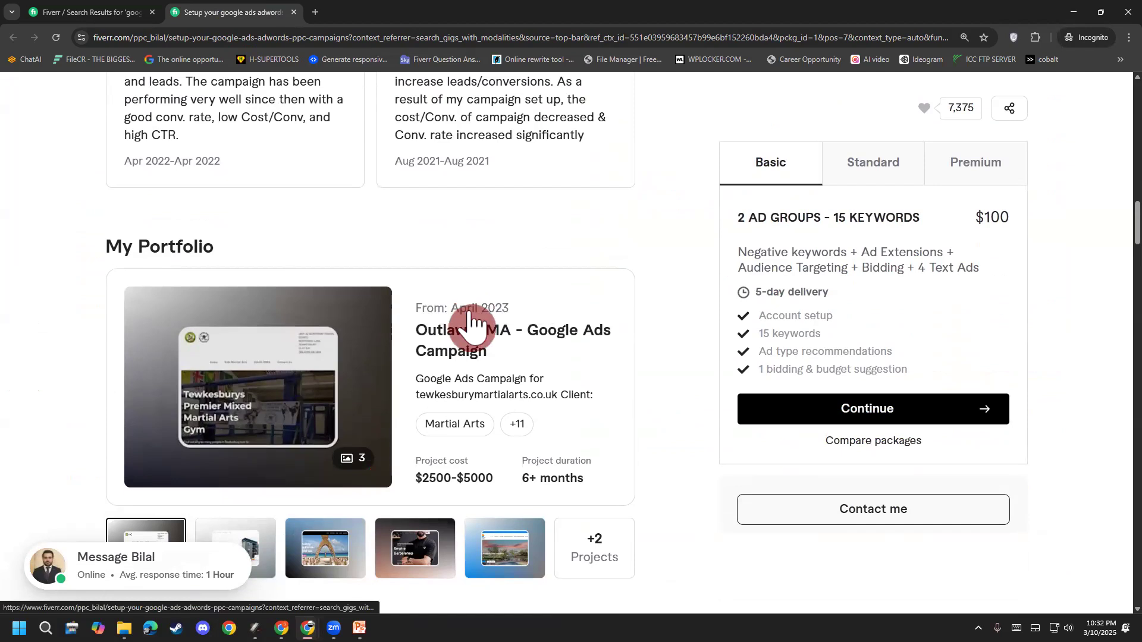
scroll(12, 483, "down", 12)
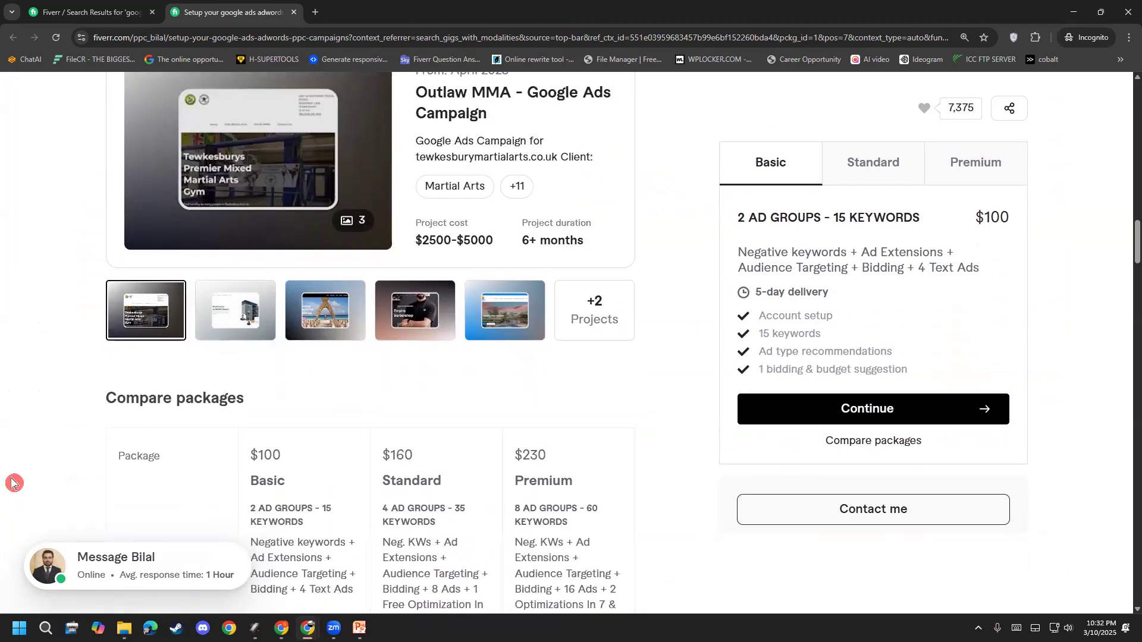
scroll(12, 483, "down", 3)
scroll(18, 480, "up", 15)
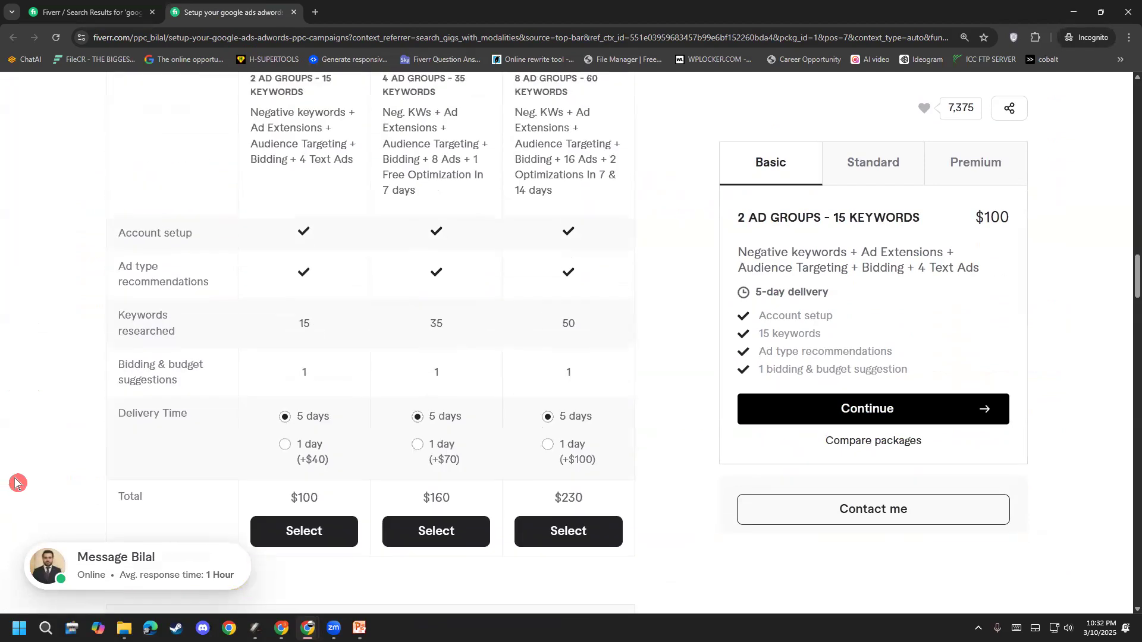
scroll(24, 479, "up", 14)
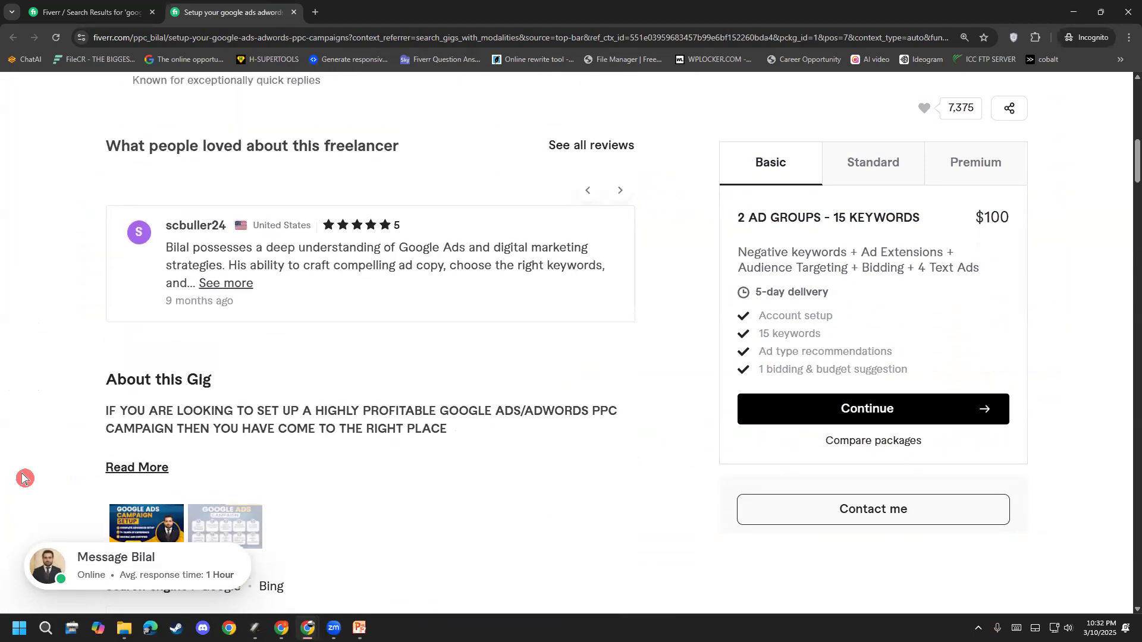
scroll(17, 480, "up", 2)
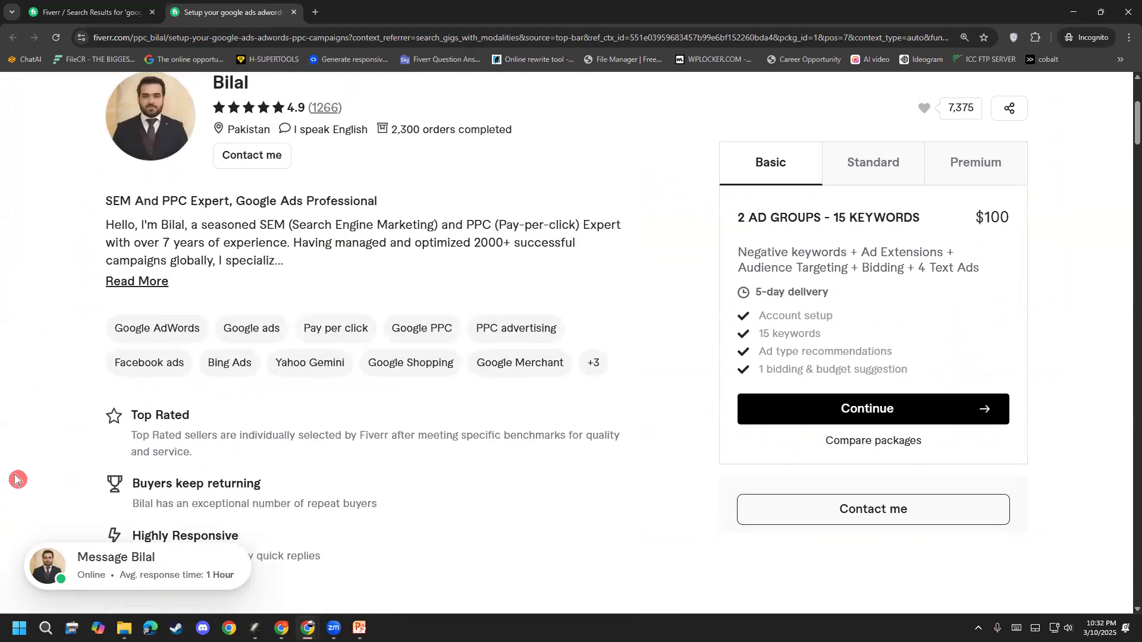
left_click(131, 280)
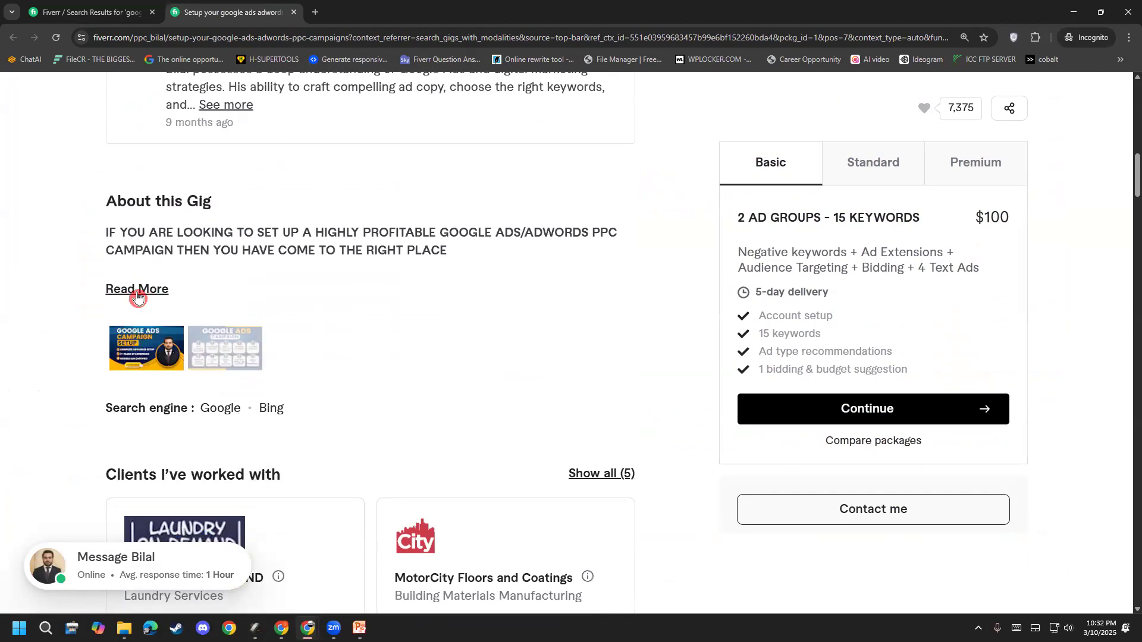
Step: Expand the description and highlight the PPC Search Campaign setup and keyword research items
left_click(108, 288)
left_click_drag(106, 286, 238, 288)
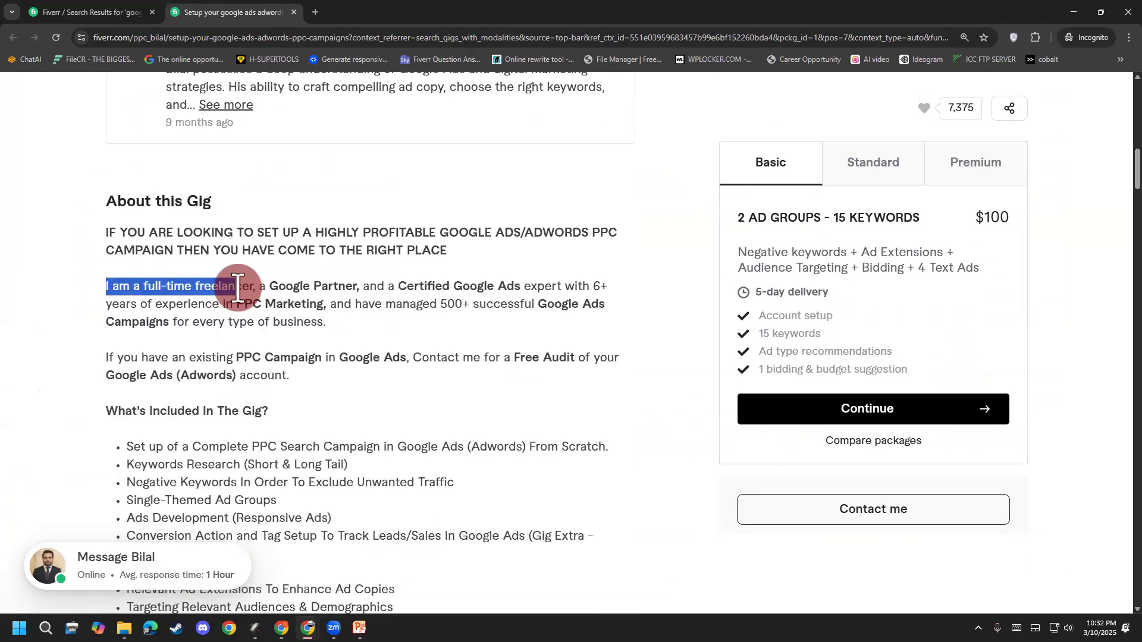
left_click(161, 352)
scroll(143, 340, "down", 2)
left_click_drag(138, 332, 389, 329)
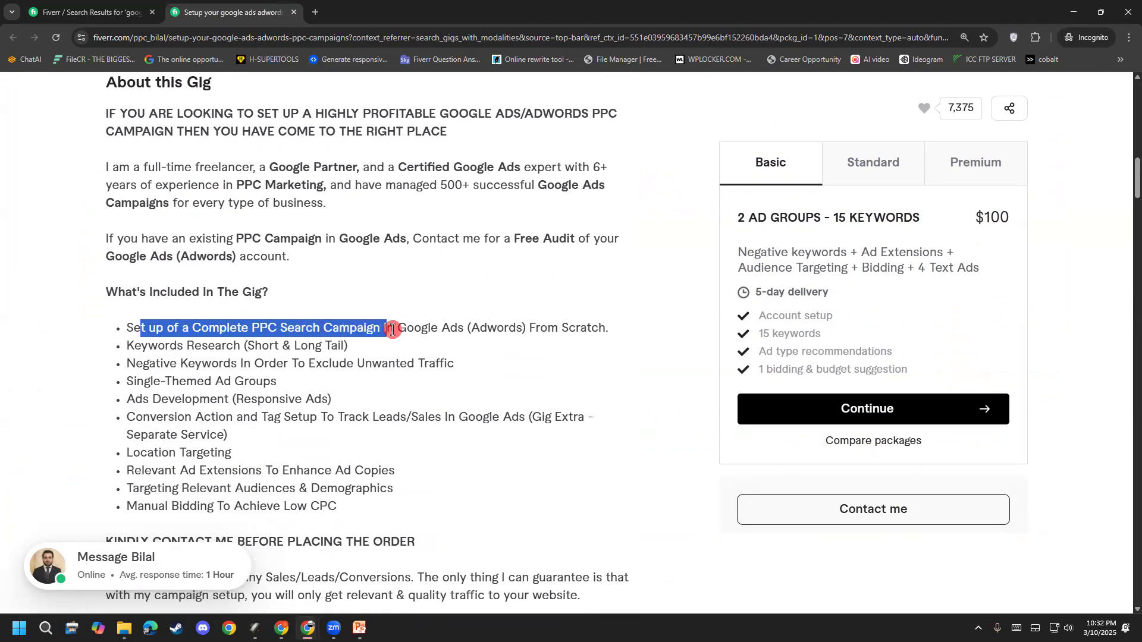
left_click(426, 331)
left_click_drag(290, 332, 408, 326)
left_click(422, 330)
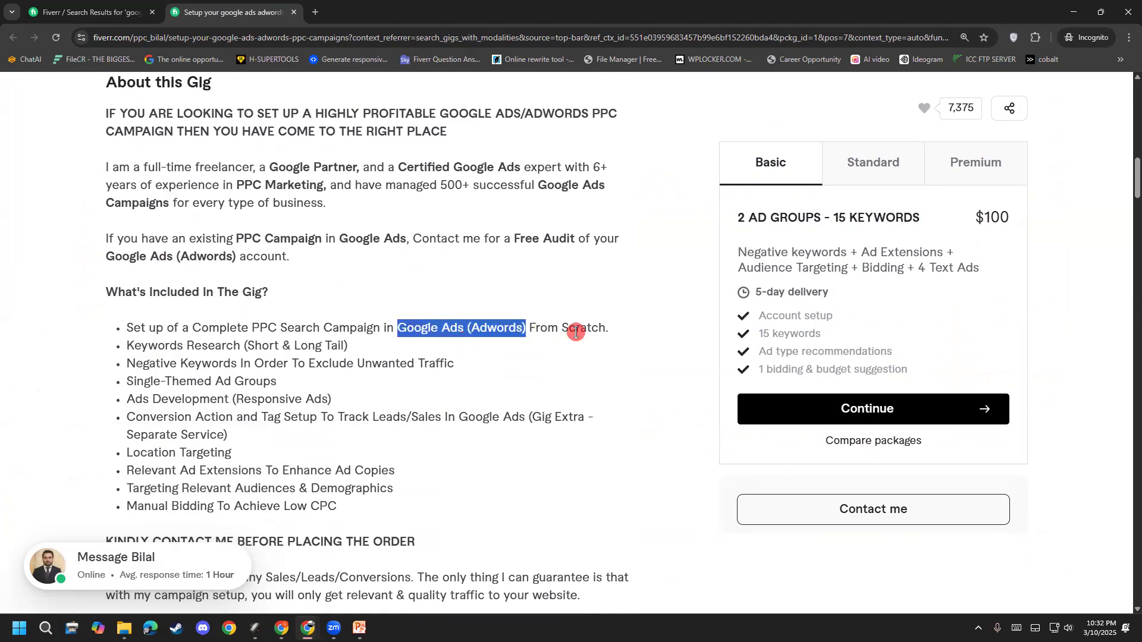
left_click_drag(251, 327, 434, 352)
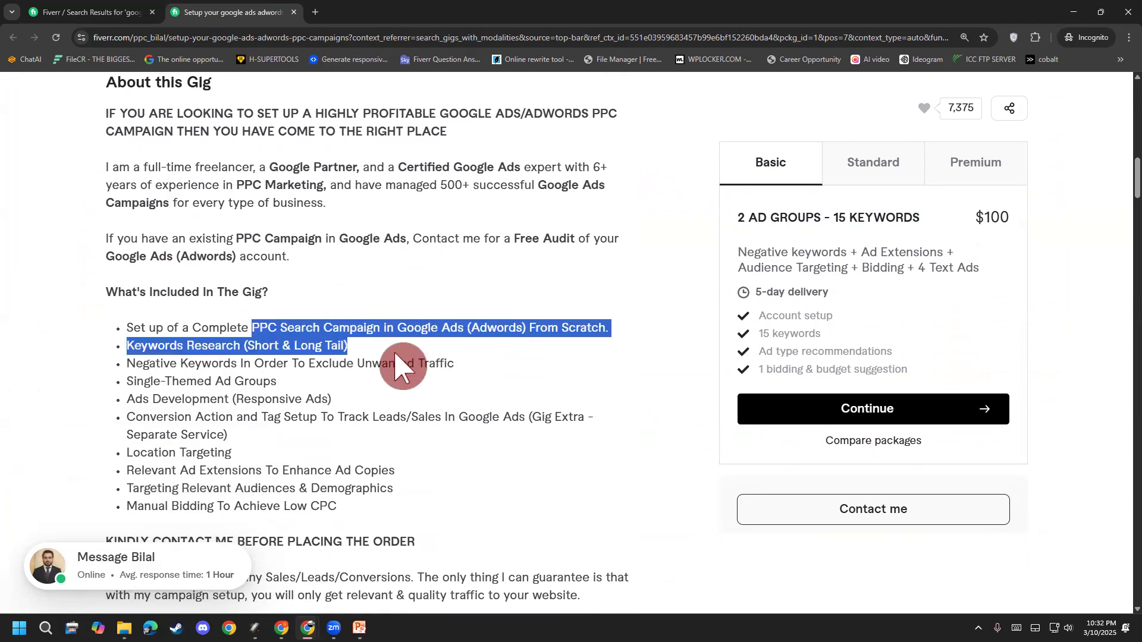
left_click(173, 347)
Step: Highlight the Keywords Research, Negative Keywords, Single-Themed Ad Groups, Ads Development and Conversion Action items
left_click_drag(129, 349, 354, 347)
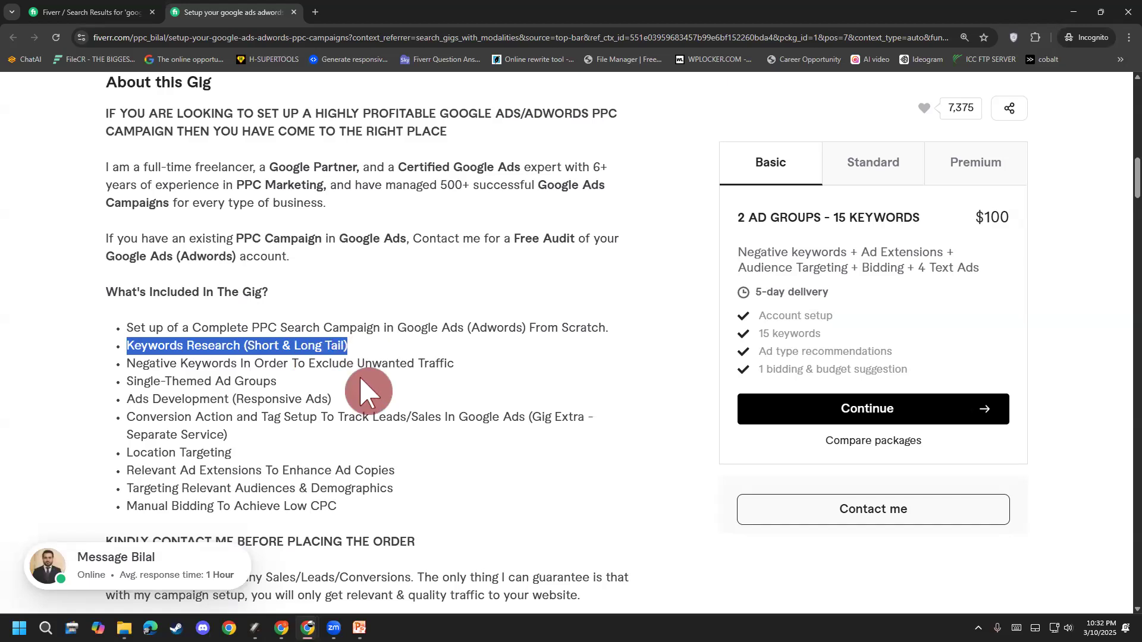
left_click(290, 384)
left_click_drag(132, 363, 238, 367)
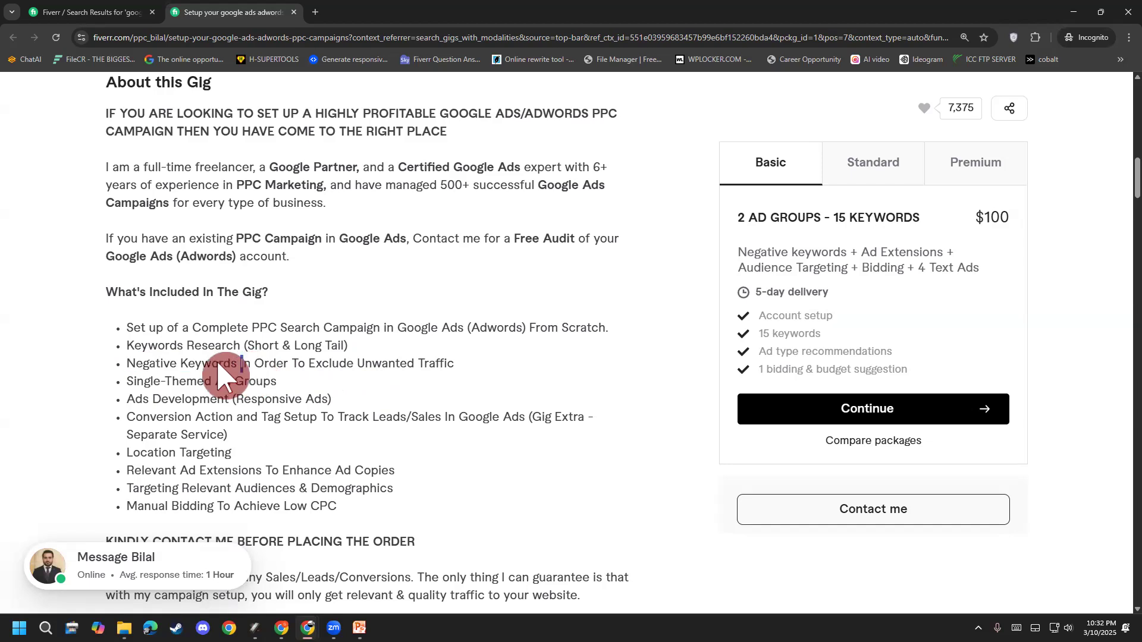
left_click(137, 376)
left_click_drag(126, 390, 213, 383)
left_click(285, 387)
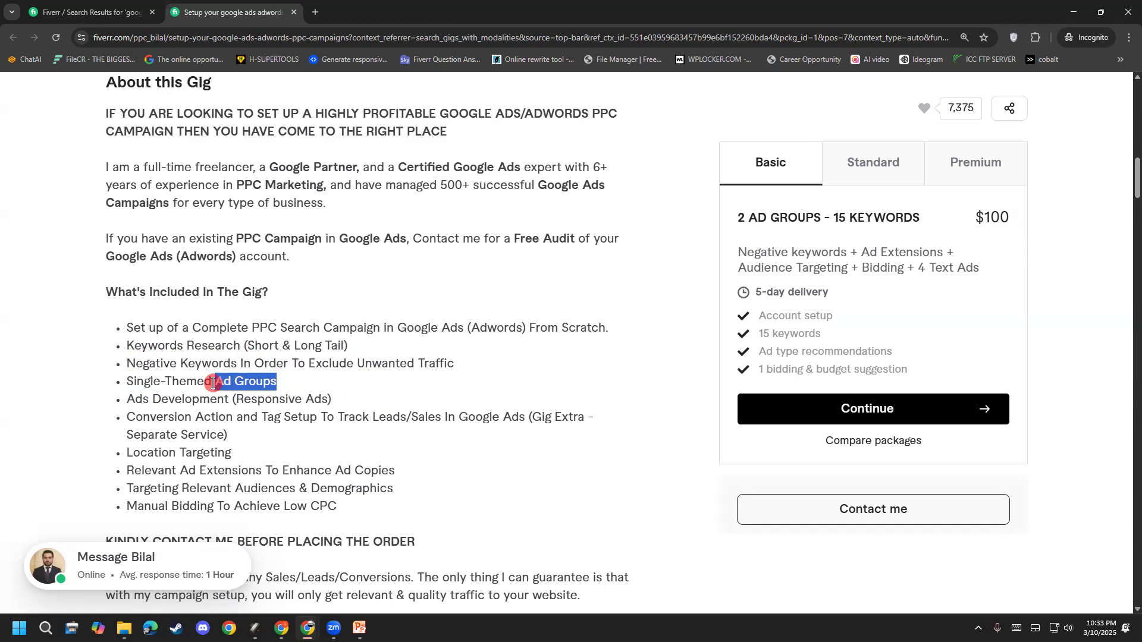
left_click(229, 384)
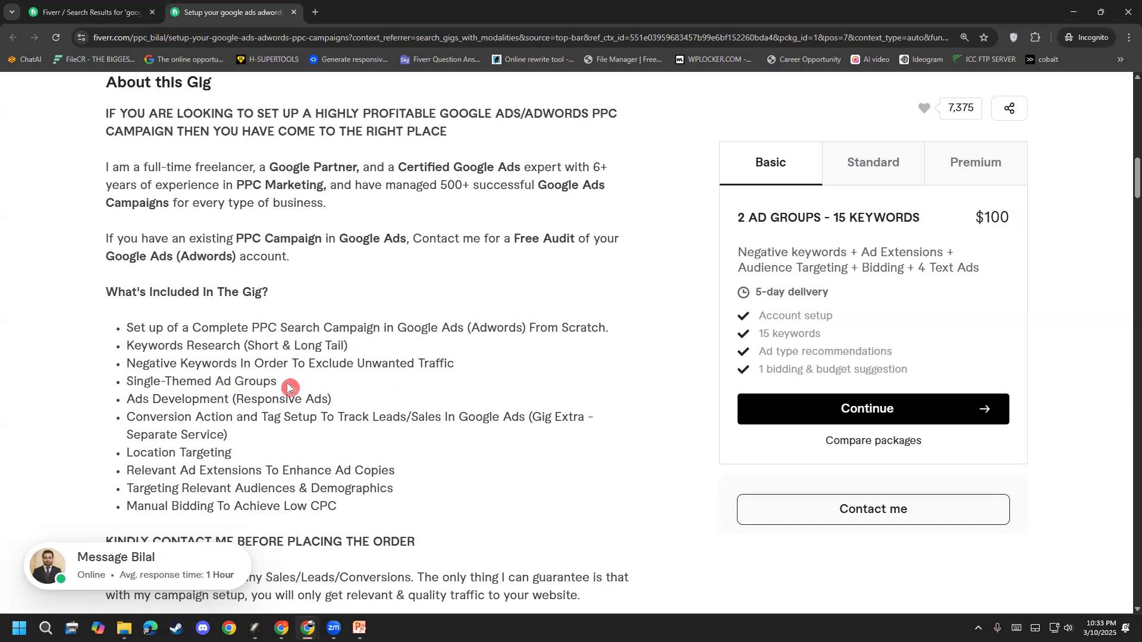
left_click_drag(133, 398, 316, 396)
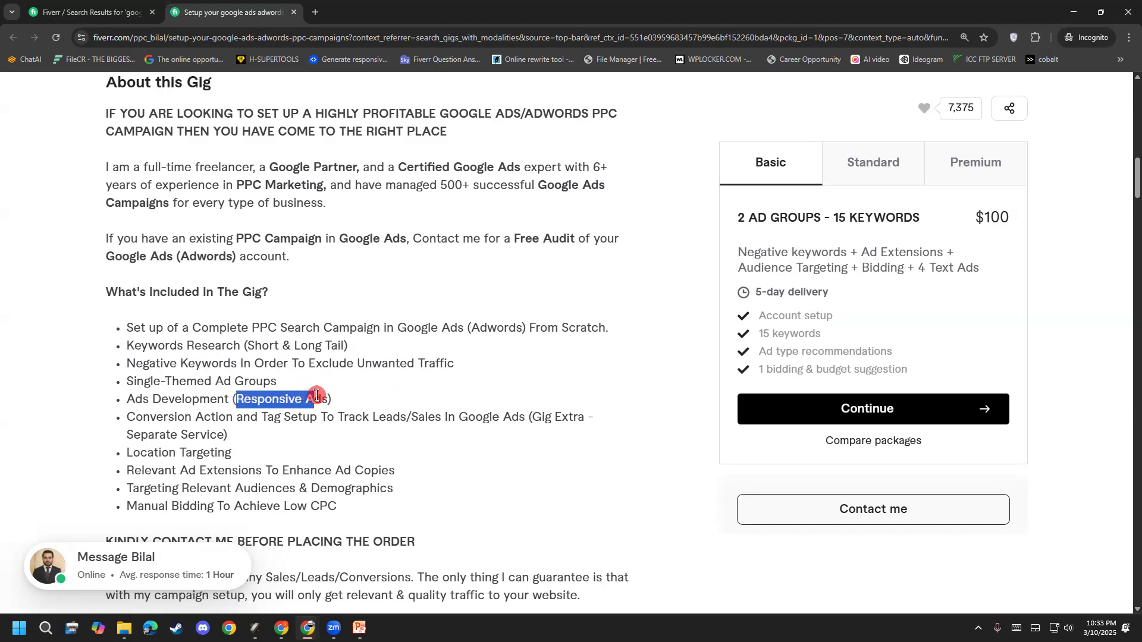
left_click(333, 415)
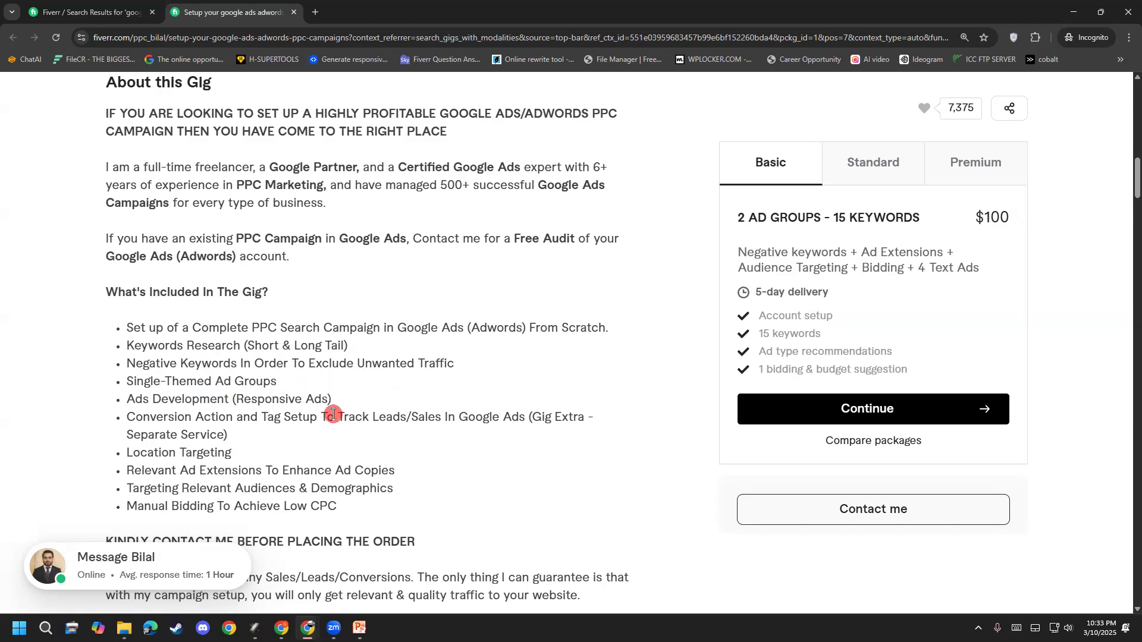
left_click_drag(134, 419, 219, 435)
left_click(237, 418)
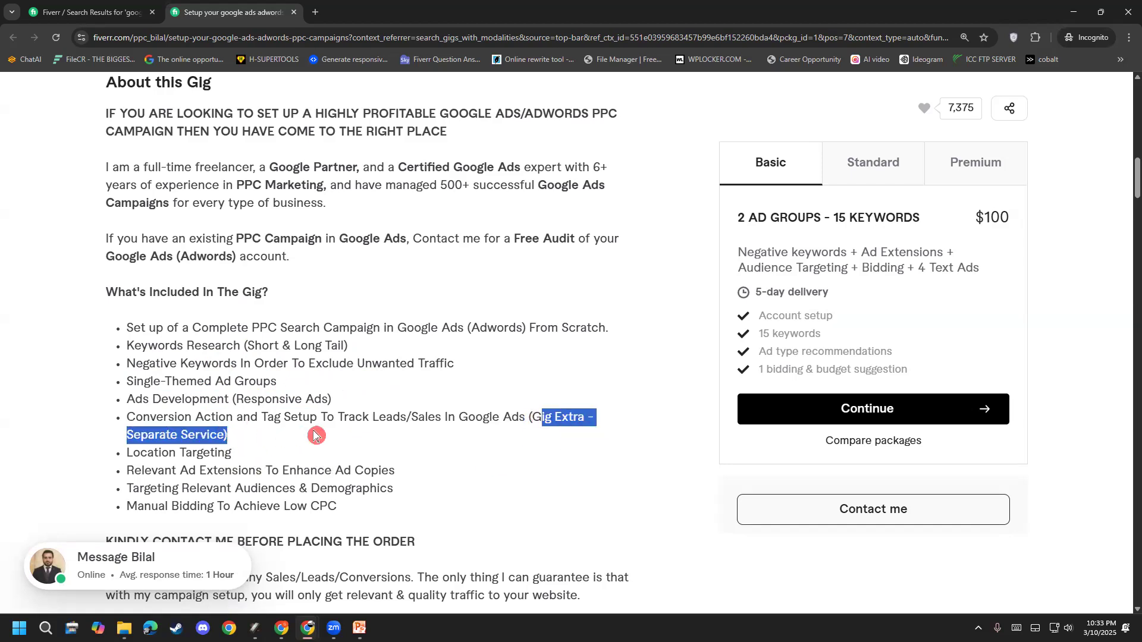
left_click_drag(168, 417, 227, 417)
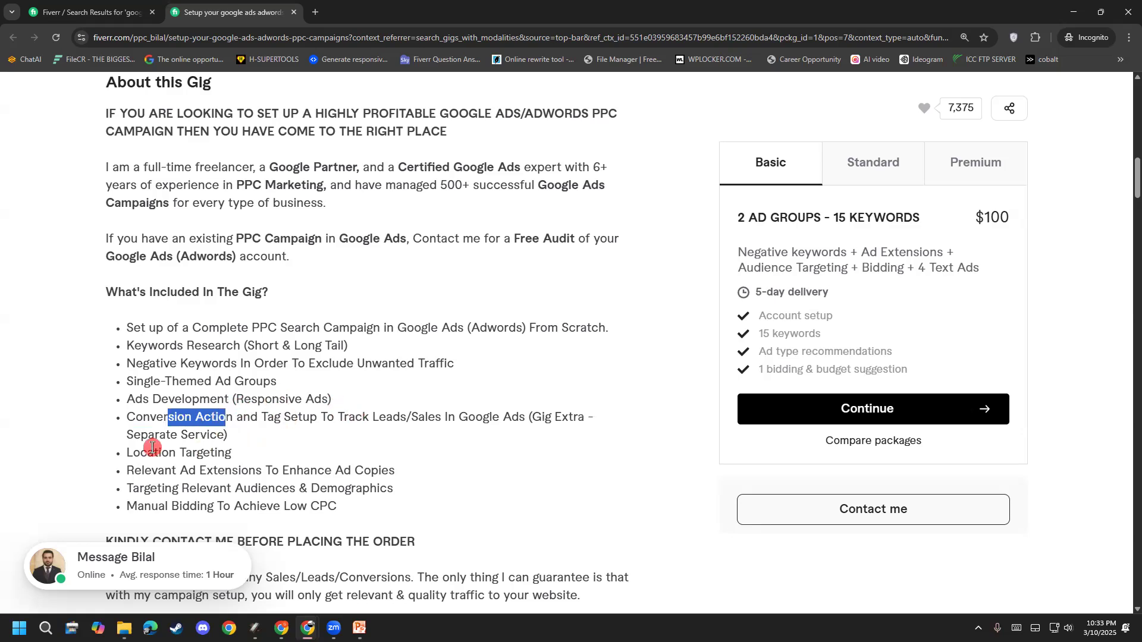
scroll(152, 448, "down", 2)
left_click_drag(132, 335, 225, 336)
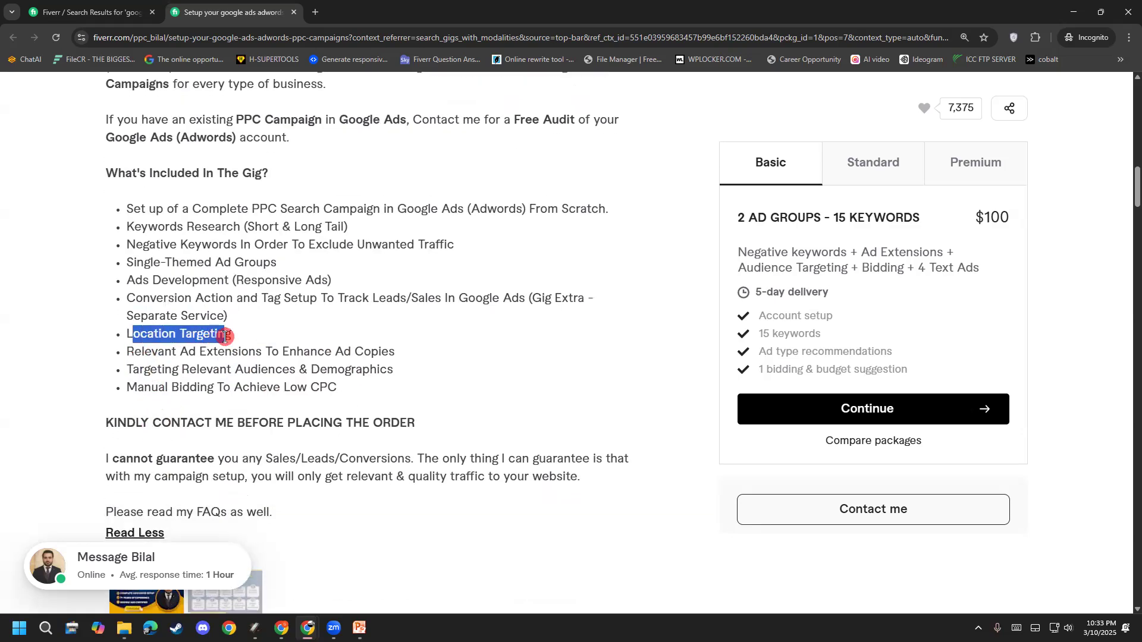
left_click(306, 342)
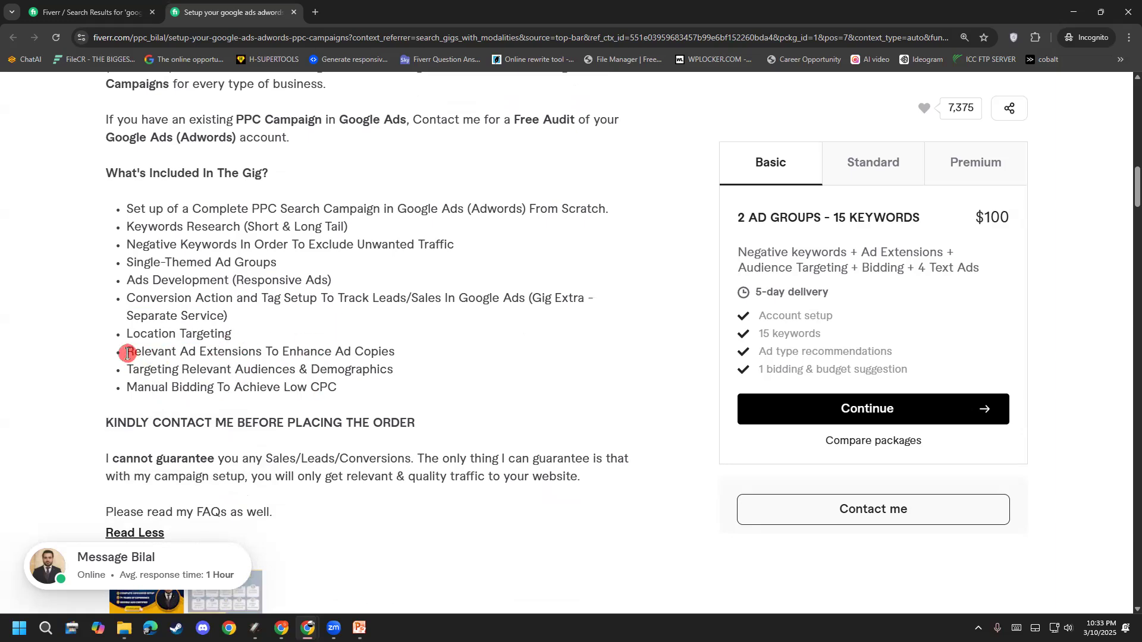
left_click_drag(137, 353, 182, 351)
left_click(180, 352)
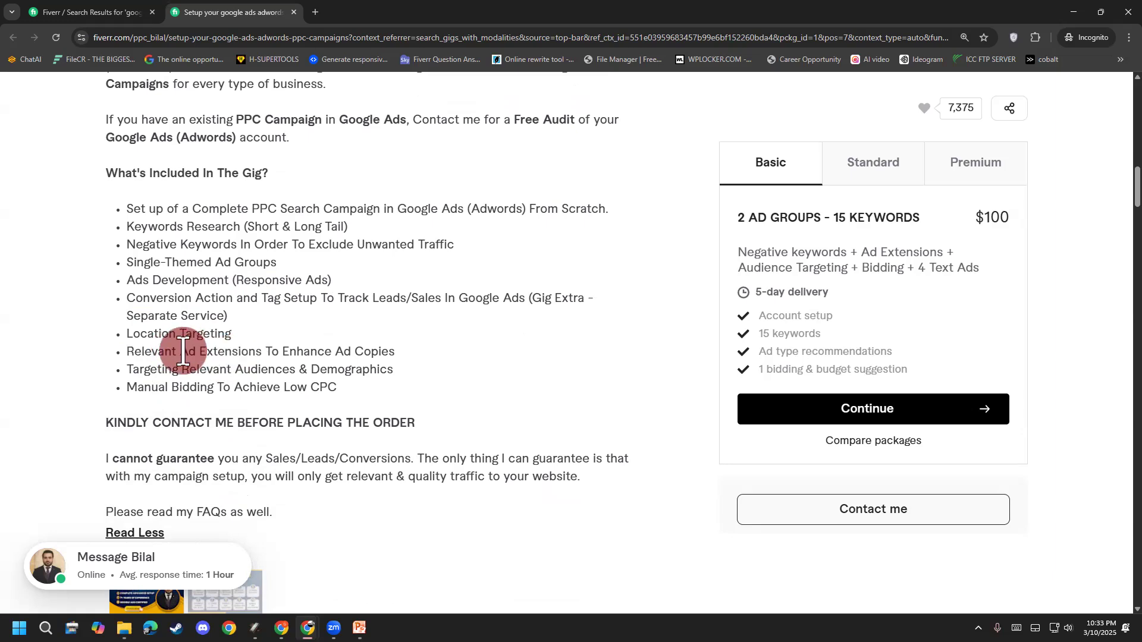
left_click_drag(133, 351, 395, 355)
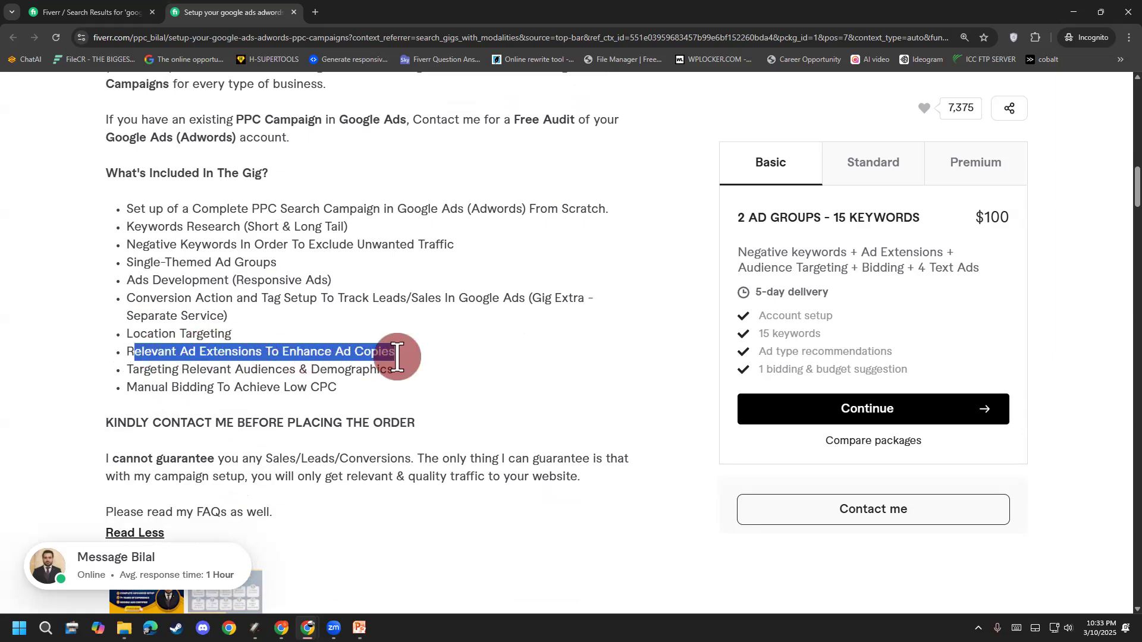
left_click(395, 355)
left_click_drag(159, 368, 129, 372)
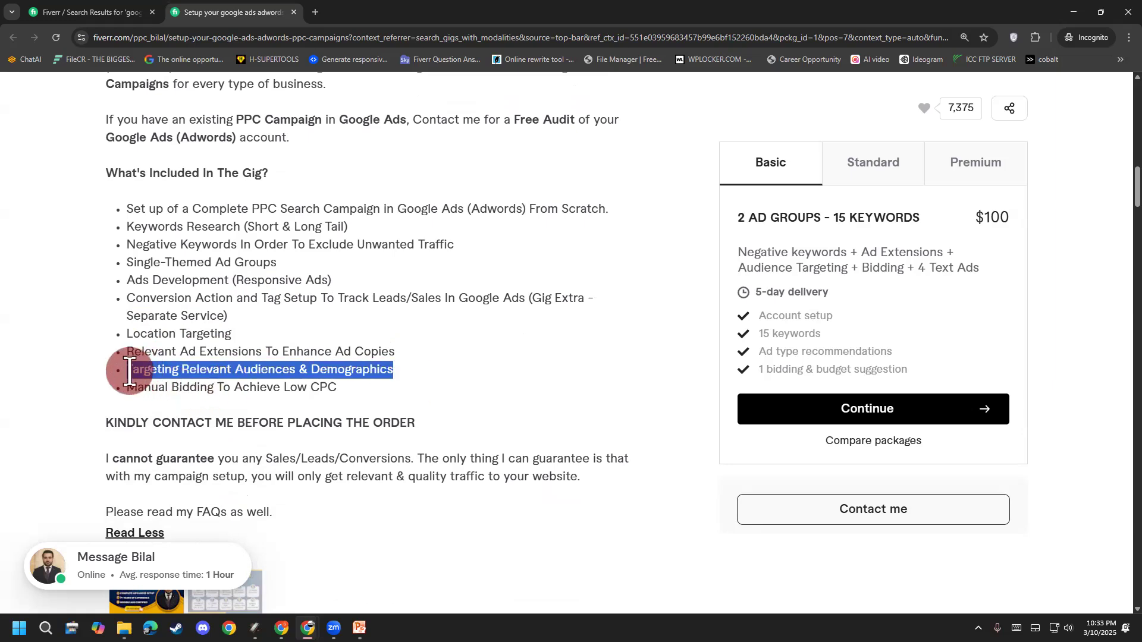
left_click_drag(357, 397, 125, 387)
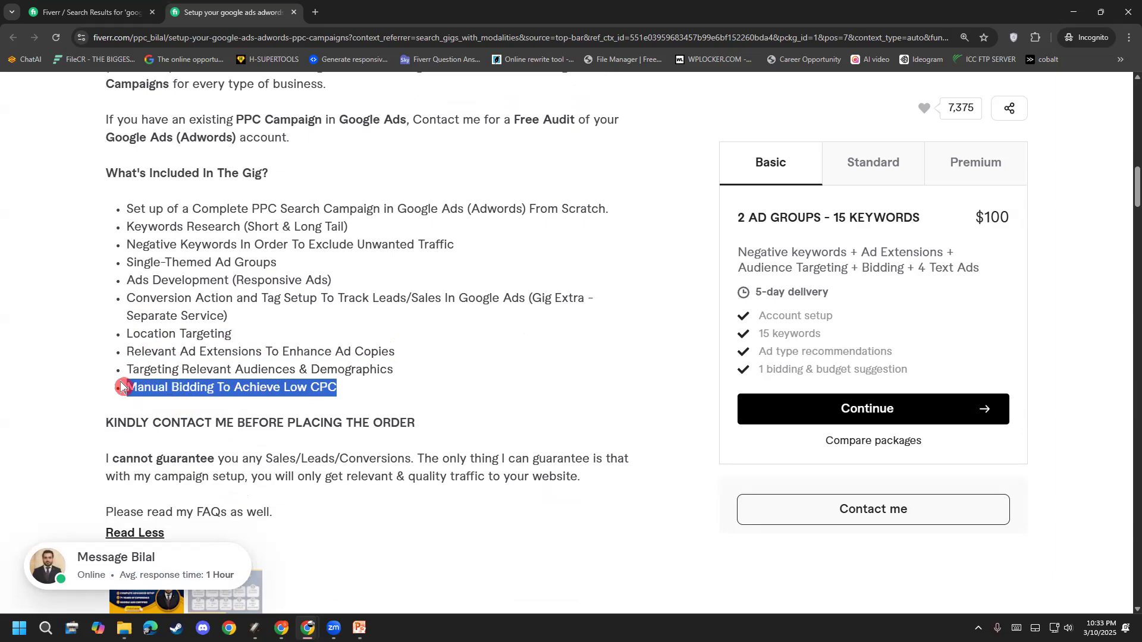
left_click(272, 387)
left_click_drag(341, 396, 133, 388)
left_click(133, 388)
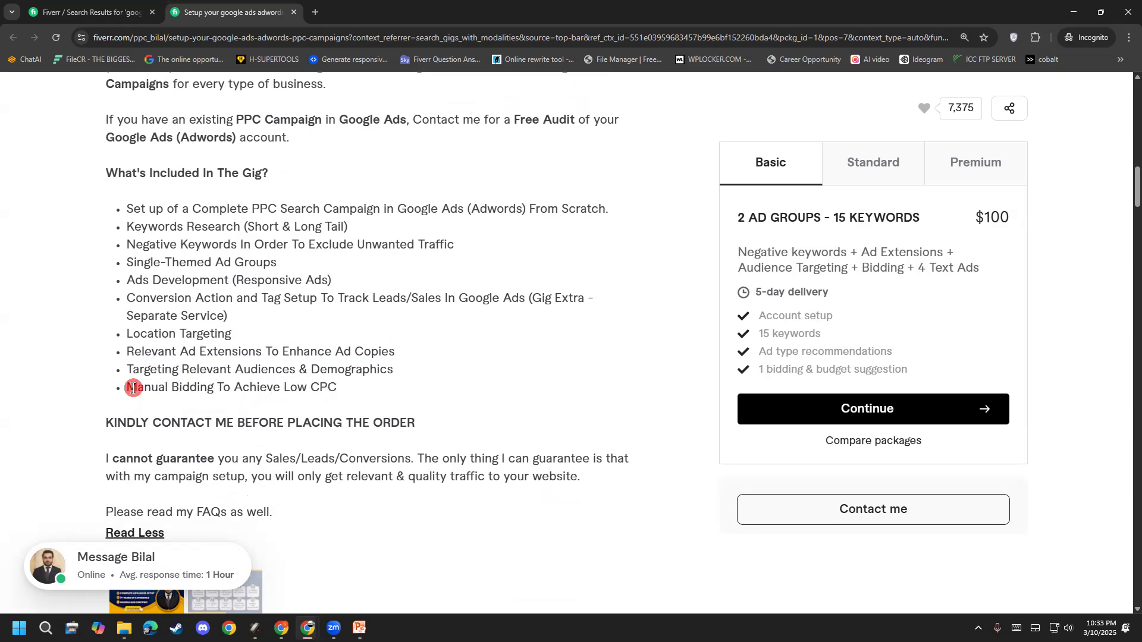
mouse_move(327, 392)
left_mouse_down()
mouse_move(134, 389)
mouse_move(319, 390)
left_mouse_up()
left_click(135, 389)
Step: Review the included-services bullets, highlighting Ads Development and Relevant Ad Extensions
scroll(214, 417, "up", 1)
left_click_drag(148, 269, 352, 448)
left_click(353, 444)
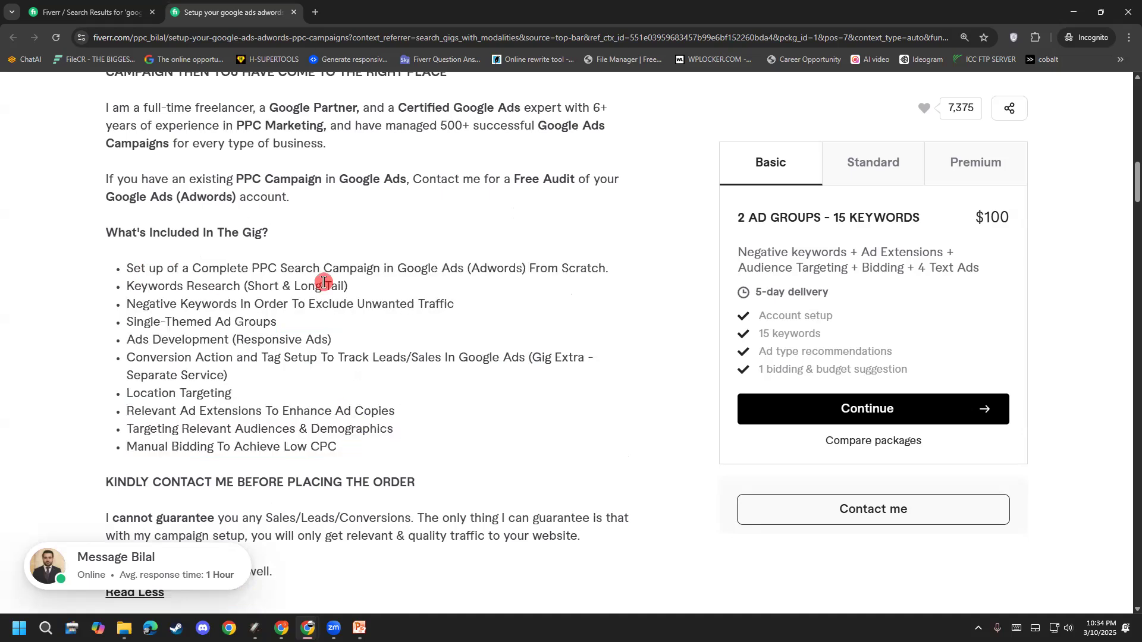
left_click_drag(133, 273, 619, 279)
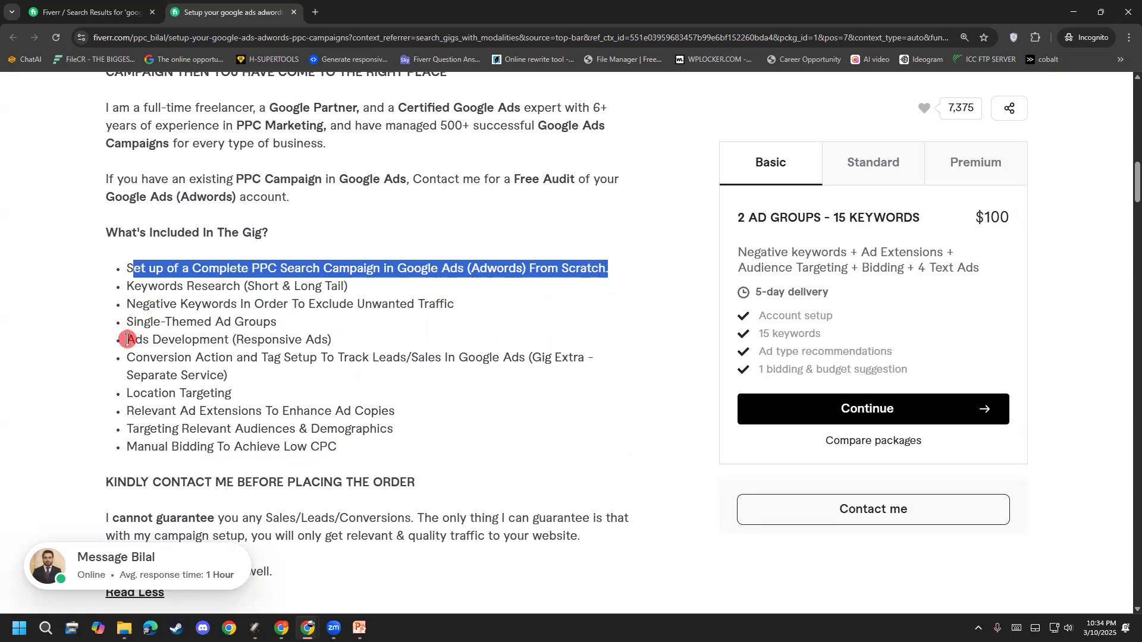
left_click_drag(128, 339, 256, 341)
left_click(185, 374)
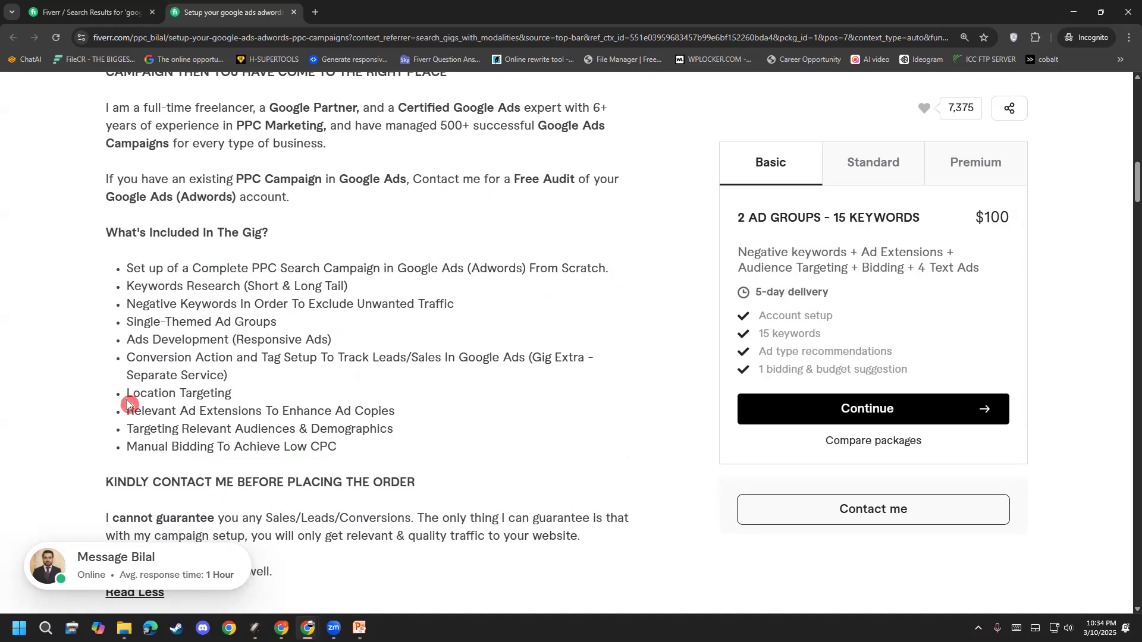
left_click_drag(128, 409, 397, 416)
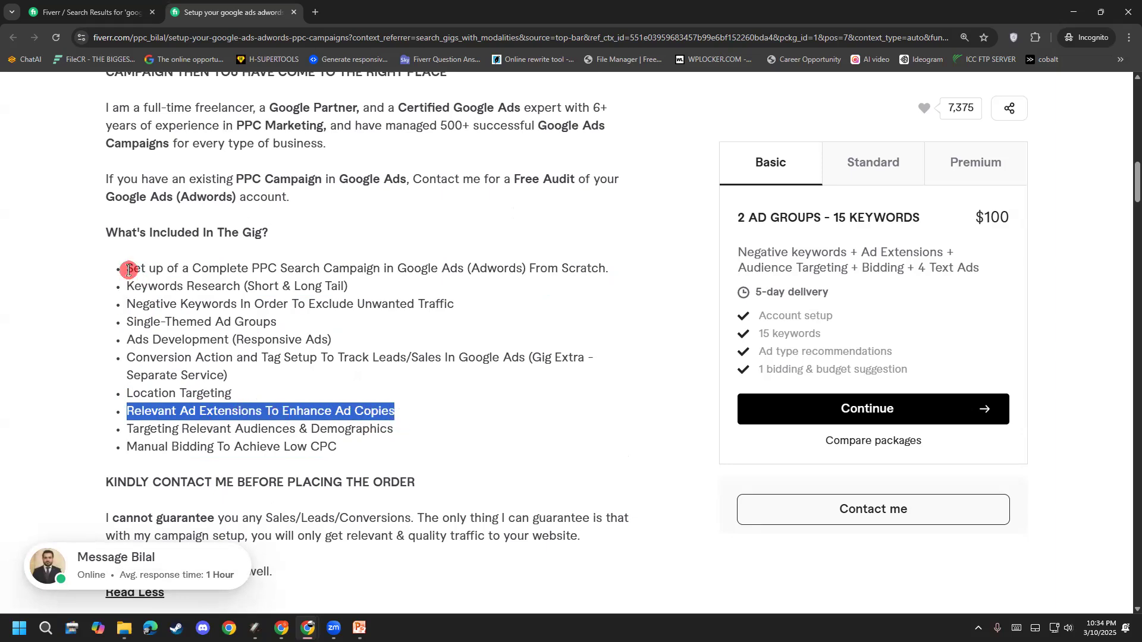
left_click_drag(117, 277, 543, 359)
left_click(367, 355)
Step: Review the Conversion Action to Demographics bullets and the no-guarantee note, then close the $100 gig
triple_click(107, 344)
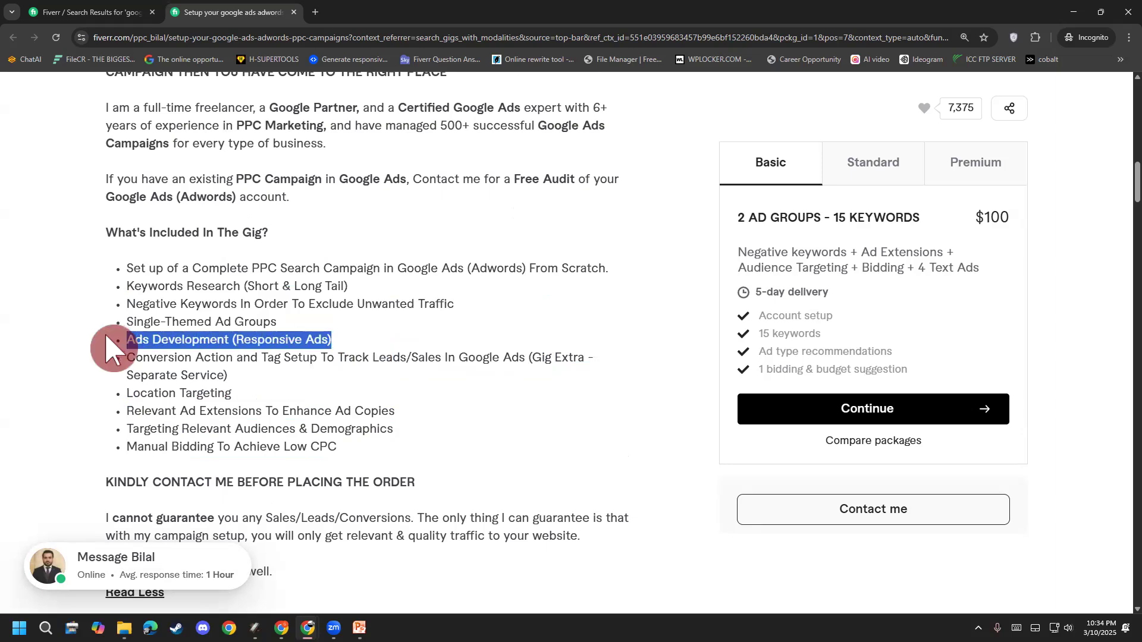
triple_click(124, 380)
left_click_drag(321, 411, 347, 434)
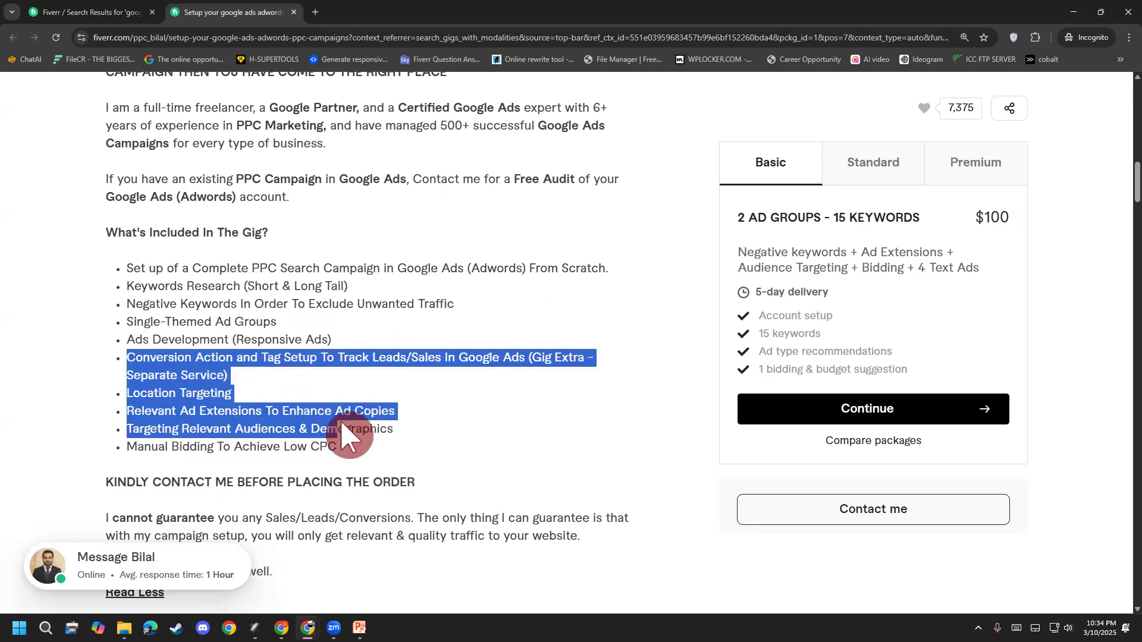
left_click(350, 433)
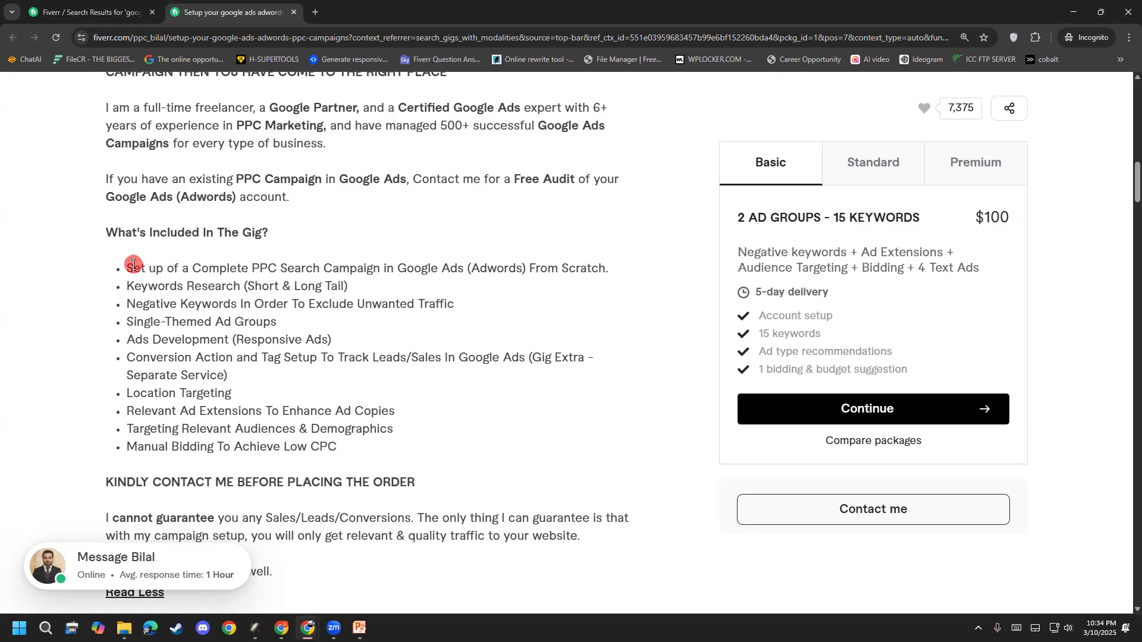
left_click_drag(130, 263, 119, 289)
left_click(388, 433)
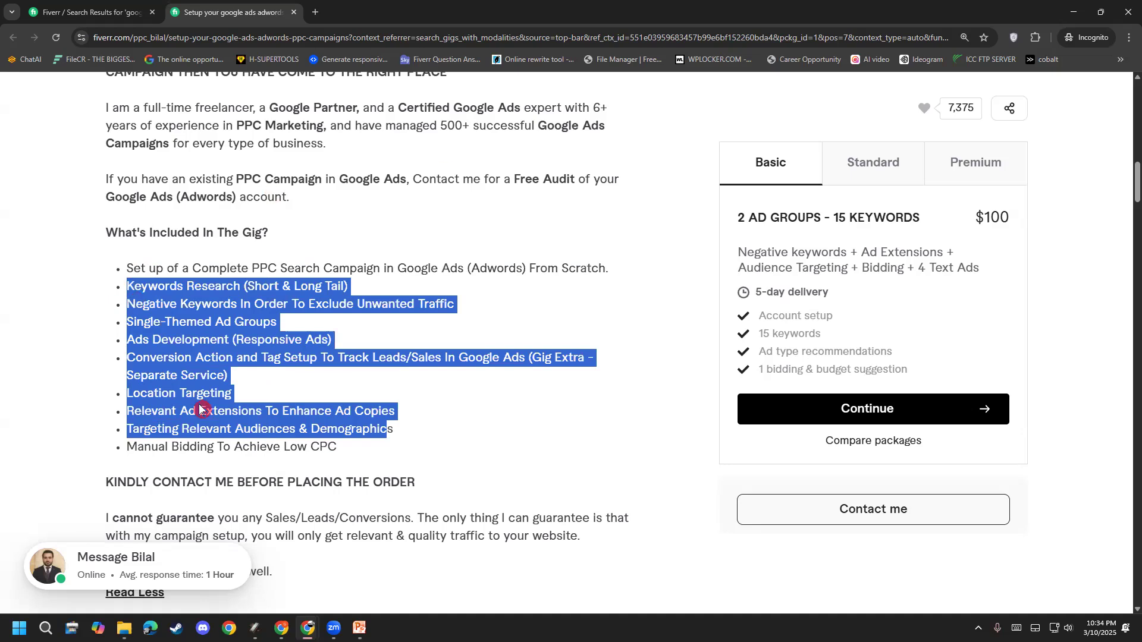
left_click(388, 429)
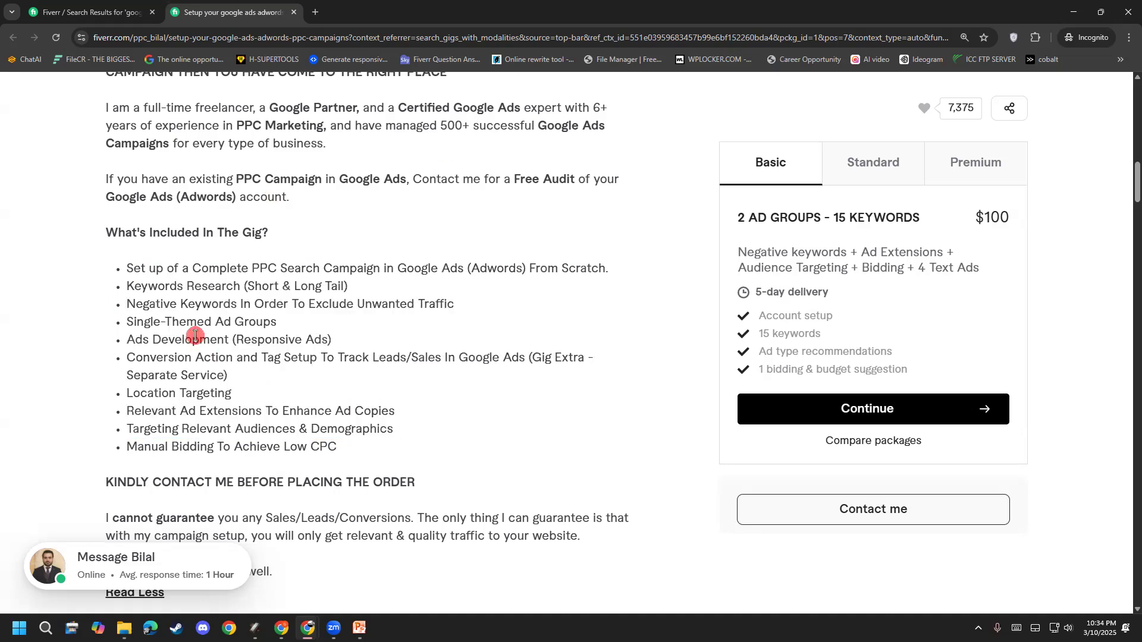
scroll(175, 427, "up", 2)
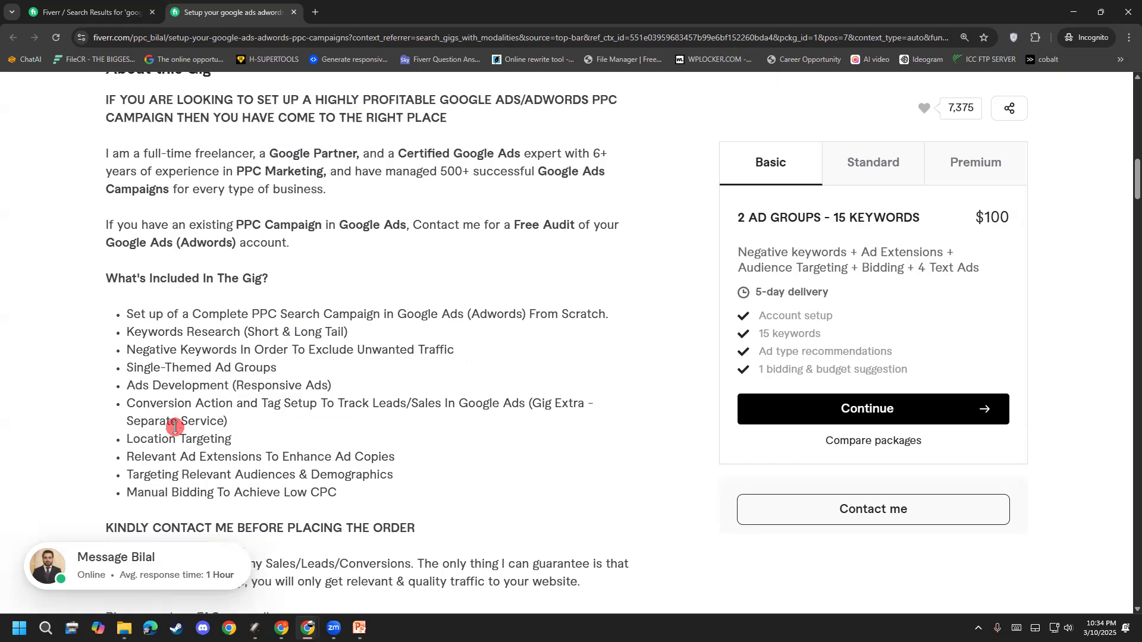
scroll(175, 427, "down", 4)
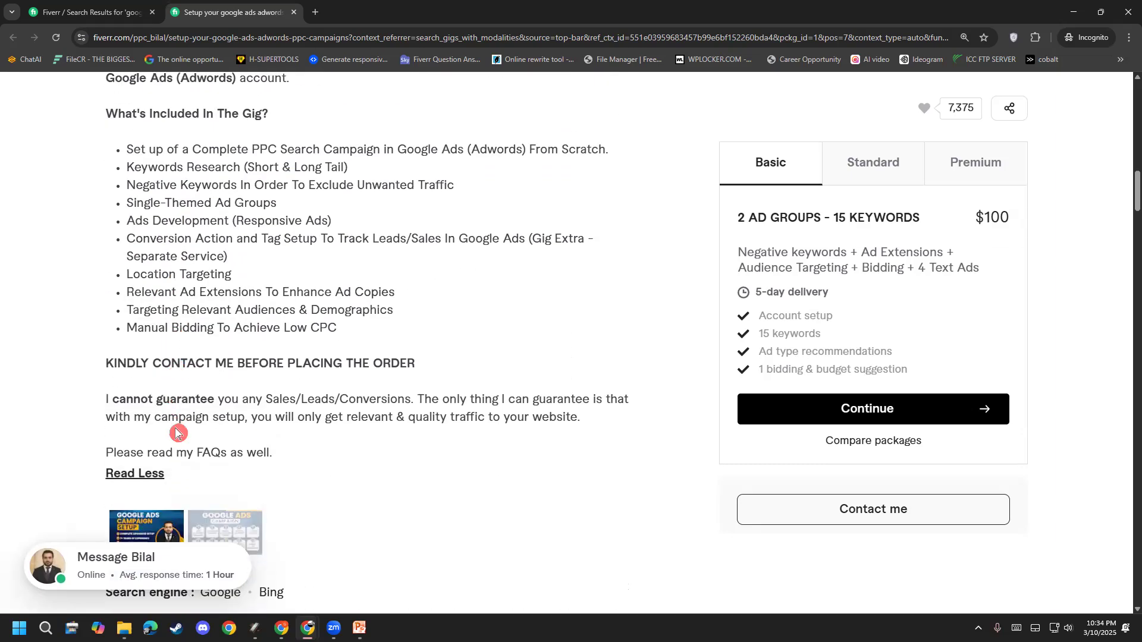
left_click_drag(234, 399, 403, 410)
left_click(407, 412)
left_click(292, 11)
Step: Open the $110 Google Ads campaign setup gig and expand its About this Gig description
scroll(182, 441, "up", 5)
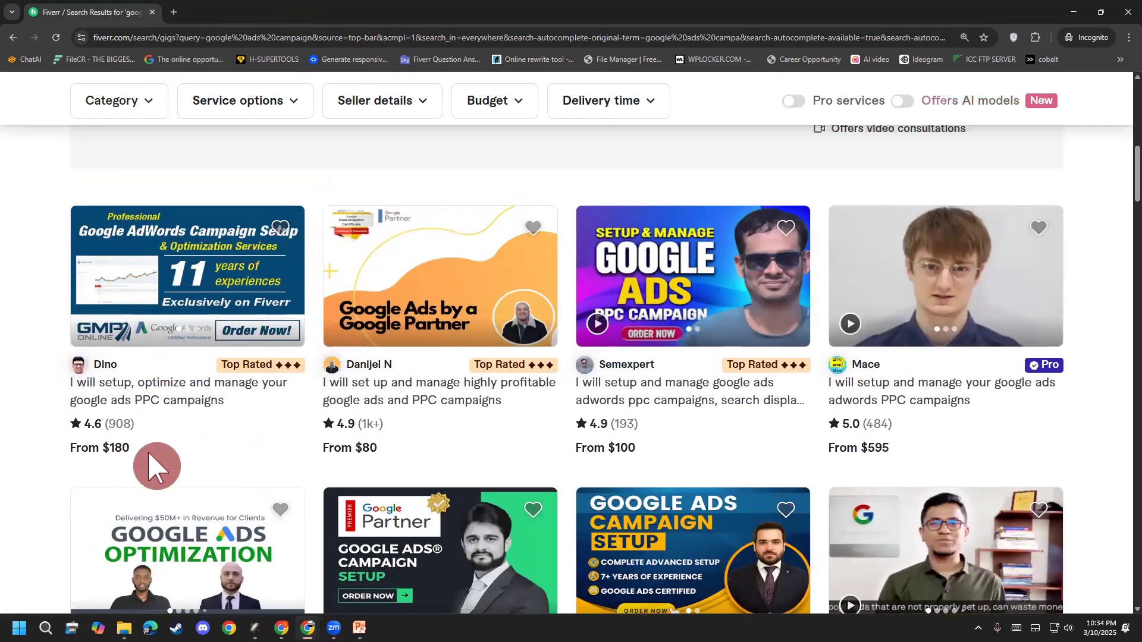
scroll(158, 464, "down", 4)
scroll(149, 459, "down", 10)
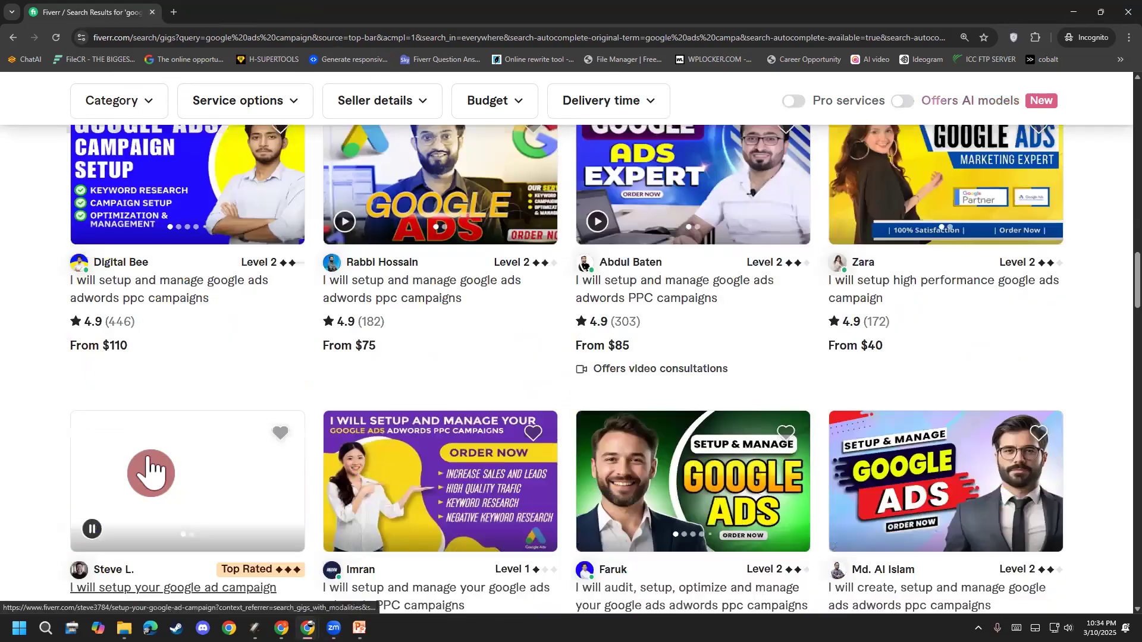
scroll(148, 247, "down", 1)
scroll(148, 249, "up", 2)
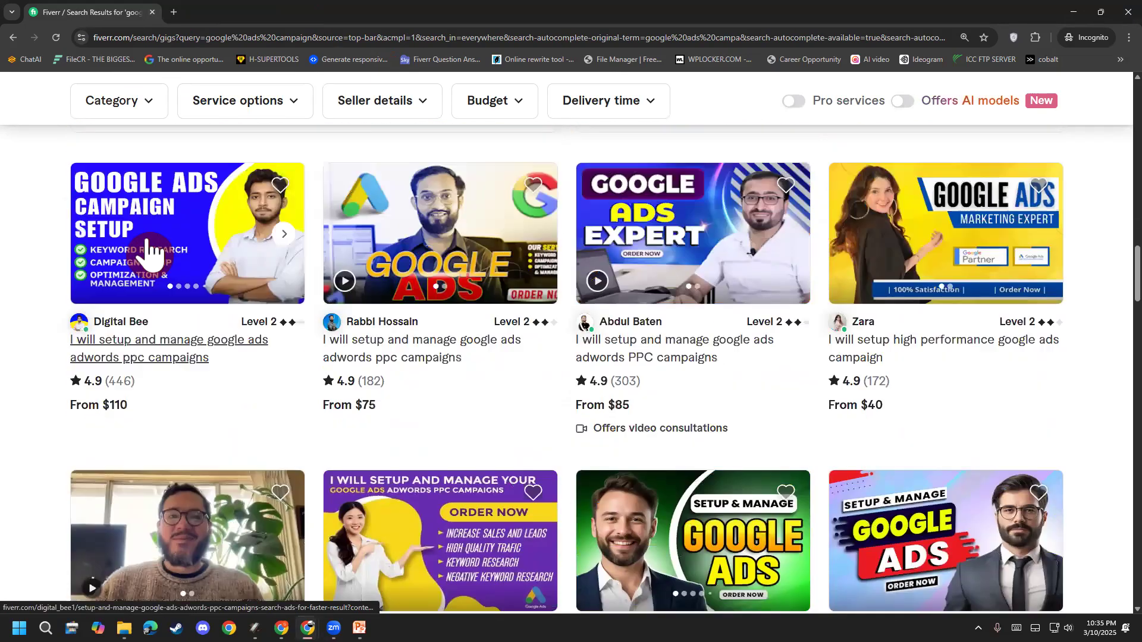
left_click(180, 243)
left_click(198, 9)
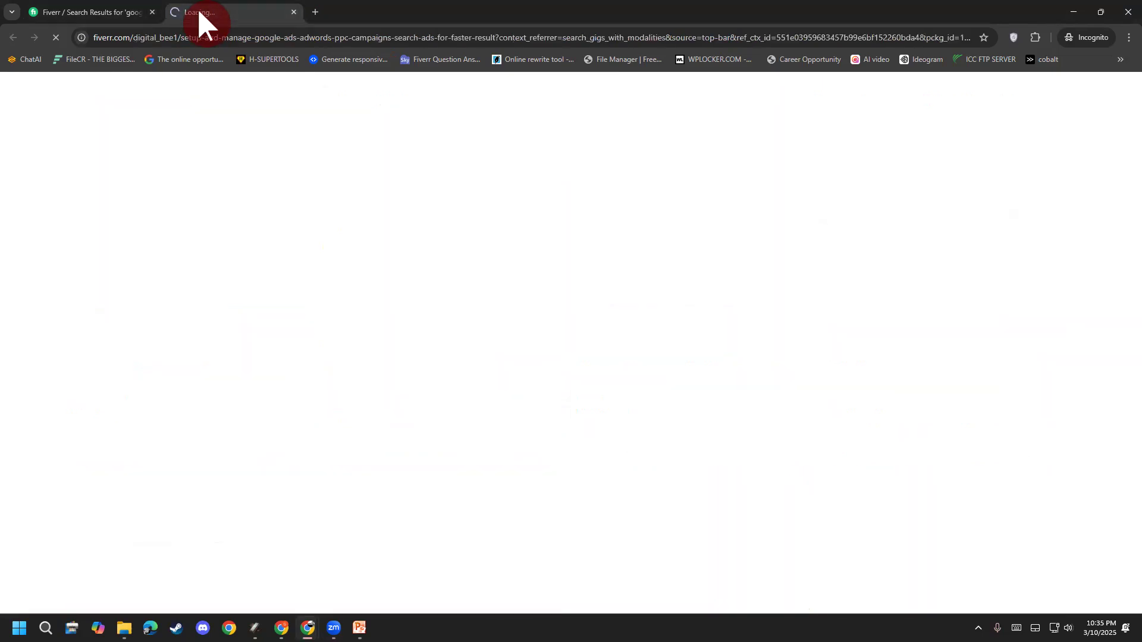
scroll(113, 396, "down", 4)
scroll(113, 396, "down", 8)
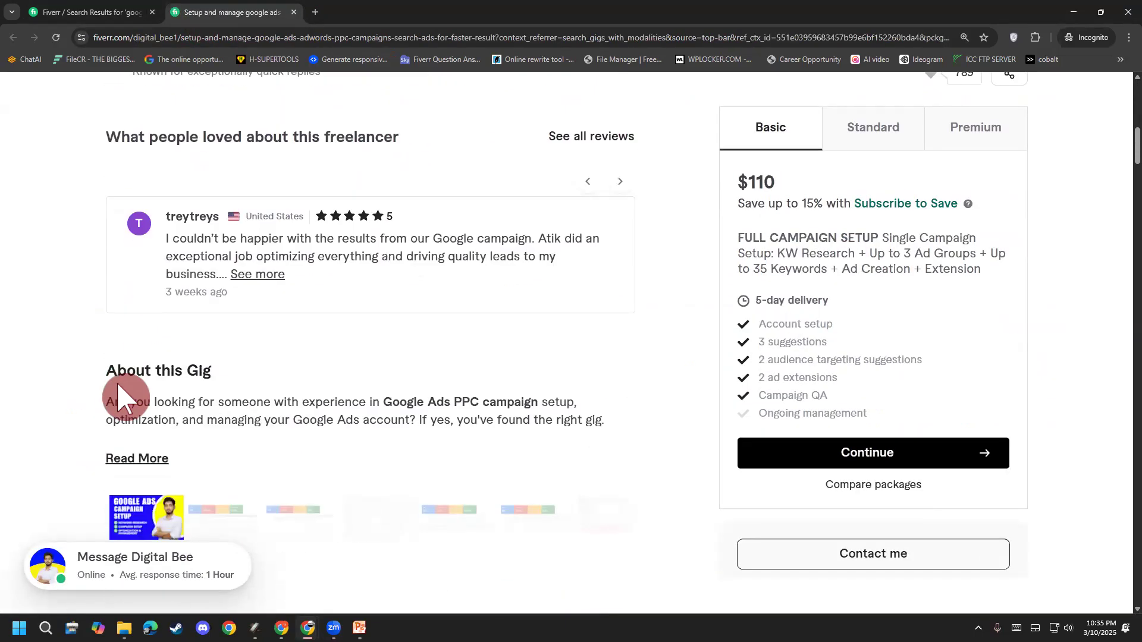
left_click(142, 340)
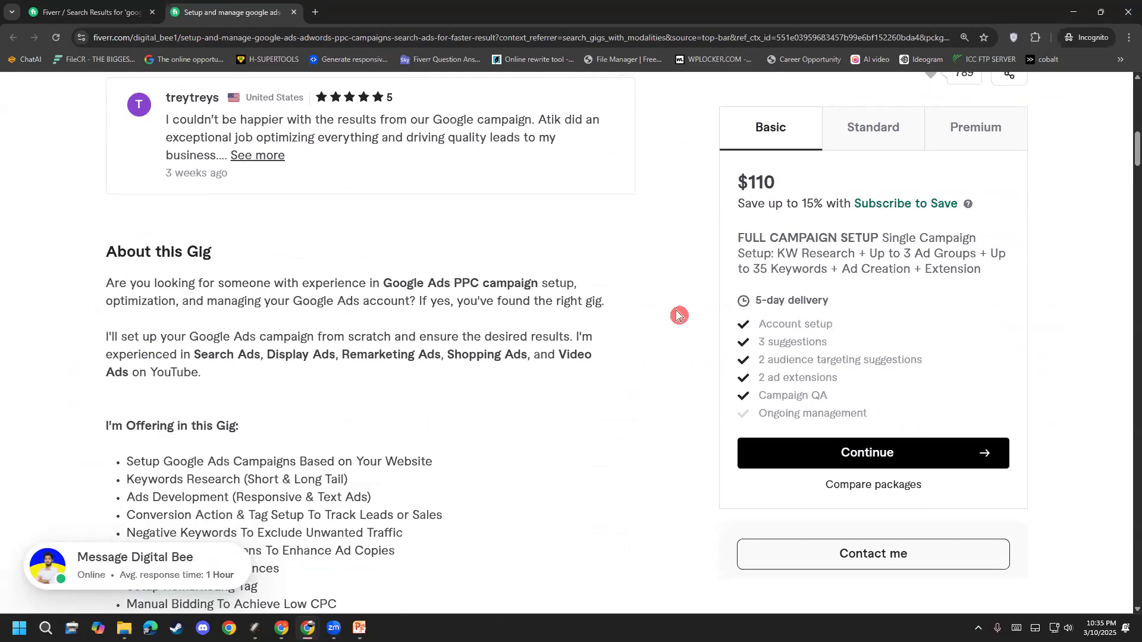
scroll(737, 294, "down", 3)
Step: Review the offering bullets: Responsive & Text Ads, Conversion Action & Tag Setup, Negative Keywords, Ad Extensions, Audiences
left_click_drag(151, 283, 354, 305)
left_click(438, 289)
left_click(184, 303)
left_click_drag(230, 313, 400, 326)
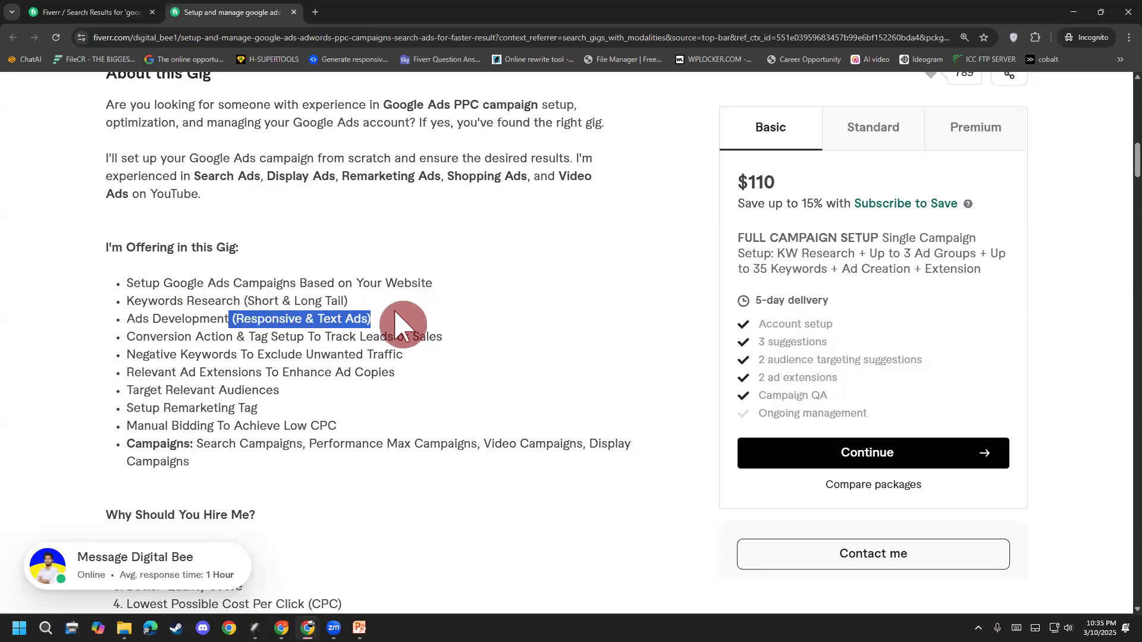
left_click(399, 325)
left_click_drag(188, 341, 466, 347)
left_click(466, 347)
left_click_drag(156, 352, 379, 360)
left_click(256, 389)
left_click_drag(160, 367, 405, 372)
left_click_drag(165, 390, 328, 405)
left_click(184, 418)
left_click_drag(163, 410, 296, 393)
left_click(291, 396)
left_click_drag(168, 420, 333, 413)
left_click(203, 463)
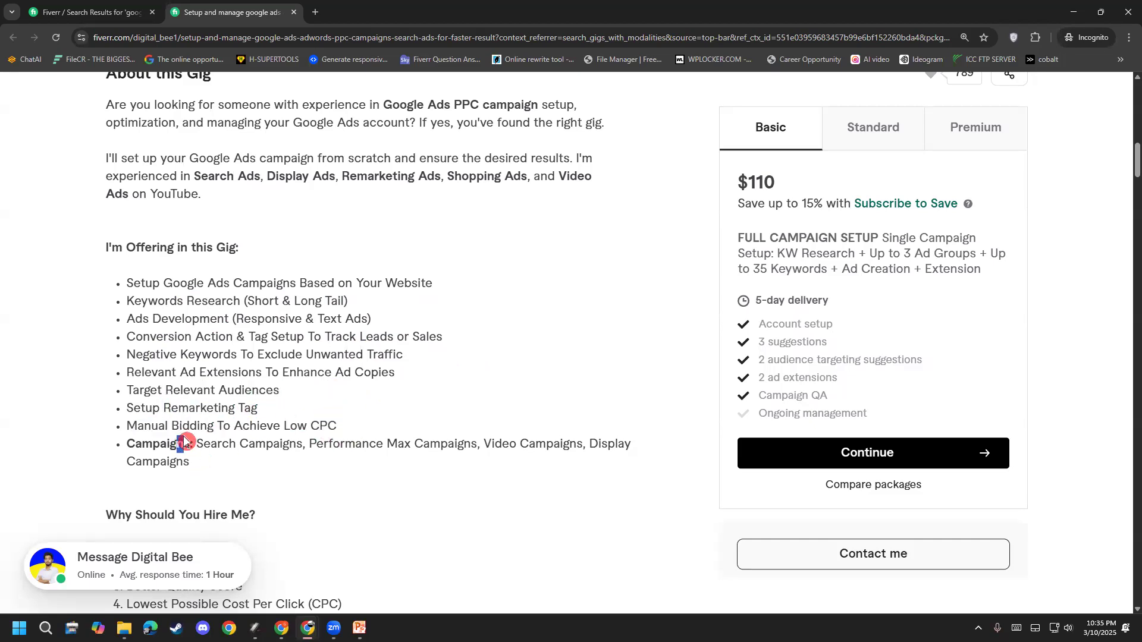
Step: Review the offered campaign types and the Keywords Research to Manual Bidding list, then hide the window
left_click_drag(178, 443, 259, 470)
left_click(258, 470)
left_click_drag(197, 444, 630, 467)
left_click(316, 444)
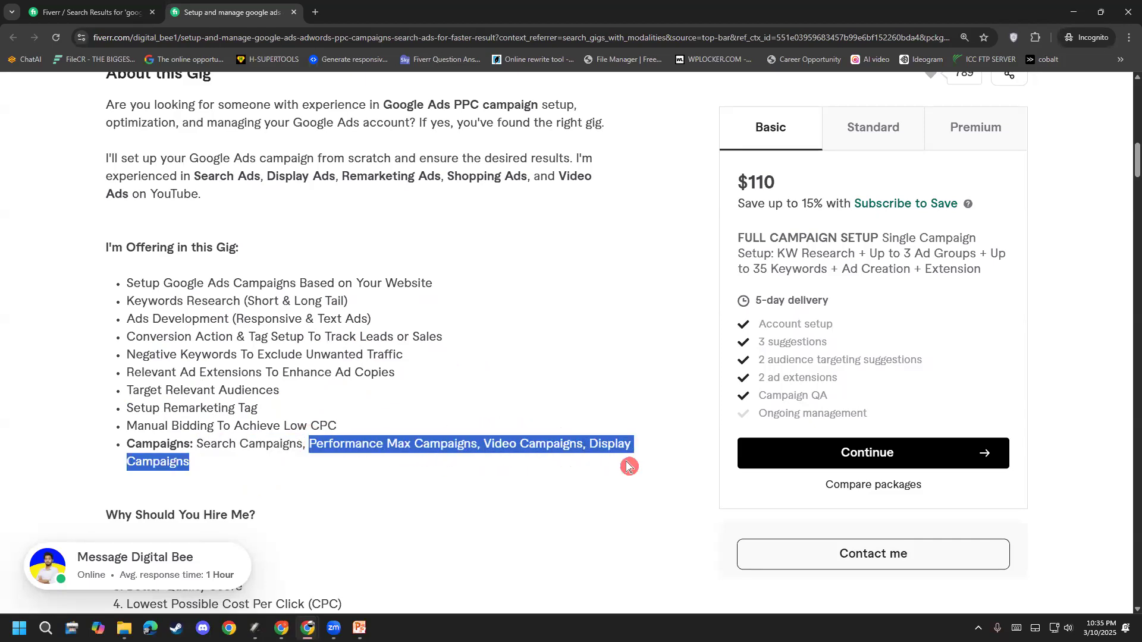
left_click(321, 510)
scroll(238, 510, "up", 2)
scroll(162, 503, "up", 4)
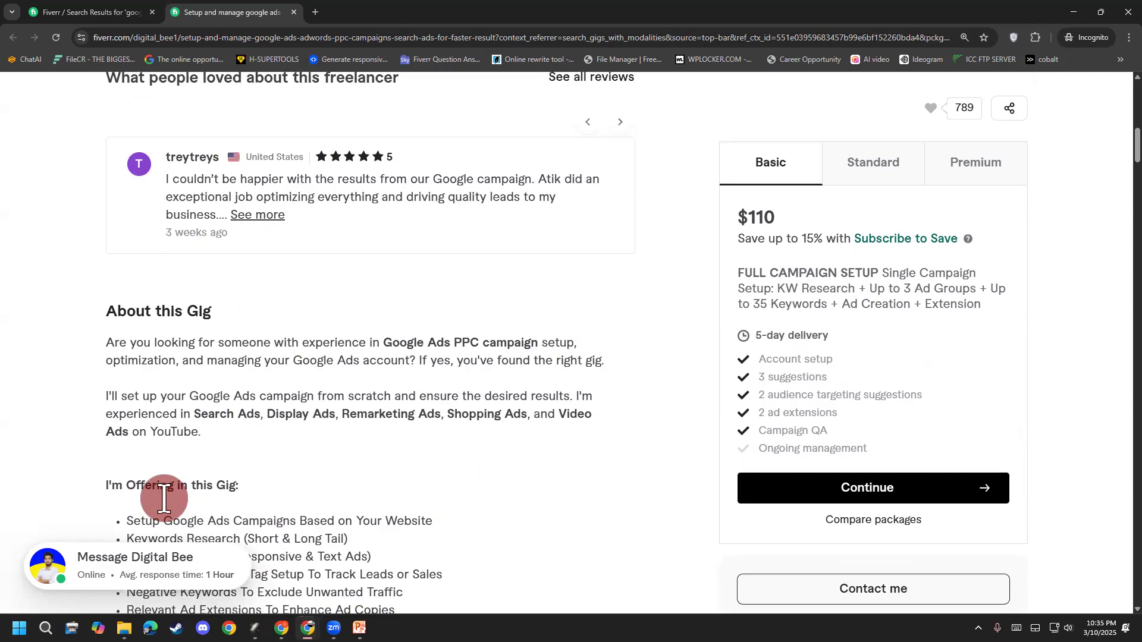
scroll(168, 505, "down", 7)
left_click_drag(123, 241, 224, 365)
left_click(218, 365)
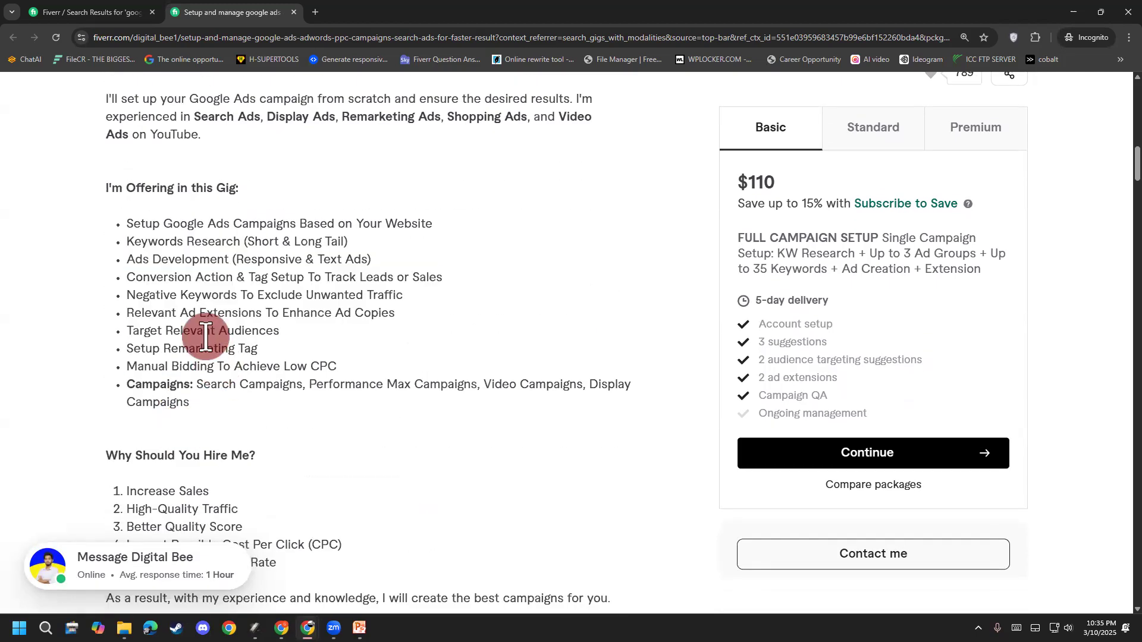
left_click(316, 43)
left_click(1120, 11)
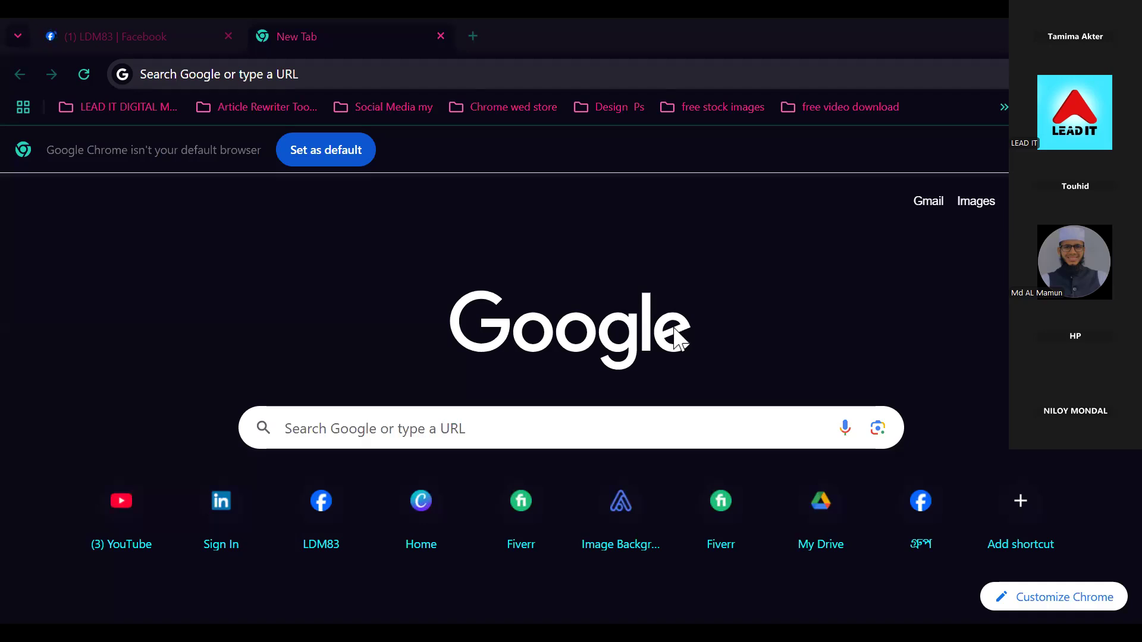
Step: Focus the Google New Tab page so a web address or search can be entered
left_click(476, 85)
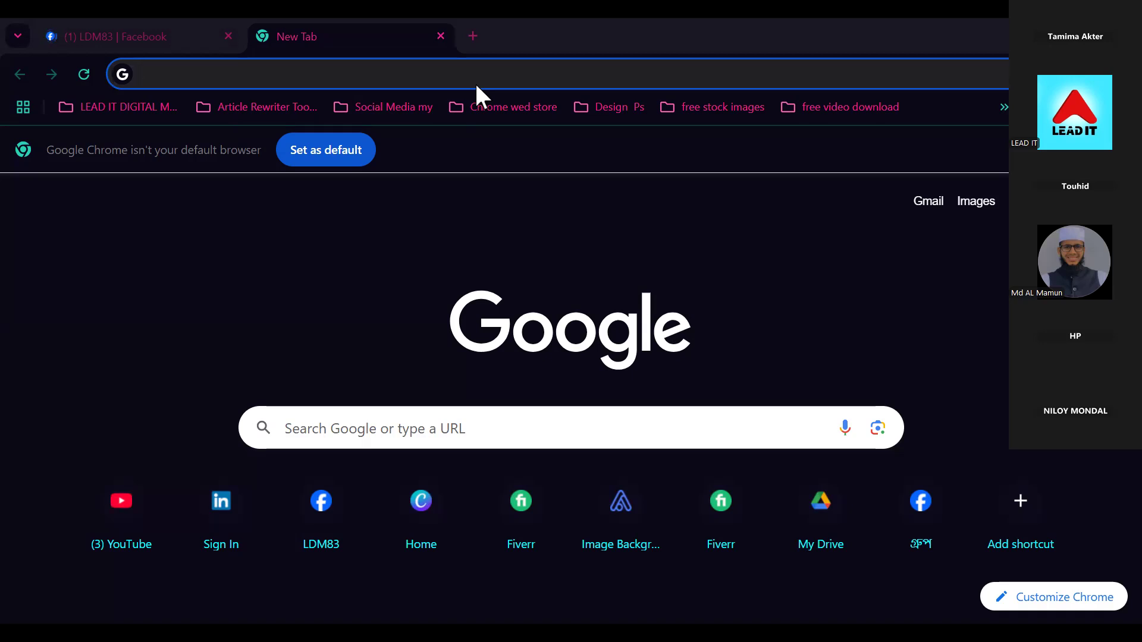
left_click(476, 85)
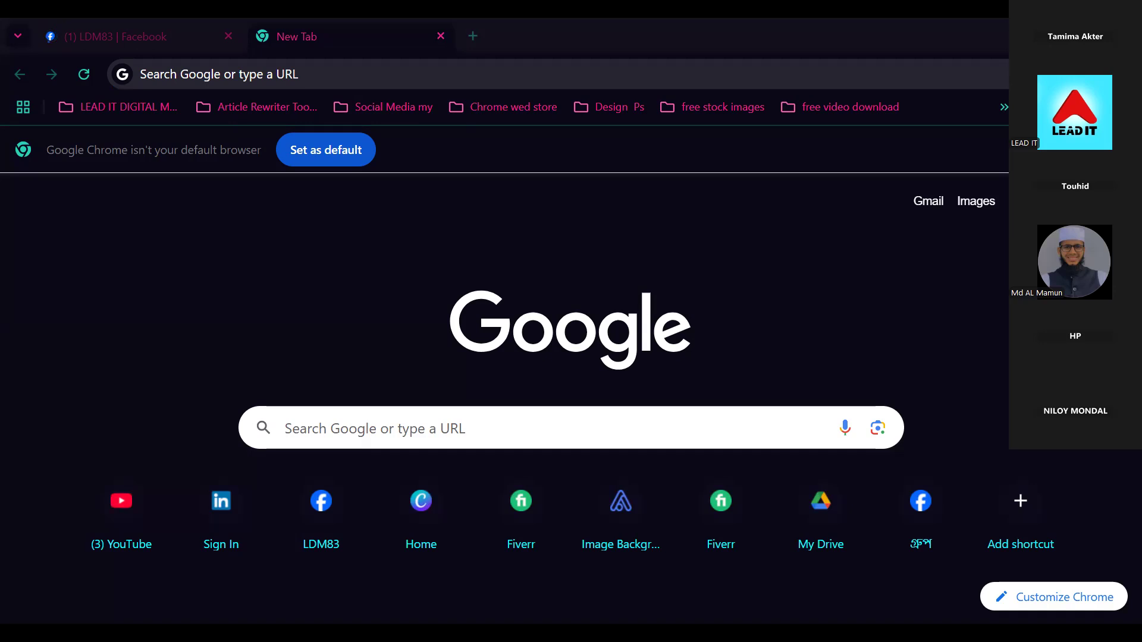
left_click(219, 74)
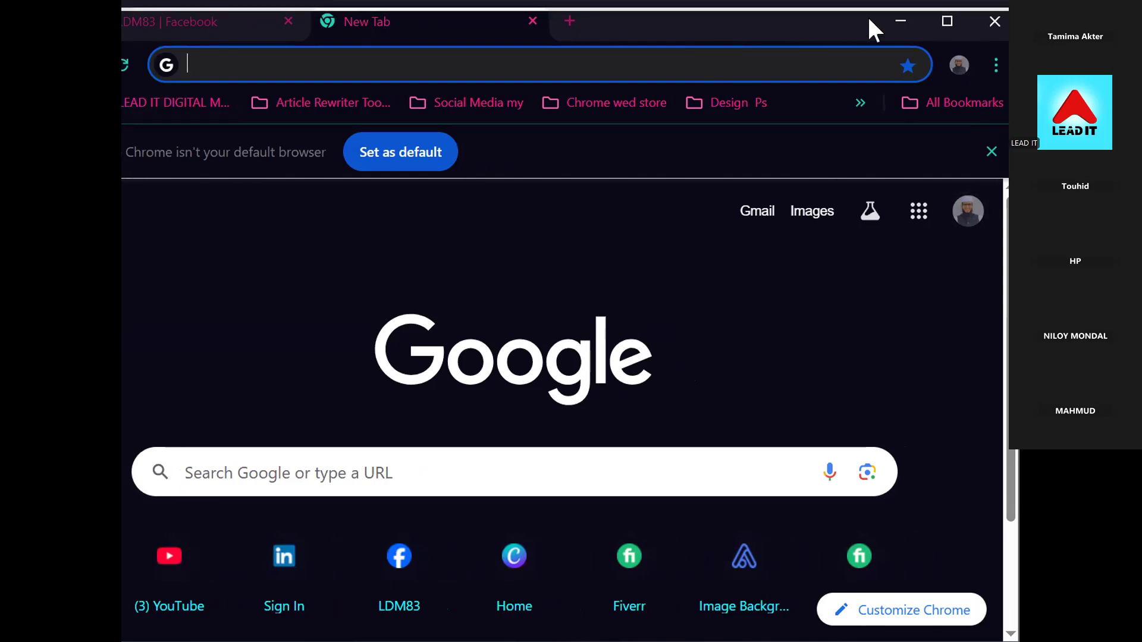
Step: Close the Facebook tab and the last New Tab, then relaunch Chrome from the desktop profile shortcut
left_click_drag(808, 18, 861, 18)
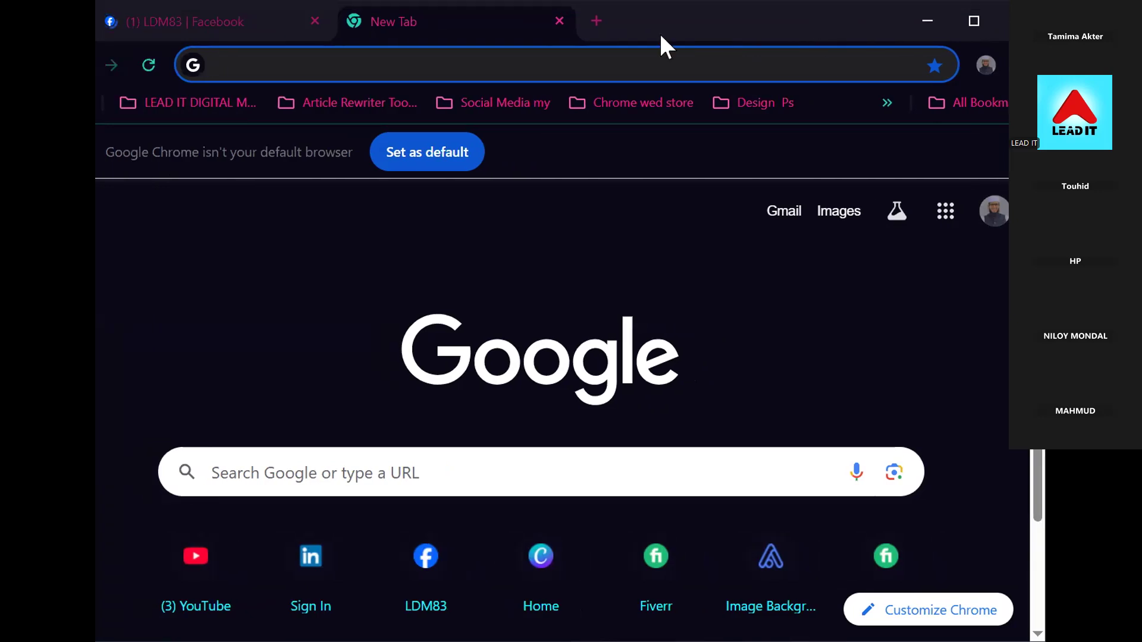
left_click(928, 14)
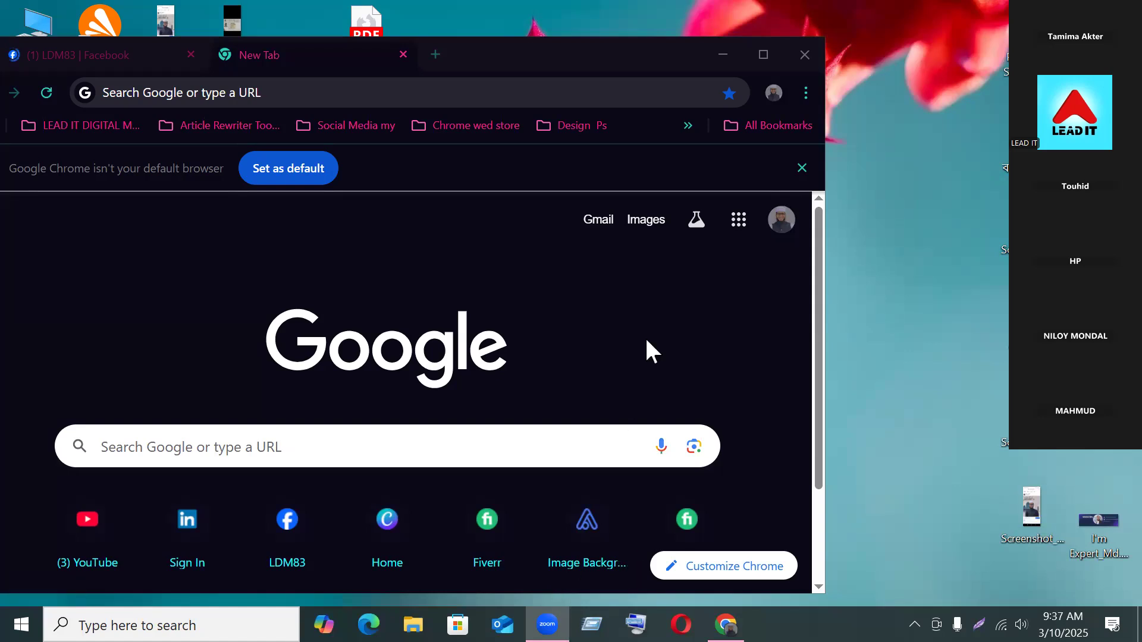
left_click(189, 54)
left_click(191, 55)
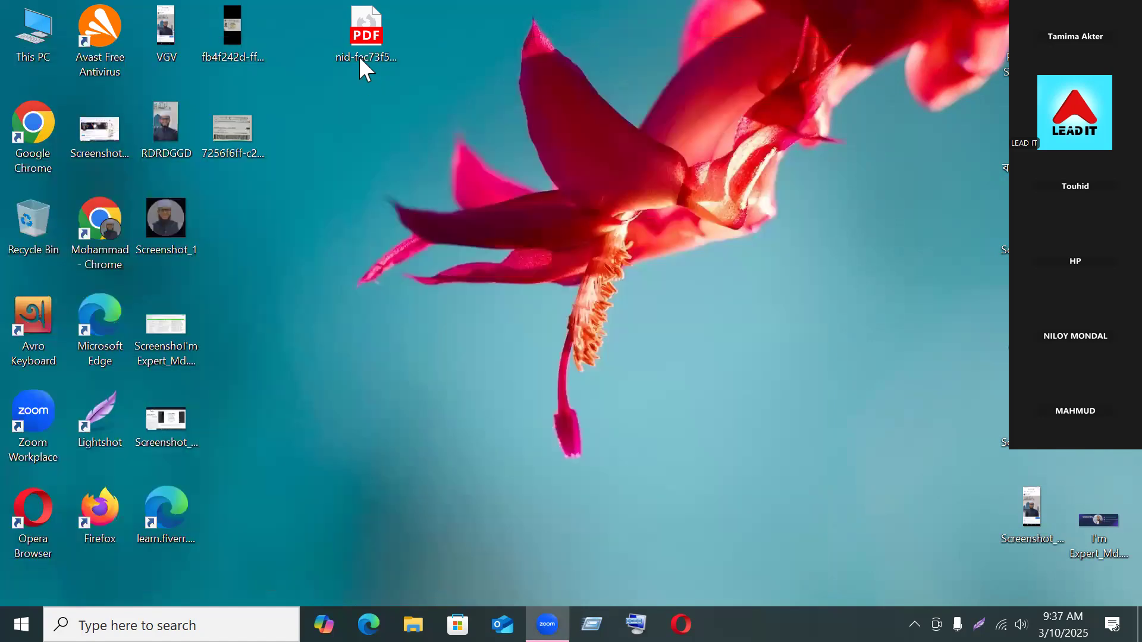
left_click(363, 57)
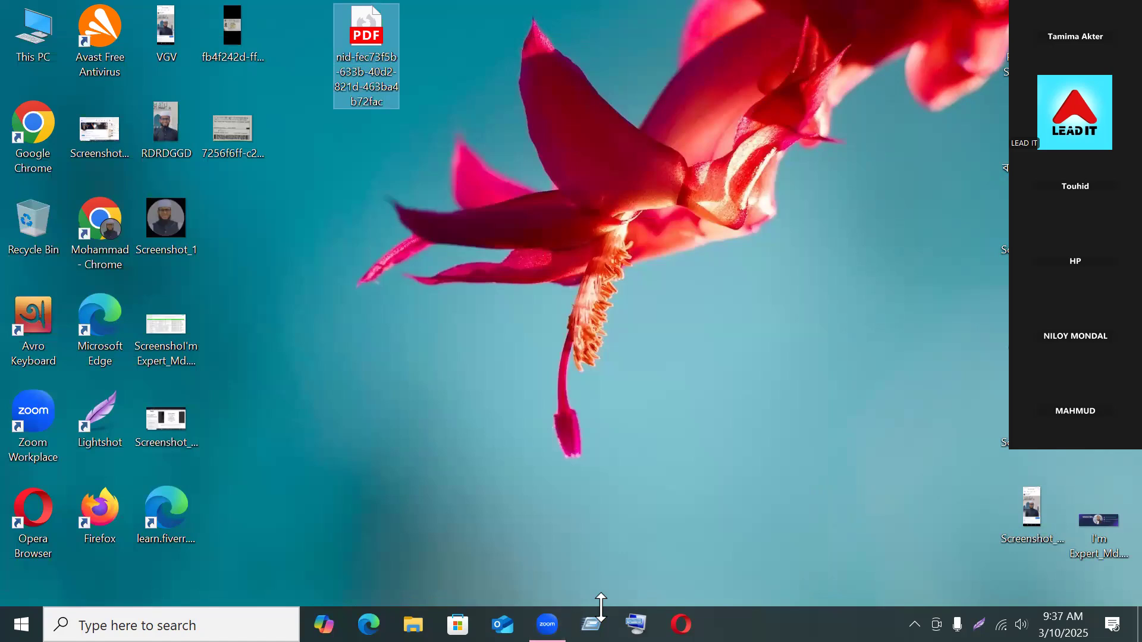
double_click(99, 229)
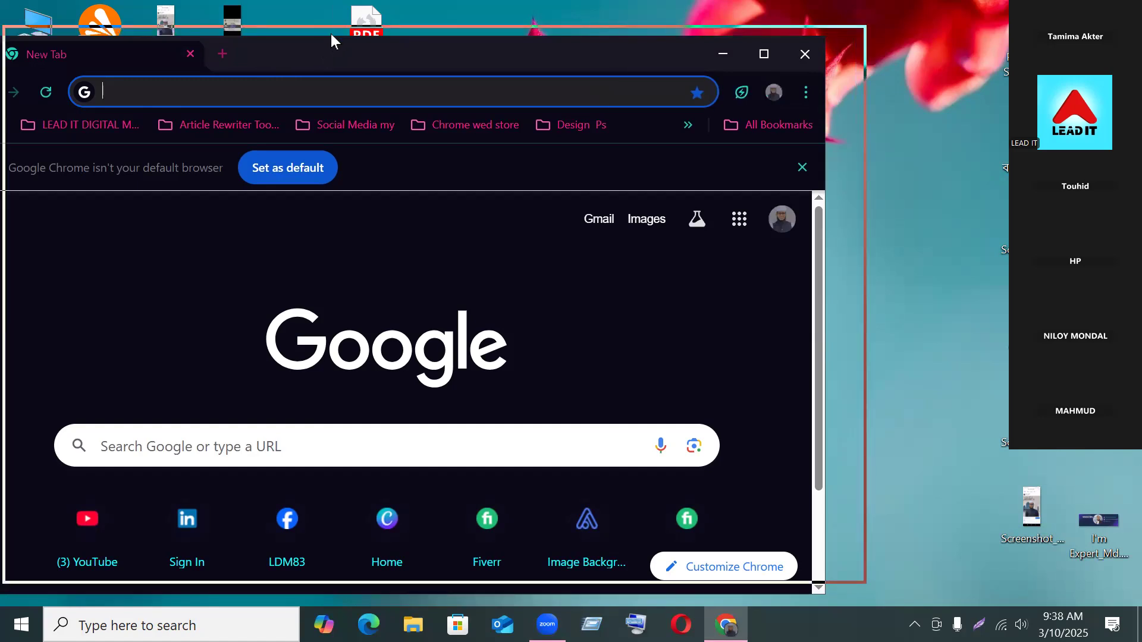
Step: Reposition the reopened Chrome window and dismiss the default-browser infobar
left_click_drag(334, 34, 340, 76)
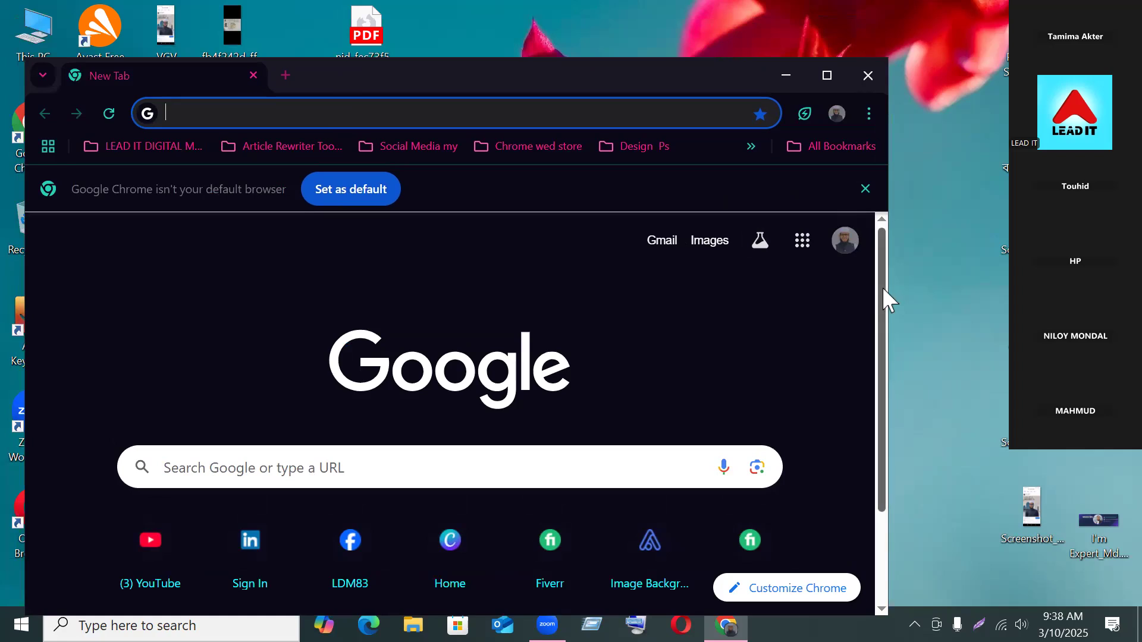
left_click(897, 113)
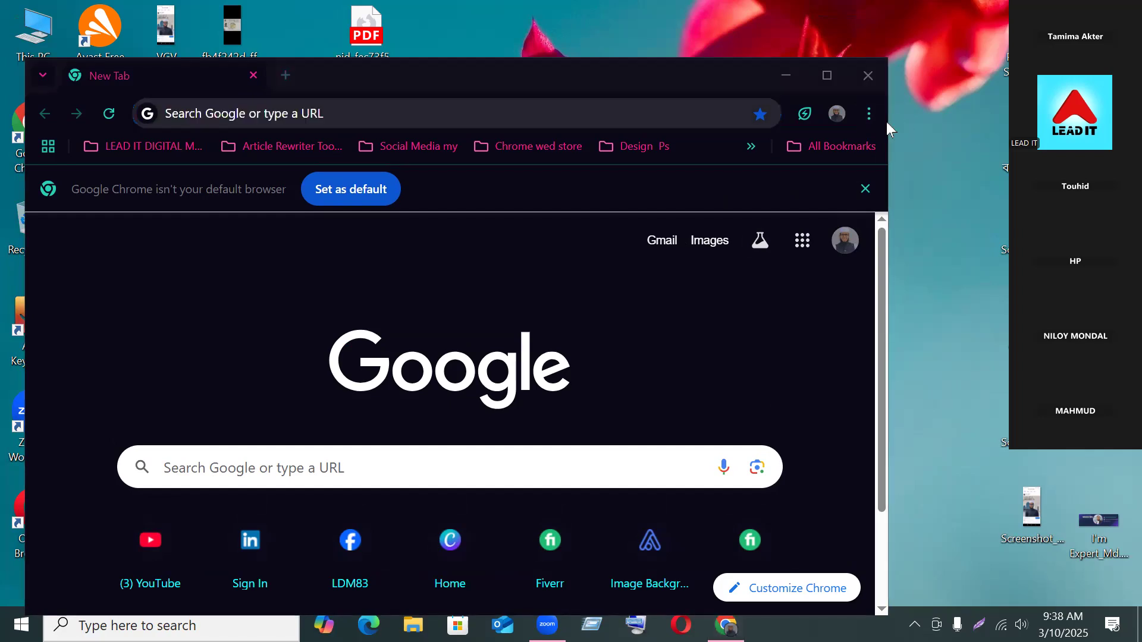
left_click(886, 123)
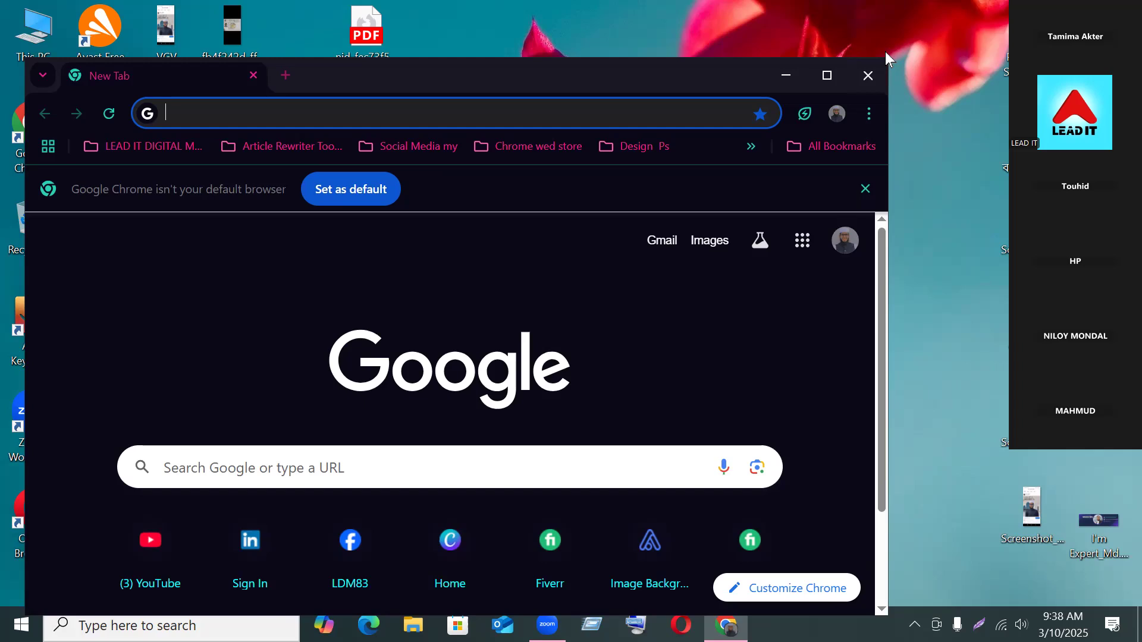
left_click(884, 348)
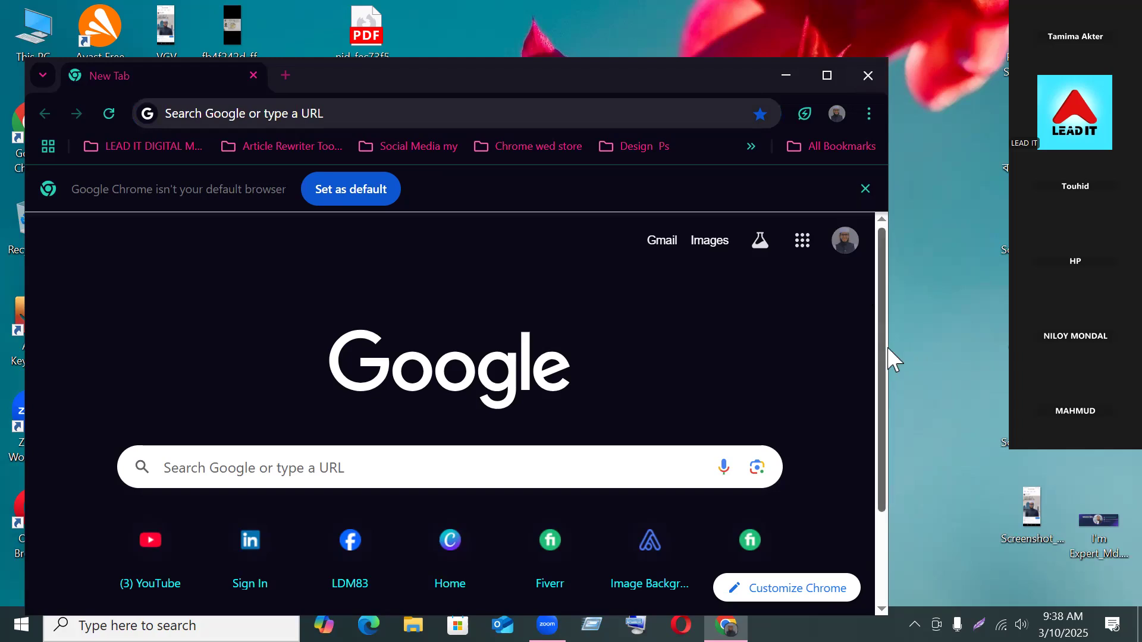
left_click(909, 353)
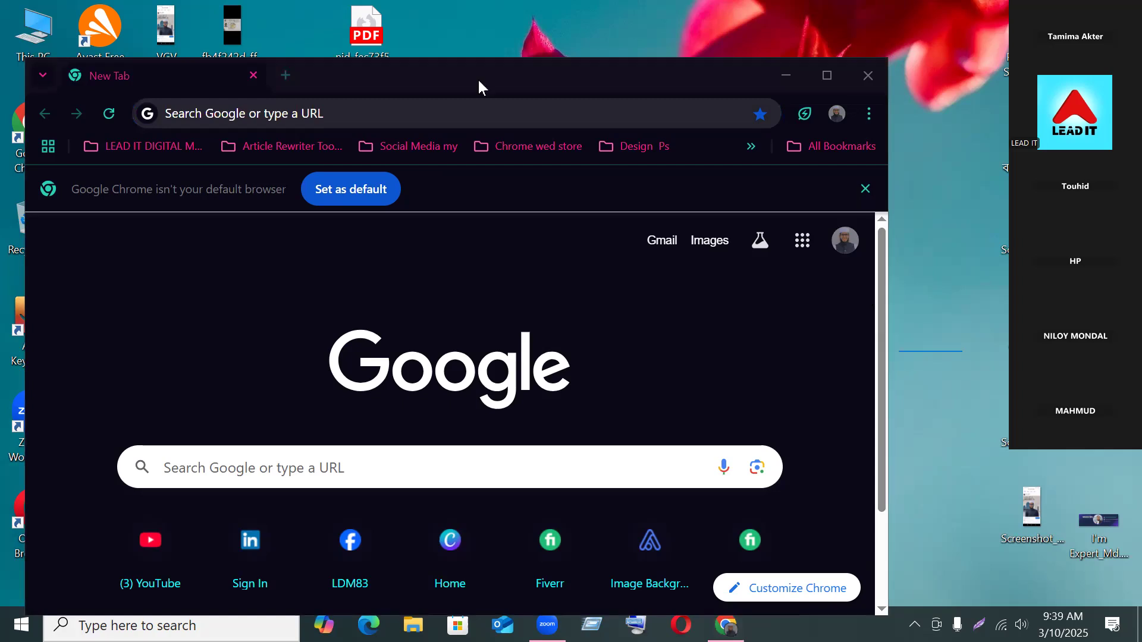
mouse_move(472, 70)
left_mouse_down()
mouse_move(445, 54)
mouse_move(492, 74)
mouse_move(453, 70)
left_mouse_up()
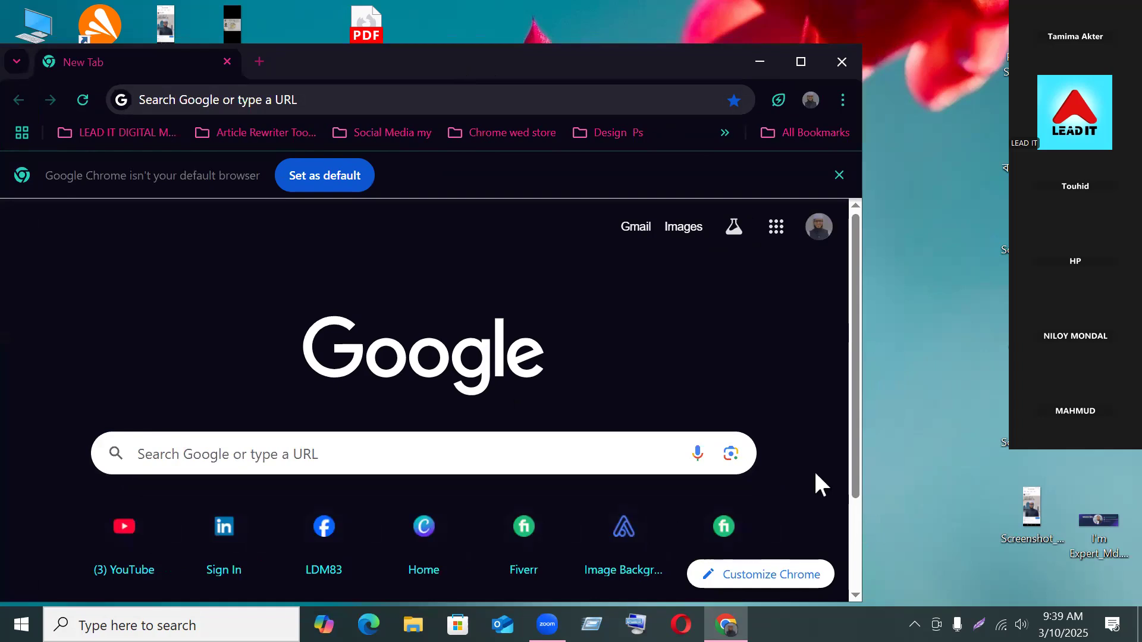
Step: Dismiss the default-browser notice and view, then close, the signed-in account details
left_click(838, 176)
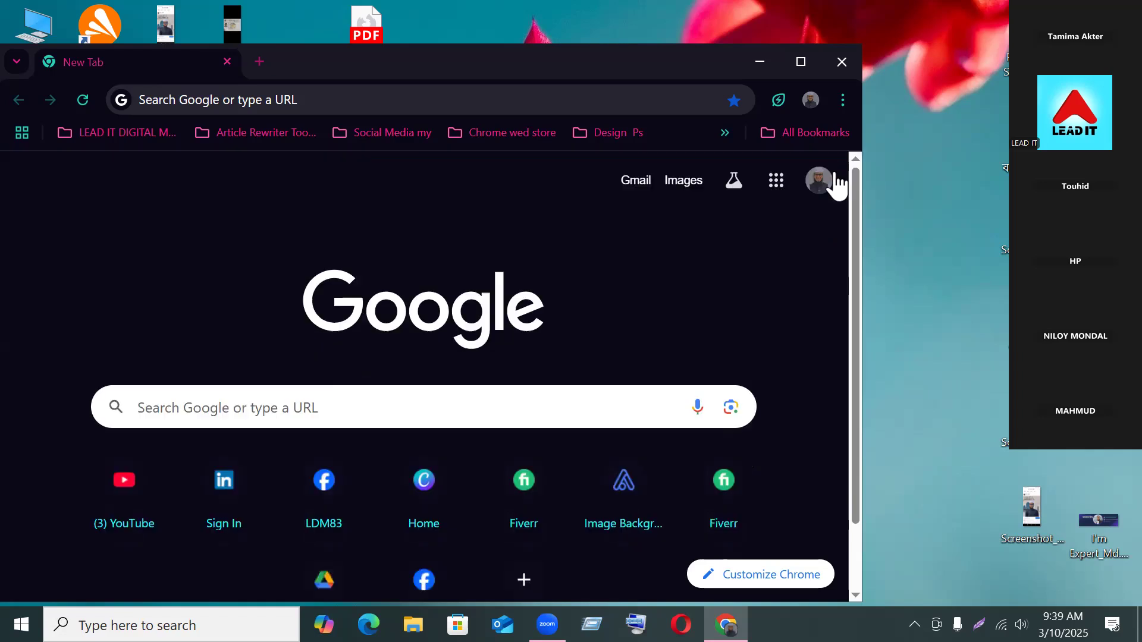
left_click(835, 177)
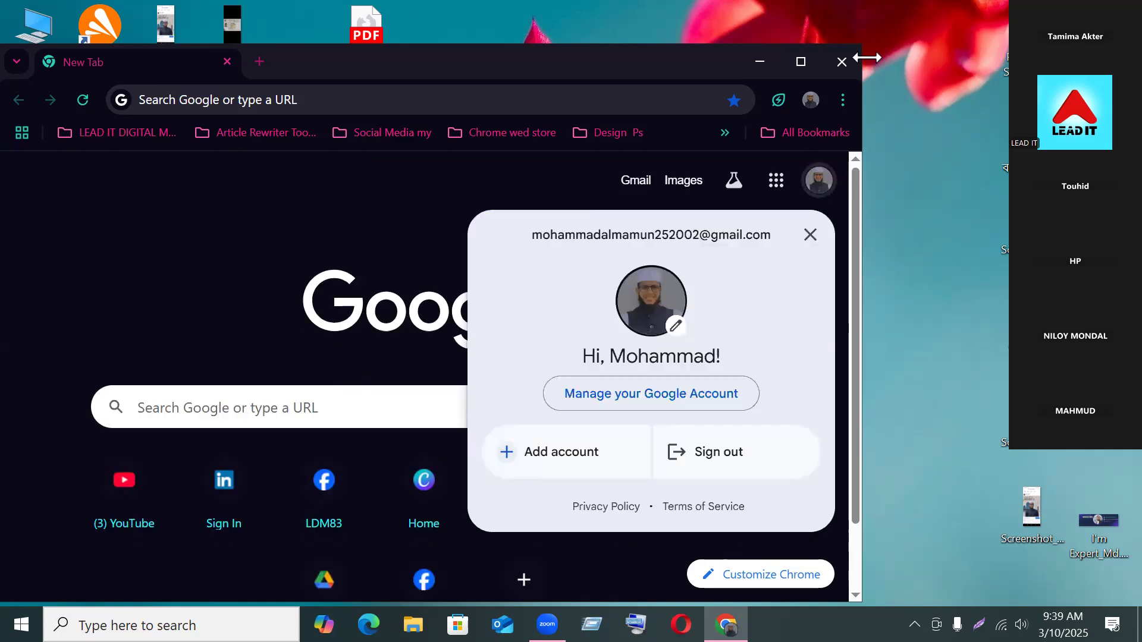
left_click(860, 40)
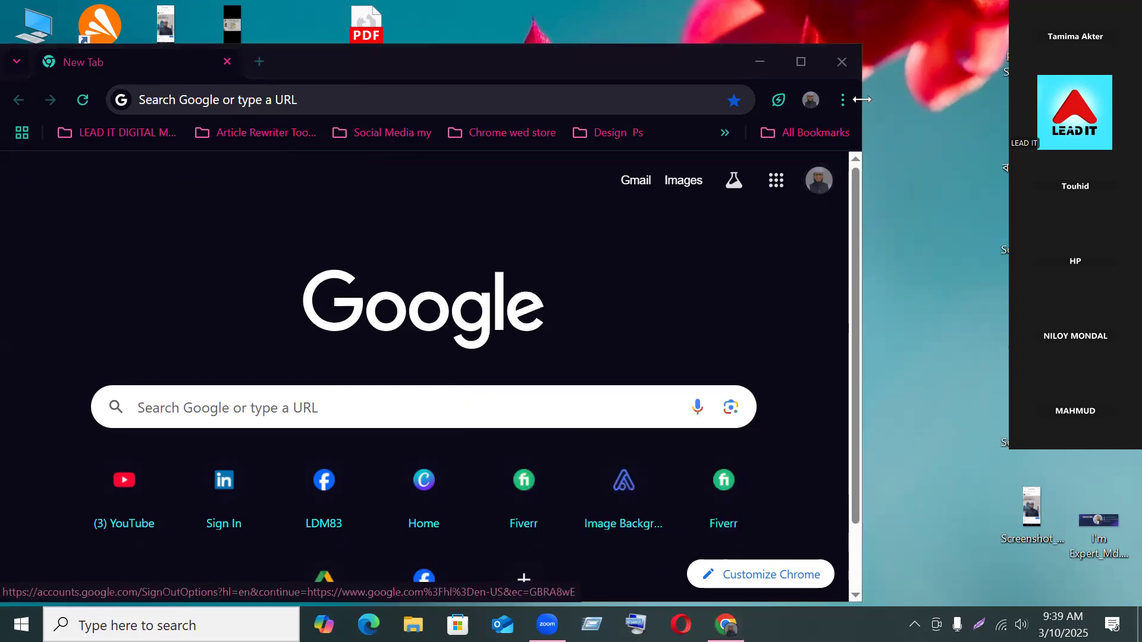
left_click(861, 248)
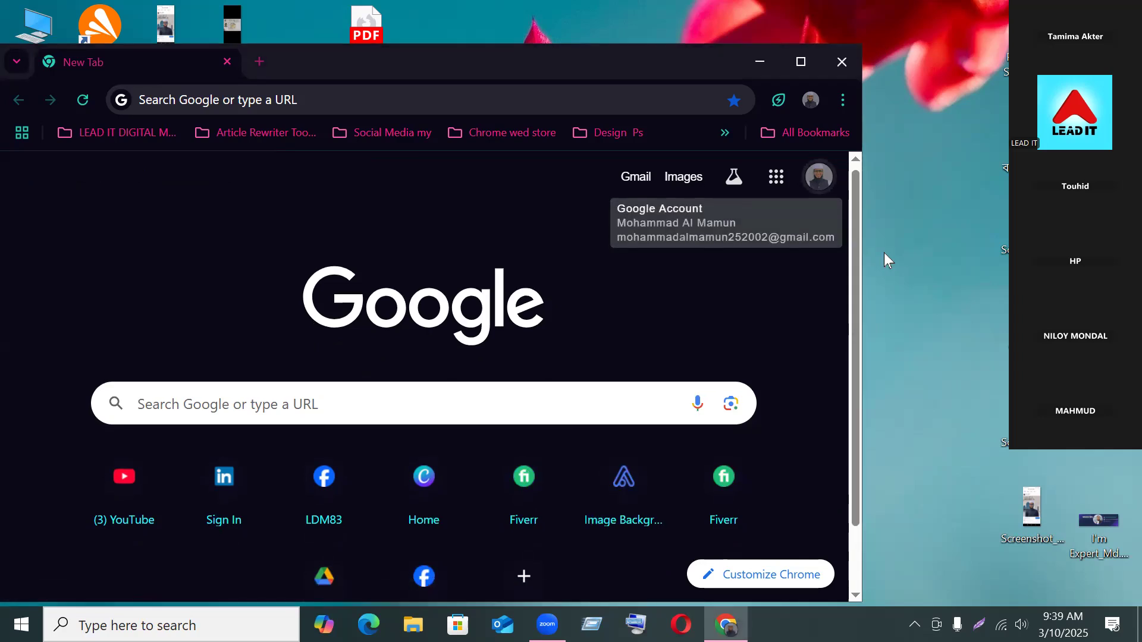
Step: Search Google for 'google ads campaign'
left_click(406, 393)
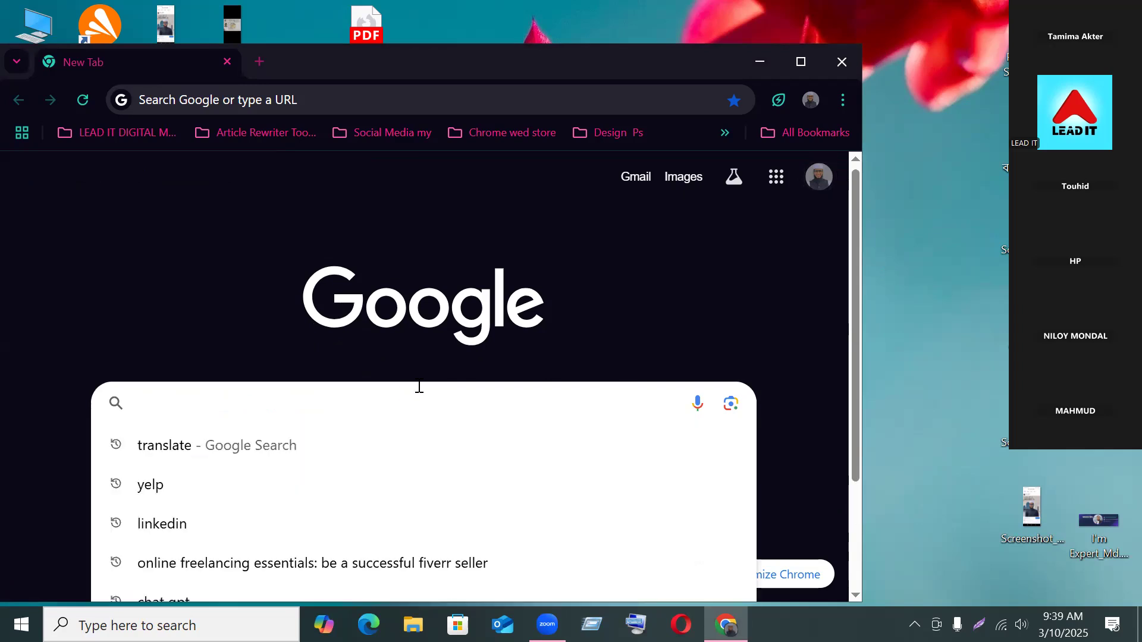
type("goog")
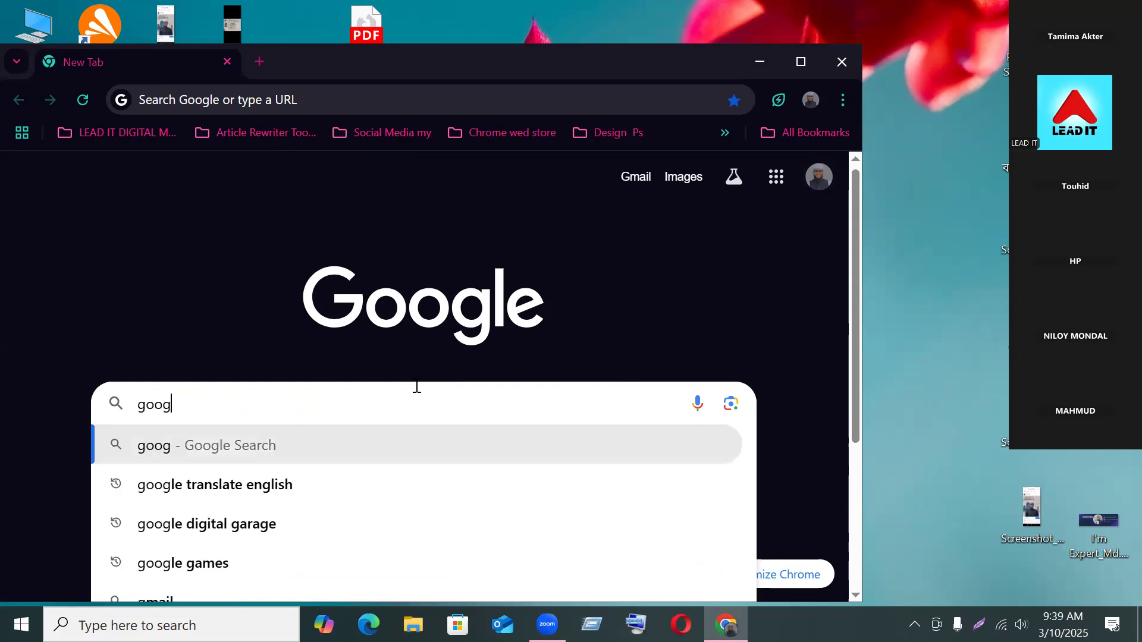
type("le ad")
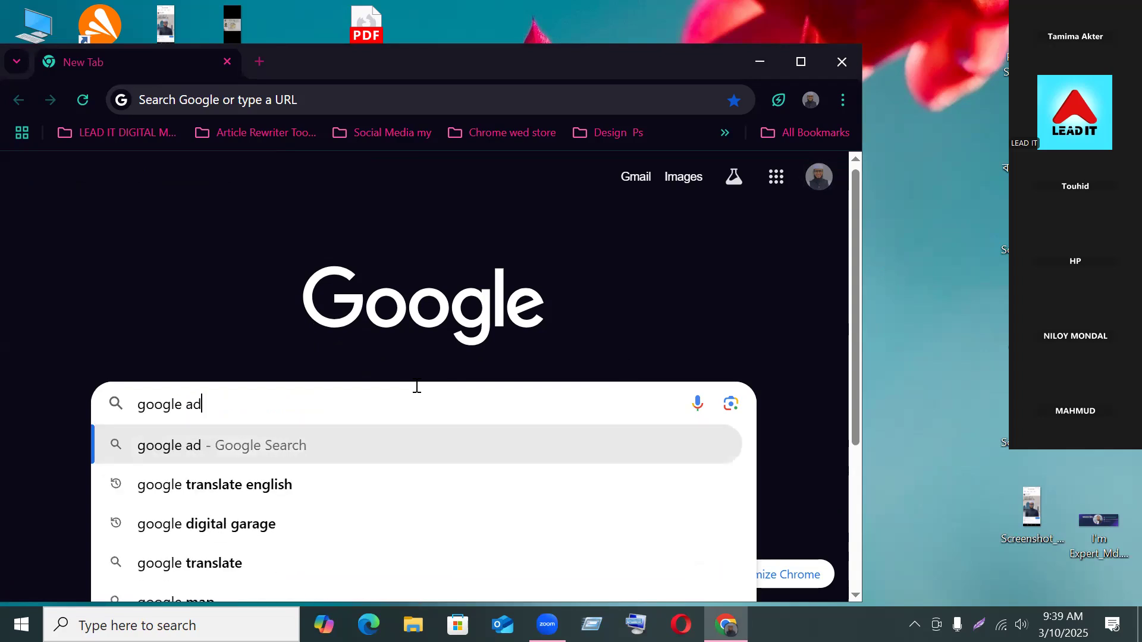
type("s campaign")
key("Return")
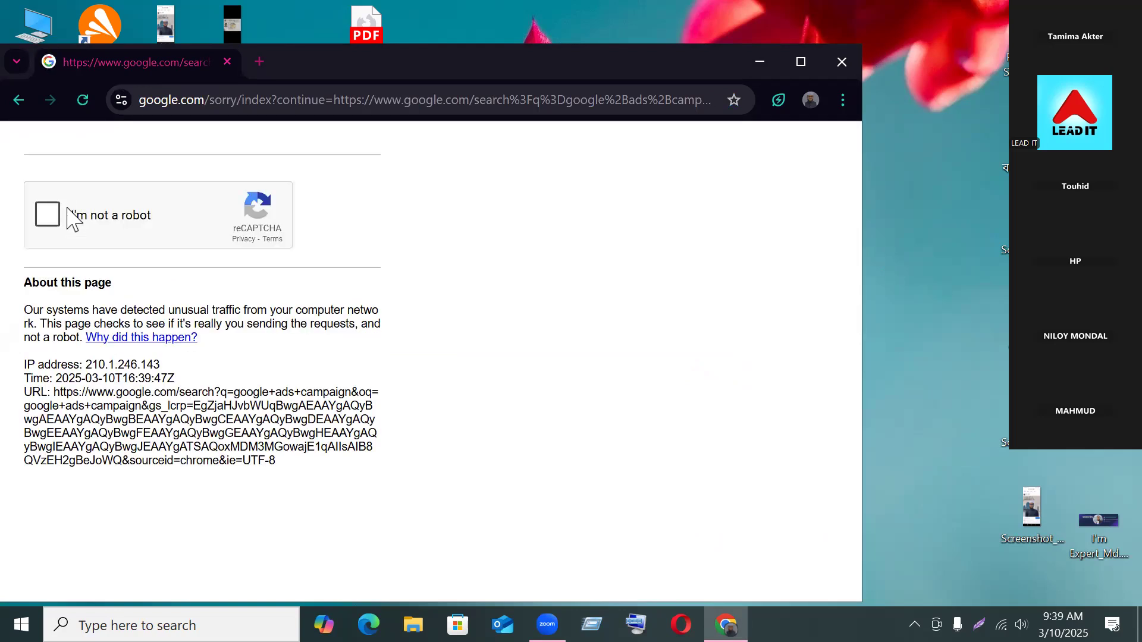
Step: Tick the reCAPTCHA checkbox and select the motorcycle squares in the first image grid
left_click(62, 212)
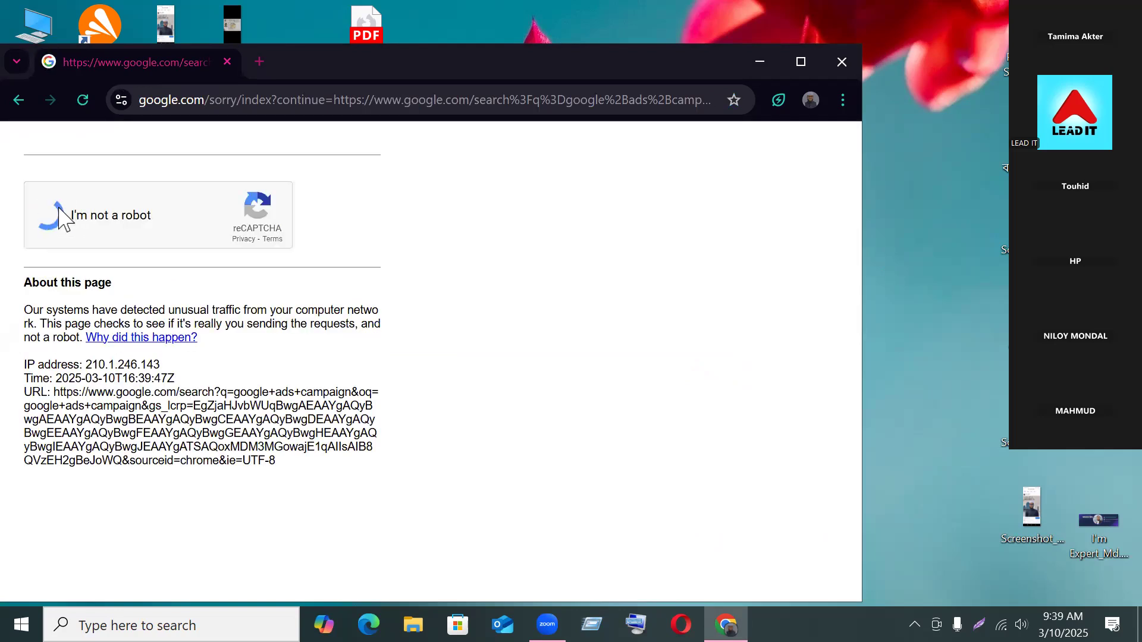
left_click(128, 335)
left_click(168, 360)
left_click(179, 420)
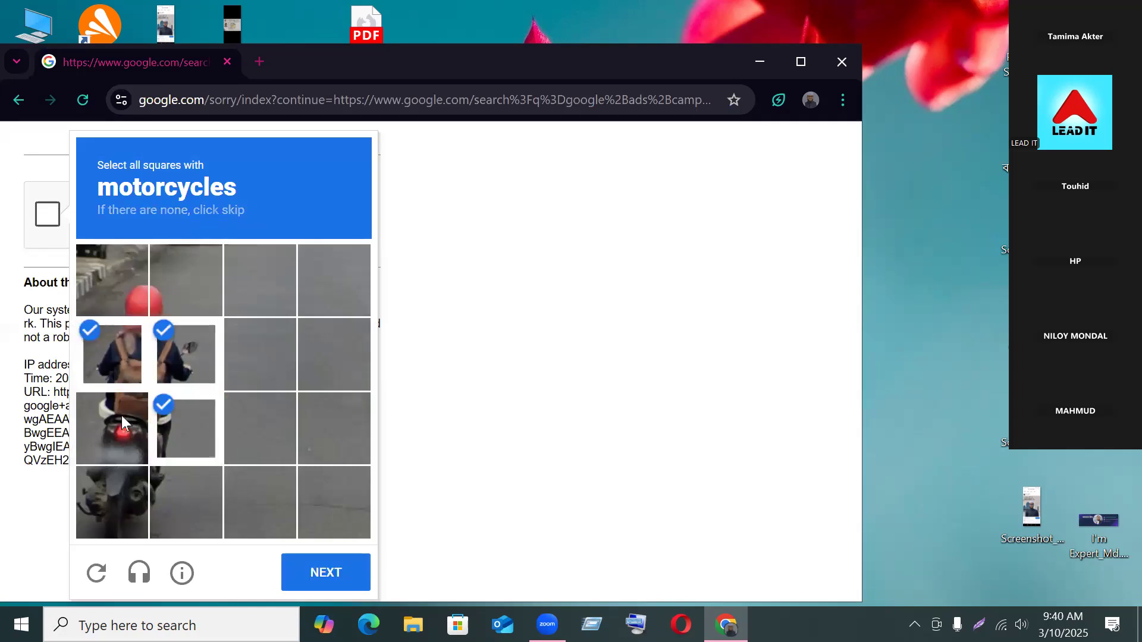
left_click(115, 430)
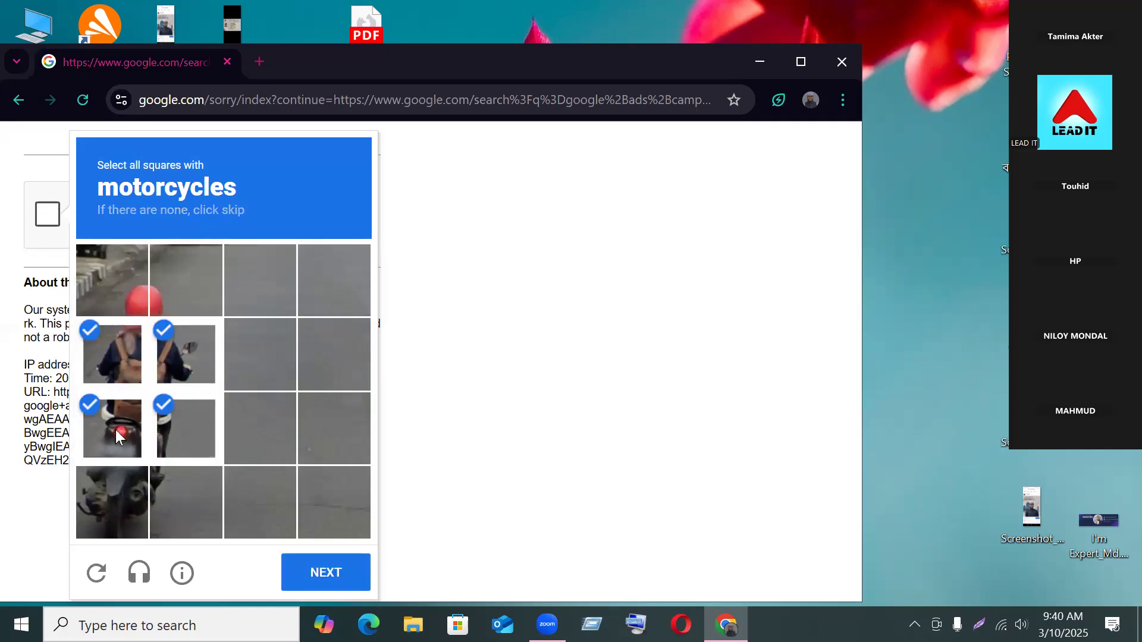
left_click(119, 469)
left_click(164, 276)
left_click(131, 291)
left_click(298, 580)
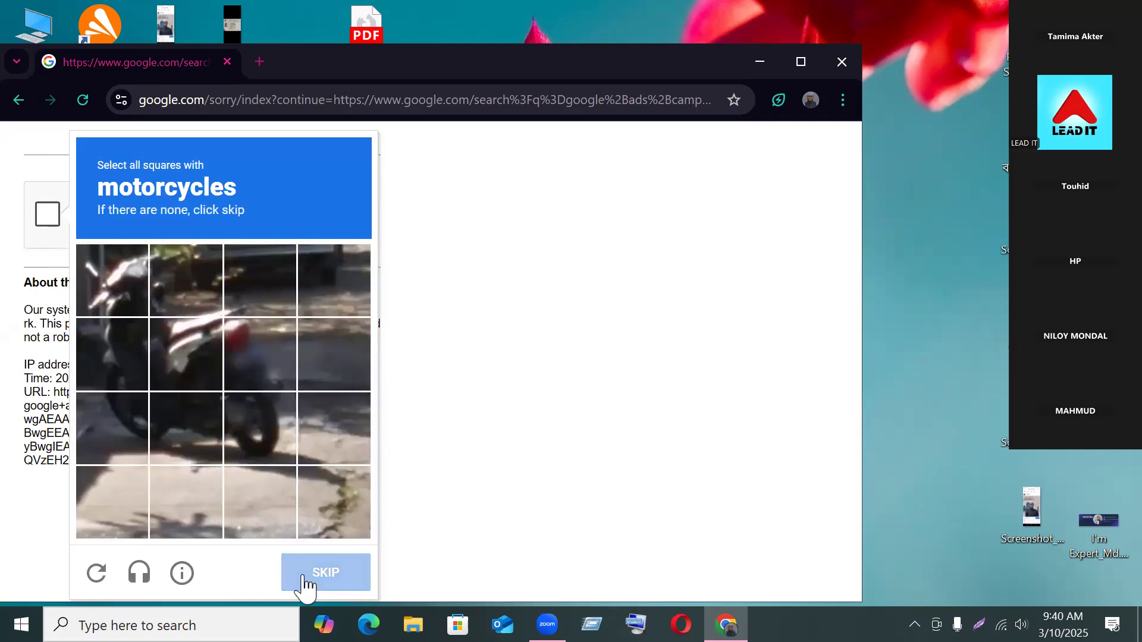
Step: Select the motorcycle squares in the second grid and submit them for verification
left_click(119, 280)
left_click(123, 370)
left_click(187, 356)
left_click(196, 417)
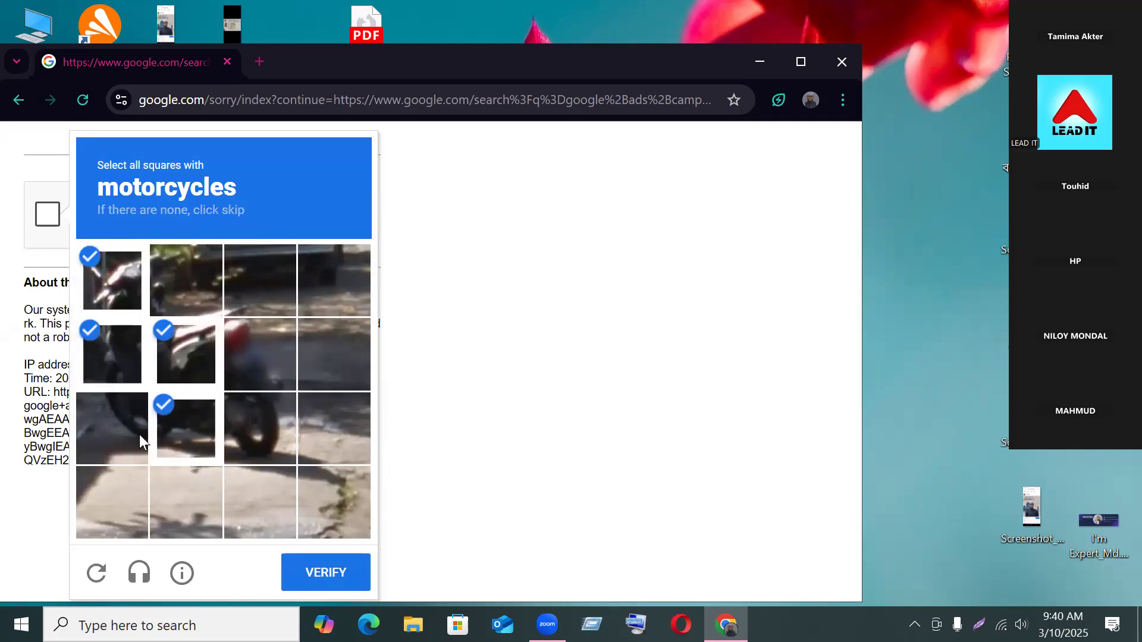
left_click(255, 357)
left_click(101, 448)
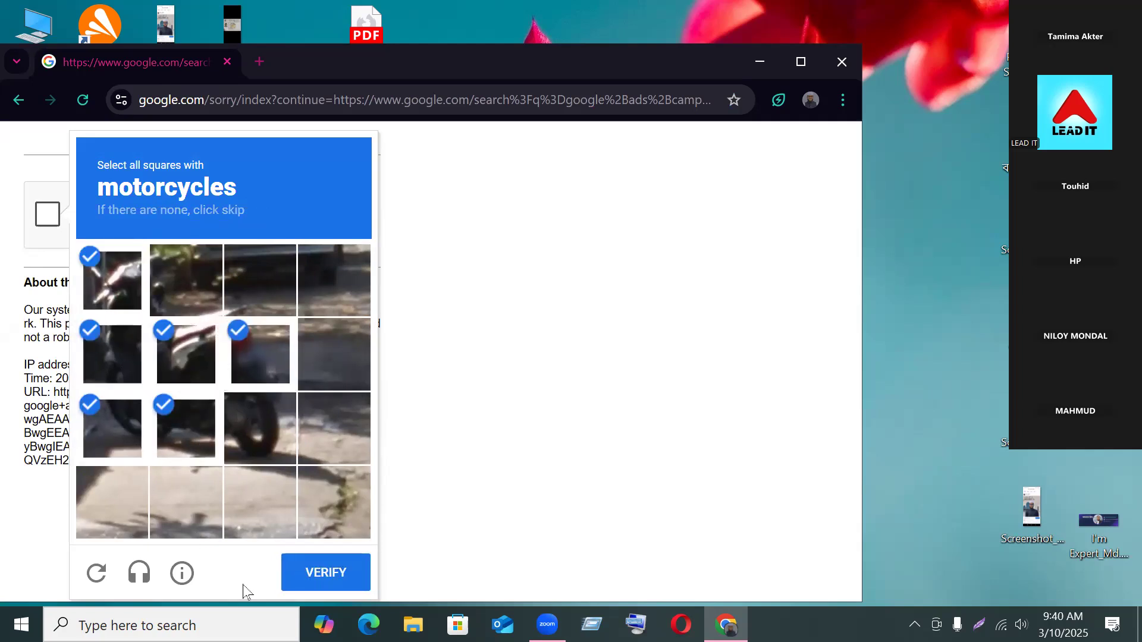
left_click(326, 589)
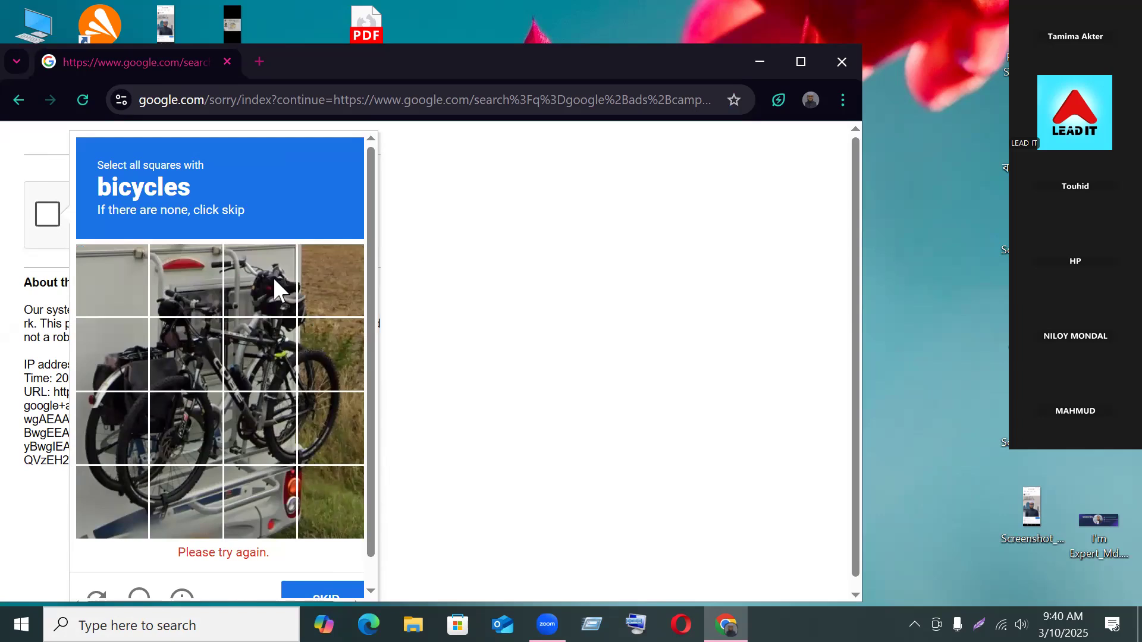
Step: Load a fresh challenge, select the bus tiles and submit them
left_click(95, 596)
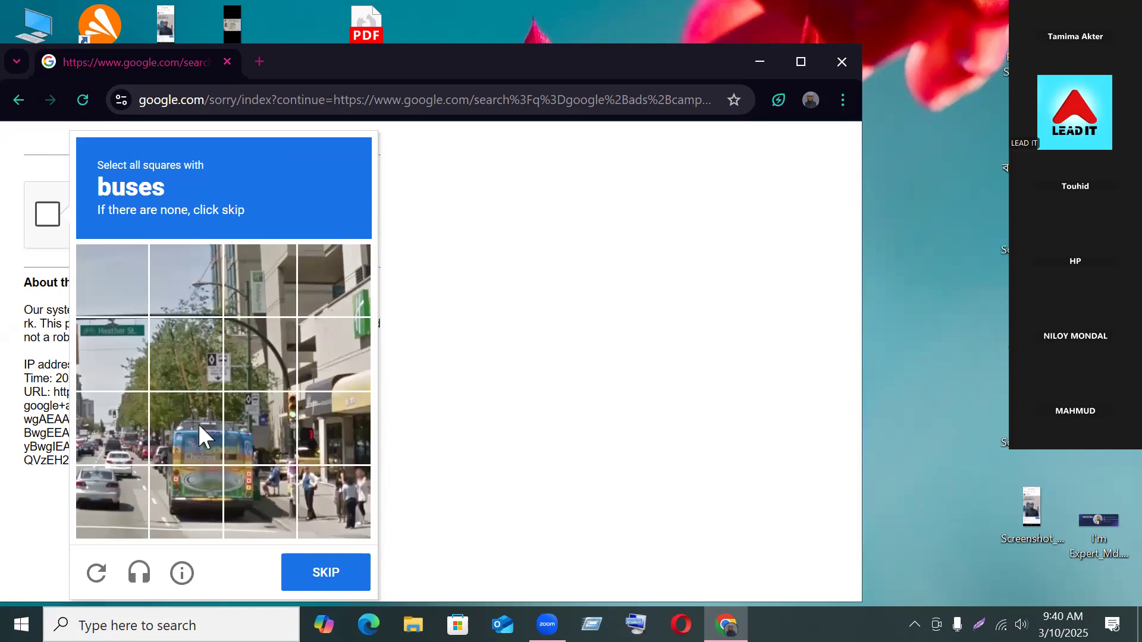
left_click(198, 422)
left_click(260, 428)
left_click(260, 502)
left_click(194, 484)
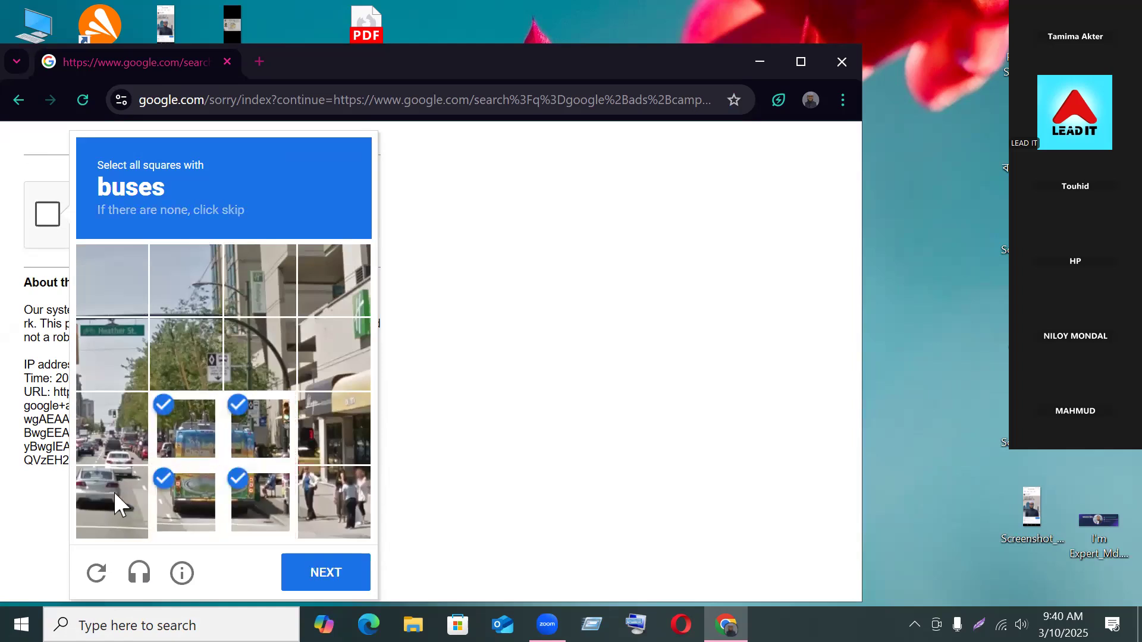
left_click(102, 490)
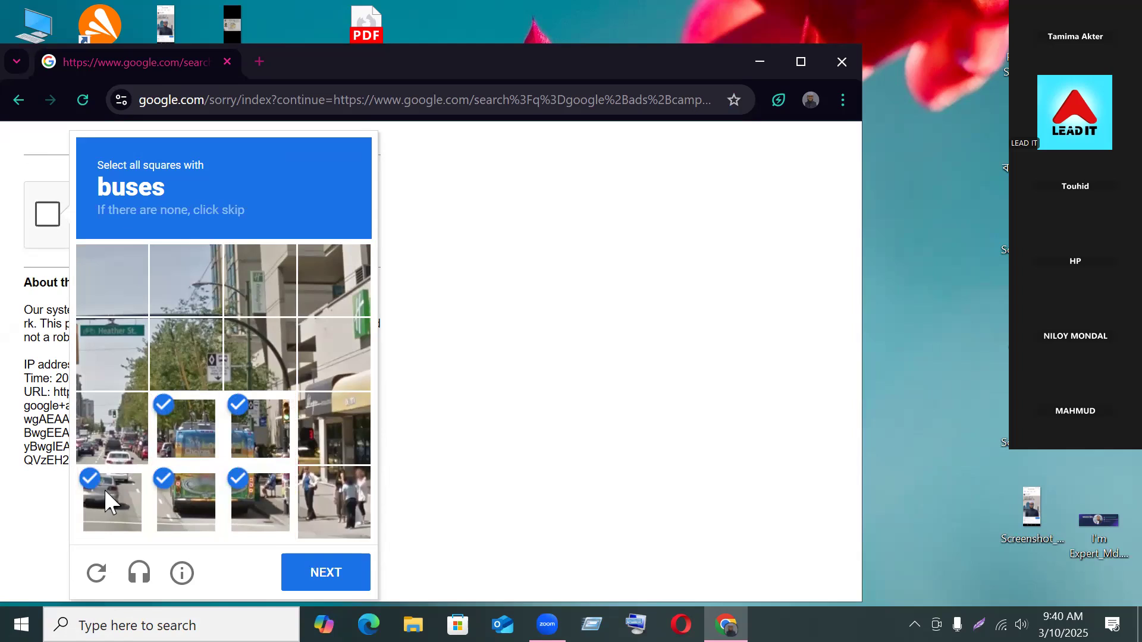
left_click(104, 489)
left_click(338, 580)
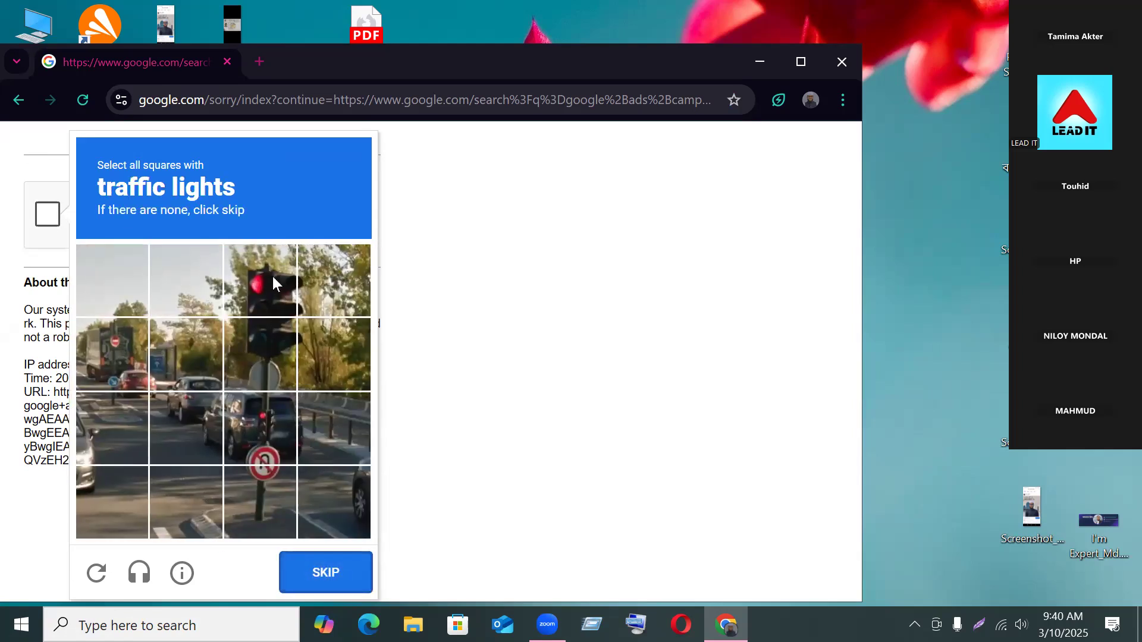
Step: Select the traffic light tiles and submit them
left_click(271, 276)
left_click(250, 355)
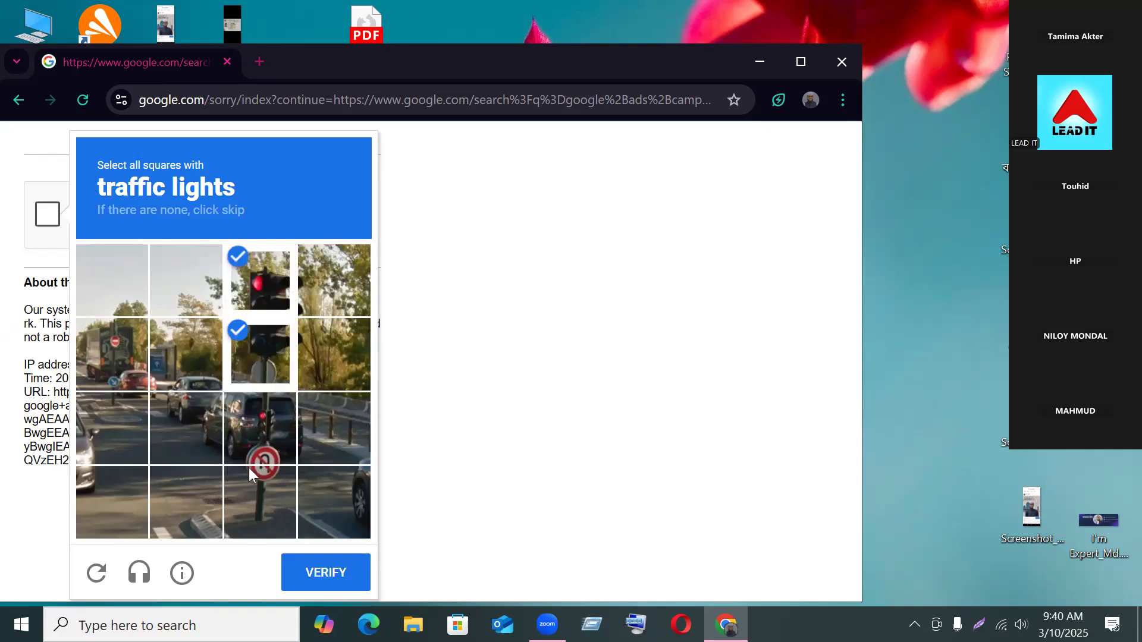
left_click(186, 355)
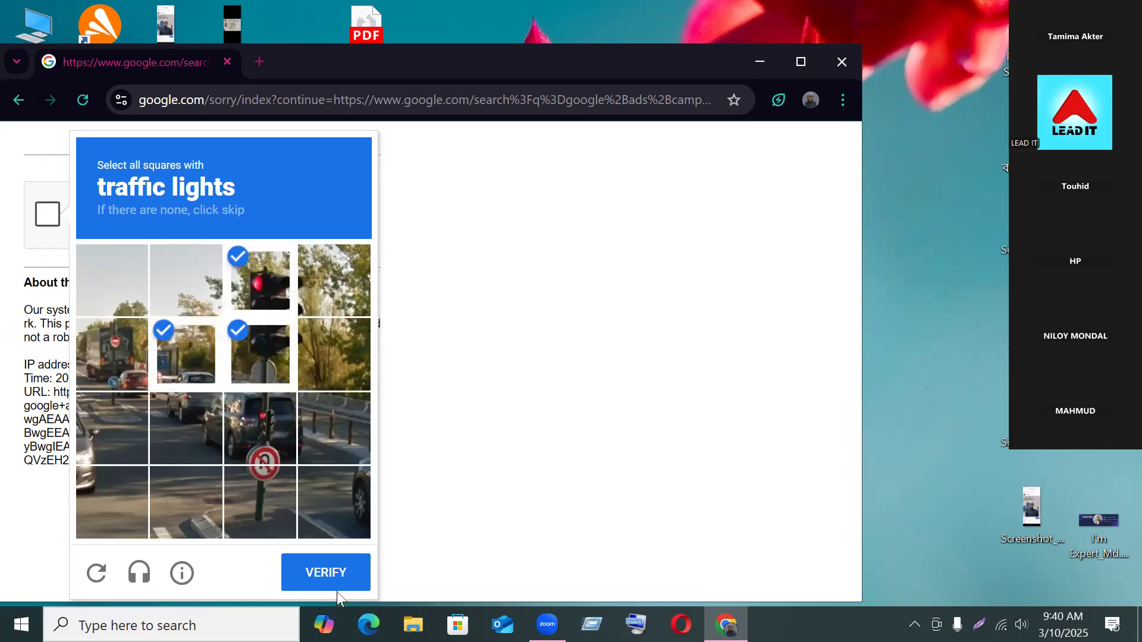
left_click(328, 584)
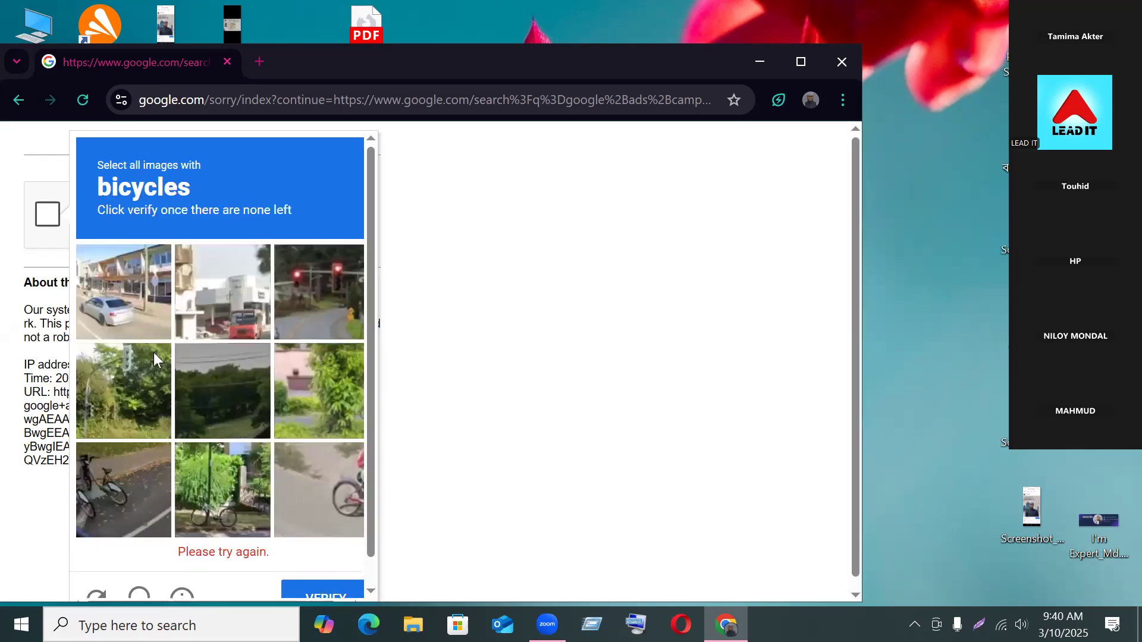
Step: Select all bicycle tiles, including newly loaded ones, and submit them
left_click(229, 291)
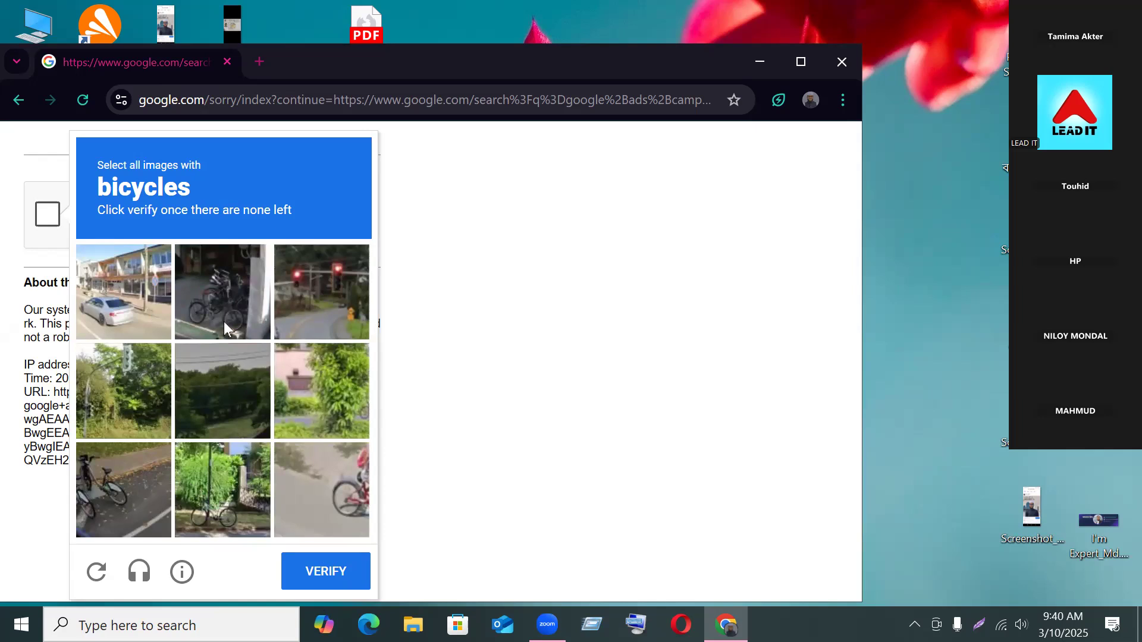
left_click(223, 291)
left_click(316, 456)
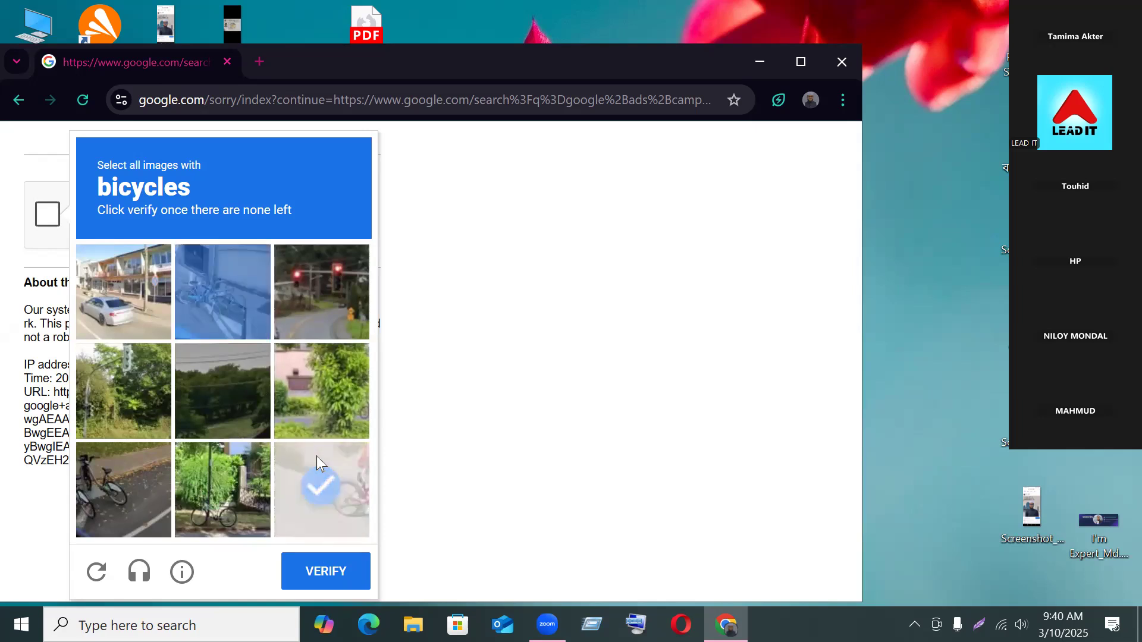
left_click(82, 502)
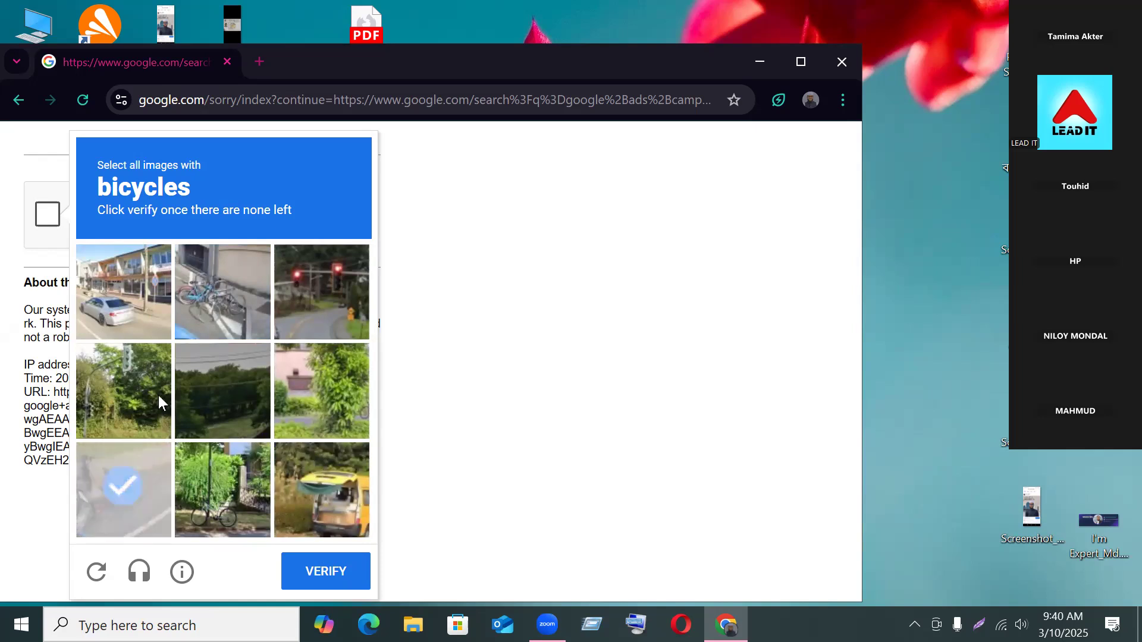
left_click(208, 330)
left_click(233, 487)
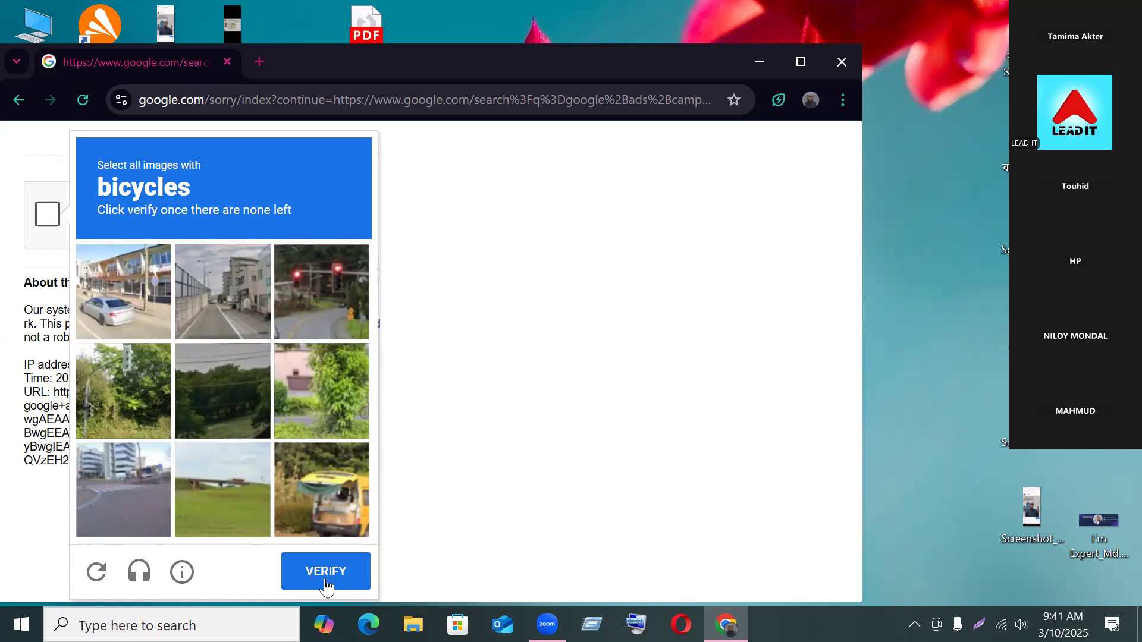
left_click(122, 510)
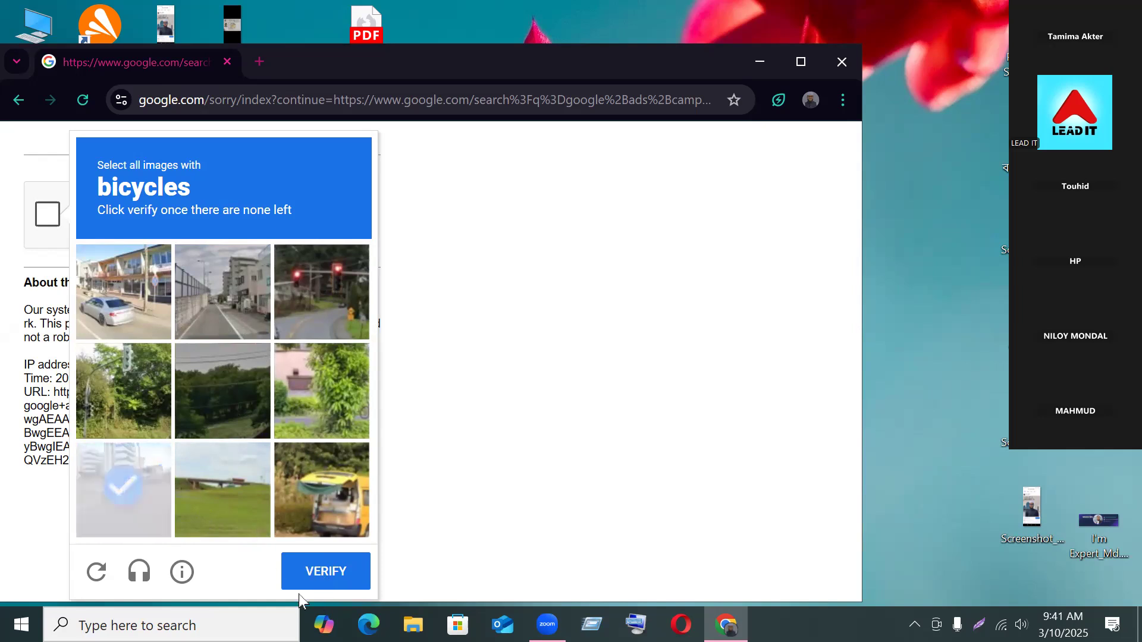
left_click(124, 476)
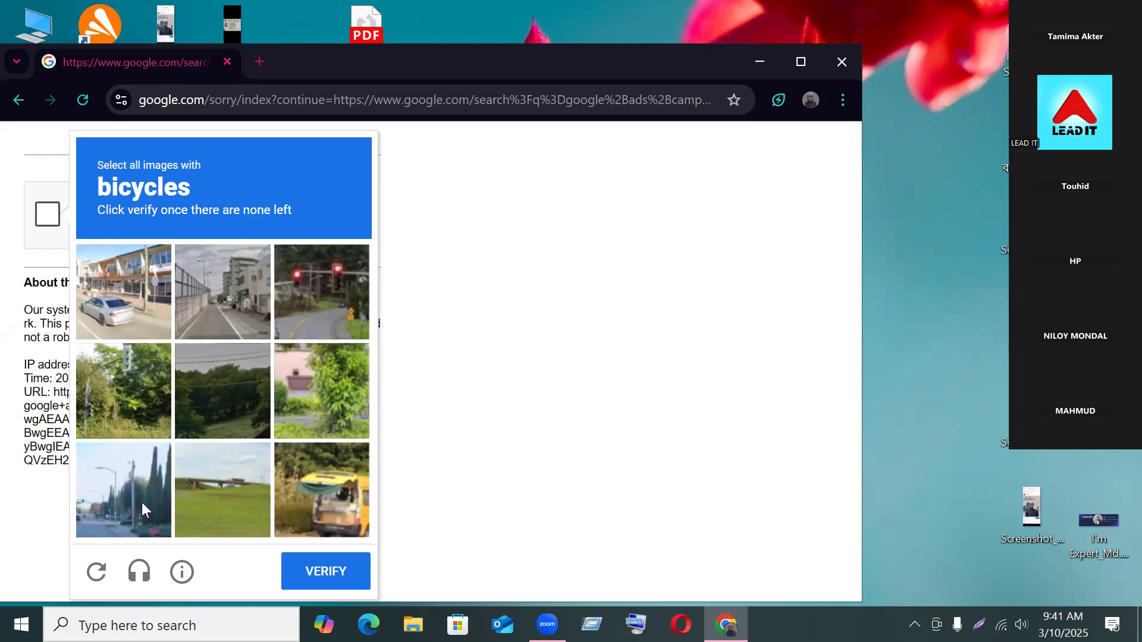
left_click(331, 580)
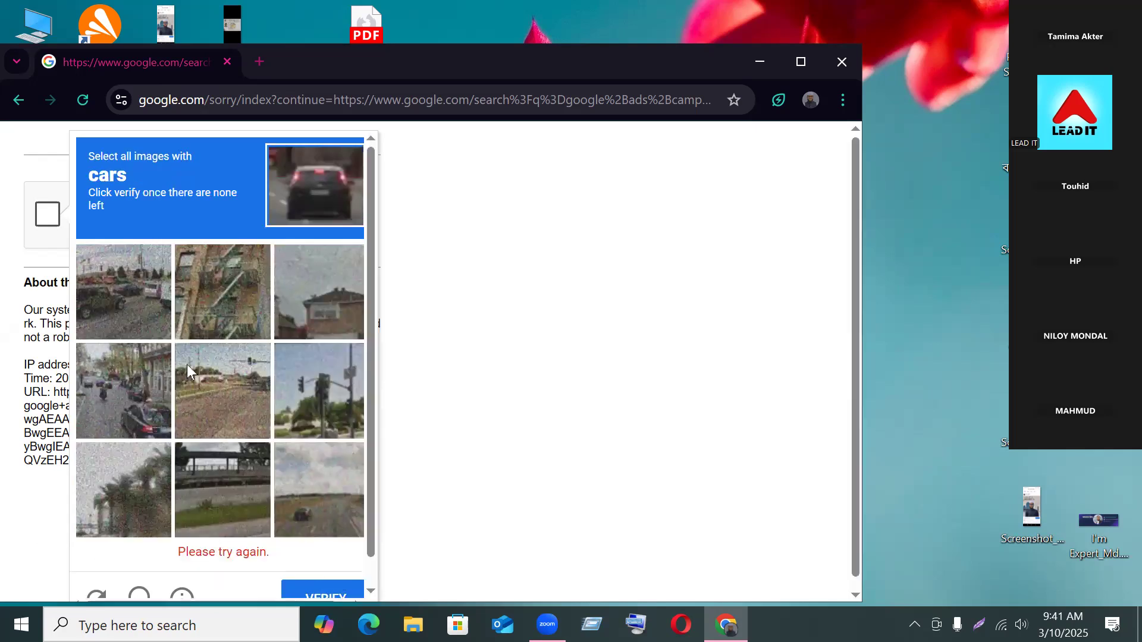
Step: Select the car tiles and verify to load the 'google ads campaign' results
left_click(114, 402)
left_click(122, 313)
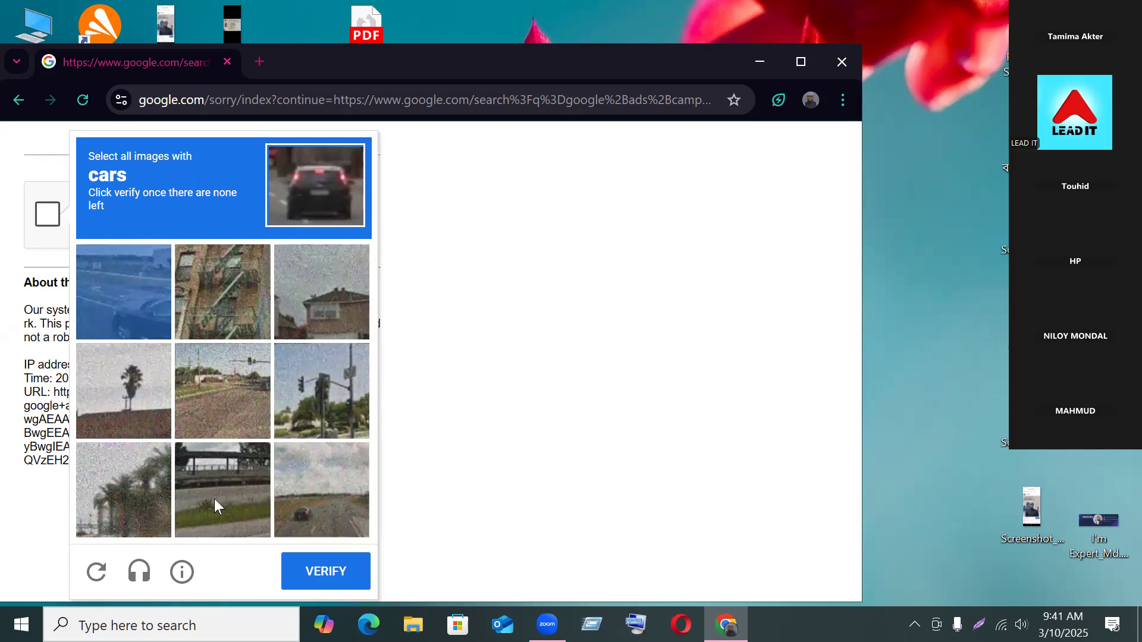
left_click(144, 302)
left_click(333, 485)
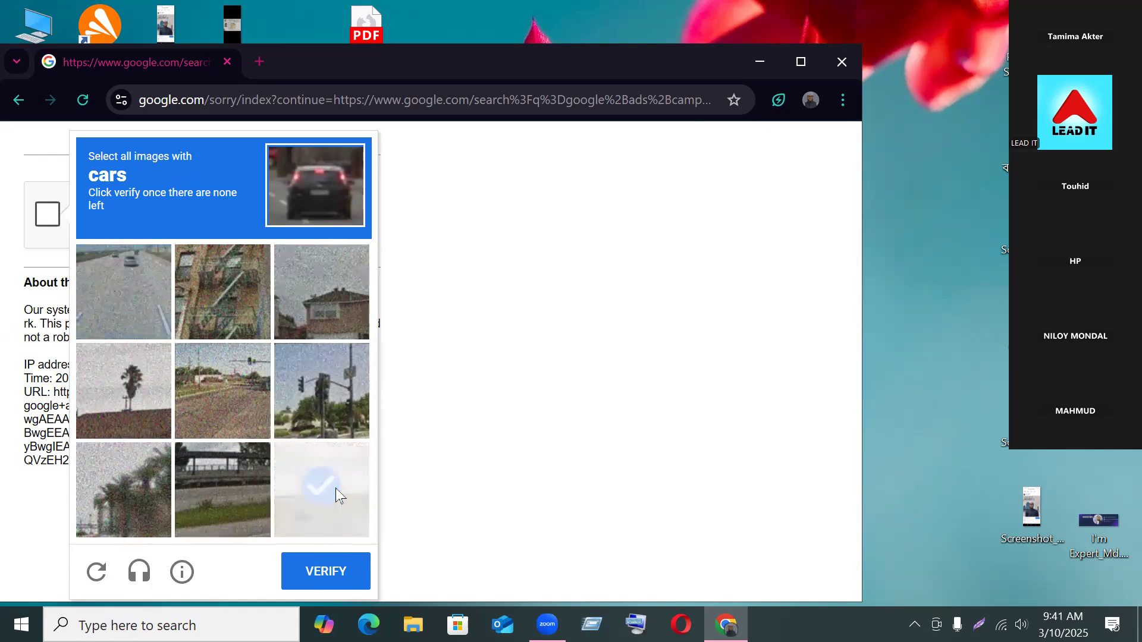
left_click(123, 292)
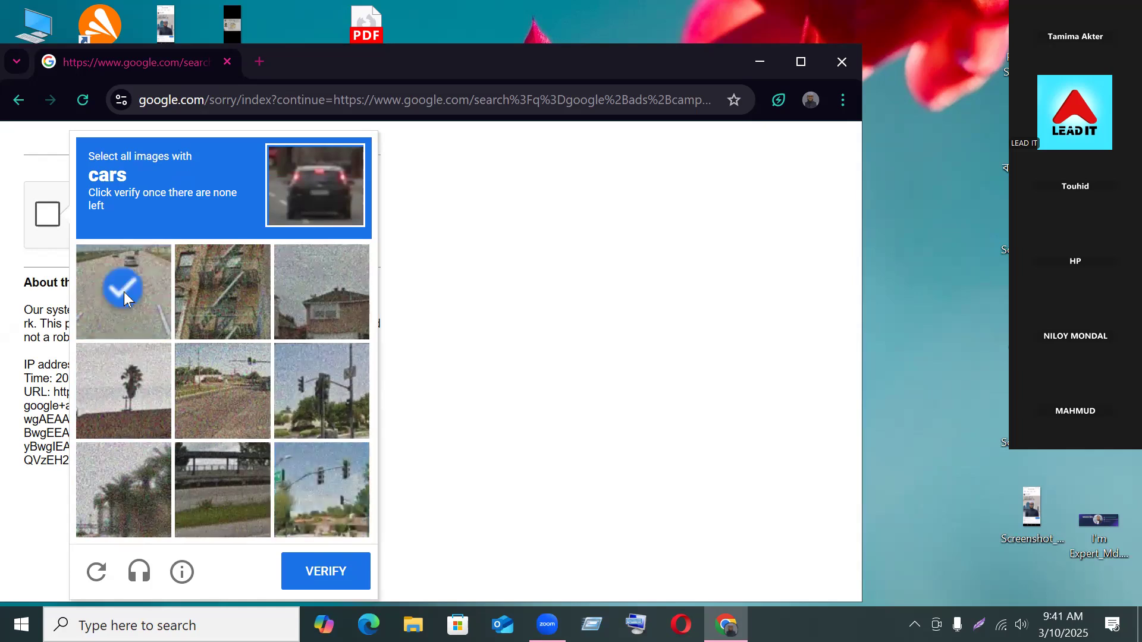
left_click(320, 513)
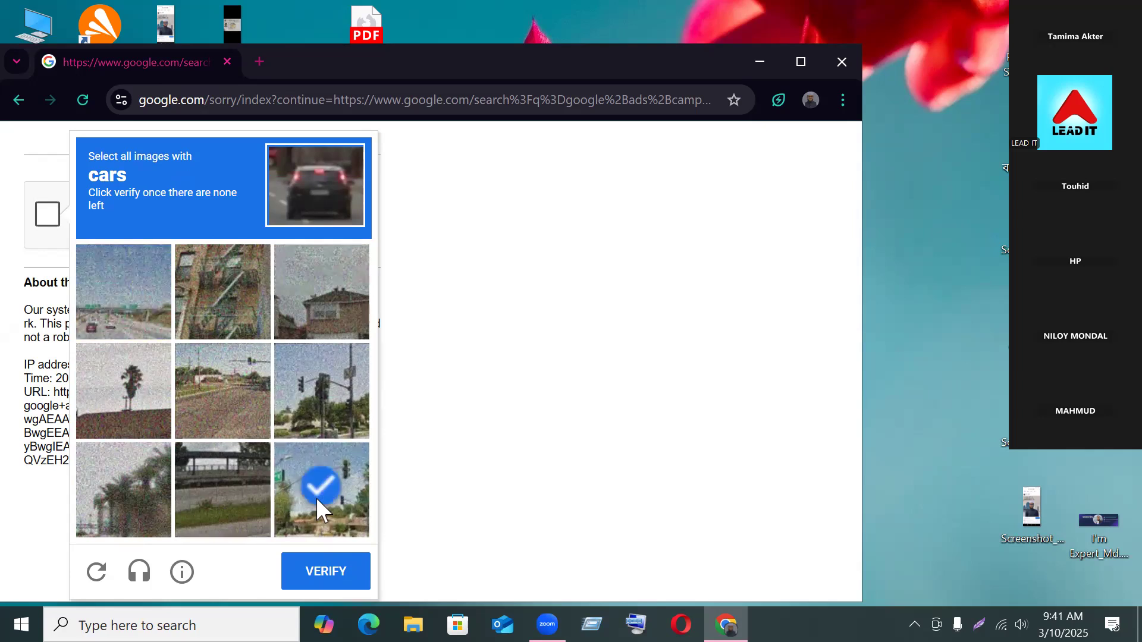
left_click(120, 288)
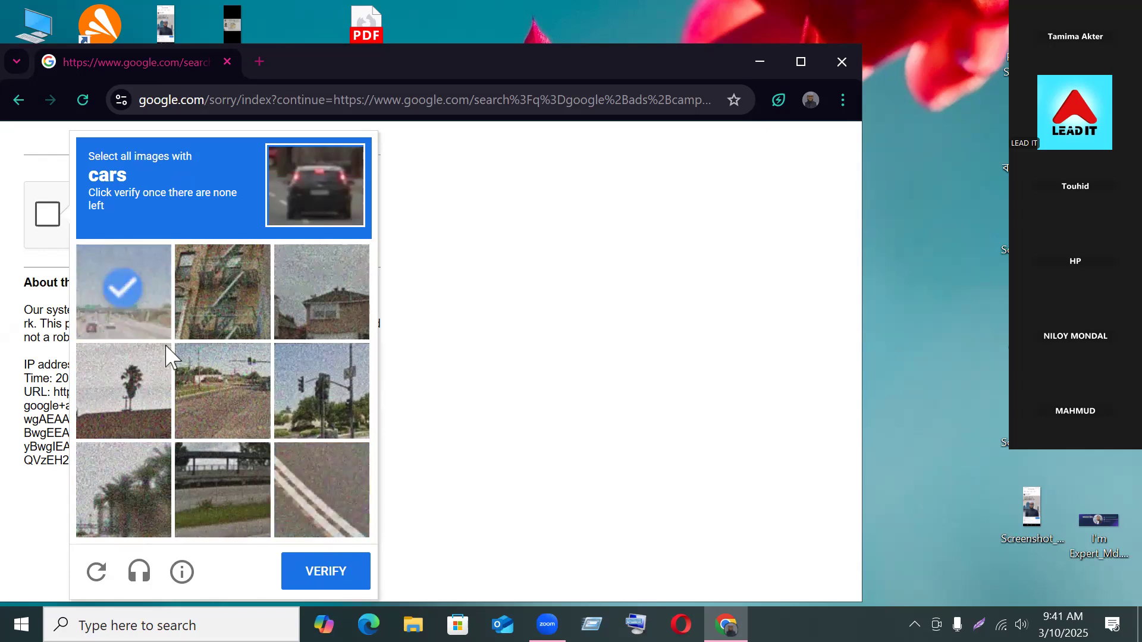
left_click(321, 576)
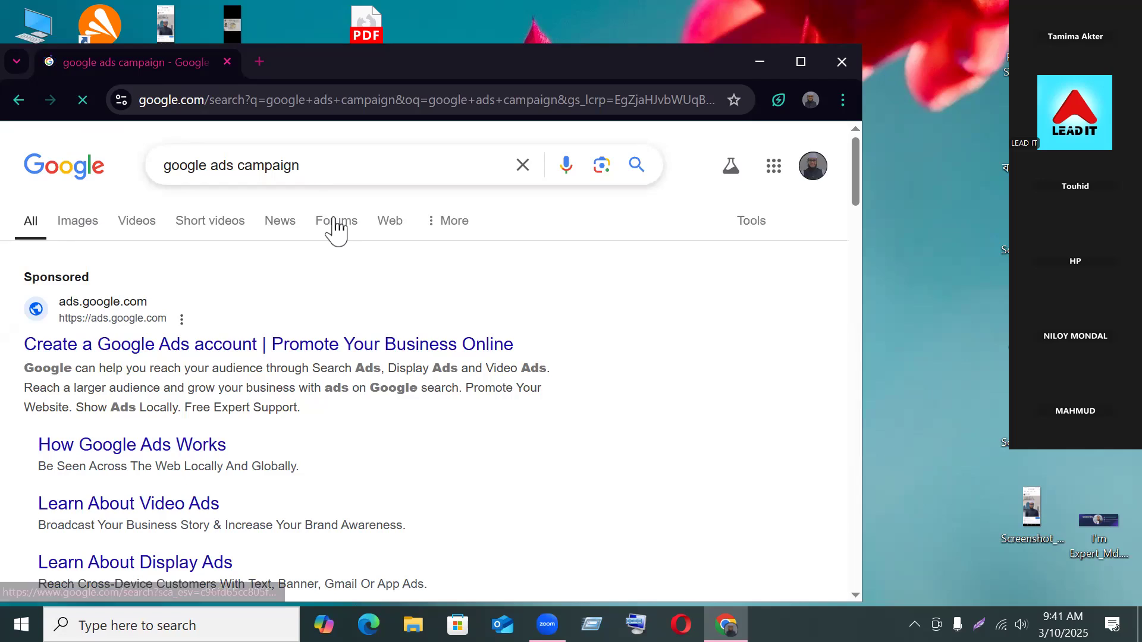
Step: Open the Google apps launcher and scroll its panel until Google Ads shows
left_click(772, 174)
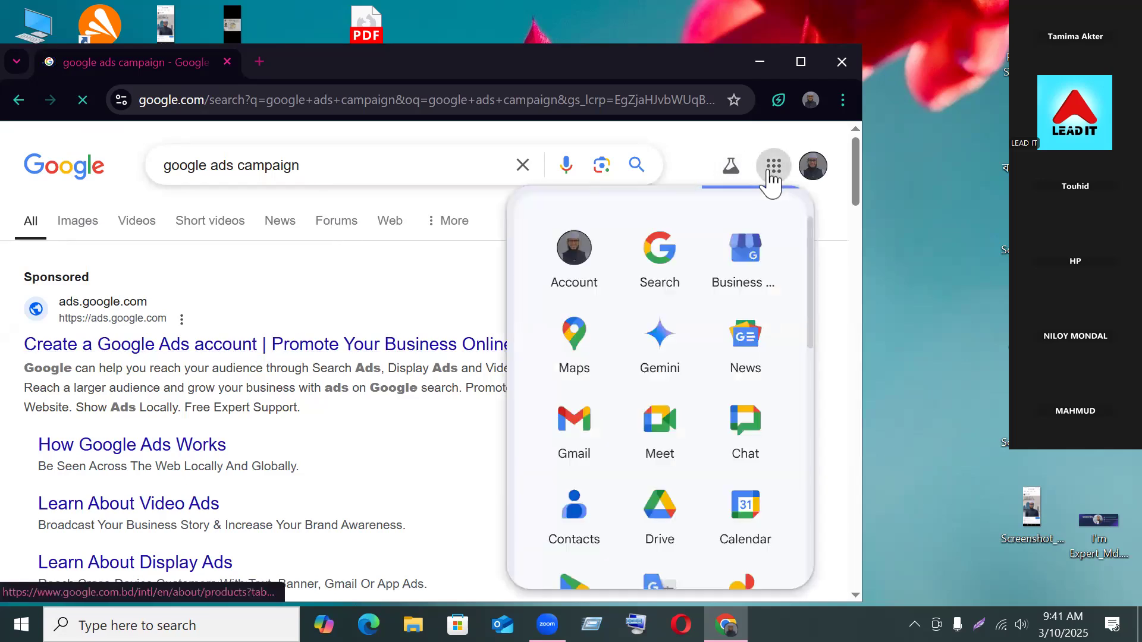
scroll(696, 395, "down", 2)
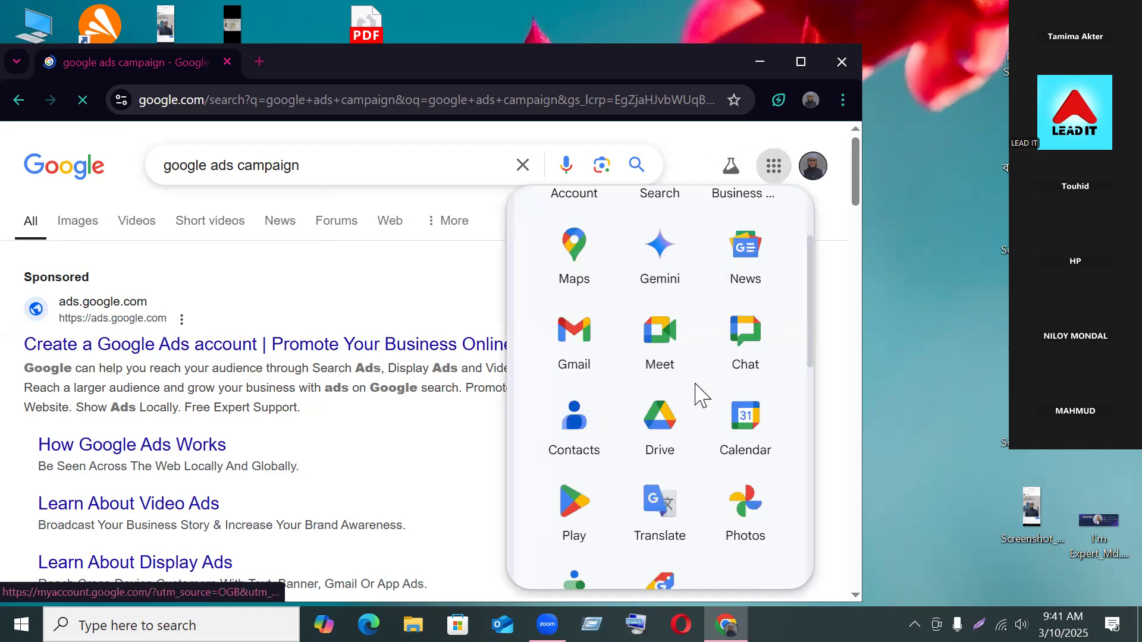
scroll(712, 400, "down", 1)
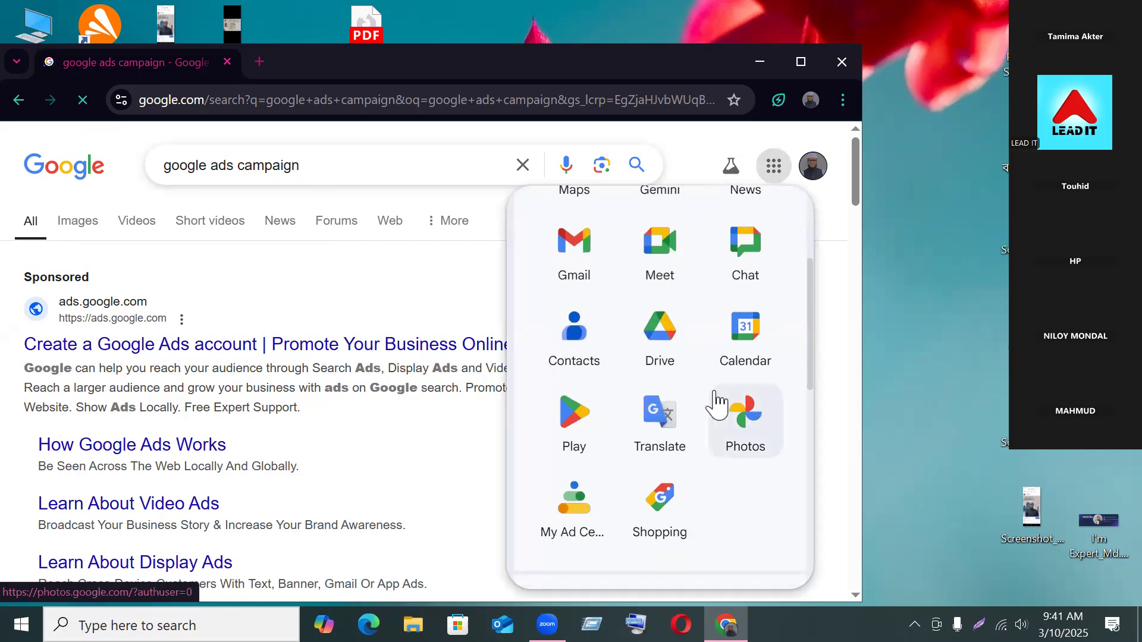
scroll(714, 404, "down", 3)
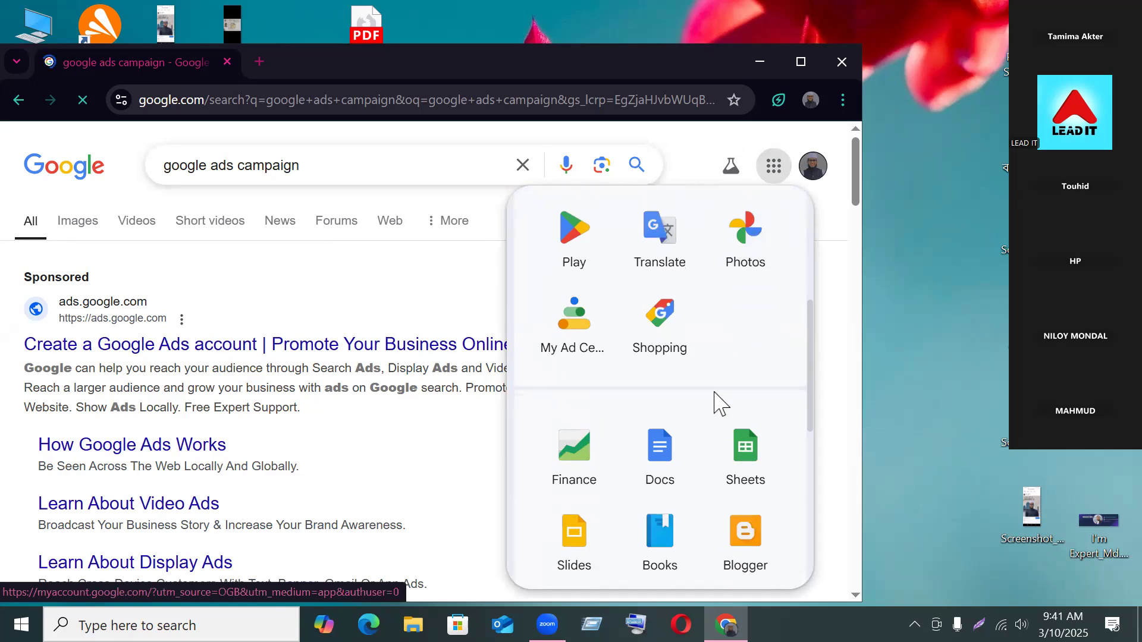
scroll(715, 401, "down", 2)
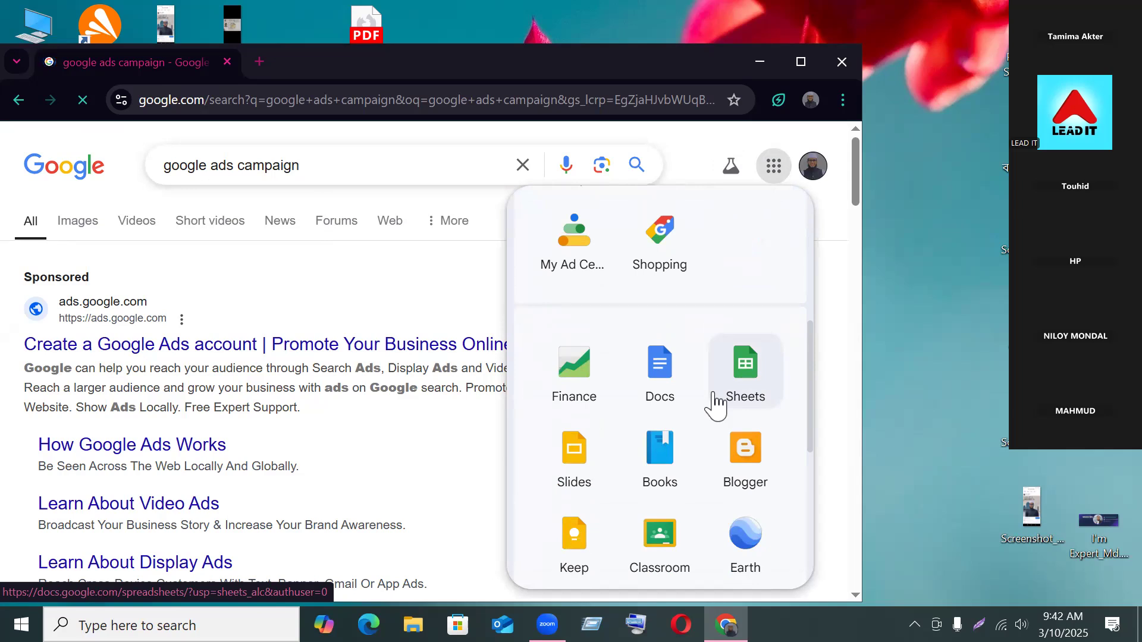
scroll(743, 446, "down", 5)
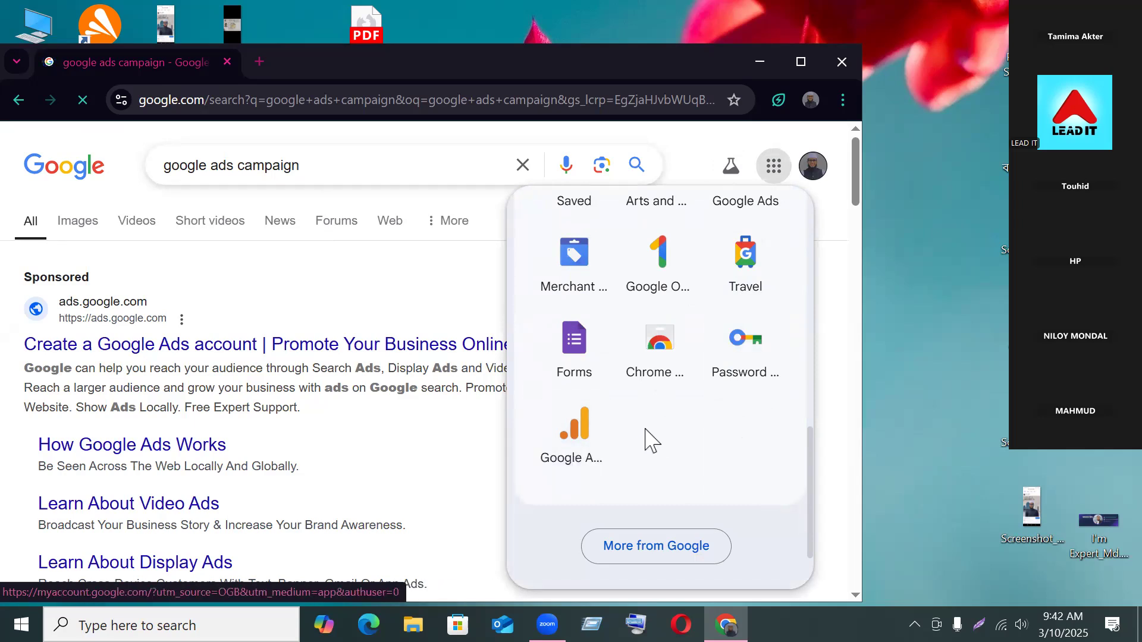
scroll(649, 439, "up", 2)
scroll(653, 439, "up", 1)
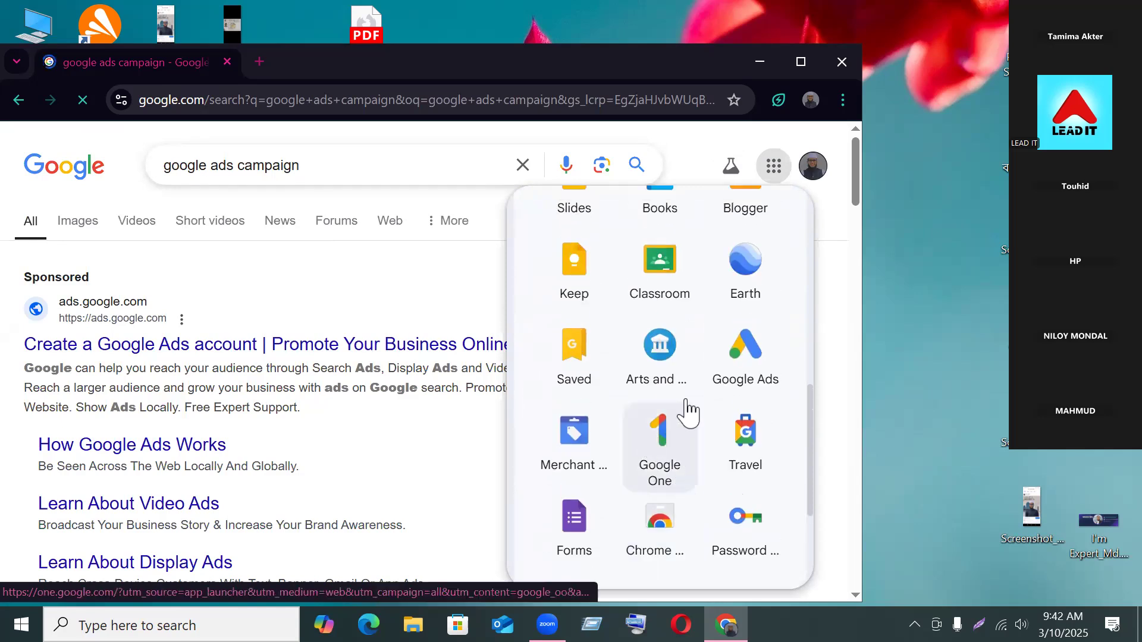
Step: Go to the Google Ads site and open Keyword Planner from the Solutions menu
left_click(751, 357)
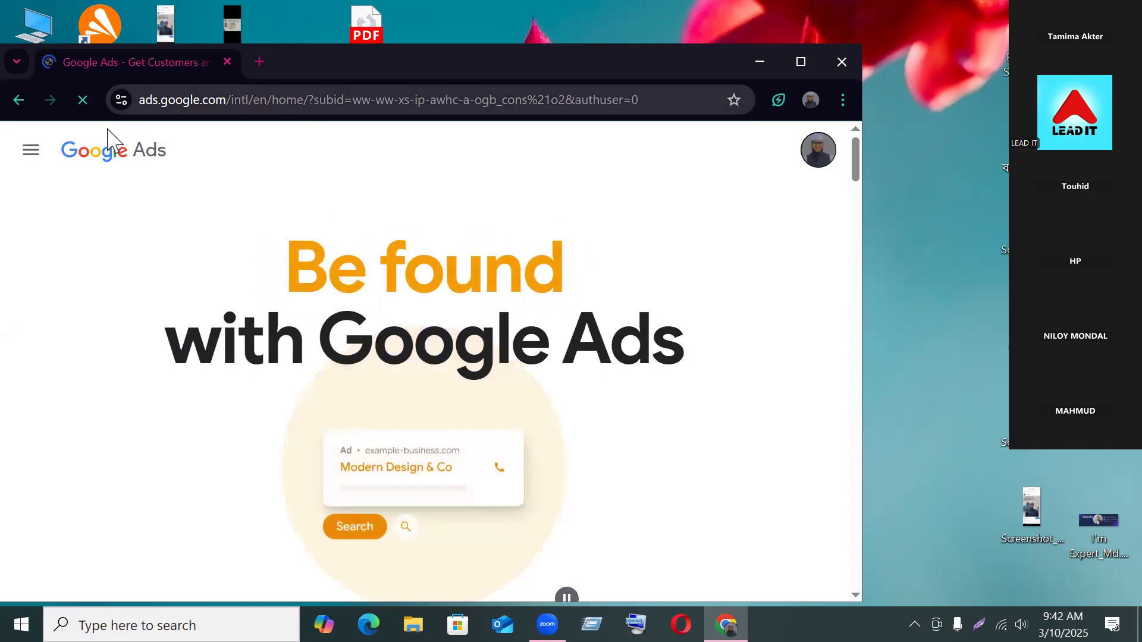
left_click(31, 156)
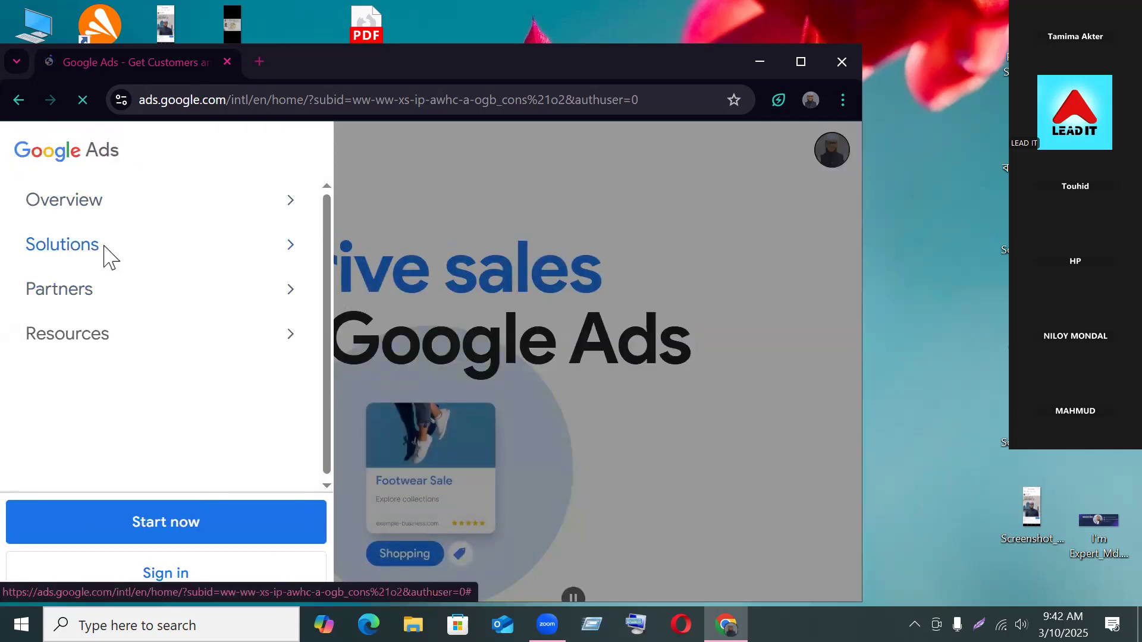
left_click(288, 248)
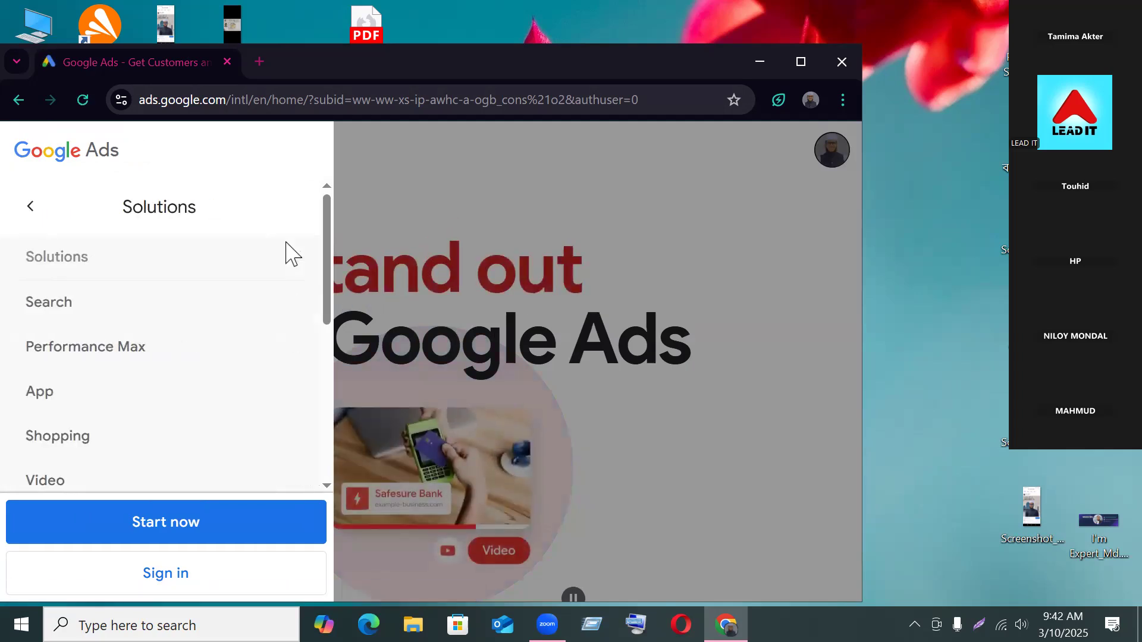
scroll(170, 357, "down", 5)
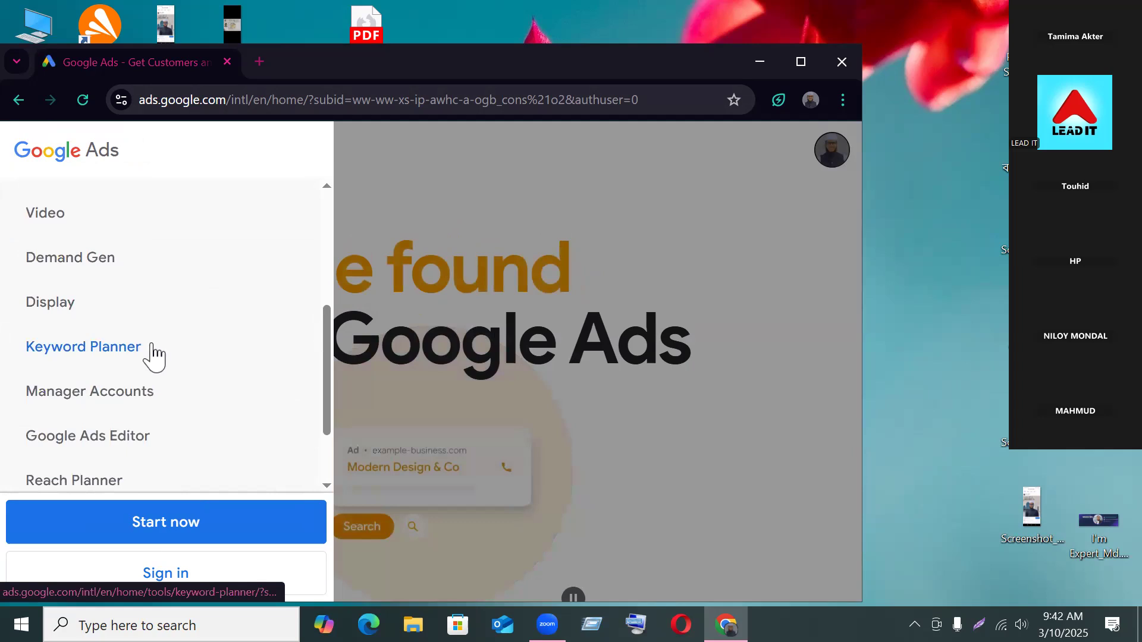
left_click(102, 351)
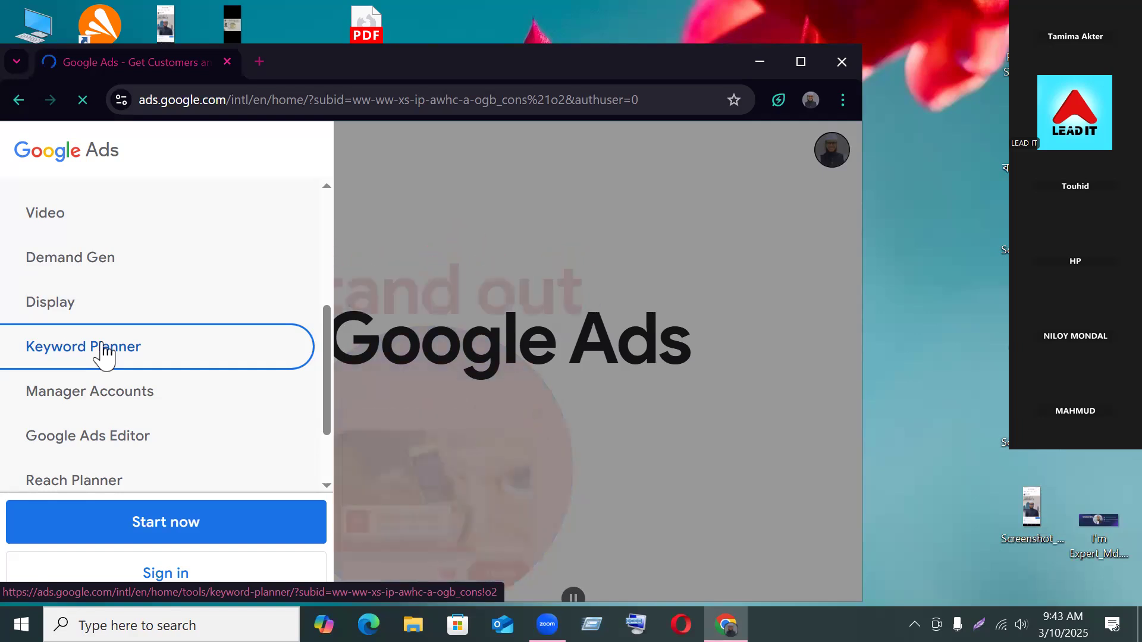
left_click(105, 351)
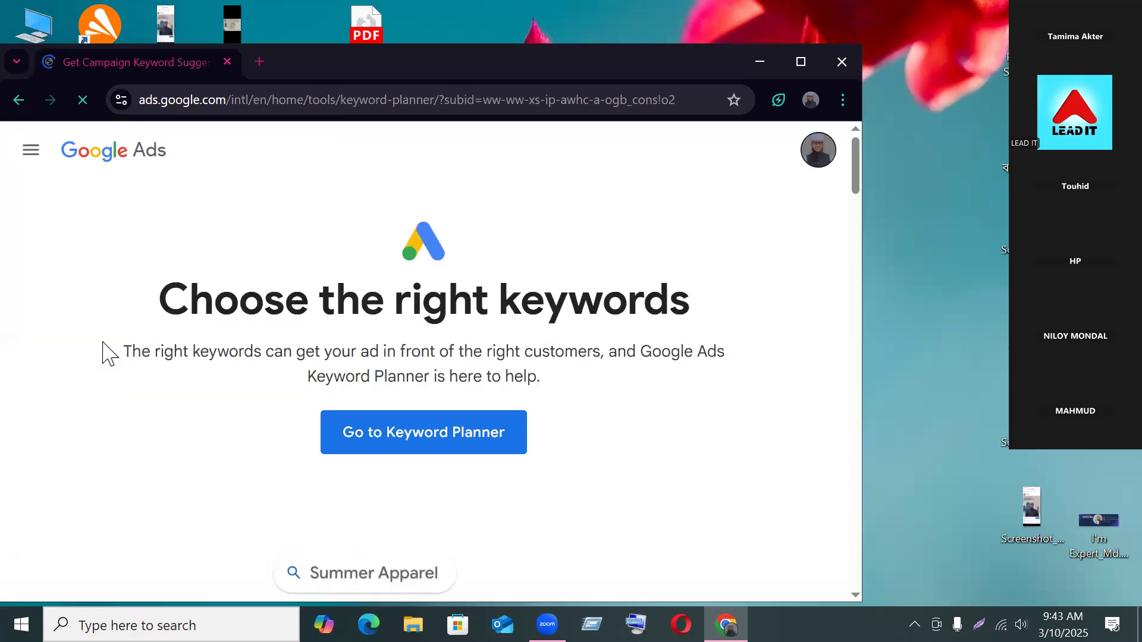
Step: Launch 'Go to Keyword Planner' so account setup opens in a new tab
left_click(398, 444)
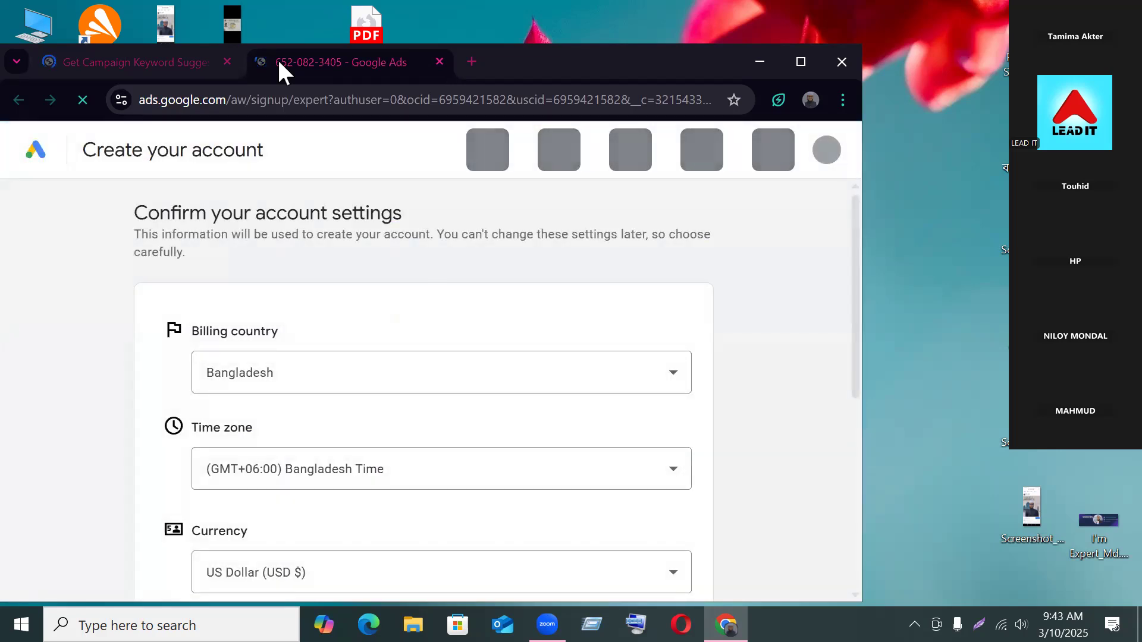
Step: Accept Bangladesh, Bangladesh Time and US Dollar, review payment details to Tax information, then close the tab
scroll(147, 413, "down", 5)
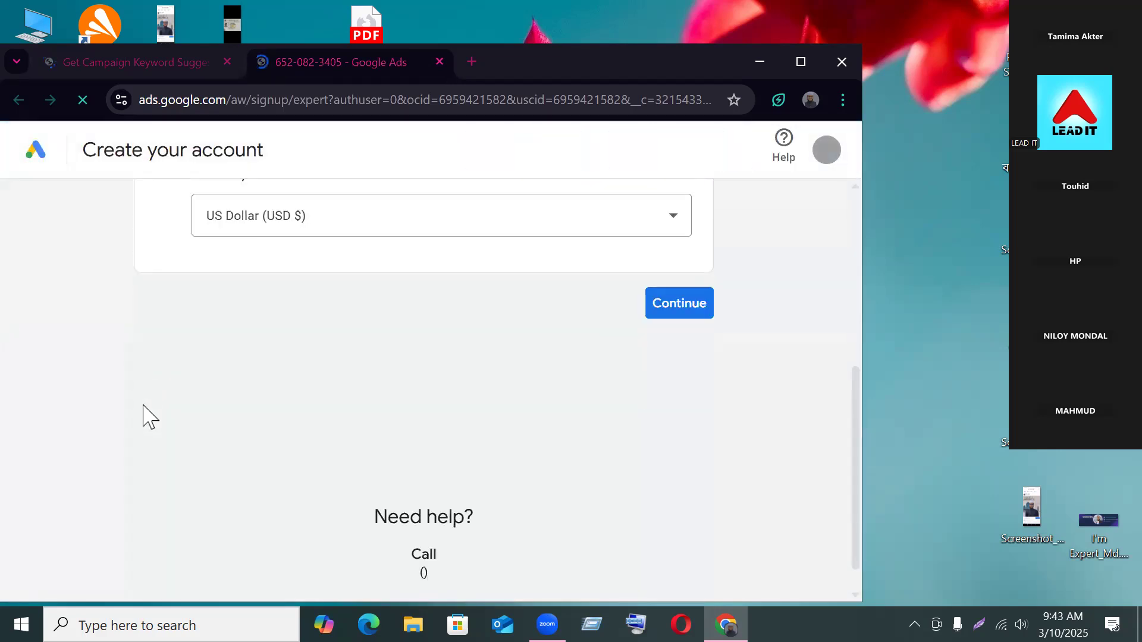
left_click(654, 314)
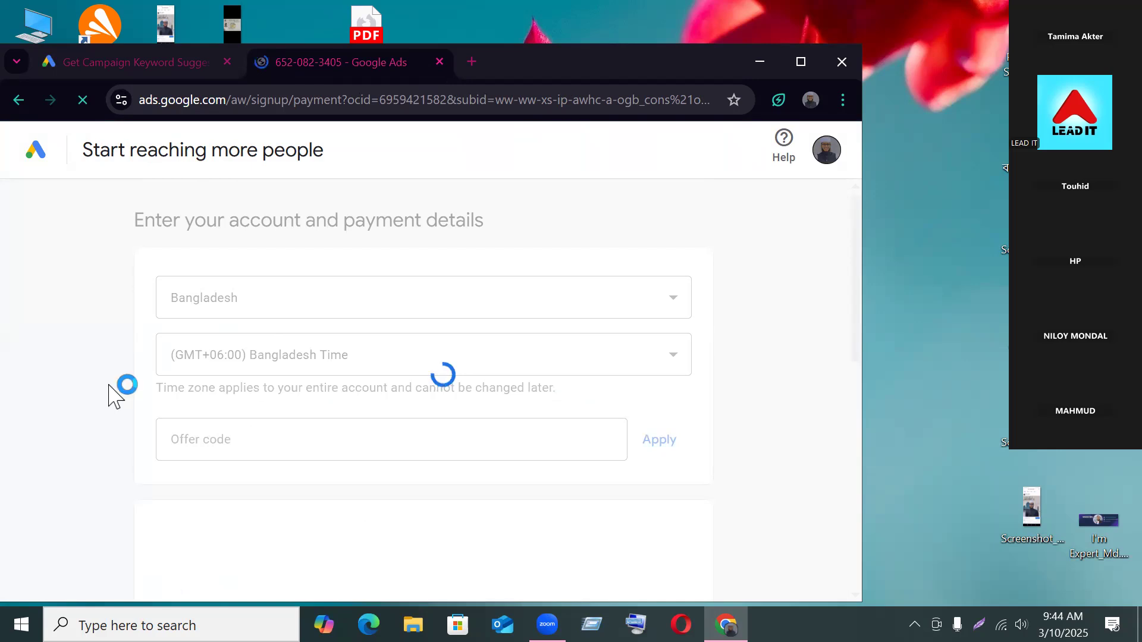
scroll(113, 395, "down", 1)
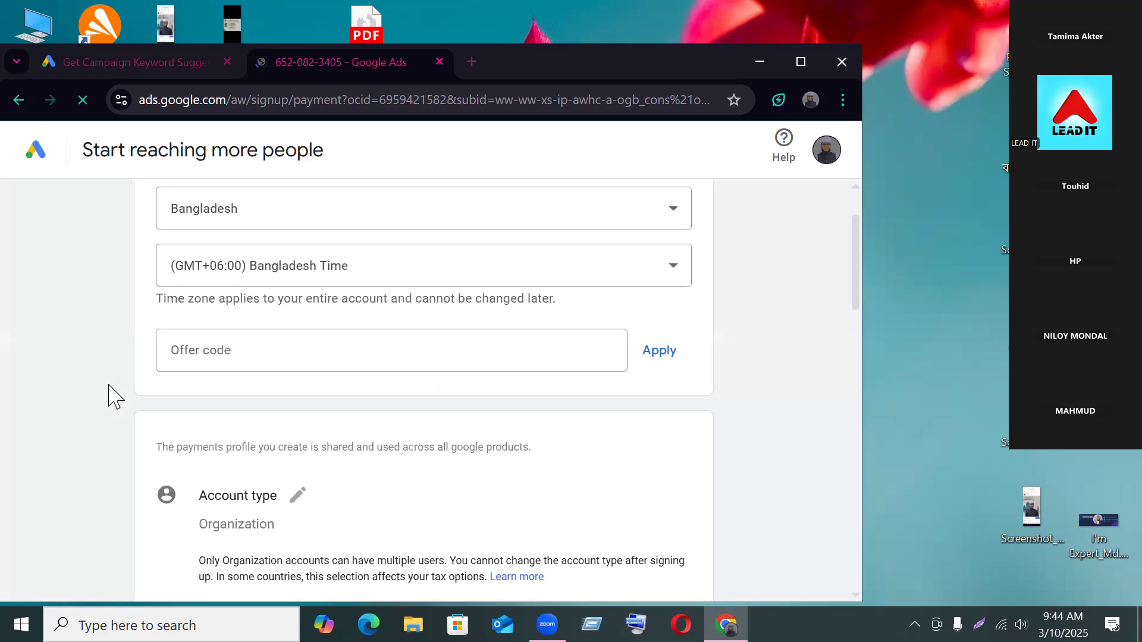
scroll(113, 396, "down", 4)
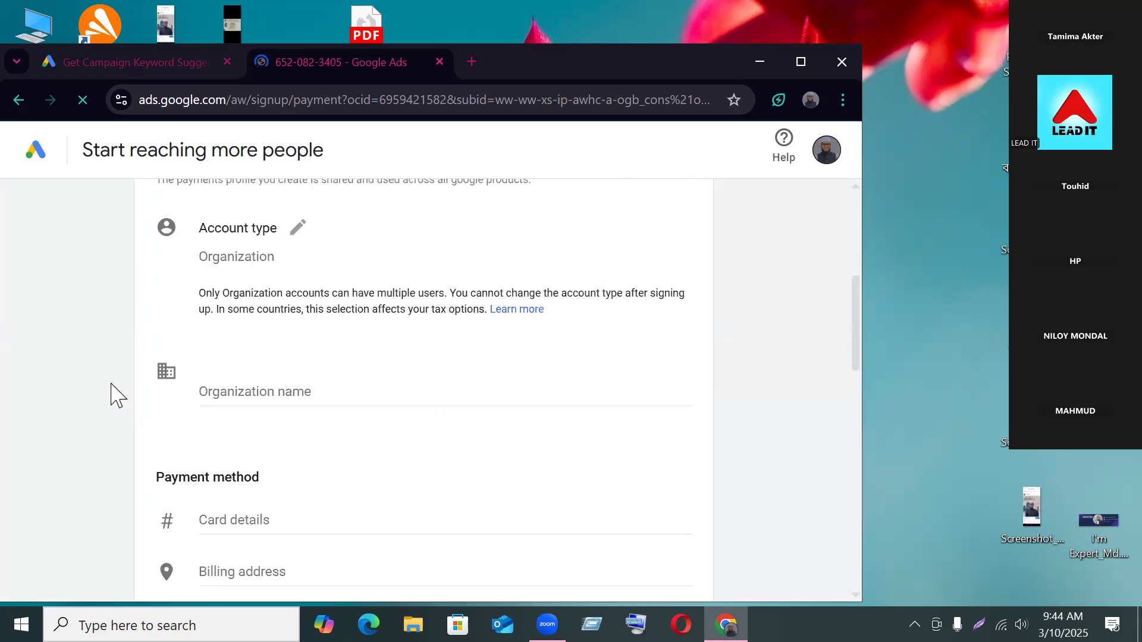
scroll(112, 447, "down", 3)
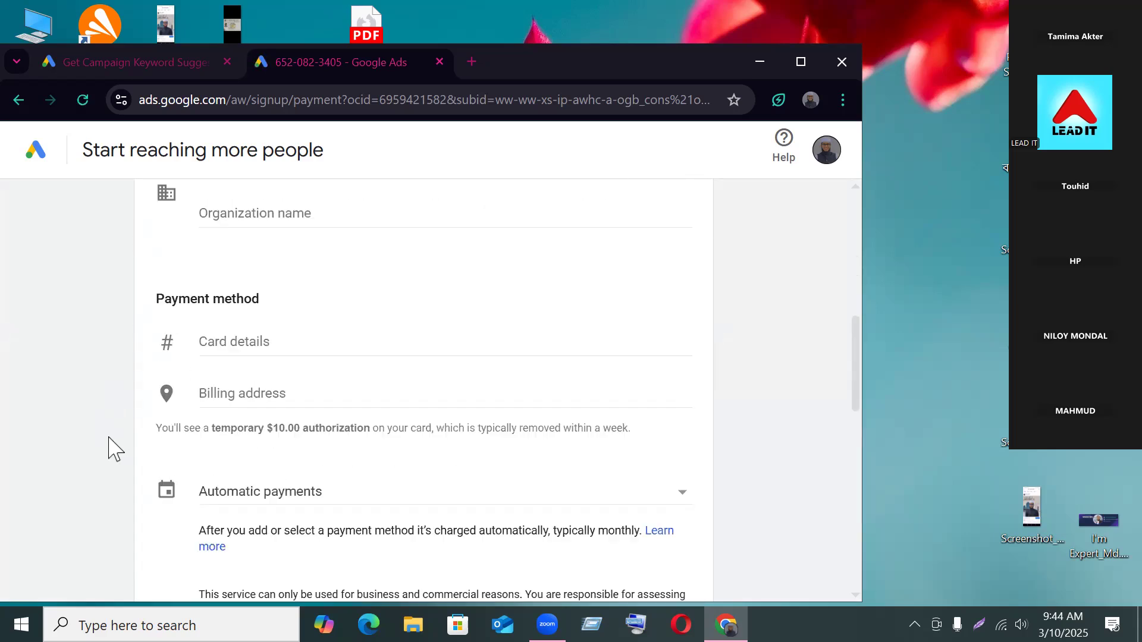
scroll(113, 447, "down", 1)
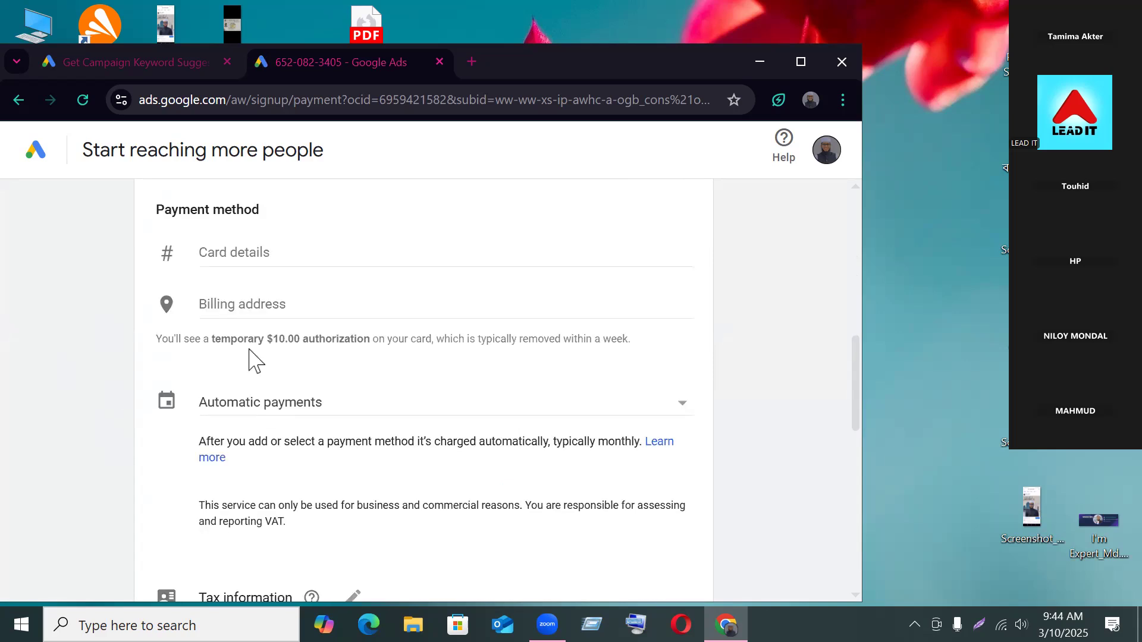
scroll(99, 436, "down", 3)
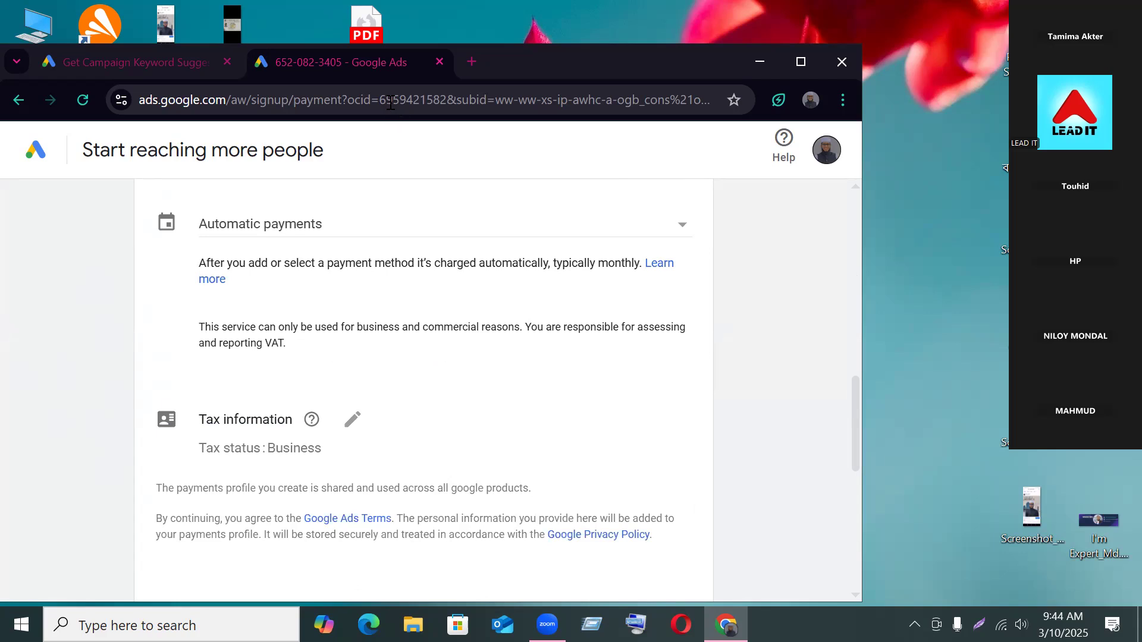
left_click(439, 62)
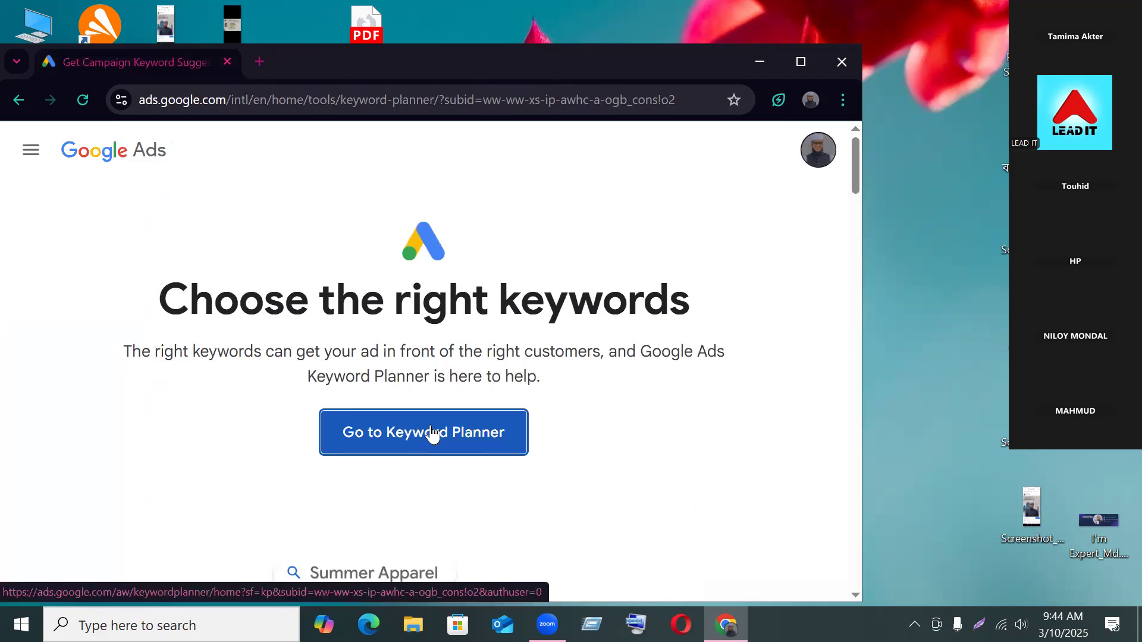
Step: Show the account menu listing the Google Ads account marked 'Setup In Progress'
left_click(816, 155)
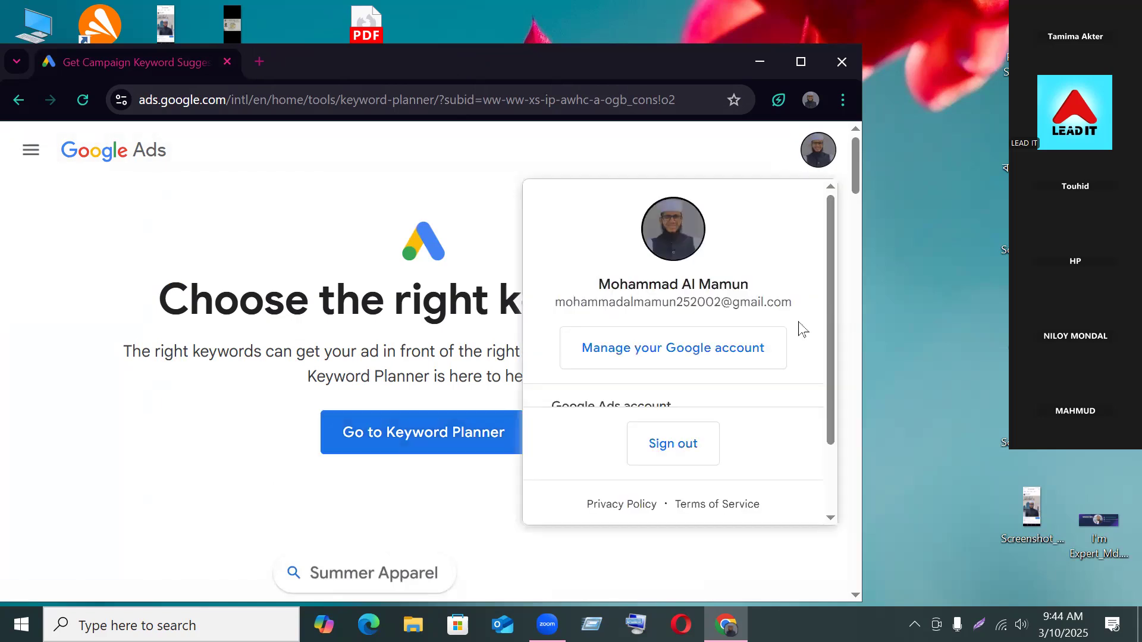
scroll(651, 363, "down", 2)
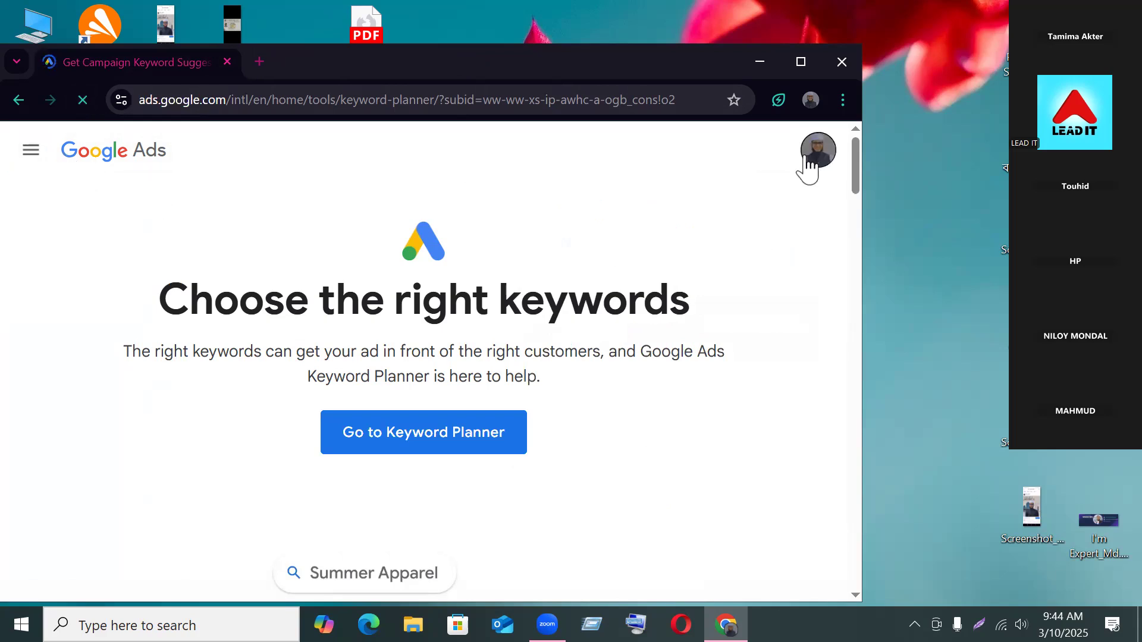
left_click(812, 156)
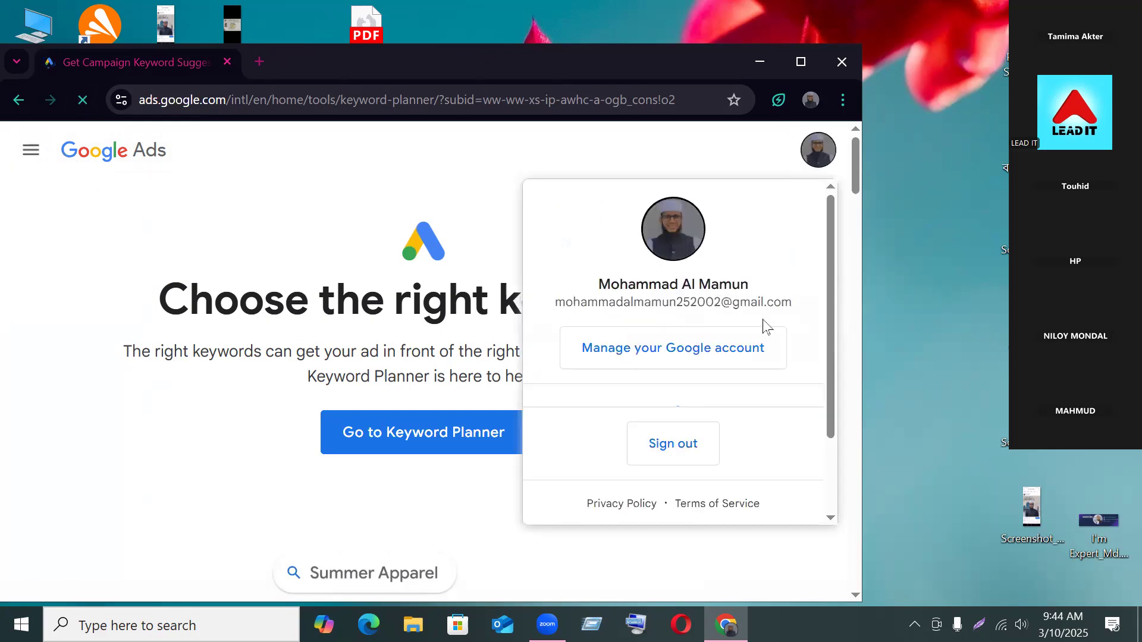
scroll(714, 373, "down", 2)
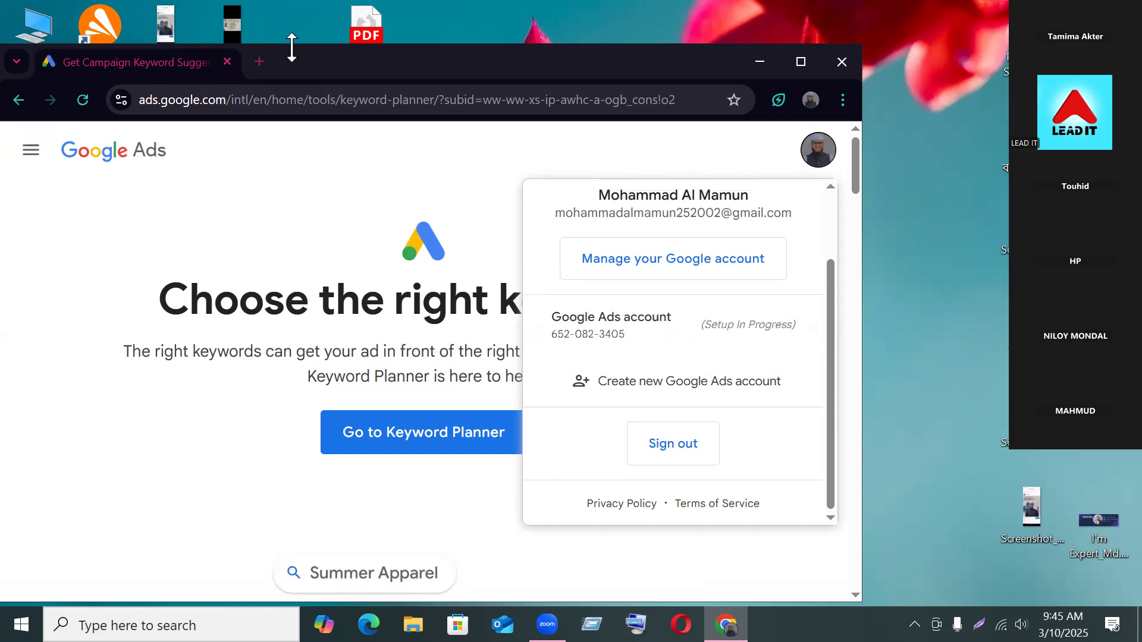
mouse_move(291, 48)
left_mouse_down()
mouse_move(292, 14)
mouse_move(295, 51)
left_mouse_up()
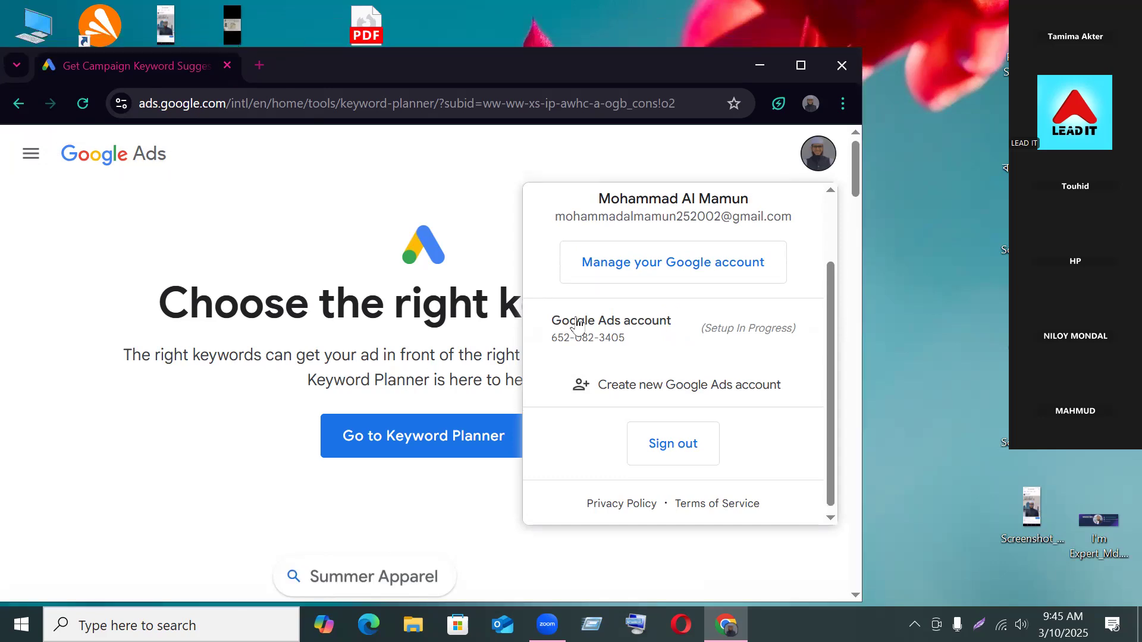
Step: Open the in-progress Ads account, then choose its trash icon in the avatar menu
left_click(589, 333)
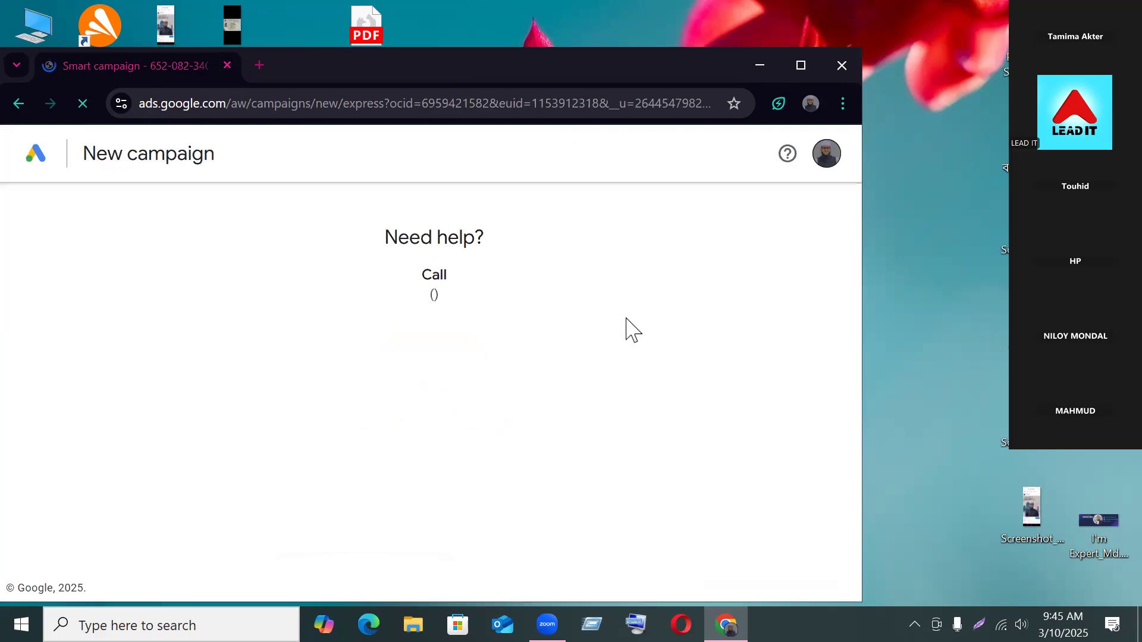
left_click(819, 159)
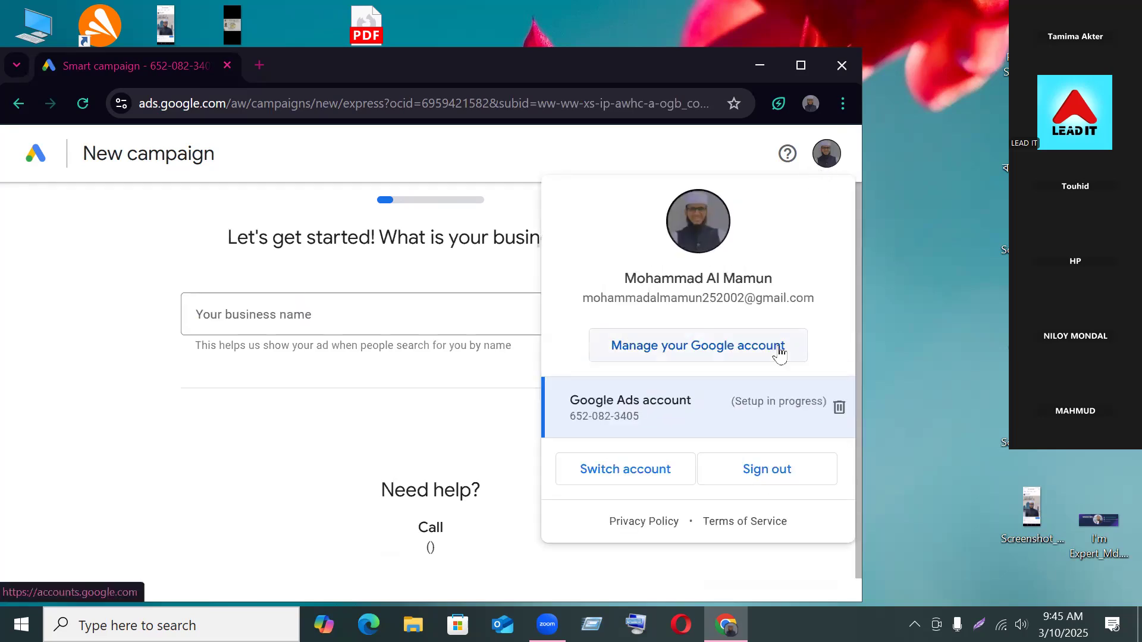
left_click(837, 407)
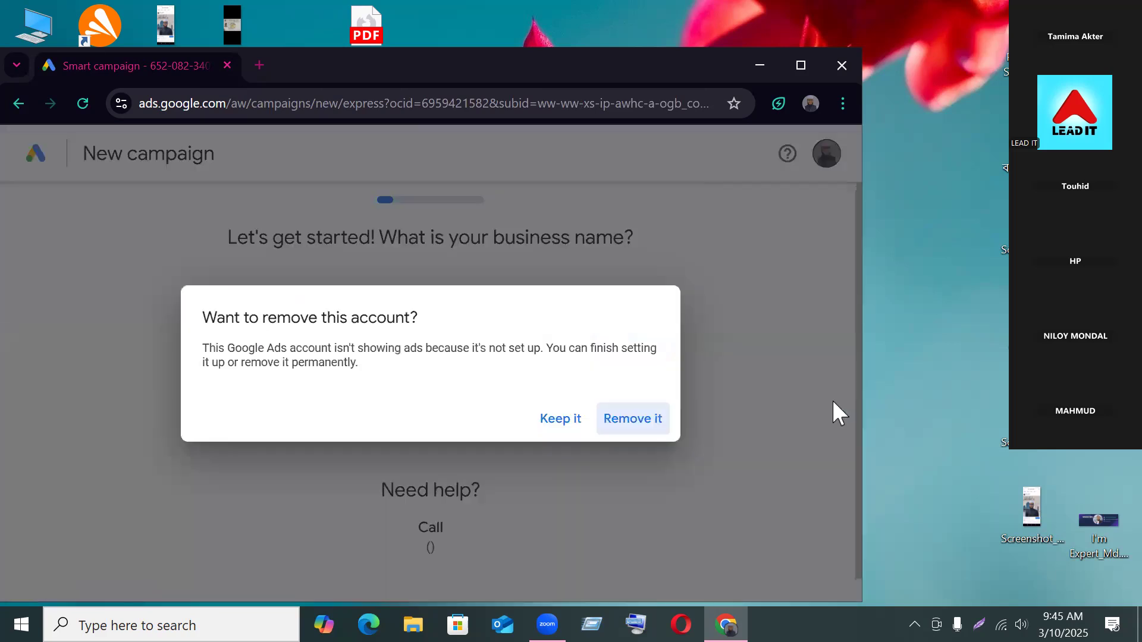
Step: Try Remove it and Confirm, abandon the sign-in verification, and choose Keep it
left_click(640, 423)
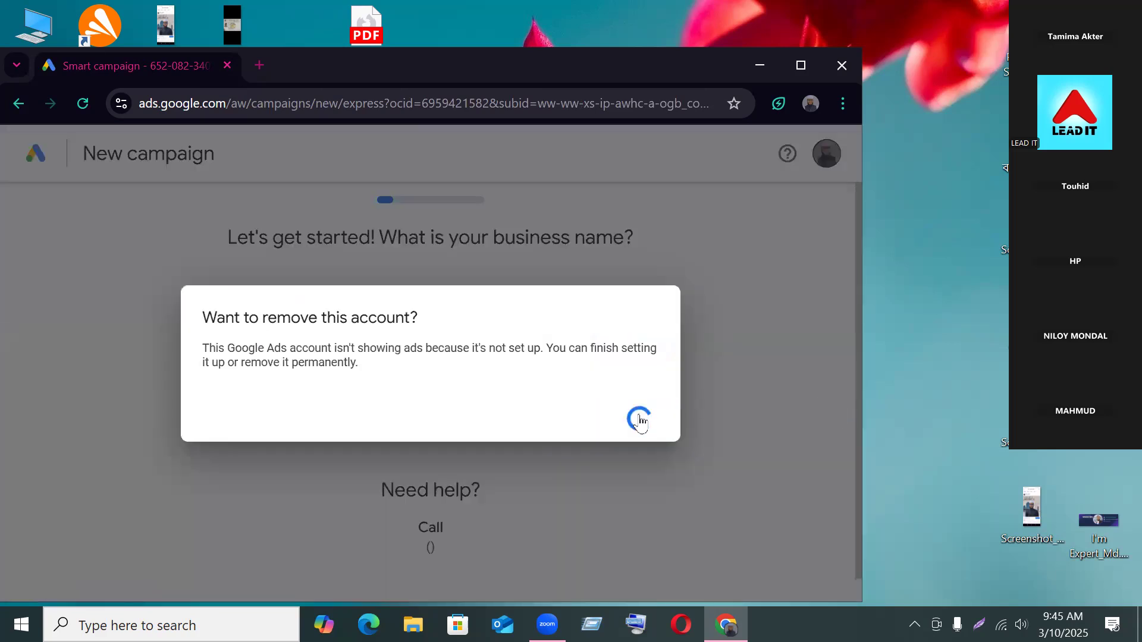
left_click(639, 422)
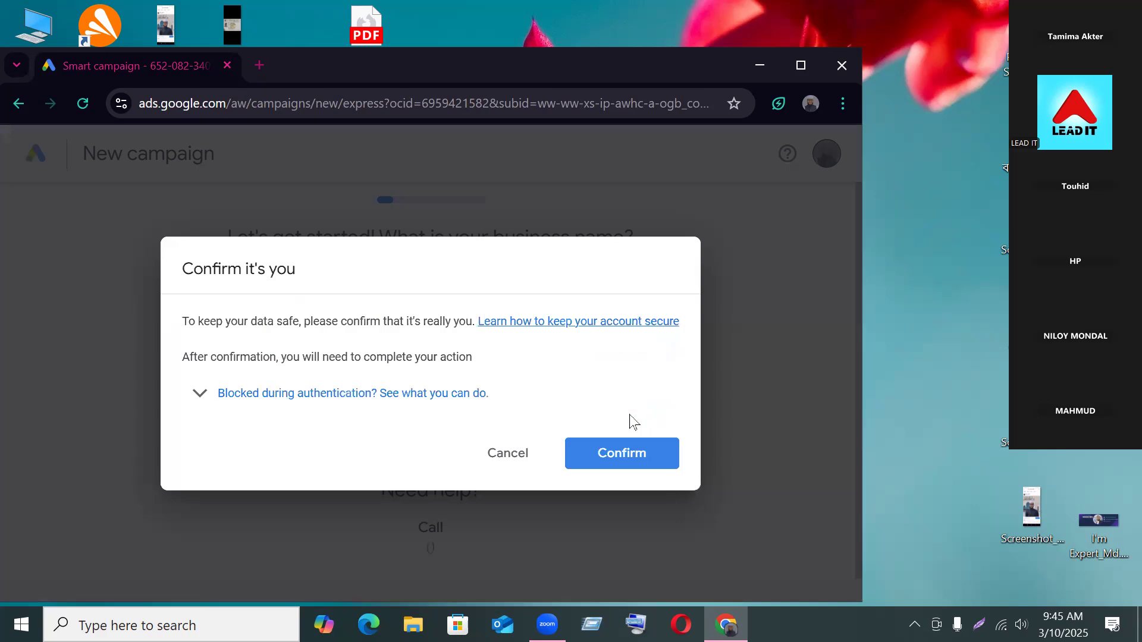
left_click(589, 466)
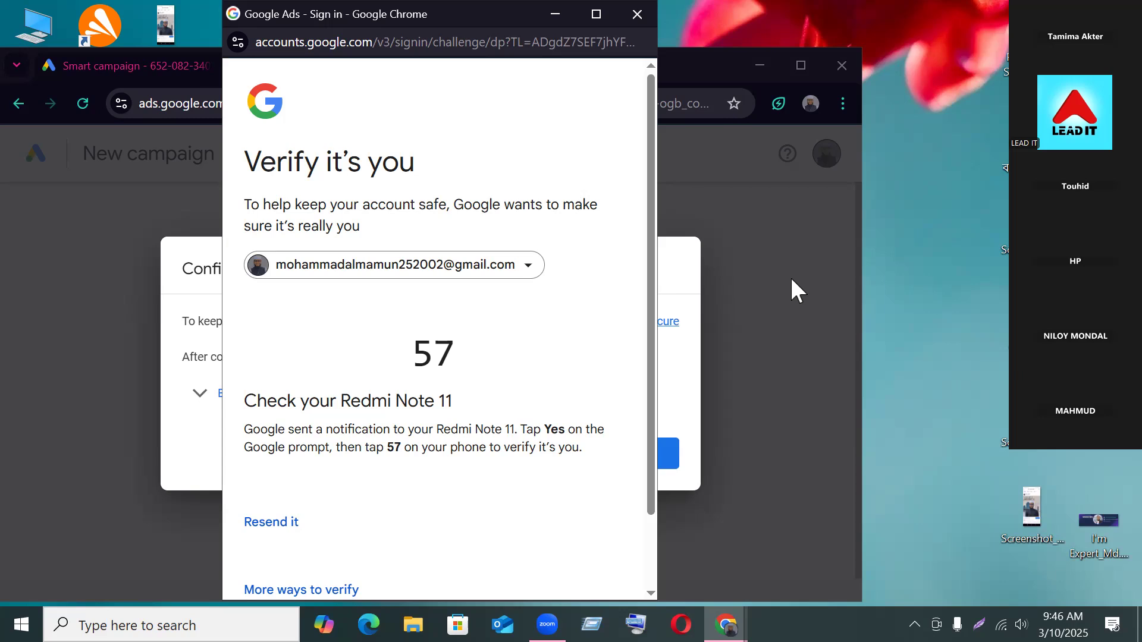
left_click(636, 14)
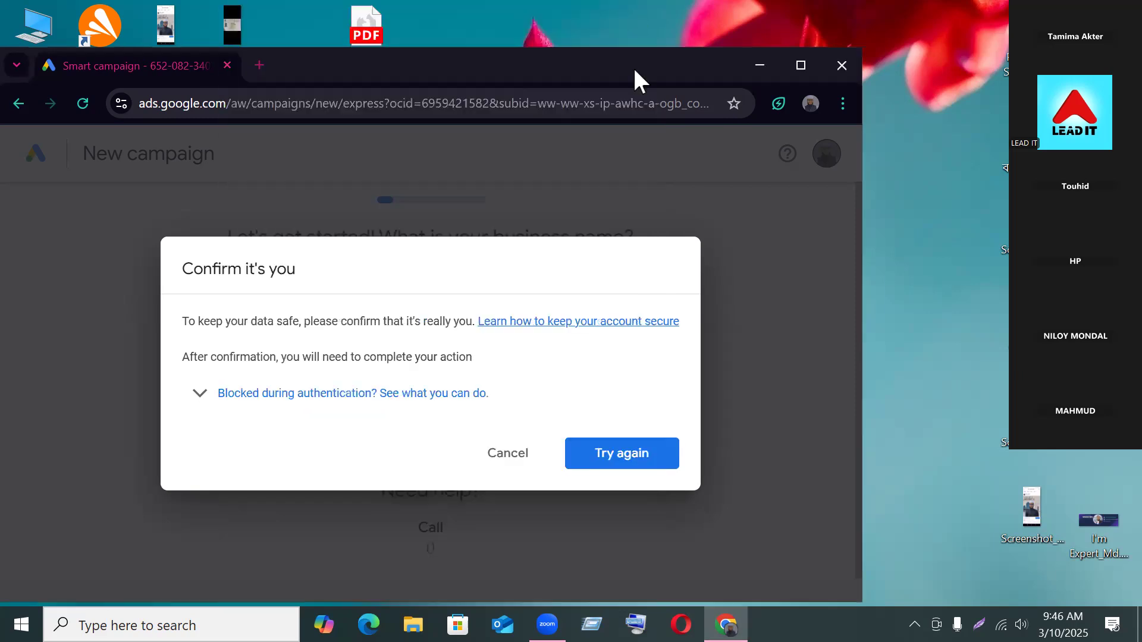
left_click(494, 457)
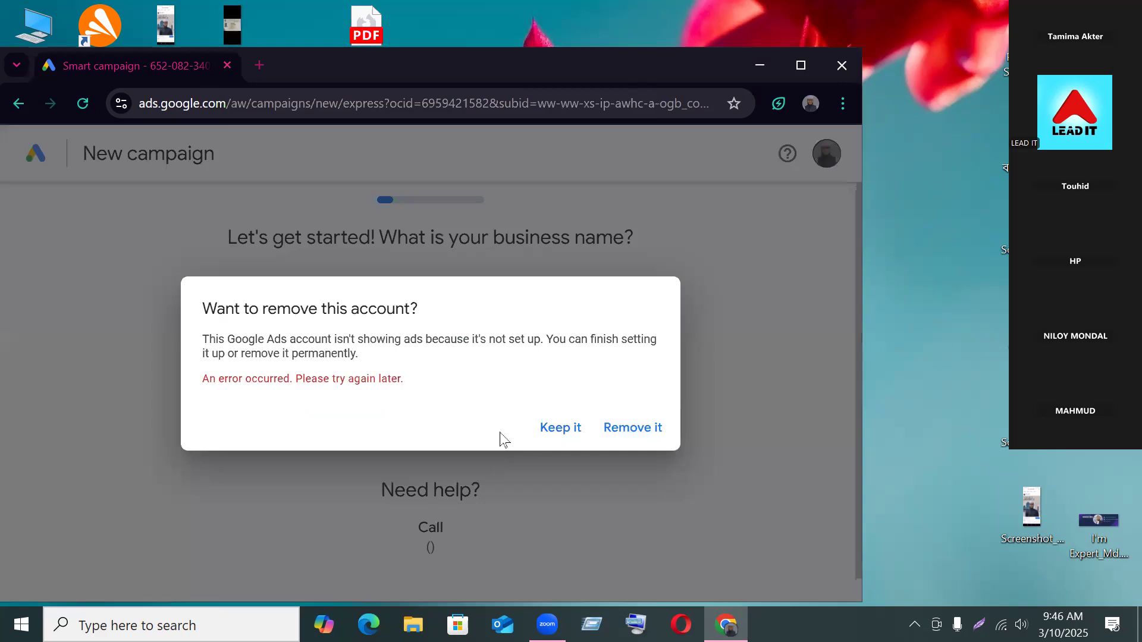
left_click(568, 429)
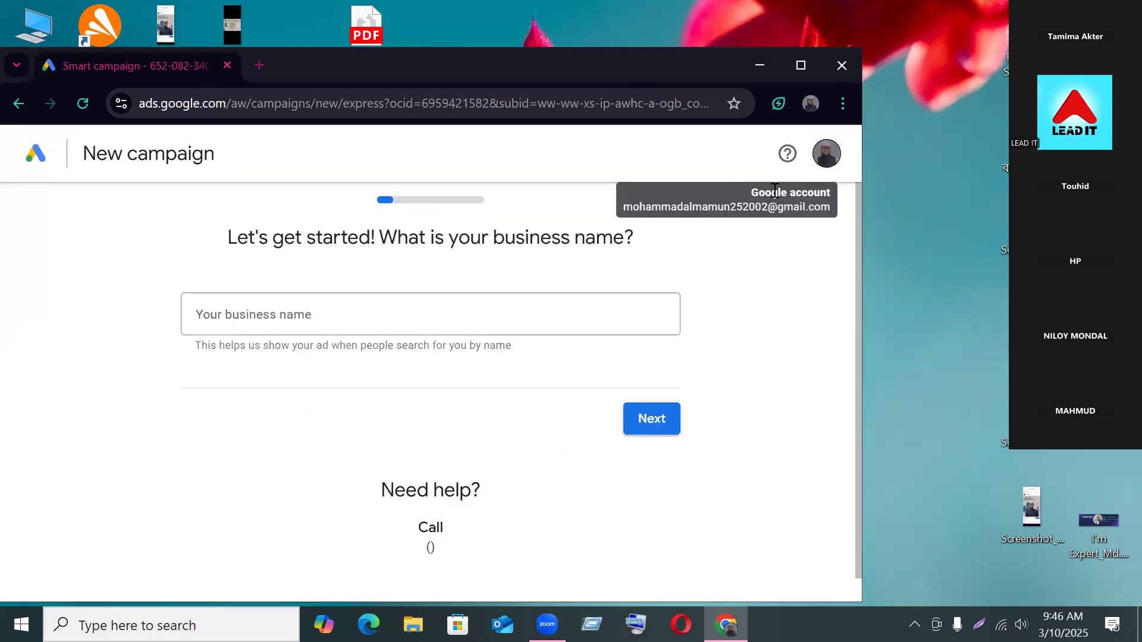
left_click(827, 154)
left_click(828, 154)
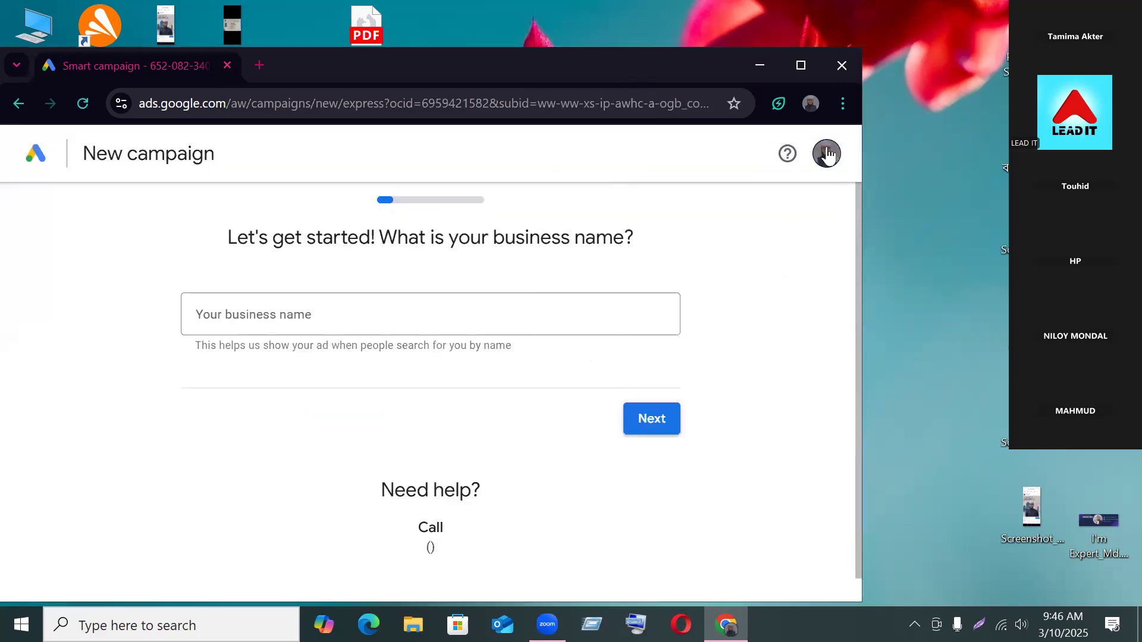
left_click(827, 158)
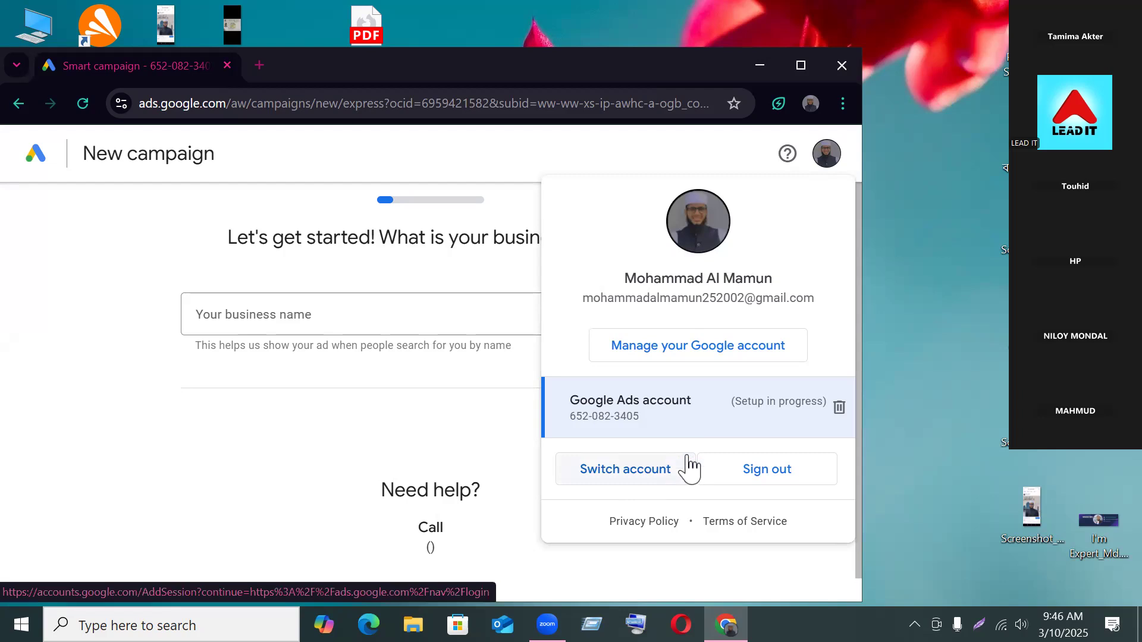
left_click(663, 470)
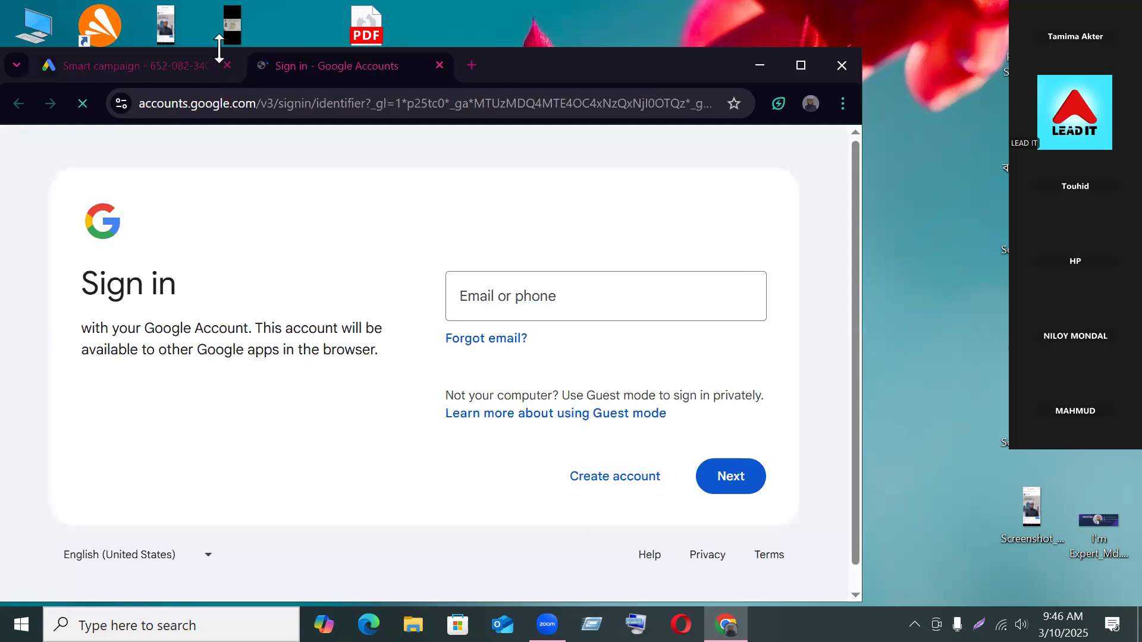
left_click(436, 61)
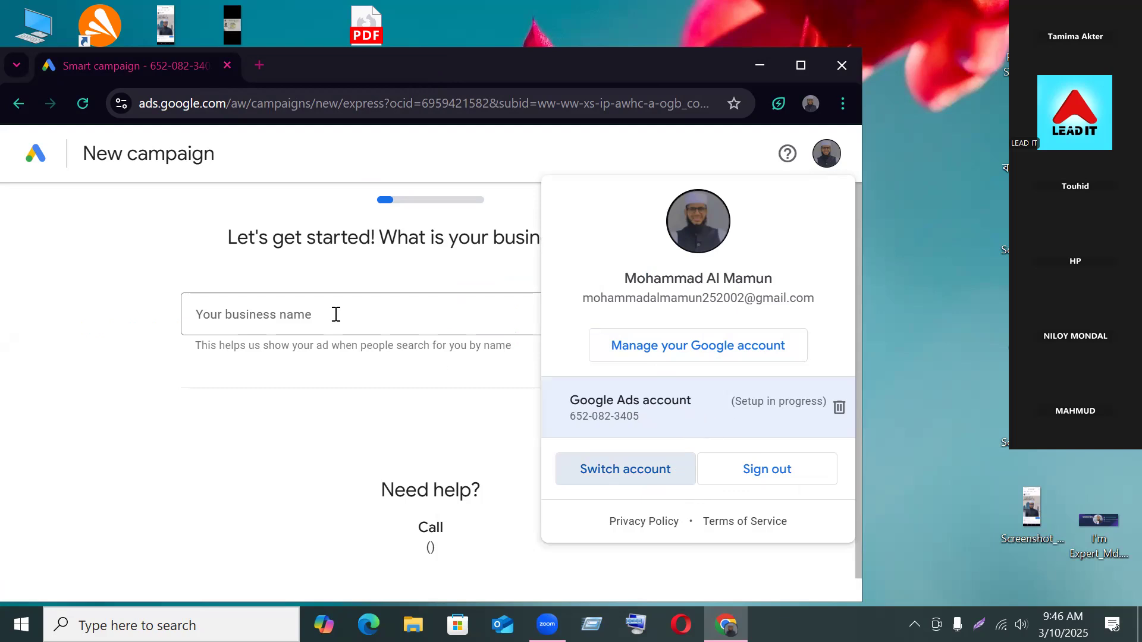
left_click(33, 160)
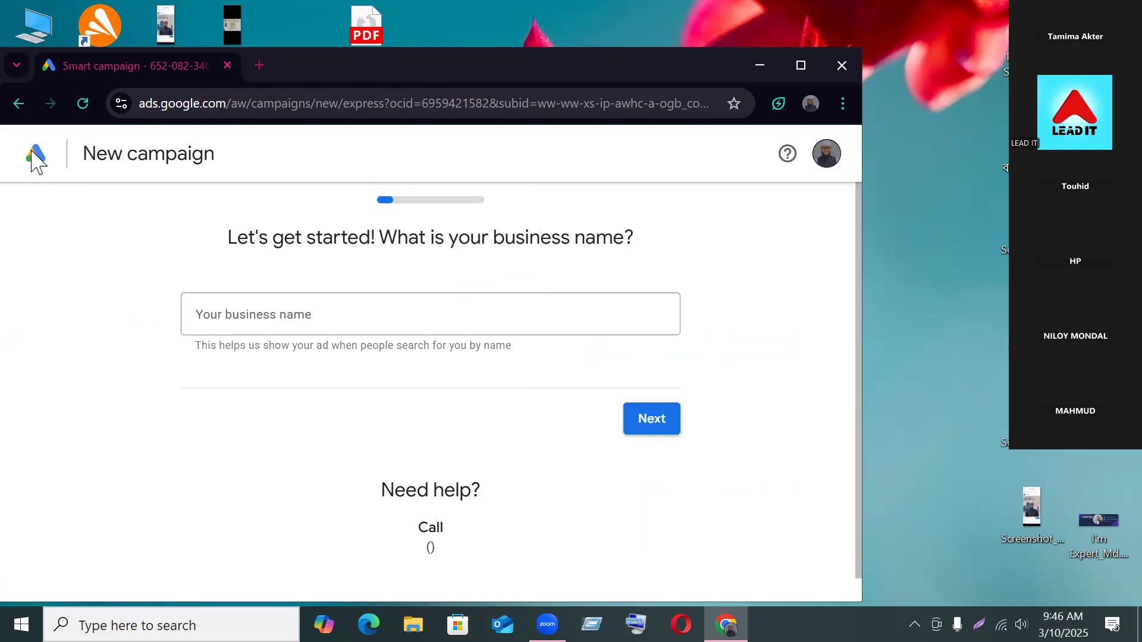
scroll(500, 459, "down", 1)
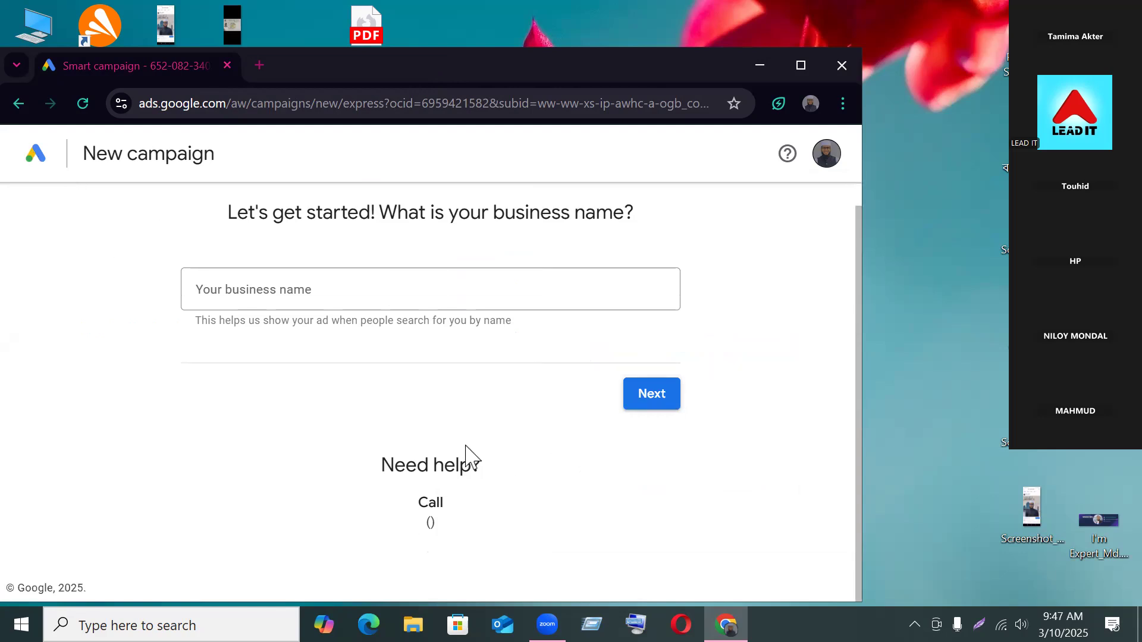
left_click(826, 154)
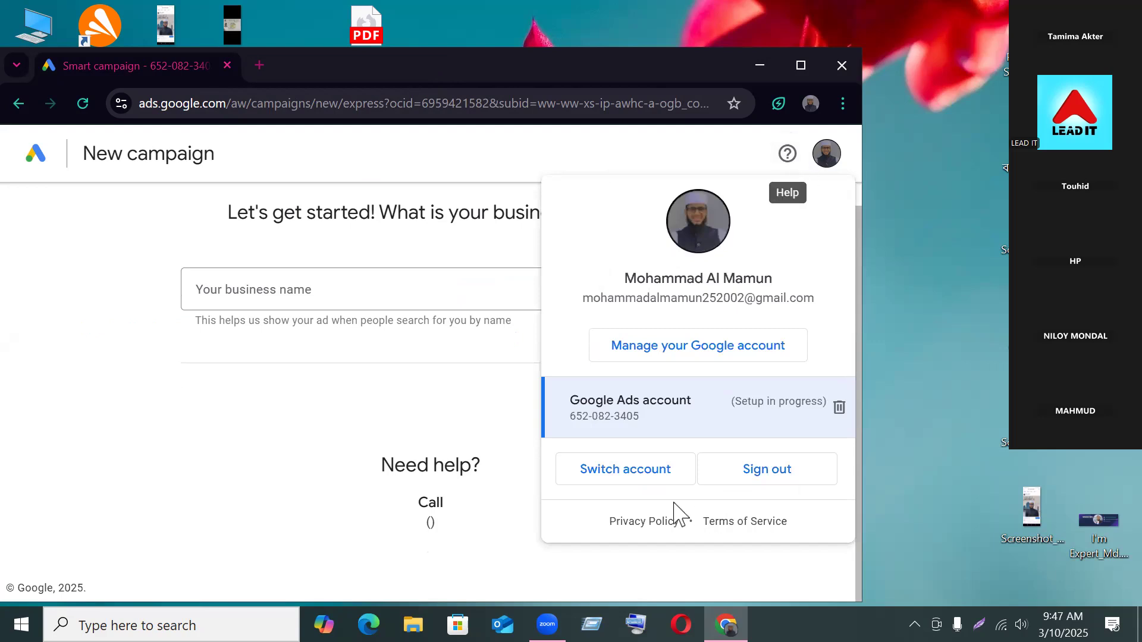
Step: Retry removing the Ads account, abandon the verification window, and choose Keep it
left_click(834, 406)
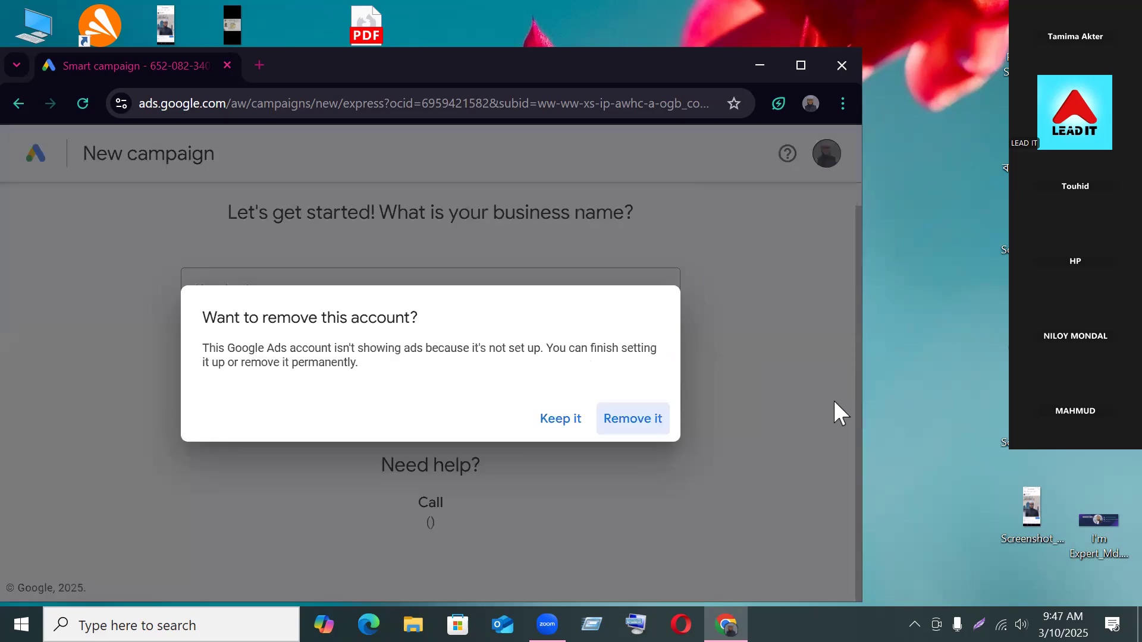
left_click(625, 418)
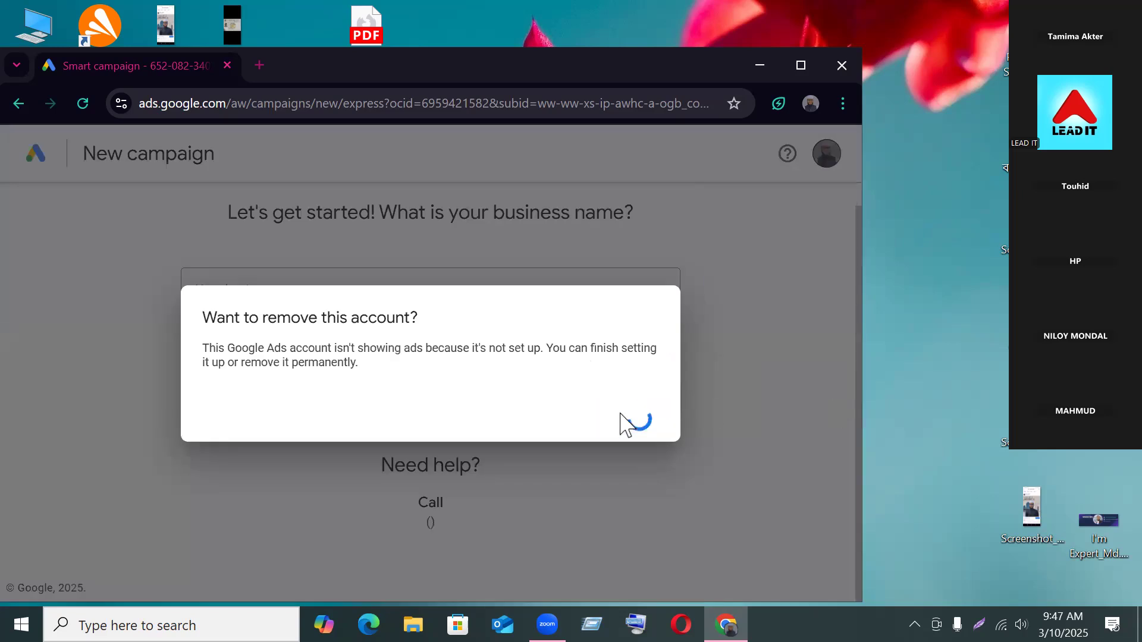
left_click(621, 424)
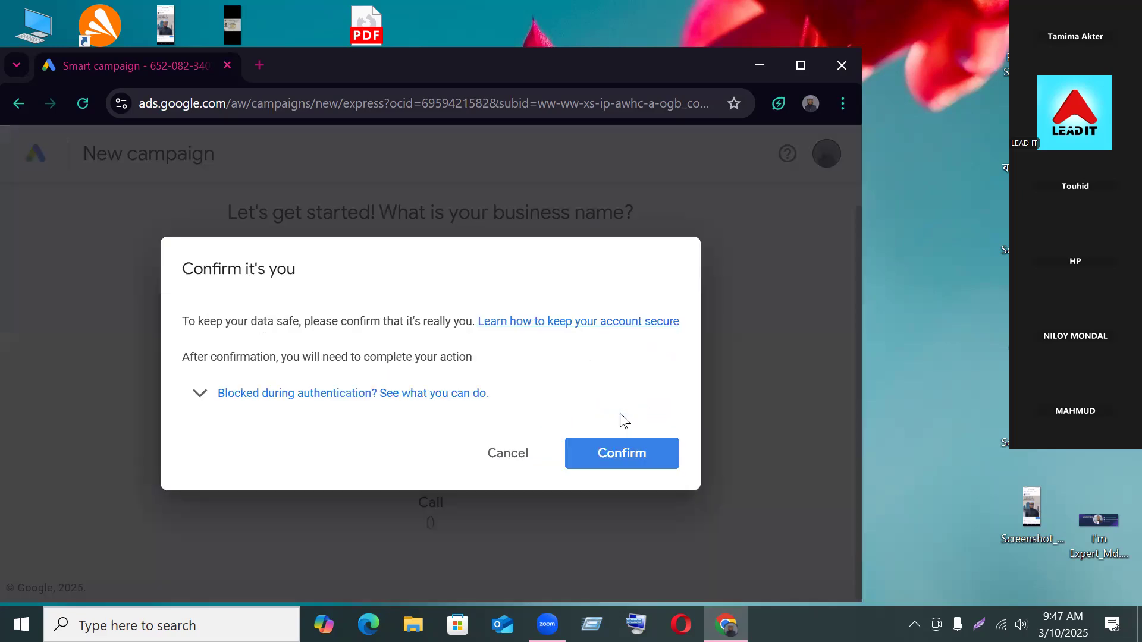
left_click(601, 455)
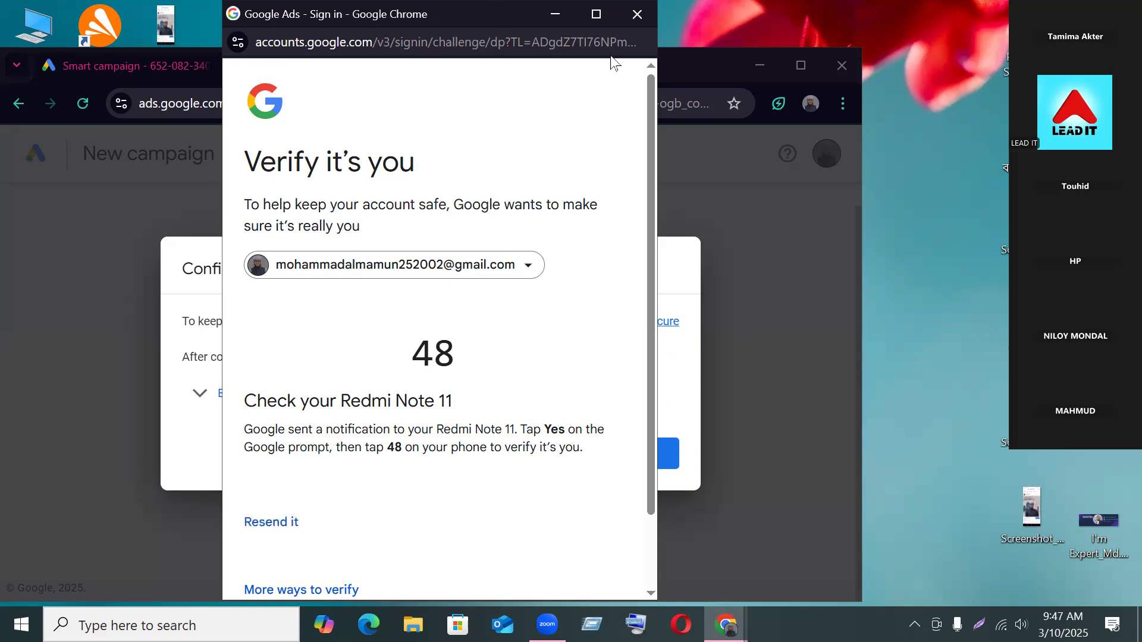
left_click(636, 14)
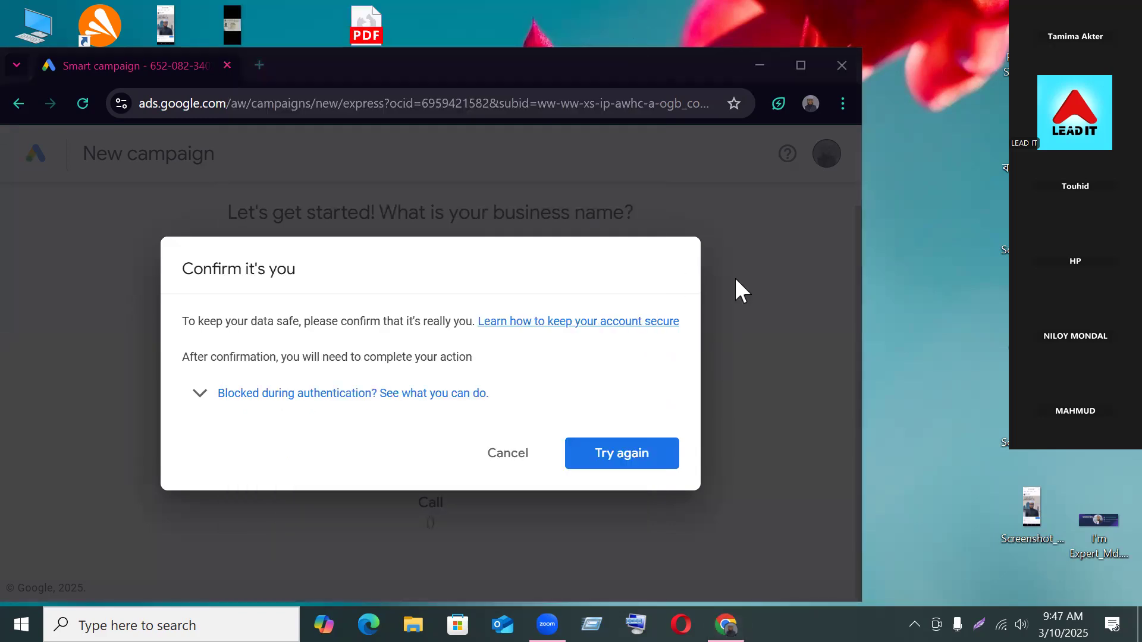
left_click(501, 455)
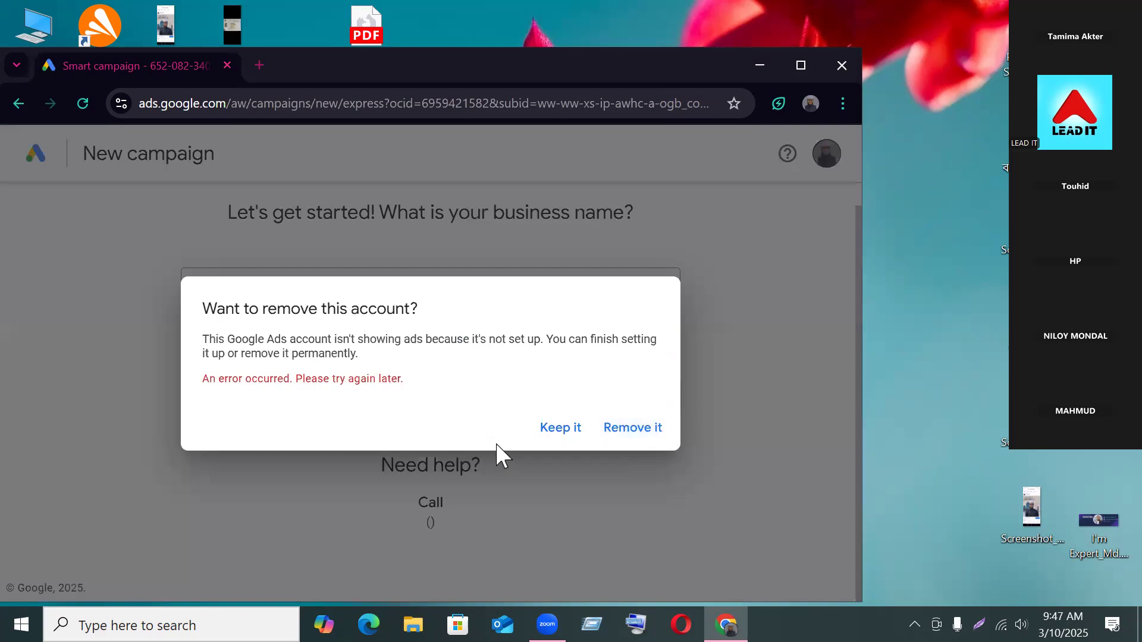
left_click(543, 434)
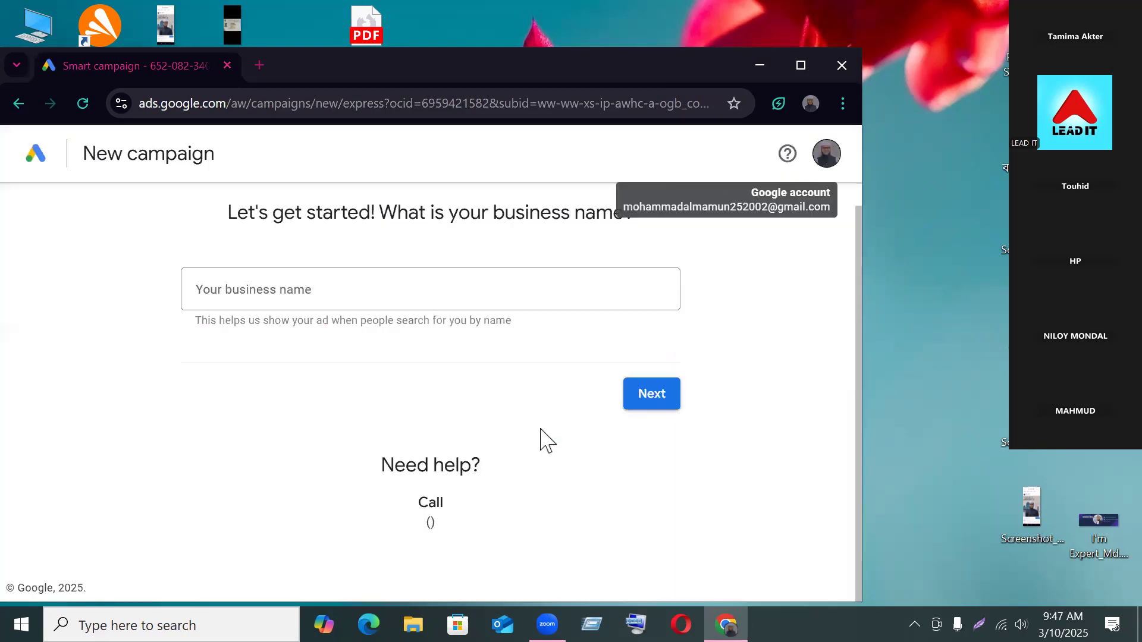
left_click(364, 304)
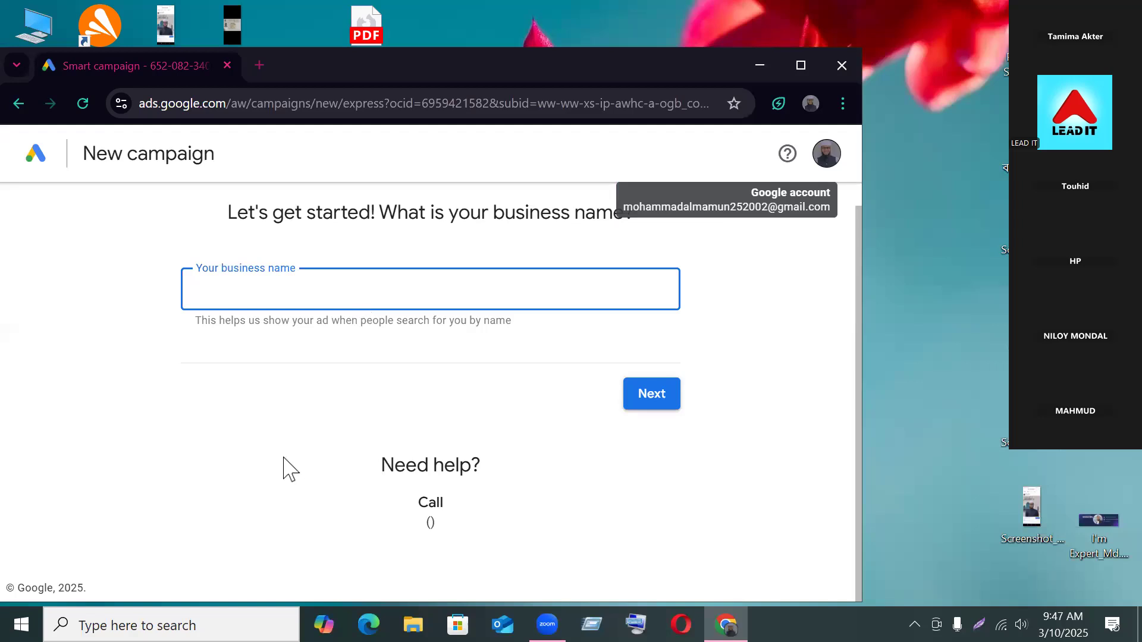
left_click(787, 154)
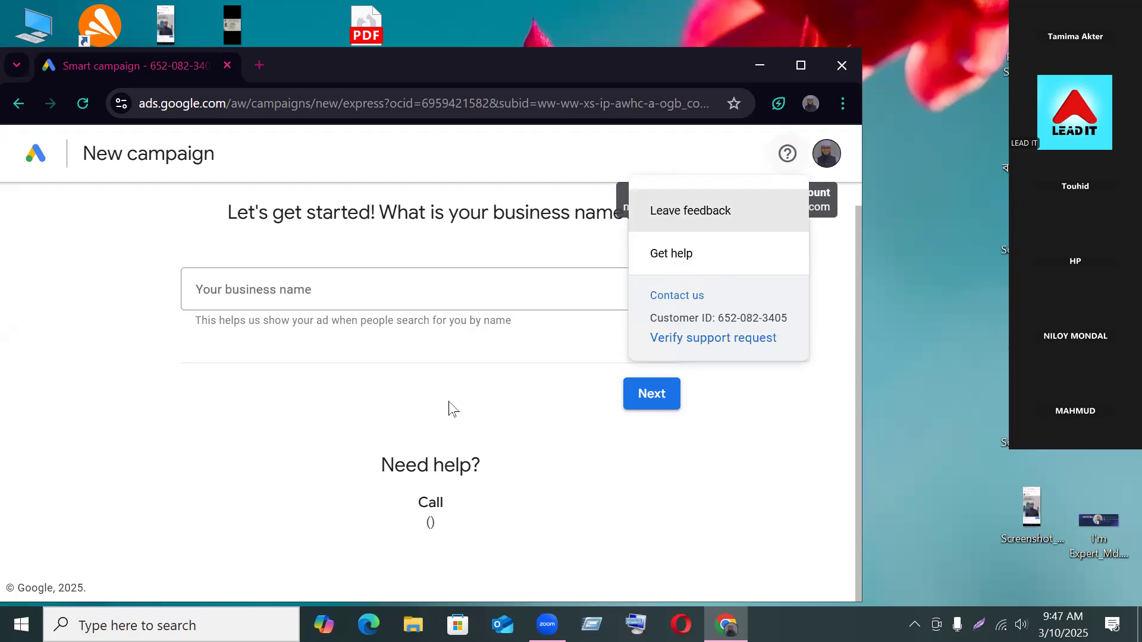
left_click(394, 410)
left_click(274, 282)
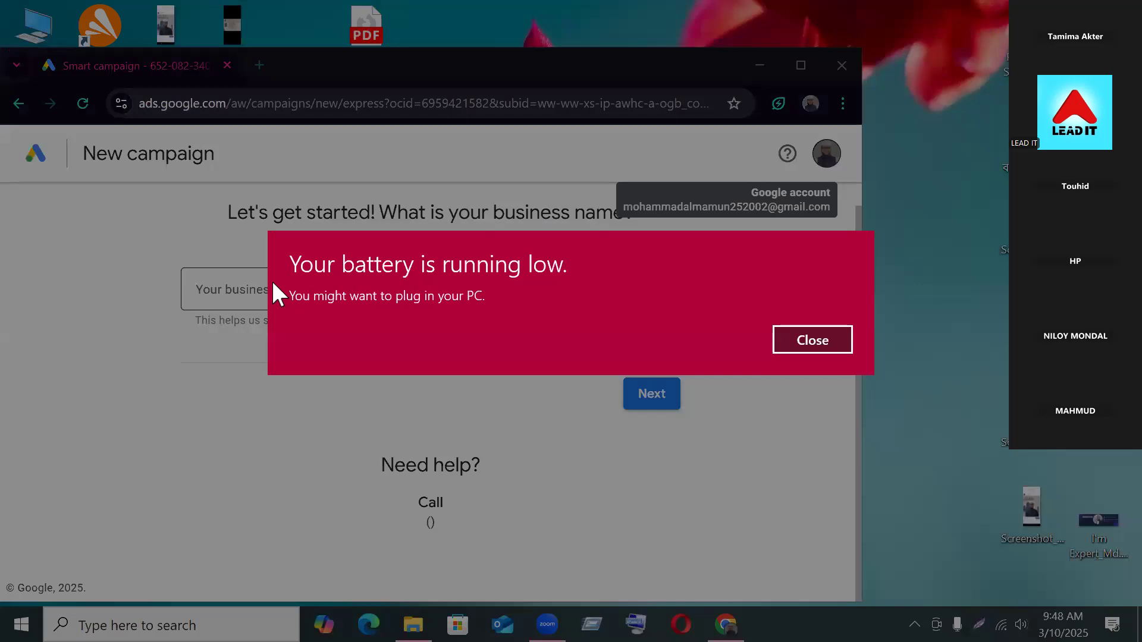
left_click(840, 337)
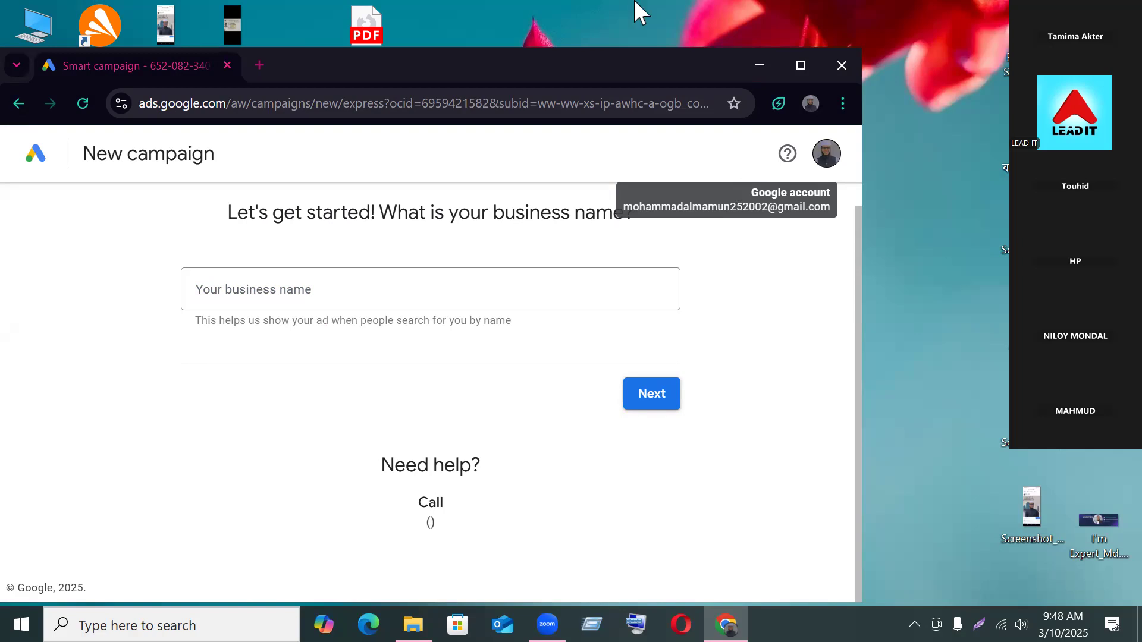
left_click(449, 286)
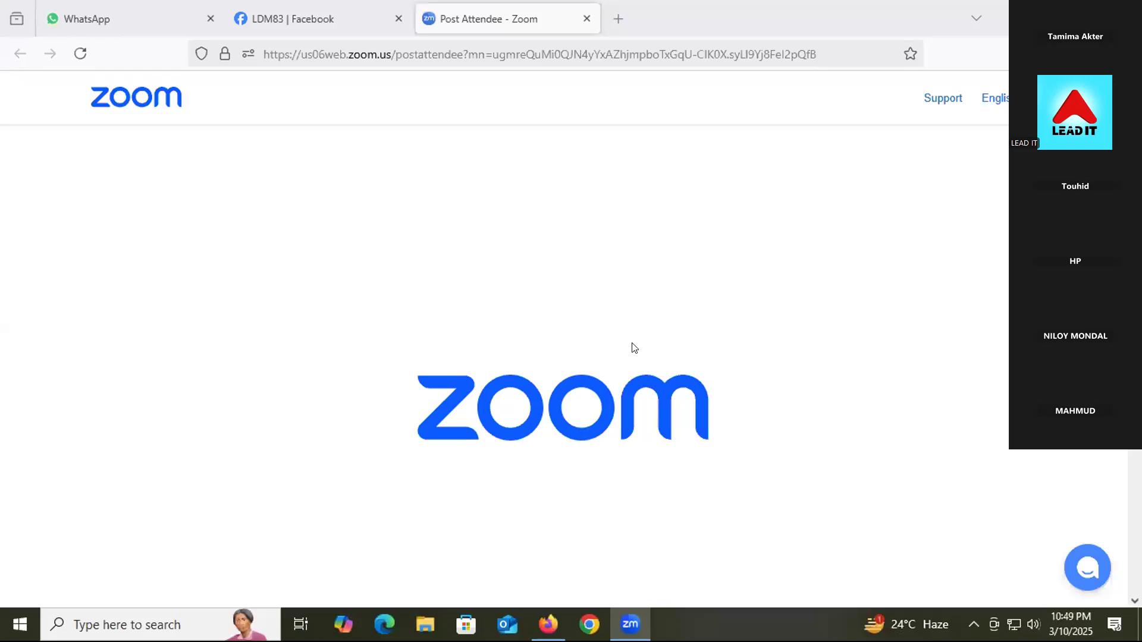
Step: Replace the Zoom page with the Google homepage via the address bar
left_click(520, 52)
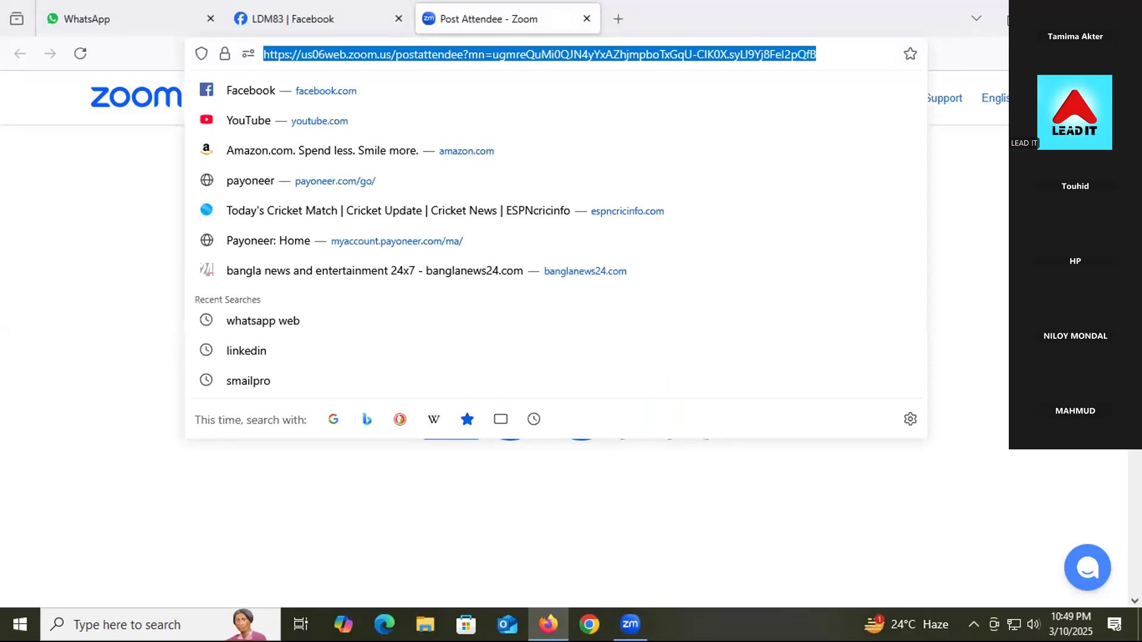
left_click(1084, 18)
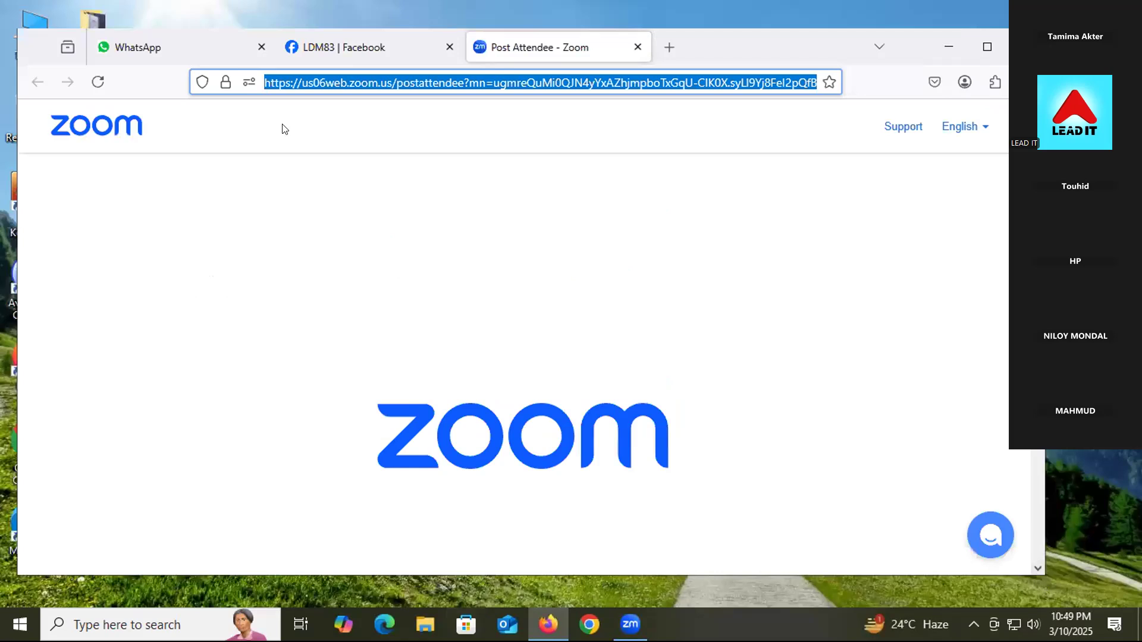
type("google.com/")
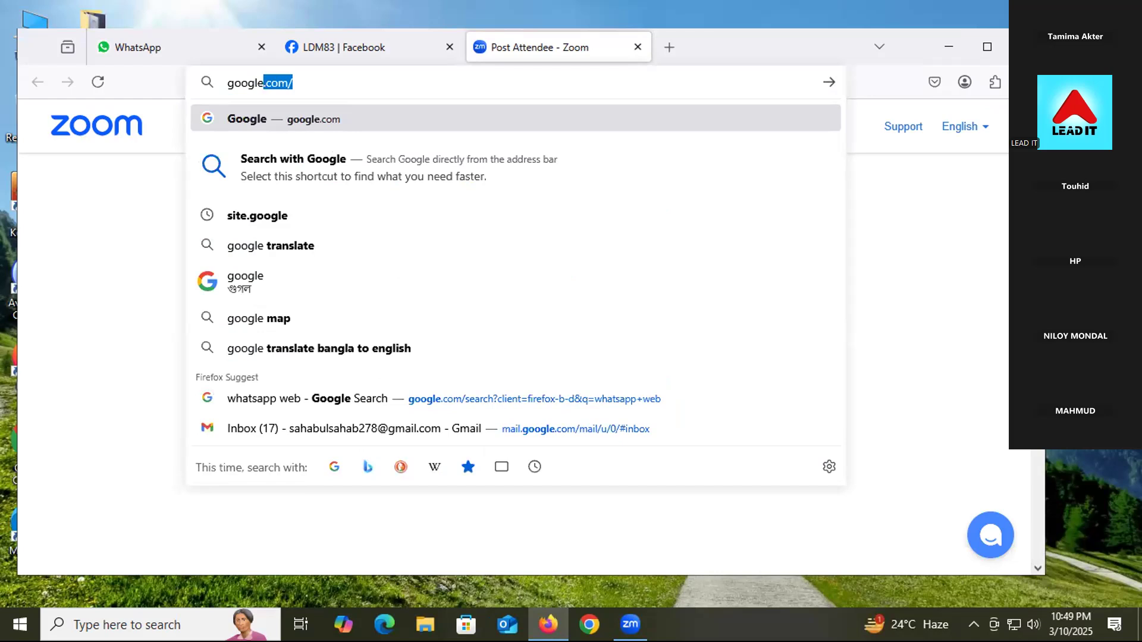
key("Return")
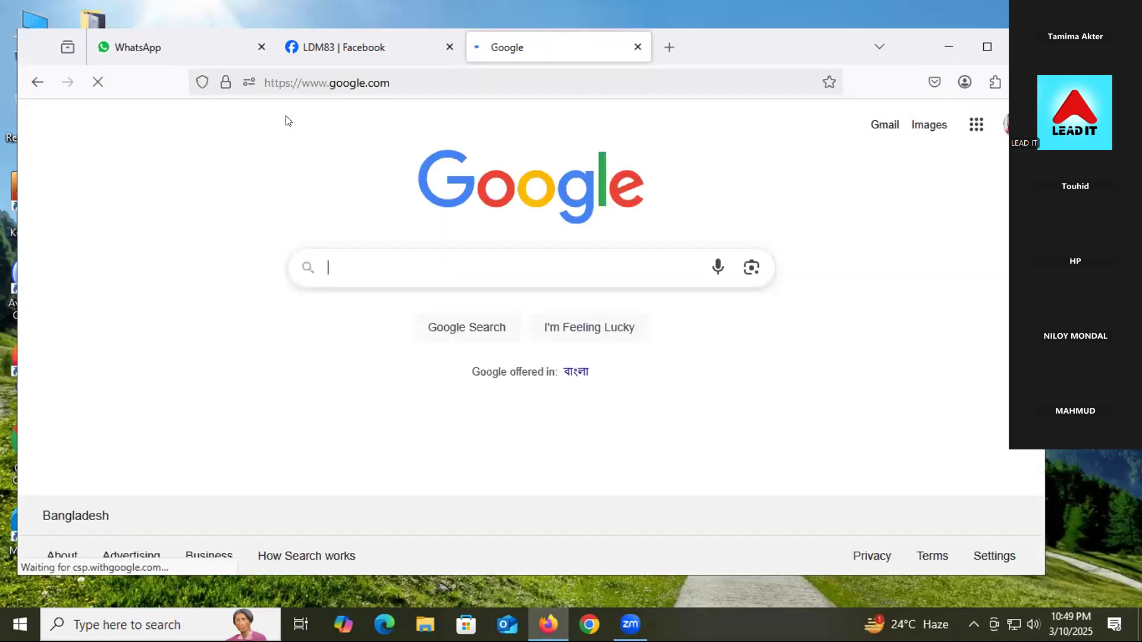
Step: Close the Facebook and WhatsApp tabs and activate the Google search box
left_click(449, 47)
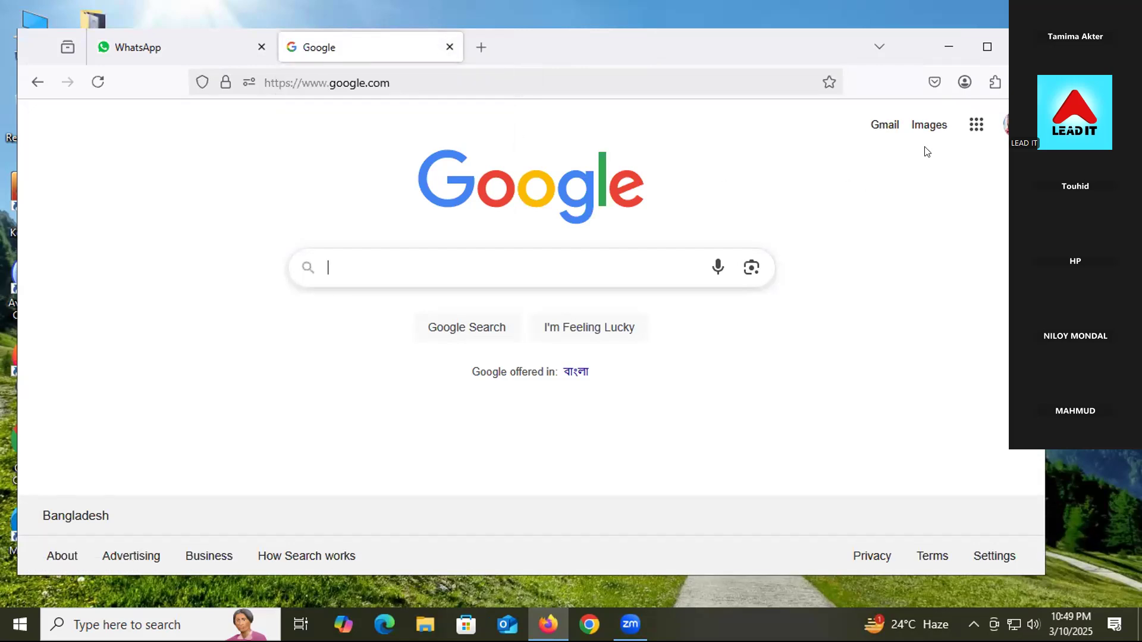
mouse_move(785, 34)
left_mouse_down()
mouse_move(729, 44)
mouse_move(782, 43)
mouse_move(768, 44)
left_mouse_up()
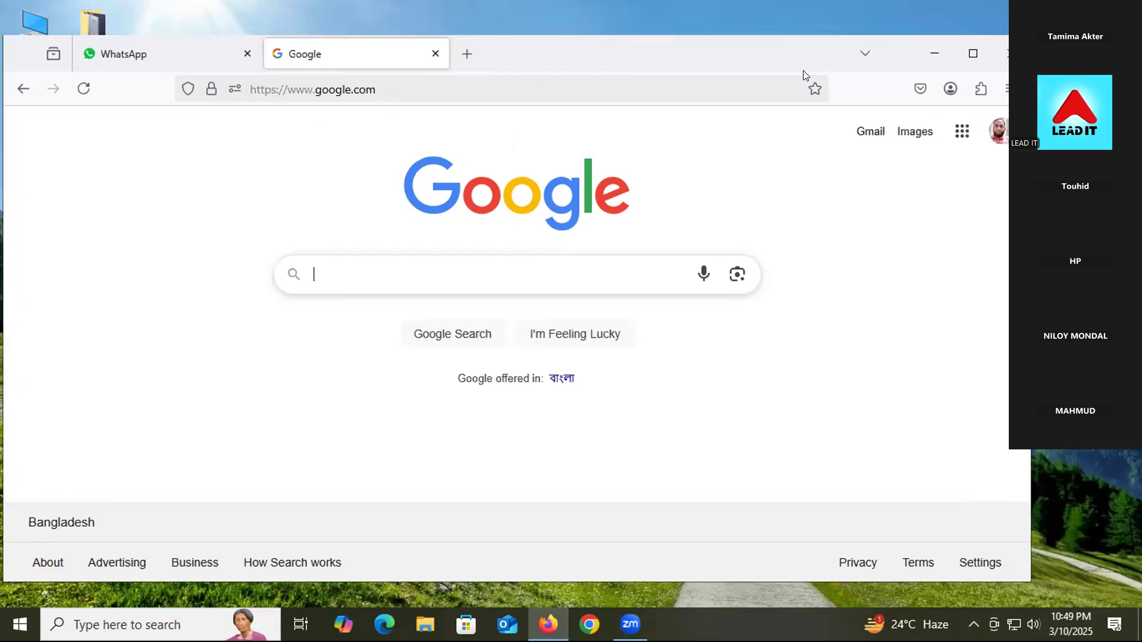
left_click(246, 51)
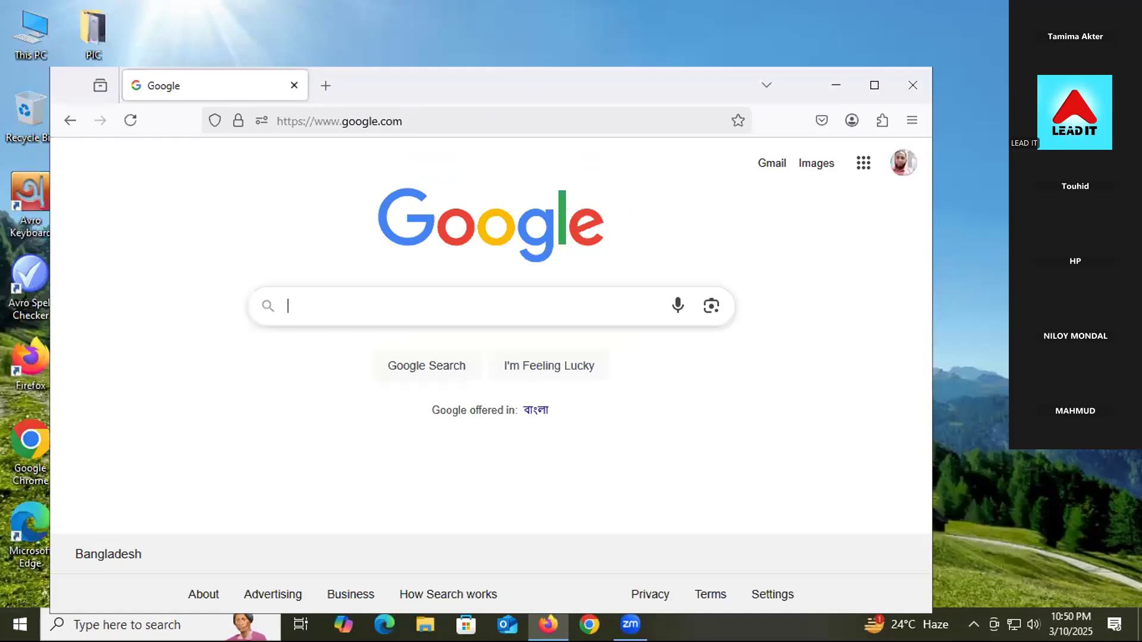
left_click(423, 305)
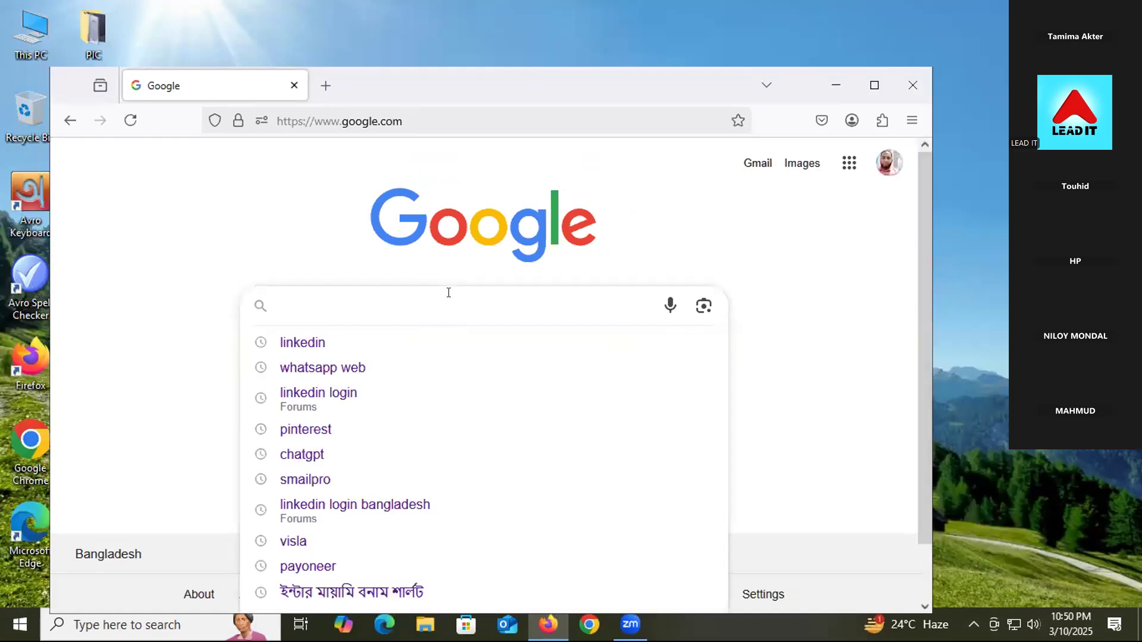
Step: Open Google Travel from the Google apps grid
left_click(849, 164)
scroll(797, 410, "down", 5)
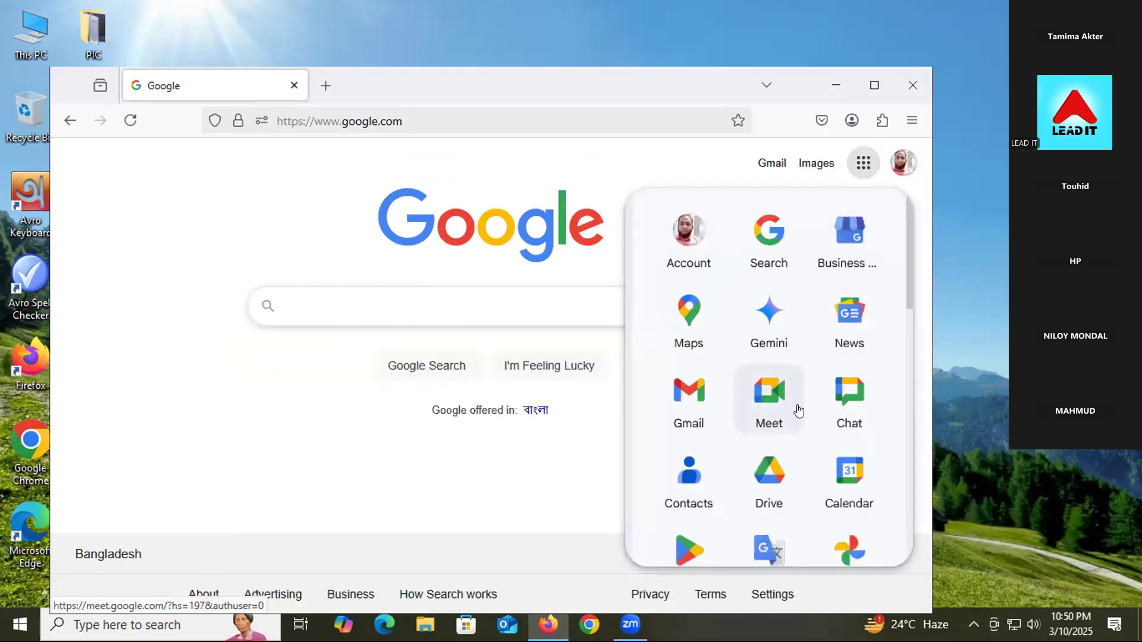
scroll(825, 439, "down", 5)
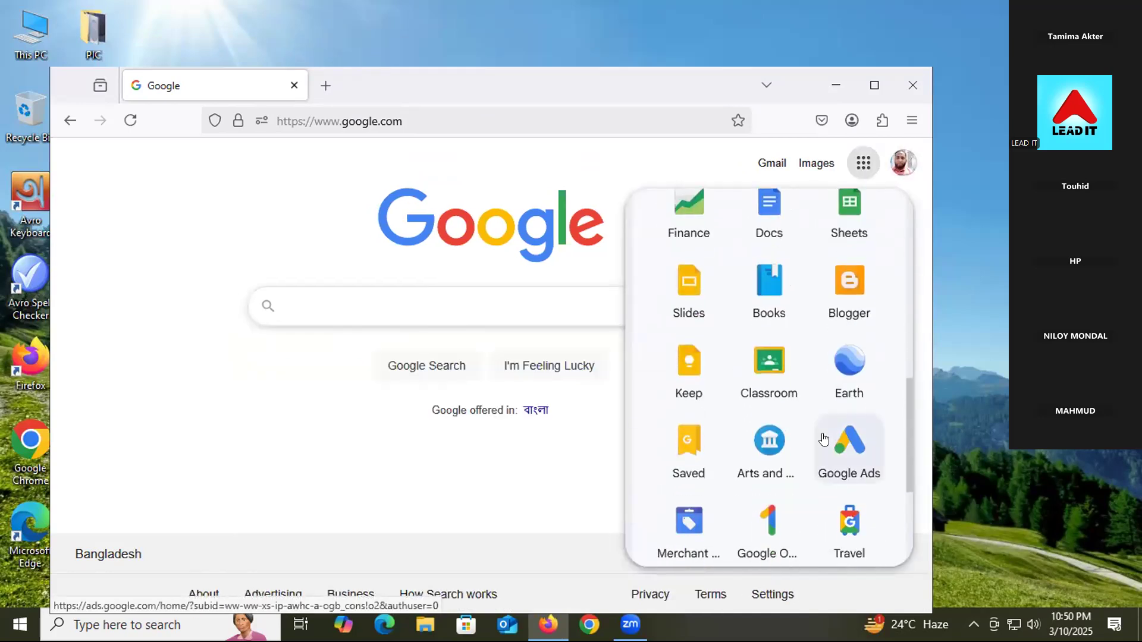
left_click(835, 438)
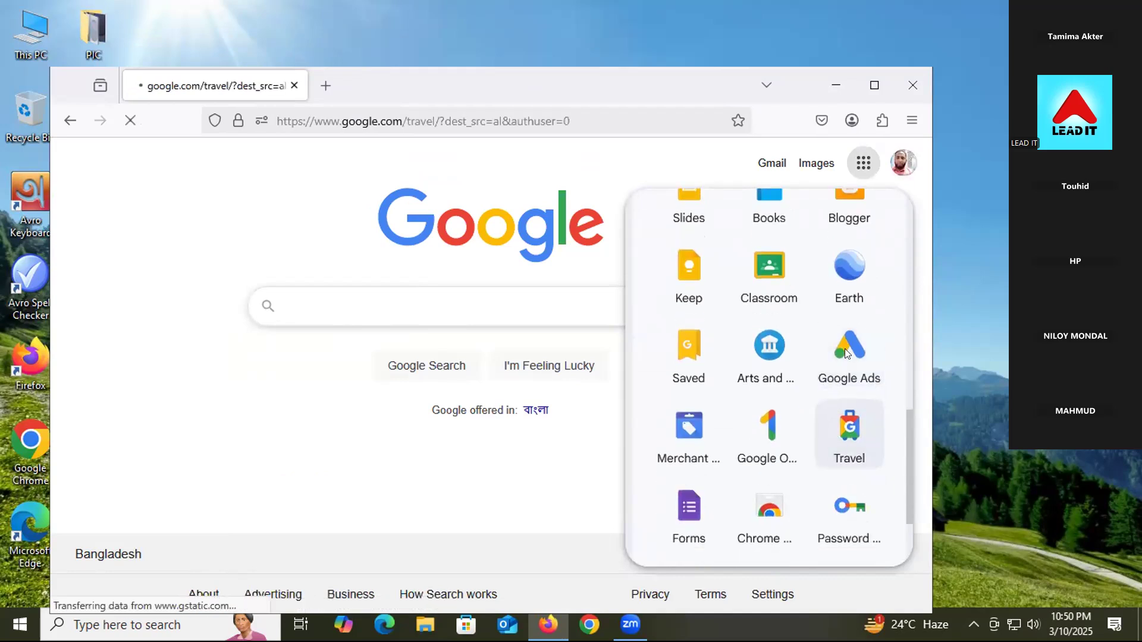
Step: Reopen the Google apps grid and scroll down until Google Ads is visible
left_click(849, 165)
scroll(822, 426, "down", 4)
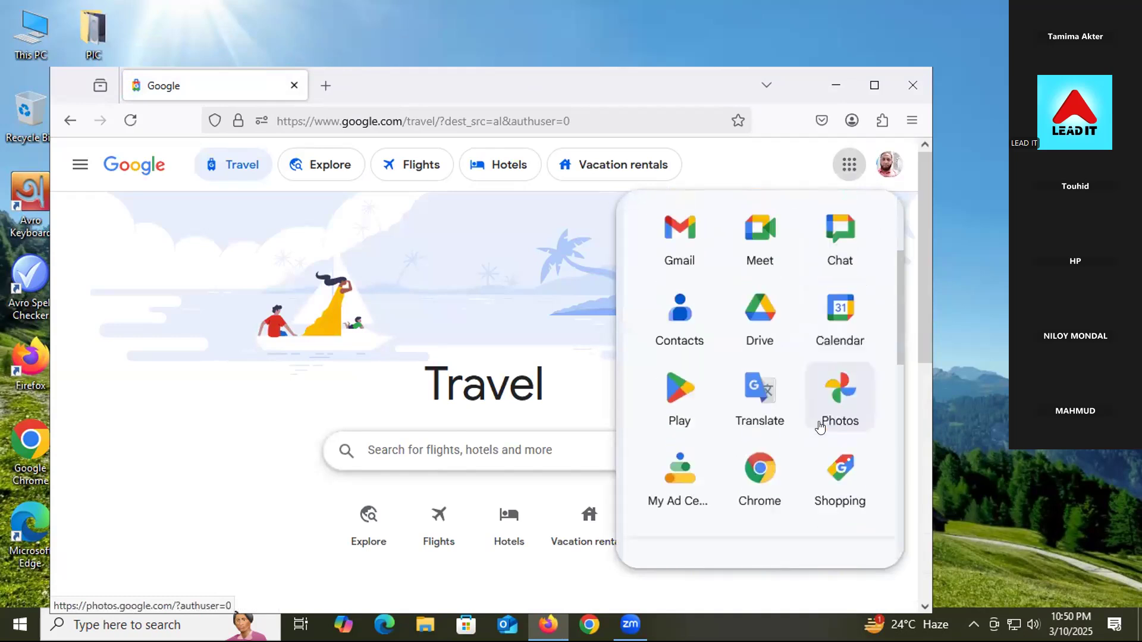
scroll(823, 426, "down", 3)
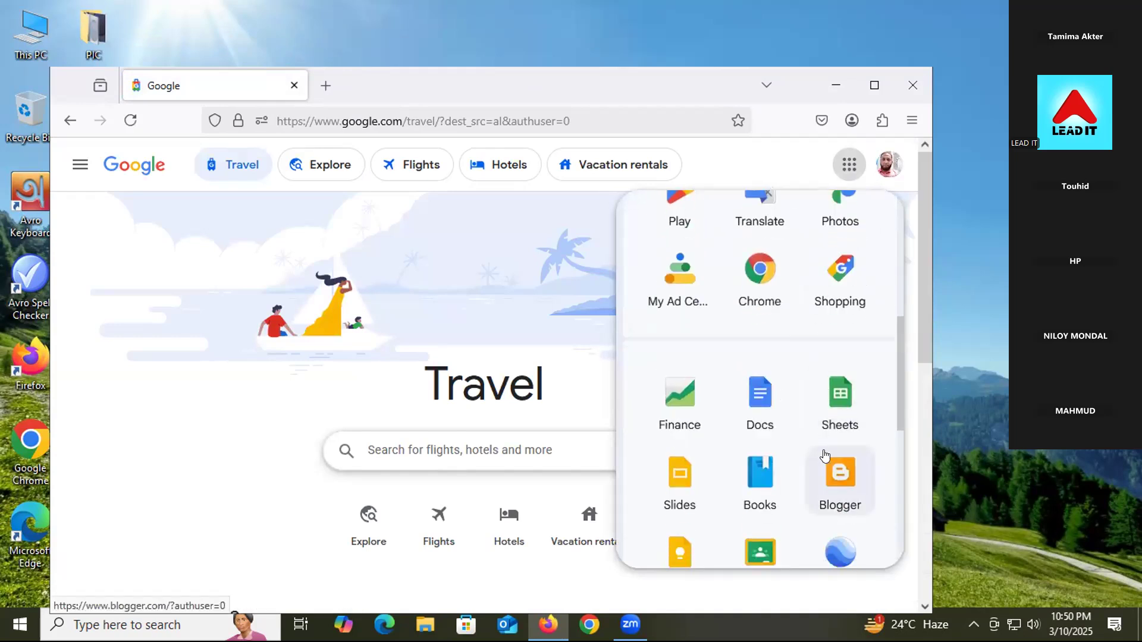
scroll(824, 458, "down", 2)
scroll(827, 459, "down", 2)
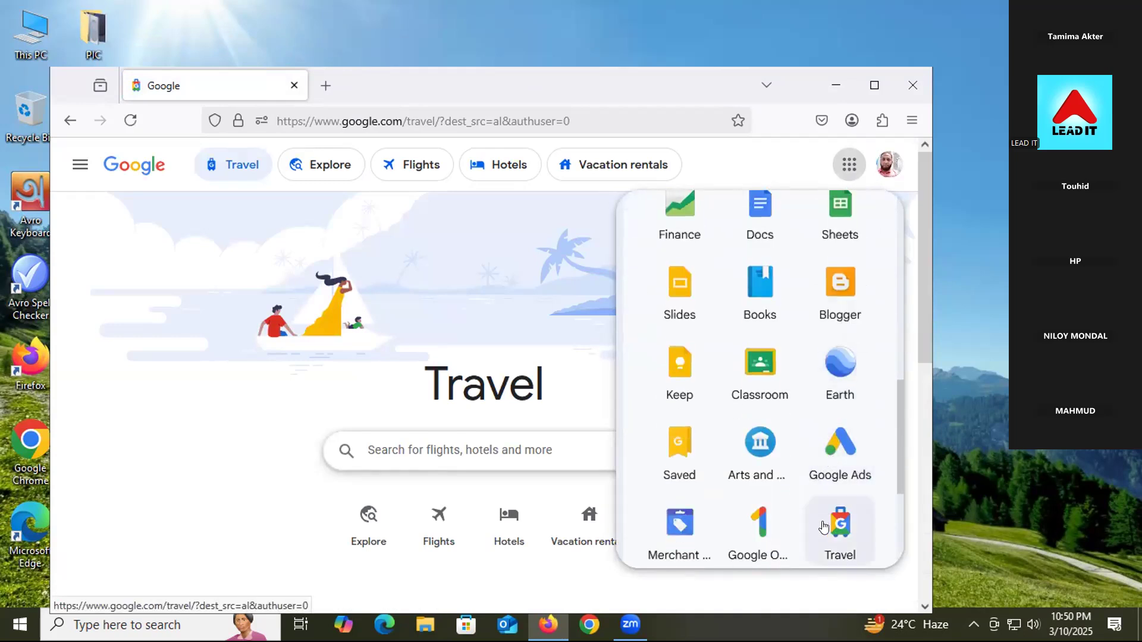
Step: Open Google Ads, close the Google Travel tab, choose Start now, and dismiss the first-campaign intro
left_click(844, 439)
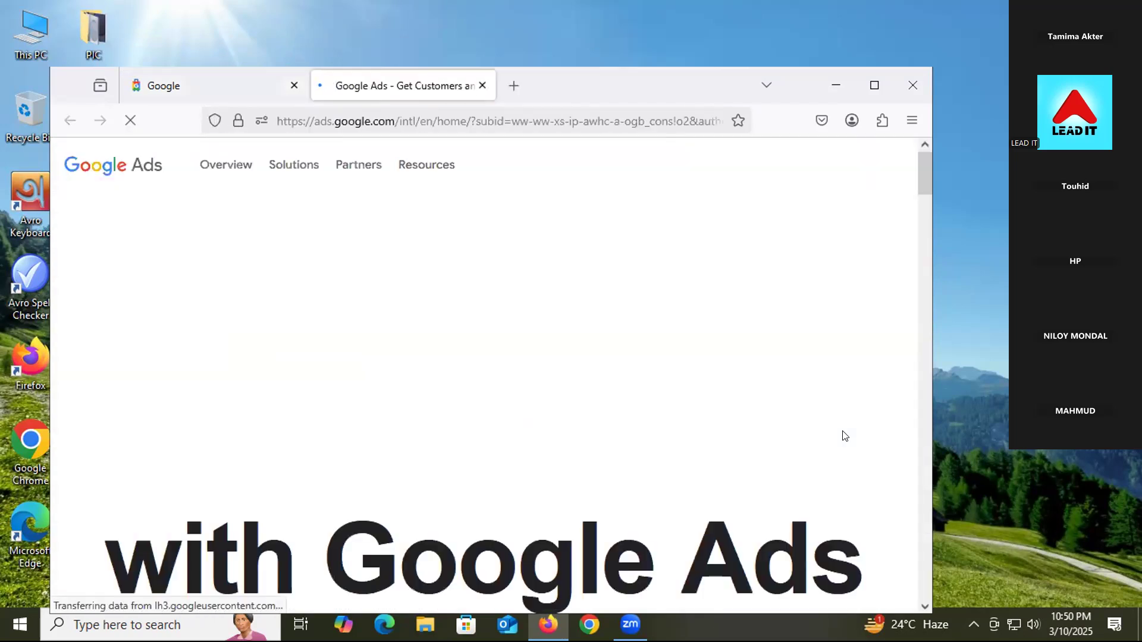
left_click(292, 86)
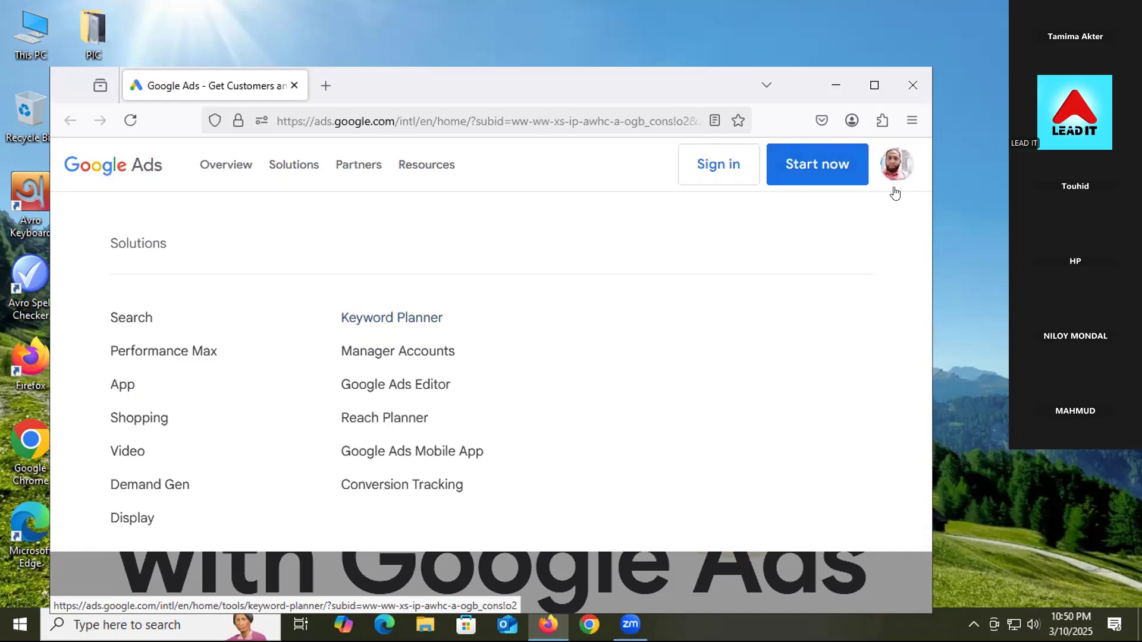
left_click(820, 171)
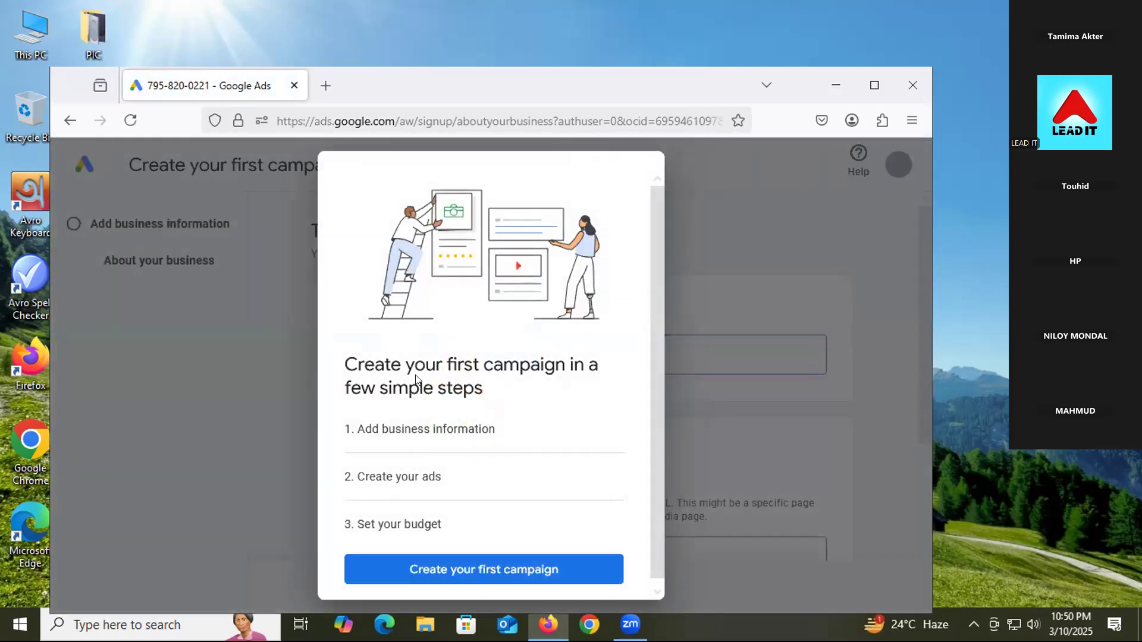
left_click(500, 572)
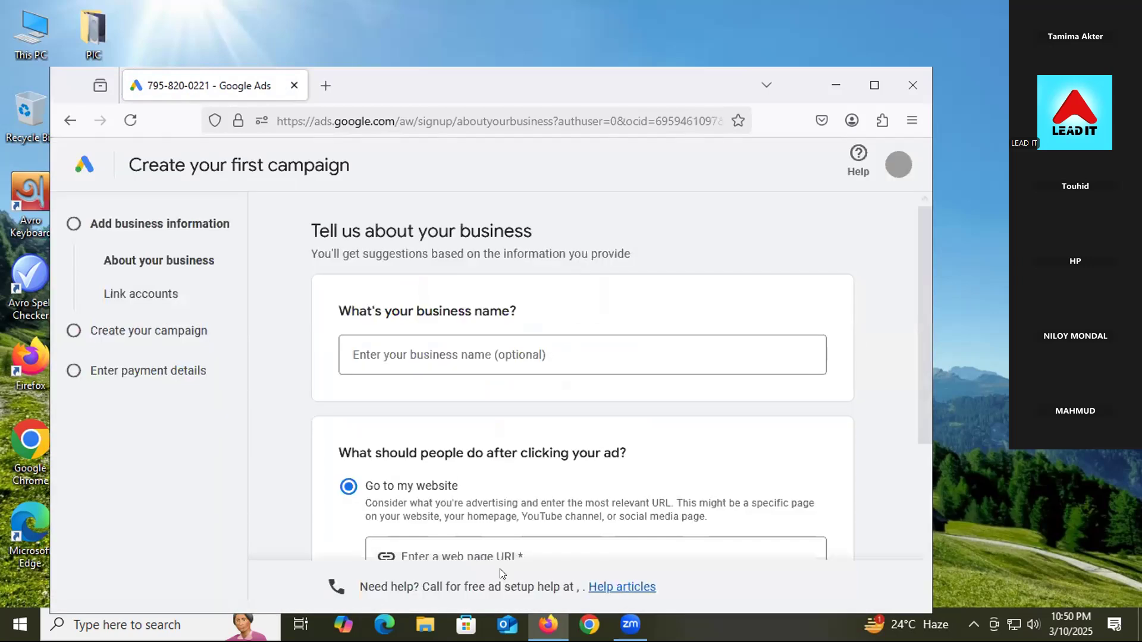
scroll(279, 446, "down", 3)
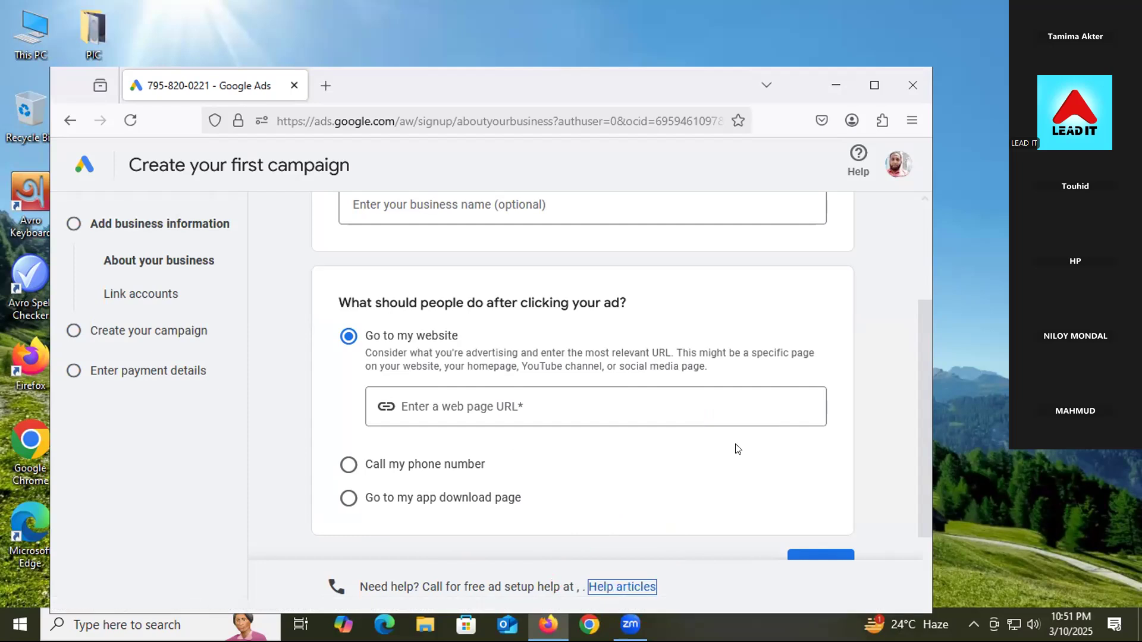
left_click(624, 587)
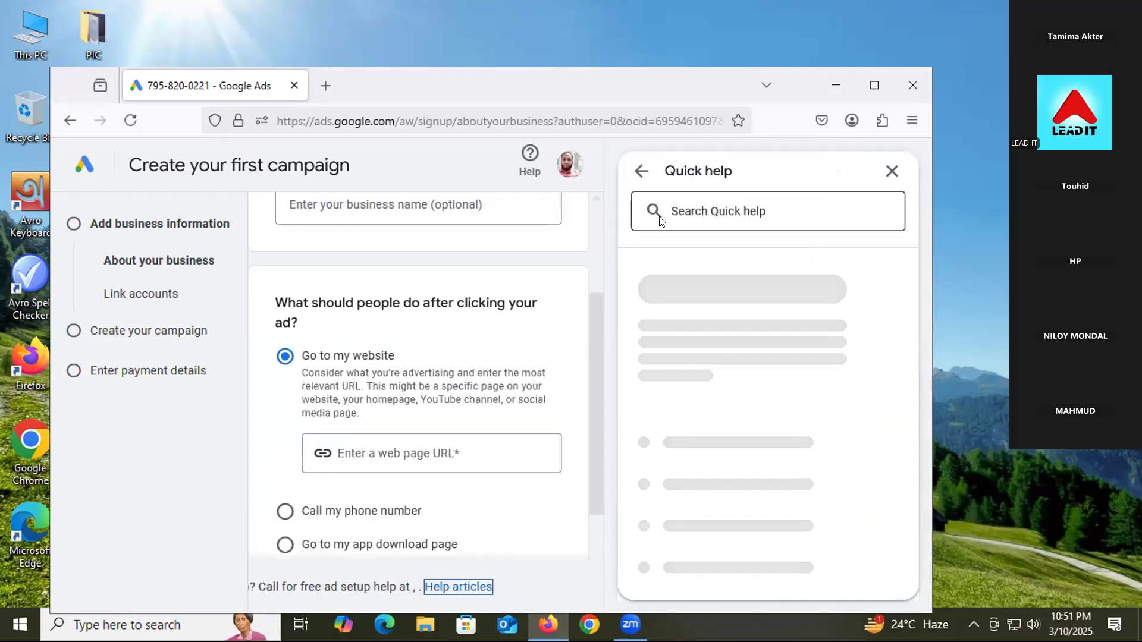
Step: Search Quick help for 'dashboard' and read the Dashboard: Definition article
left_click(688, 205)
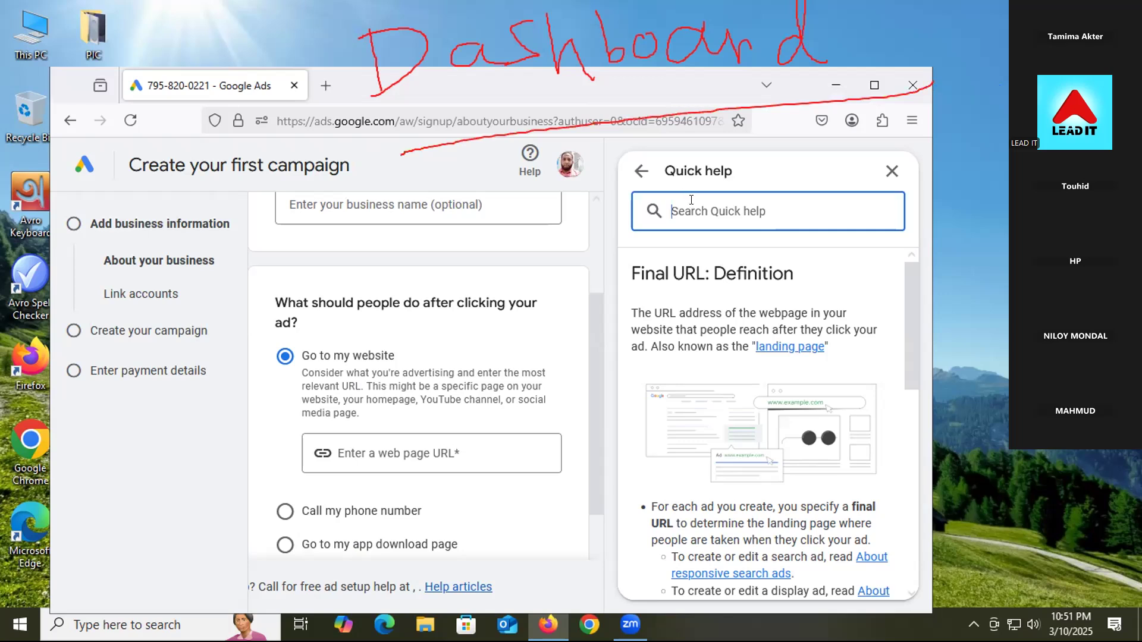
type("dashboard")
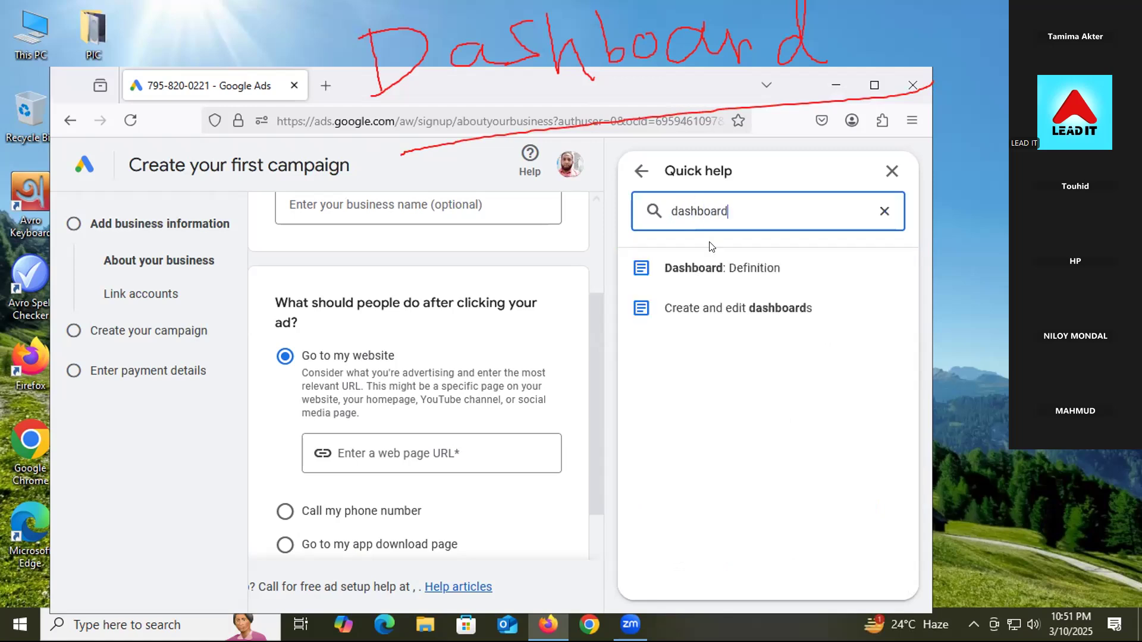
left_click(719, 307)
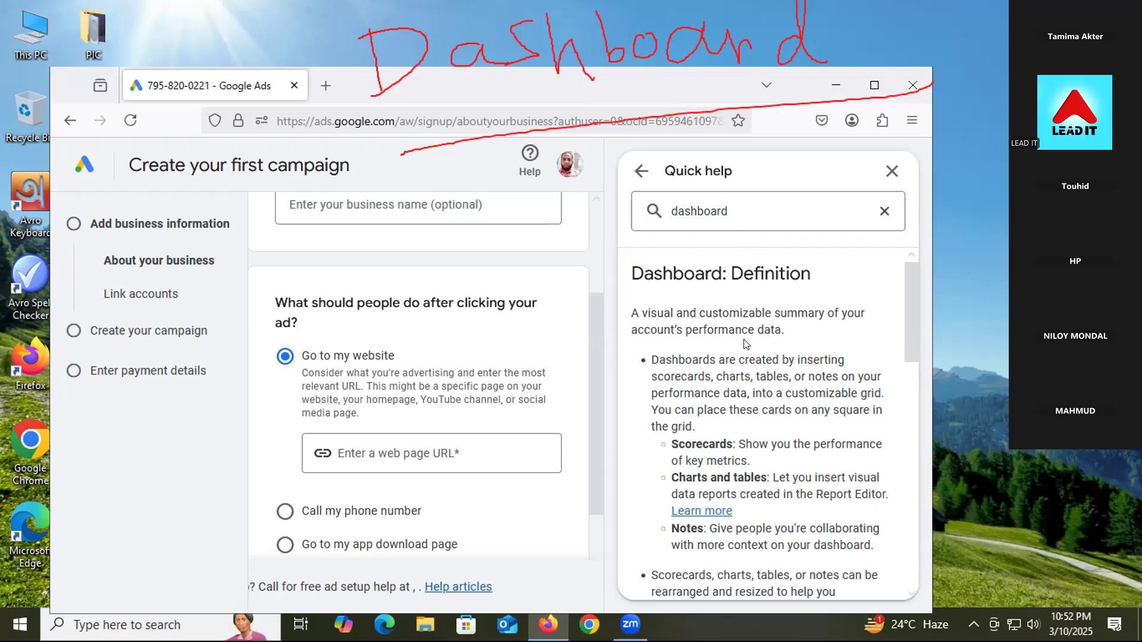
scroll(849, 357, "down", 3)
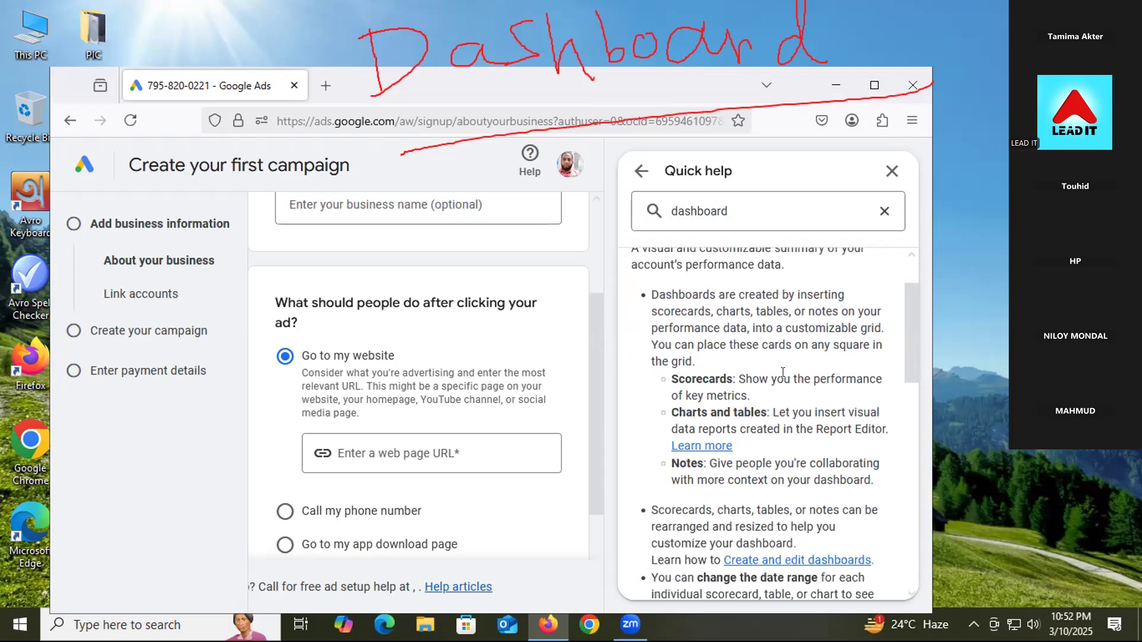
scroll(733, 373, "down", 5)
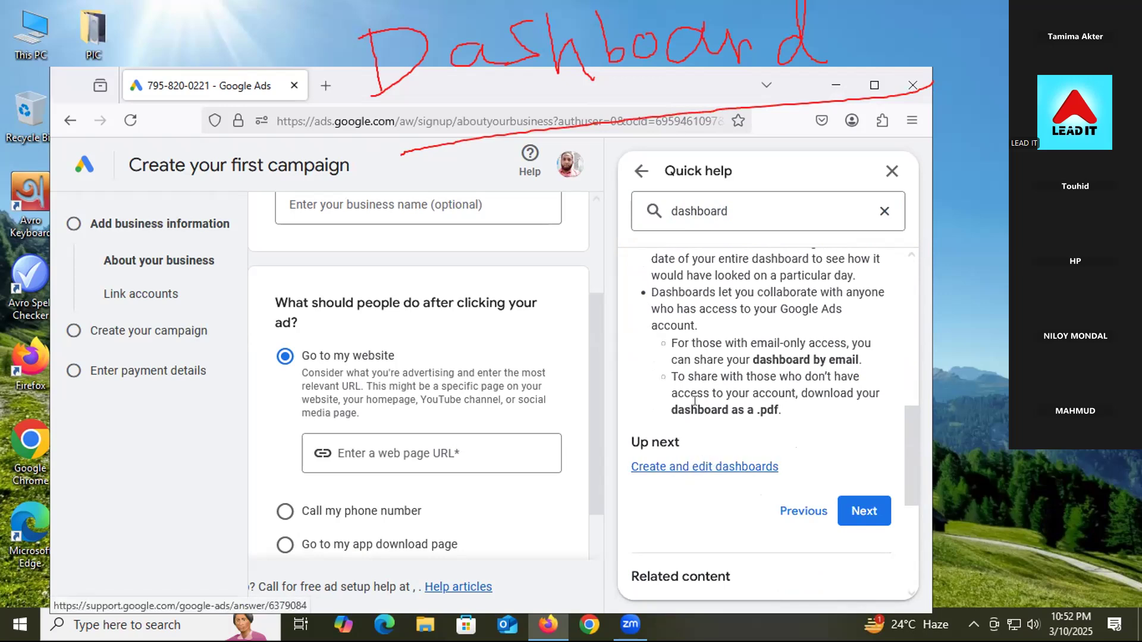
scroll(695, 399, "up", 5)
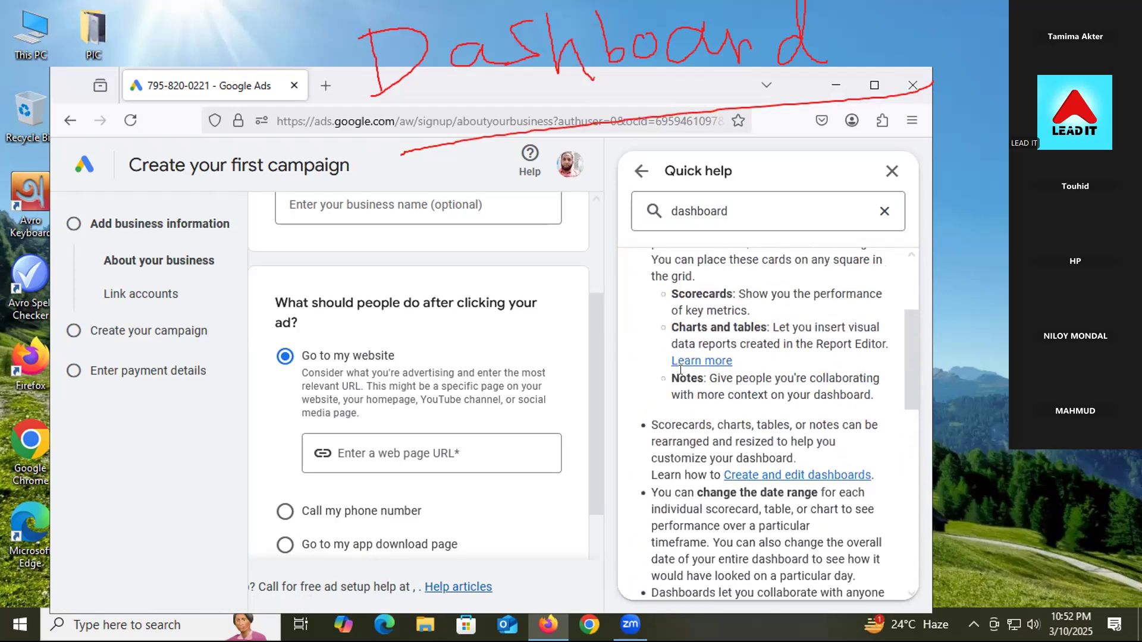
scroll(681, 369, "up", 3)
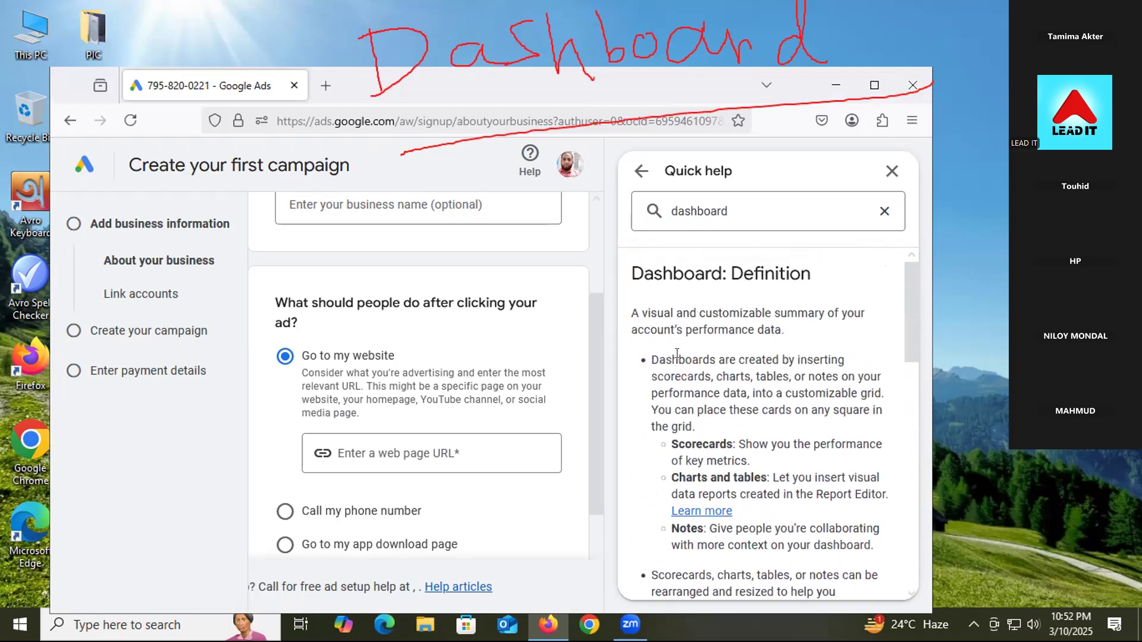
scroll(741, 462, "down", 4)
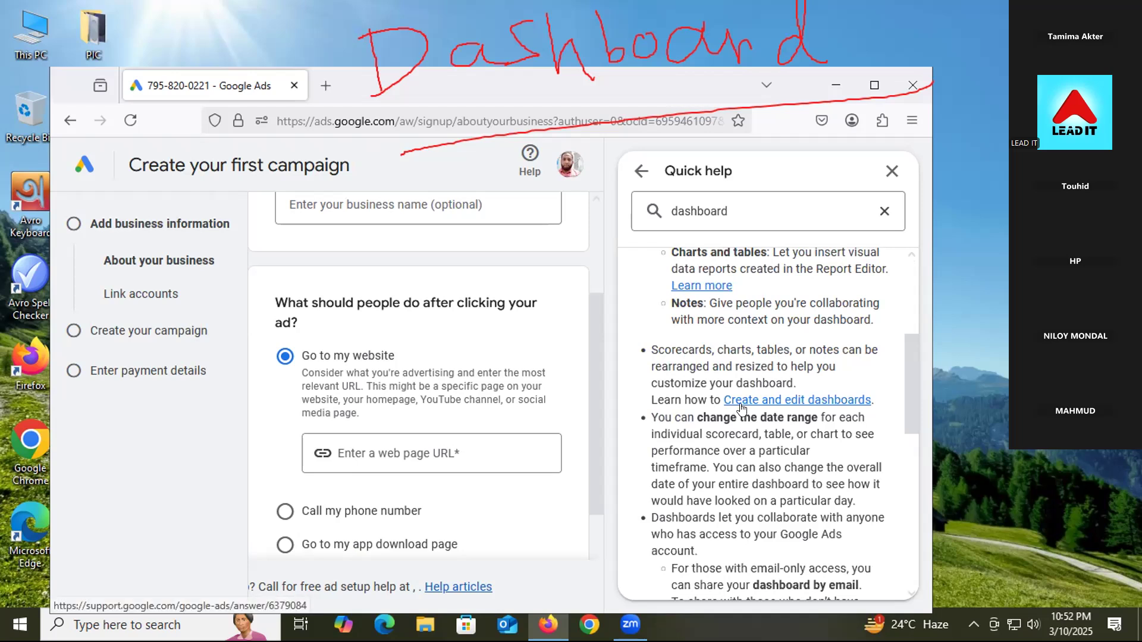
Step: Read the 'Create and edit dashboards' article, then follow its Dashboards link
left_click(743, 407)
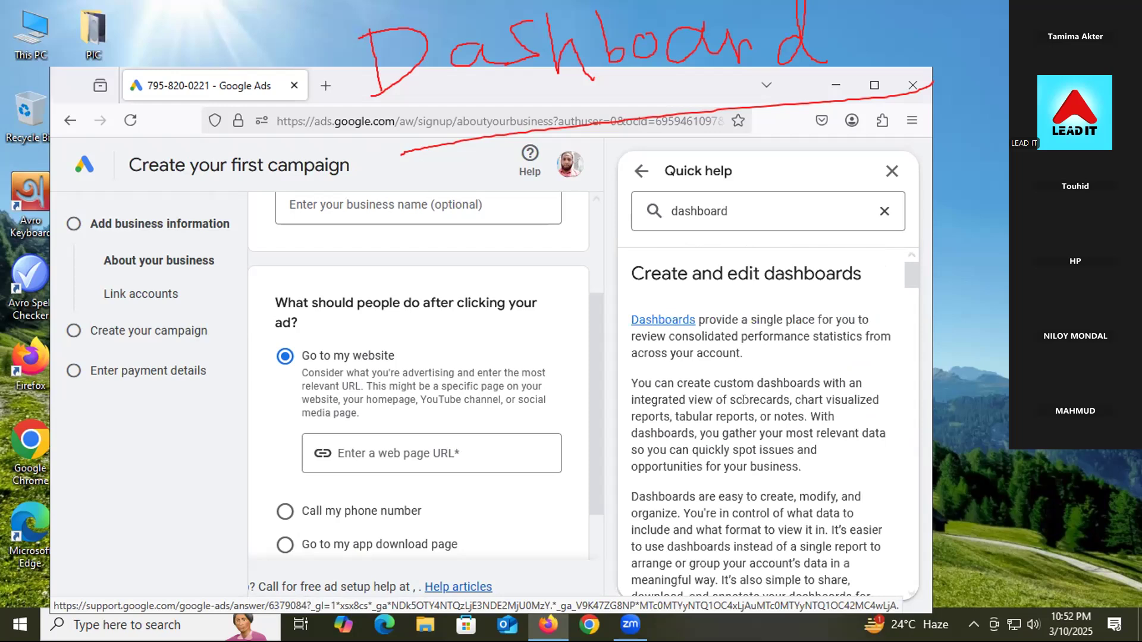
scroll(683, 415, "down", 5)
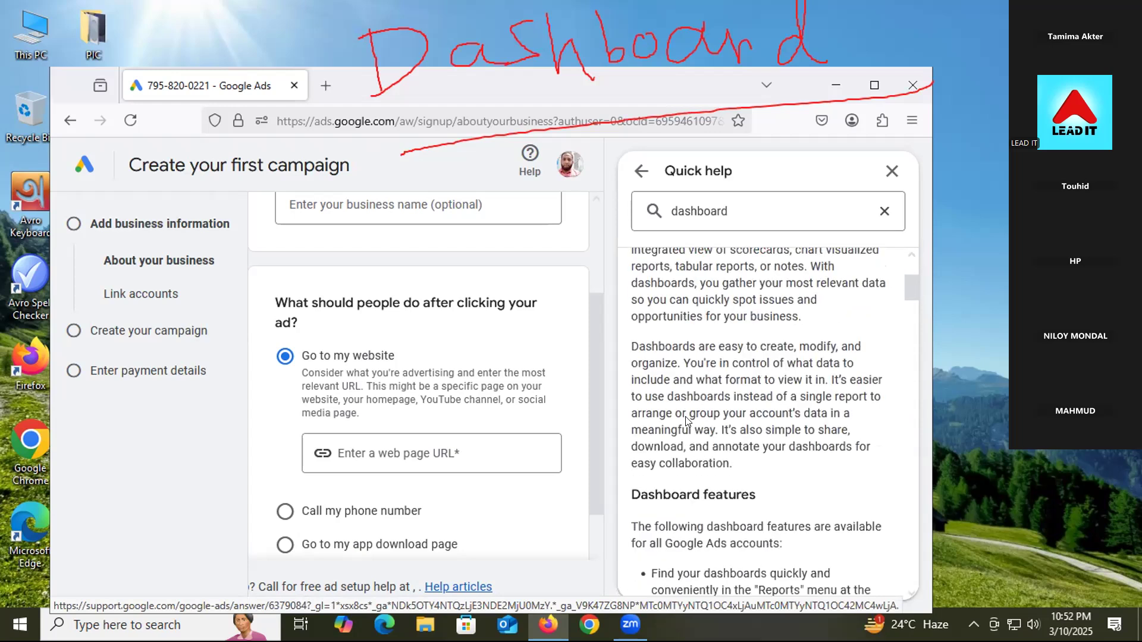
scroll(683, 415, "down", 5)
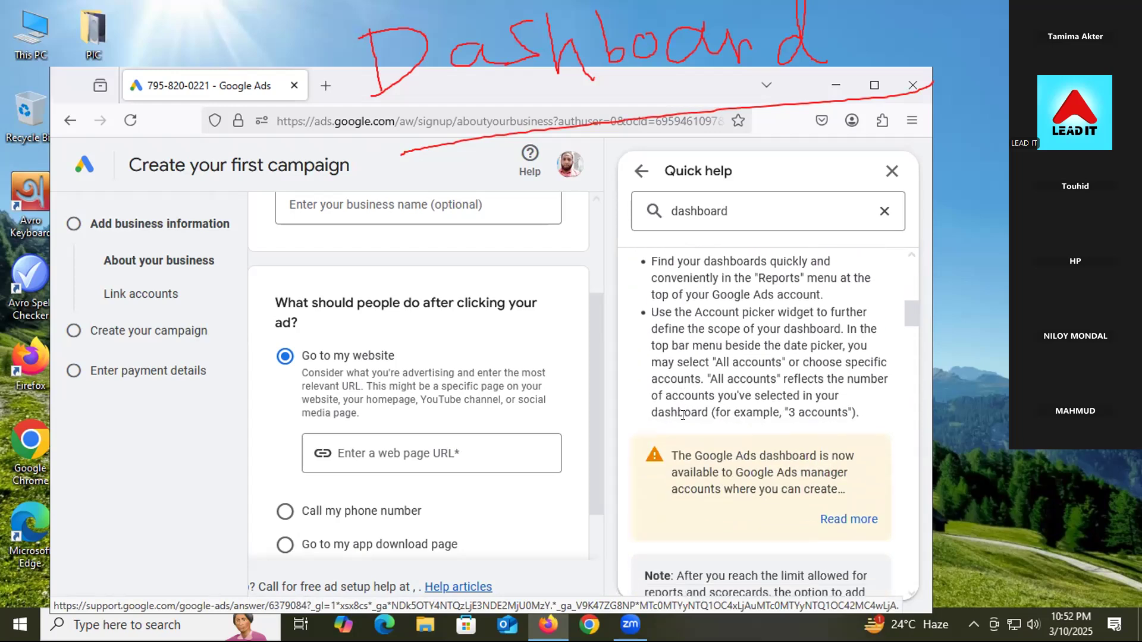
scroll(687, 423, "down", 4)
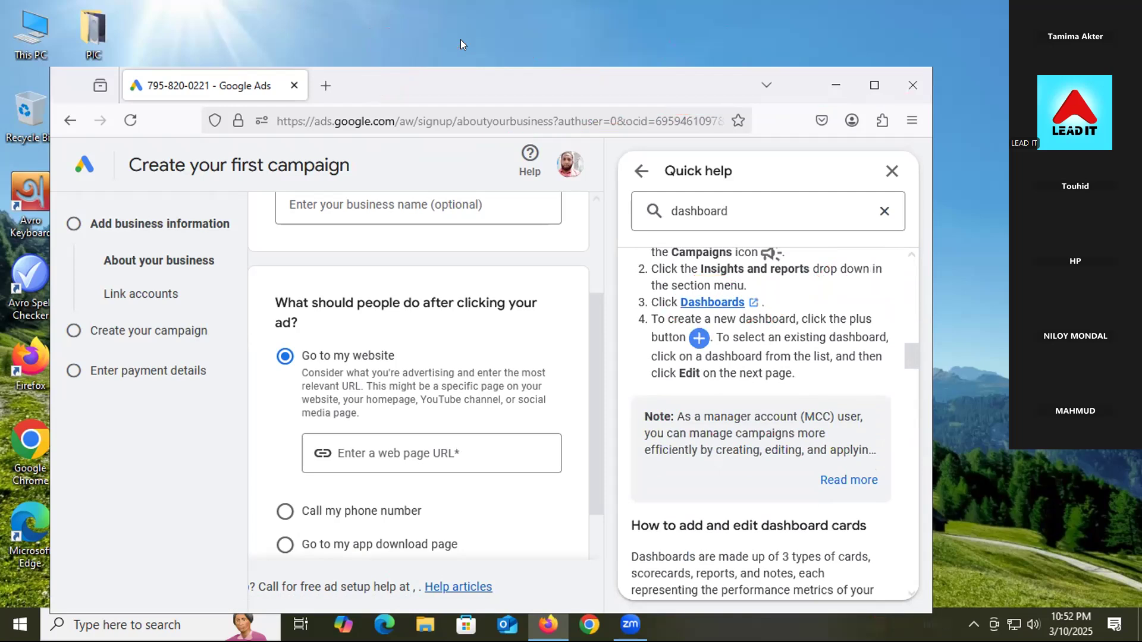
left_click(691, 301)
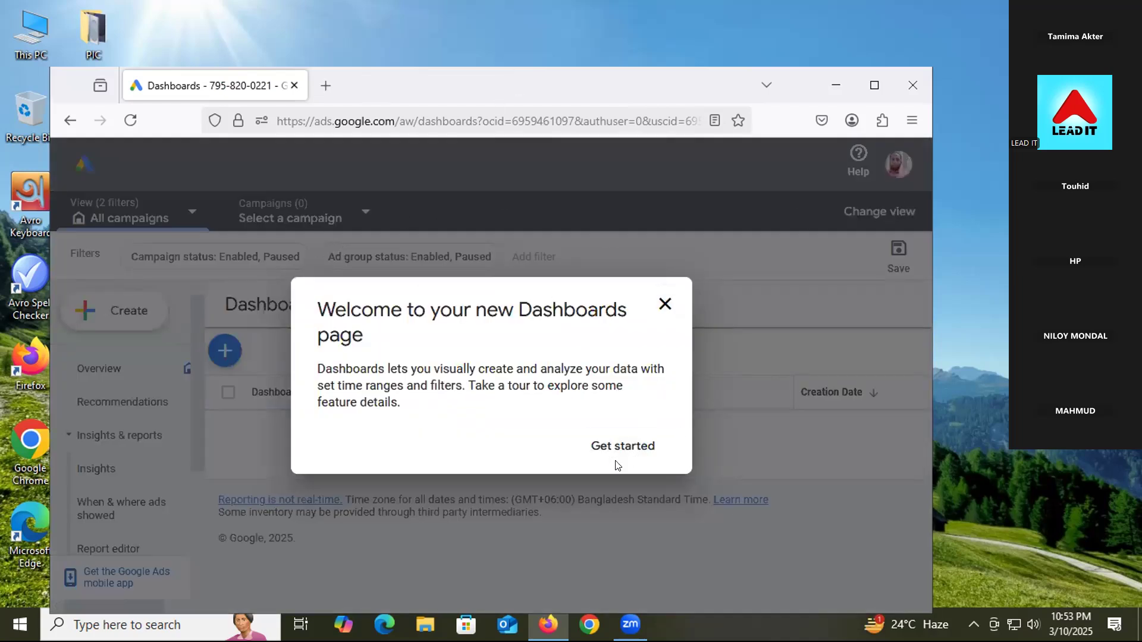
Step: Close the 'Welcome to your new Dashboards page' dialog to reveal the empty dashboard list
left_click(666, 303)
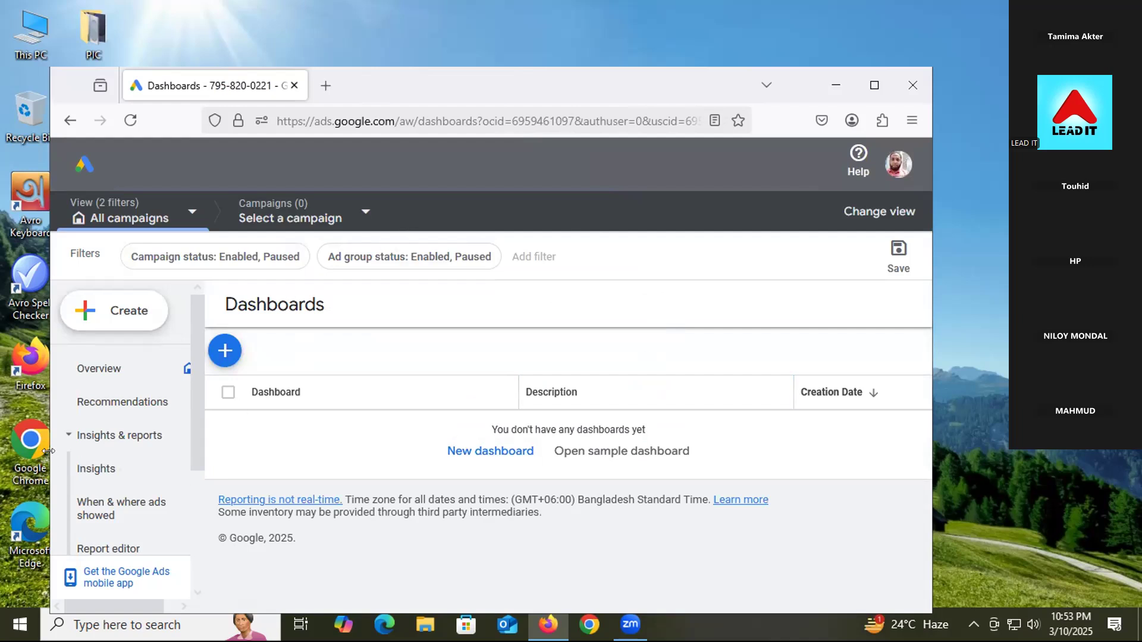
scroll(90, 454, "down", 3)
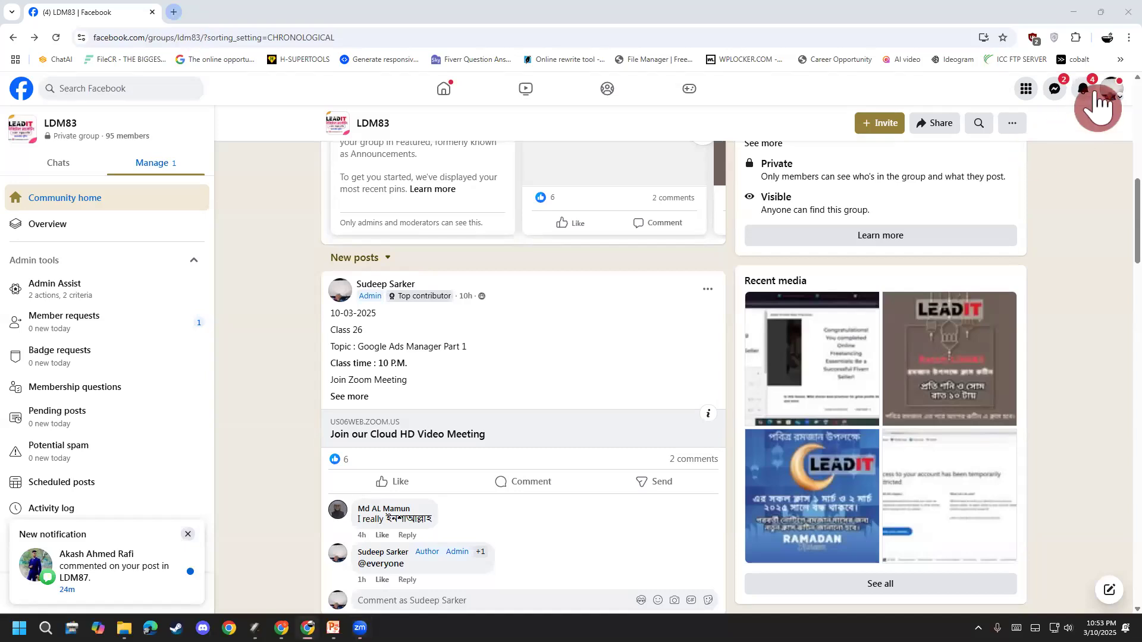
Step: In a new Chrome tab, launch Google Ads from the Google apps grid
key("ctrl+t")
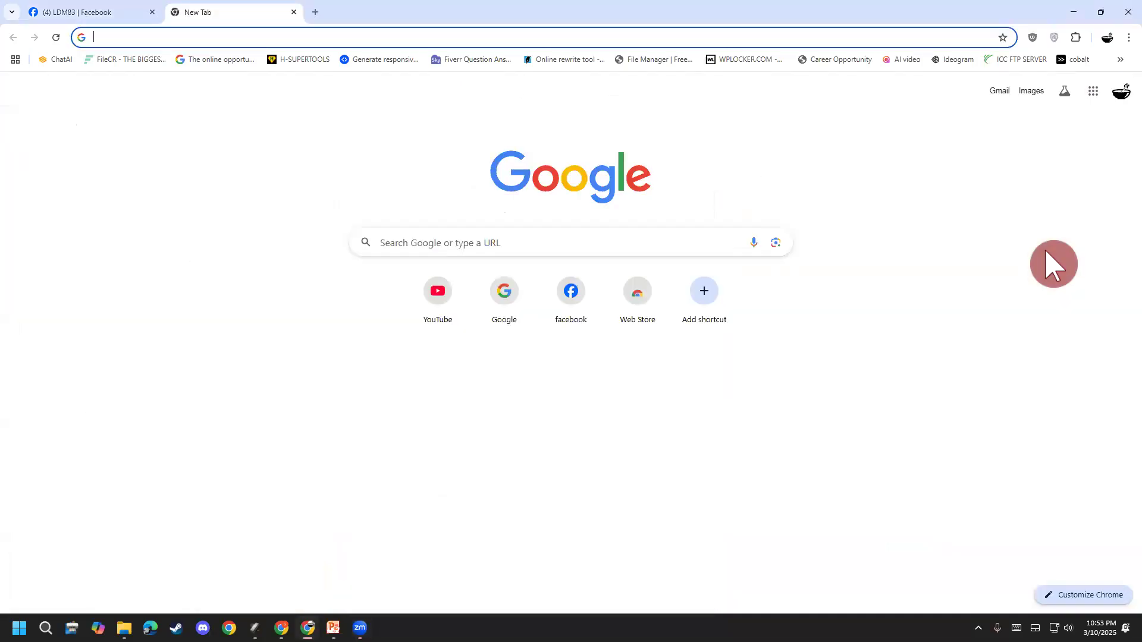
left_click(1094, 91)
scroll(1071, 321, "down", 3)
scroll(1071, 318, "down", 5)
left_click(1092, 249)
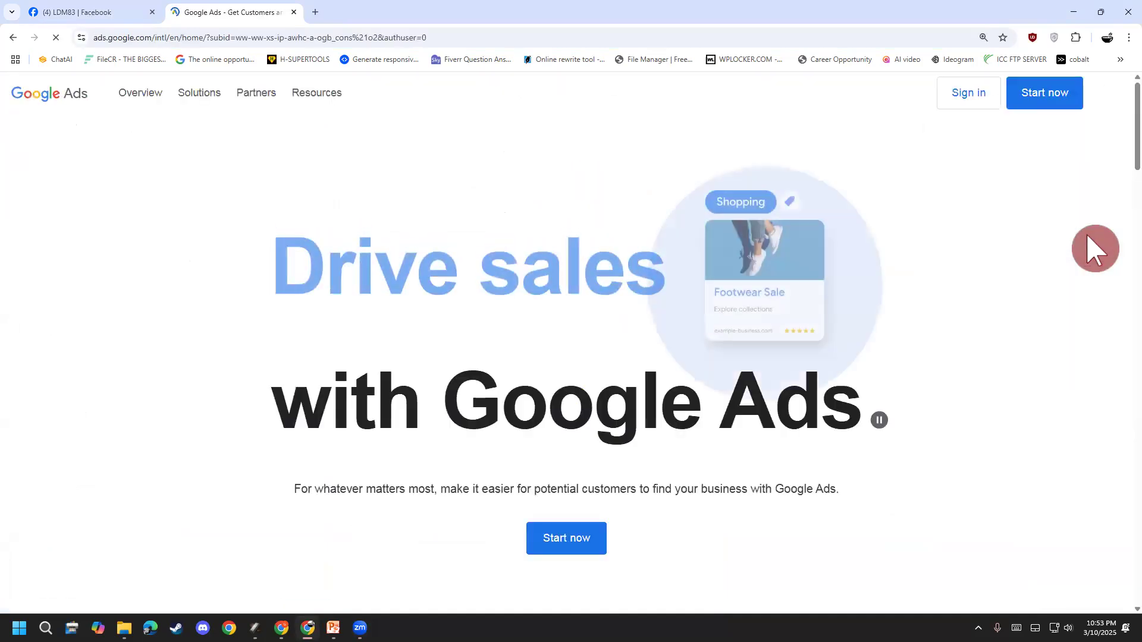
Step: Start Google Ads account setup and briefly mark the sidebar with a red annotation
left_click(1037, 100)
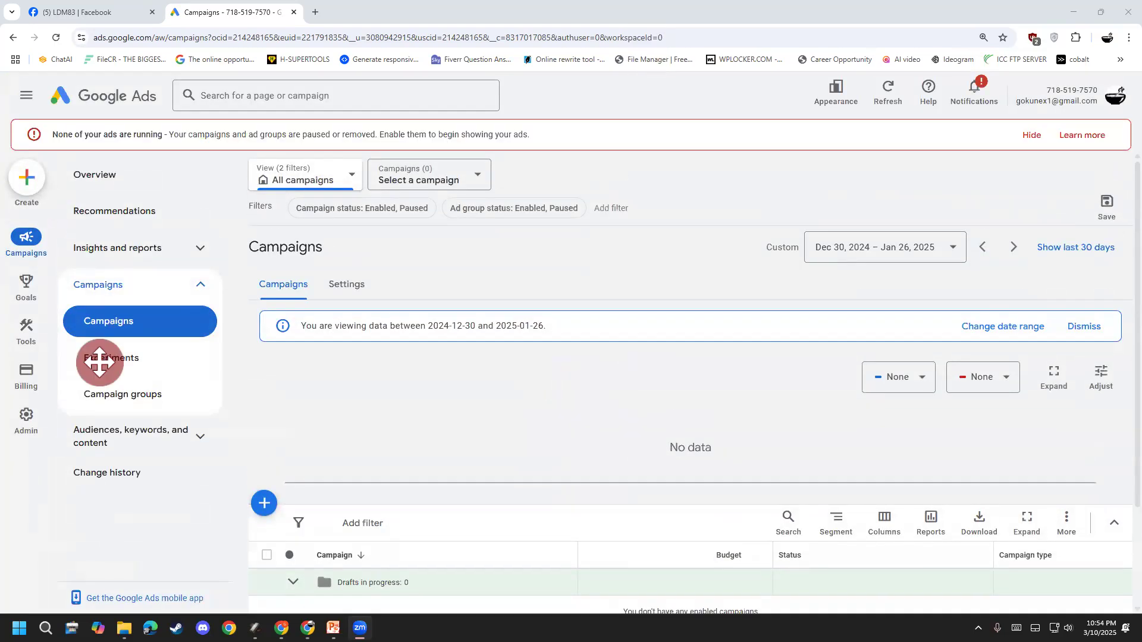
mouse_move(18, 315)
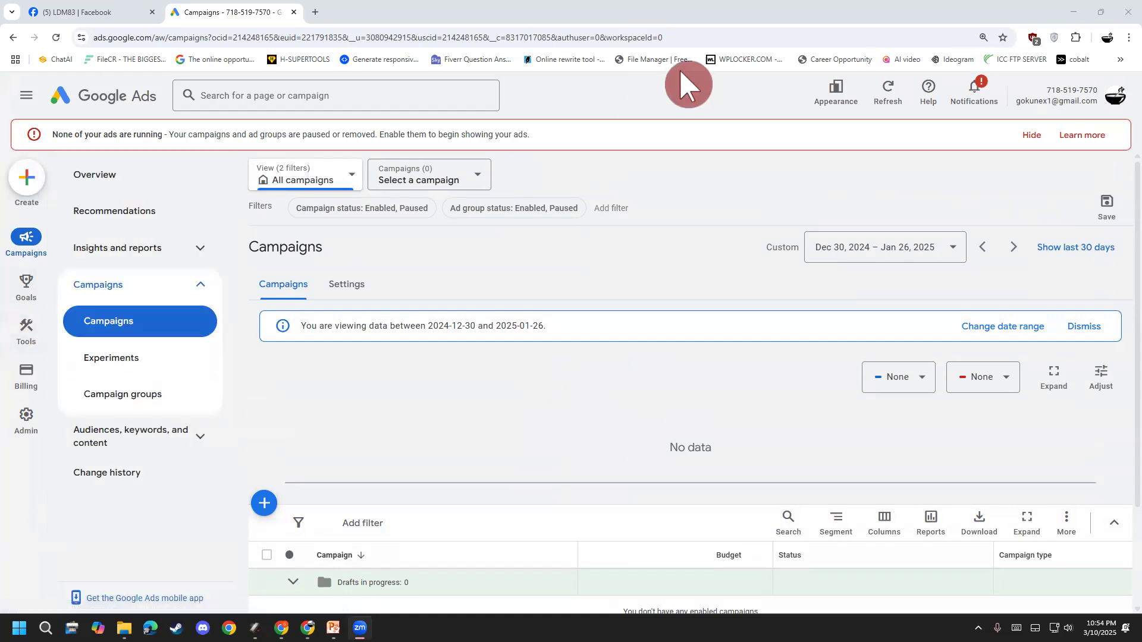
left_click_drag(38, 315, 37, 344)
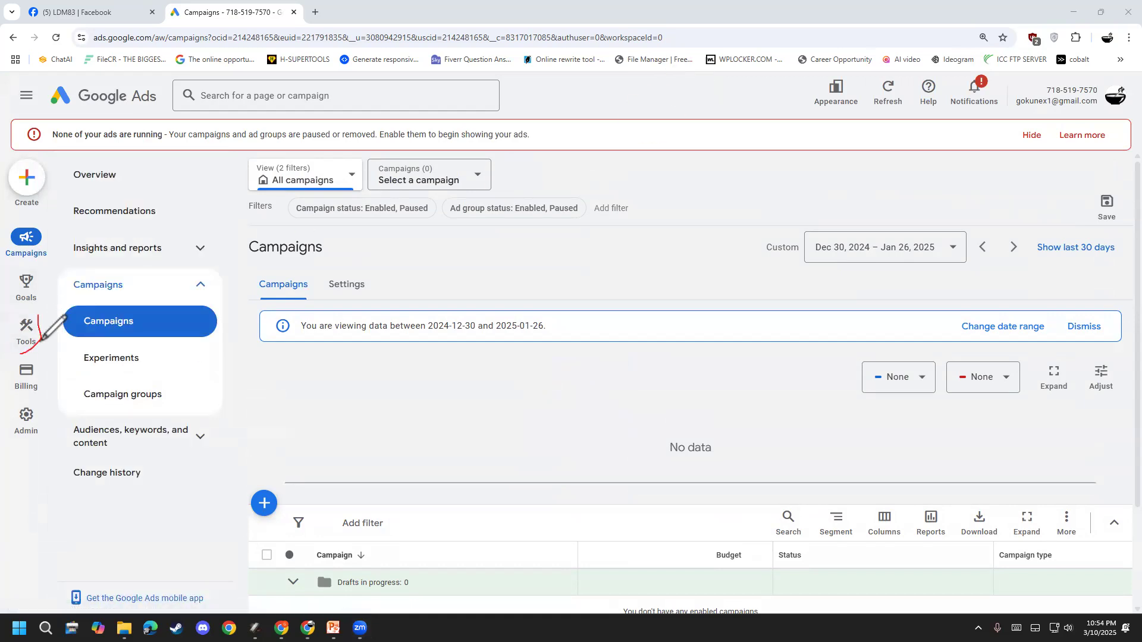
key("Escape")
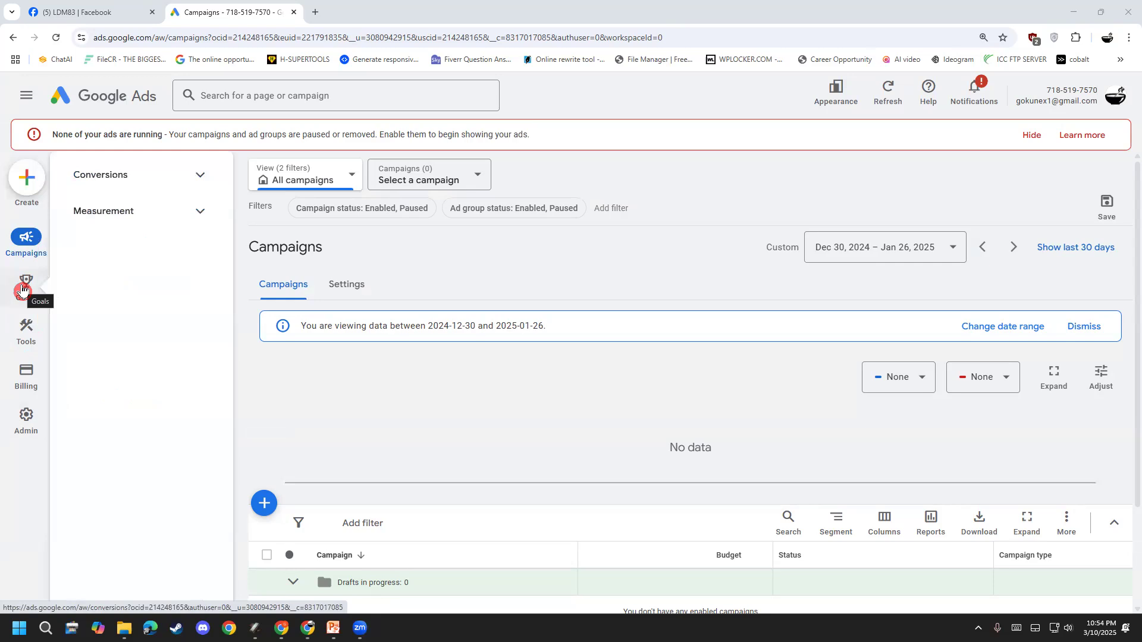
Step: Minimise the browser to show the Windows desktop
mouse_move(31, 333)
mouse_move(34, 382)
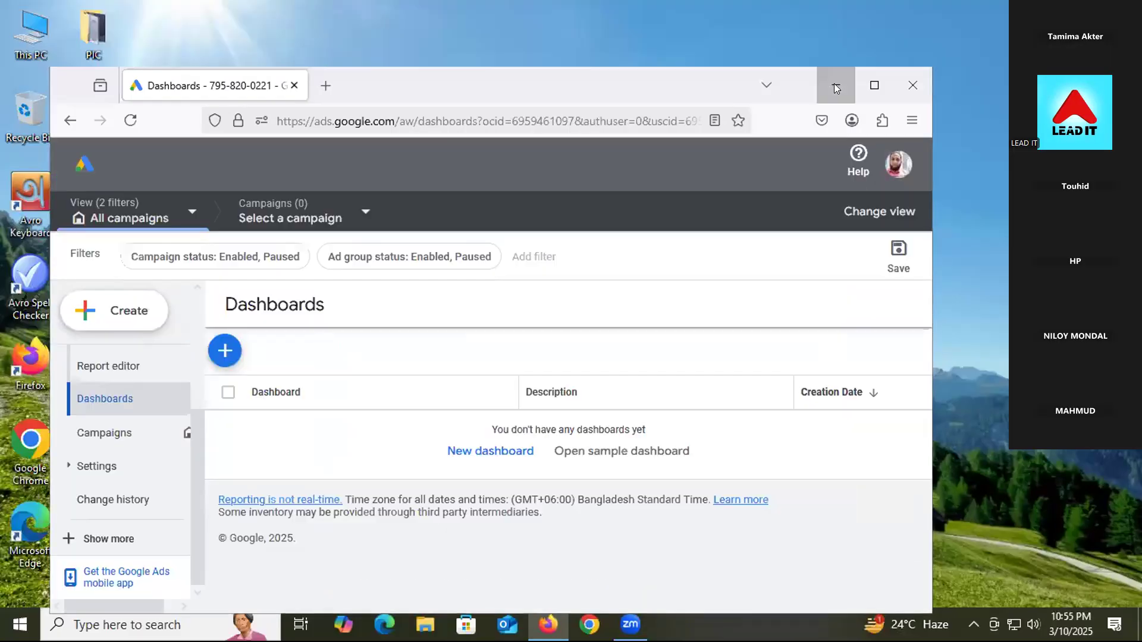
left_click(834, 84)
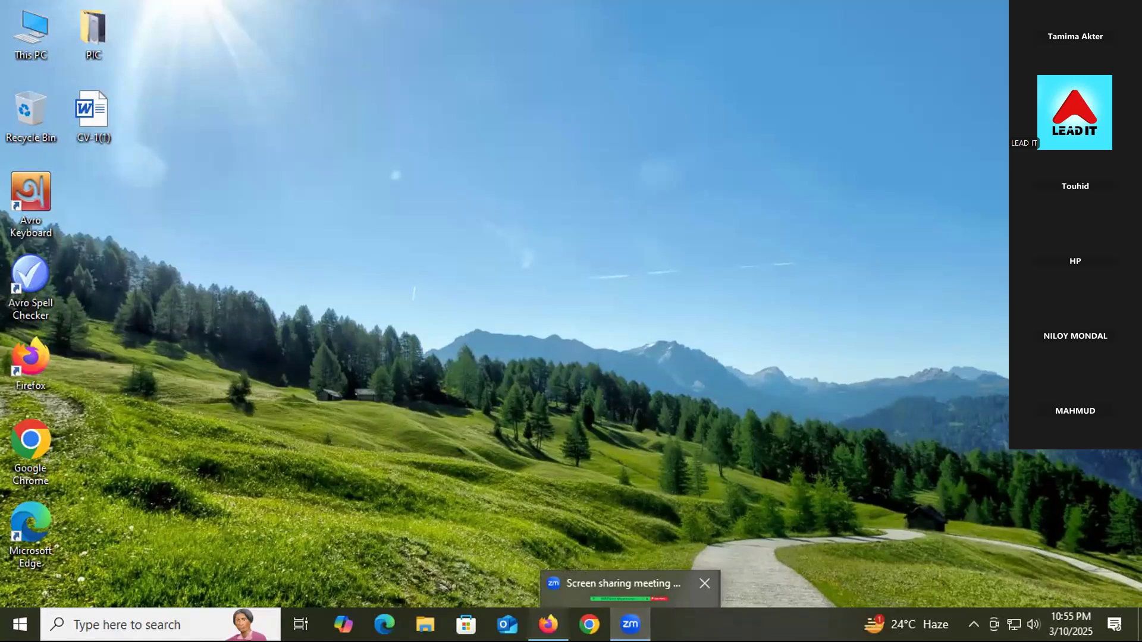
Step: Restore and maximise the browser, then go to Campaign settings from the sidebar
left_click(548, 625)
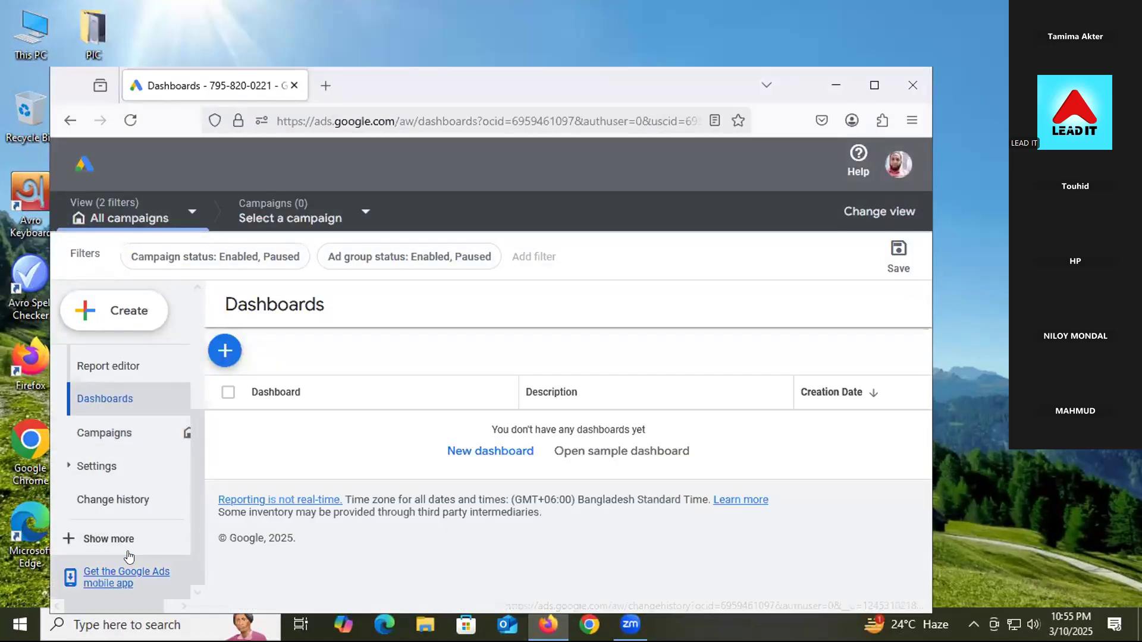
left_click(868, 75)
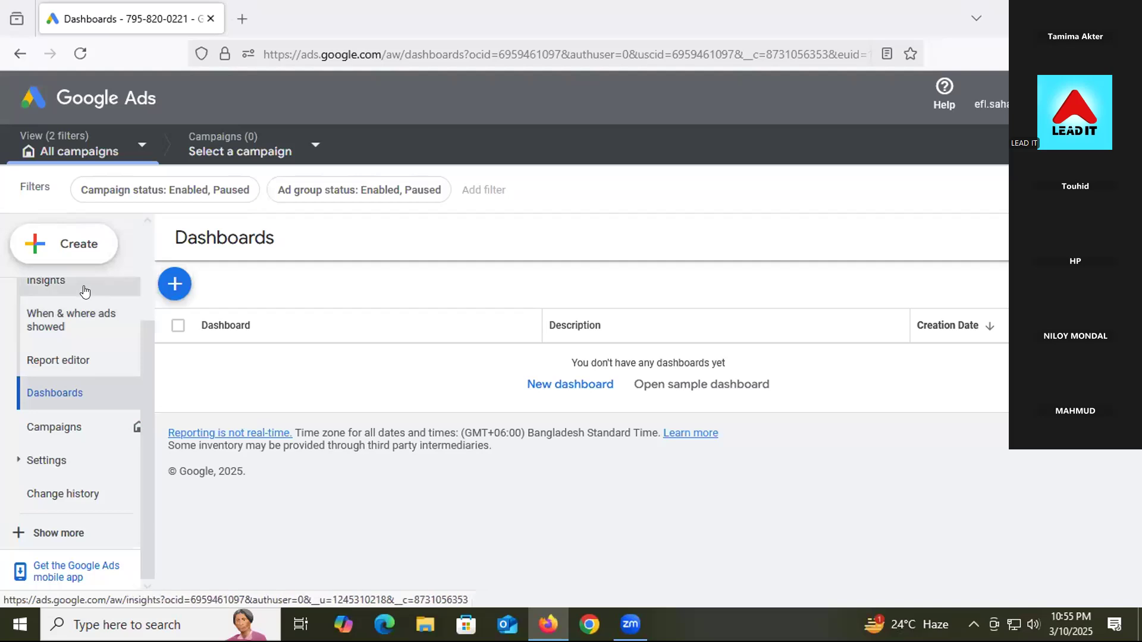
scroll(66, 507, "up", 2)
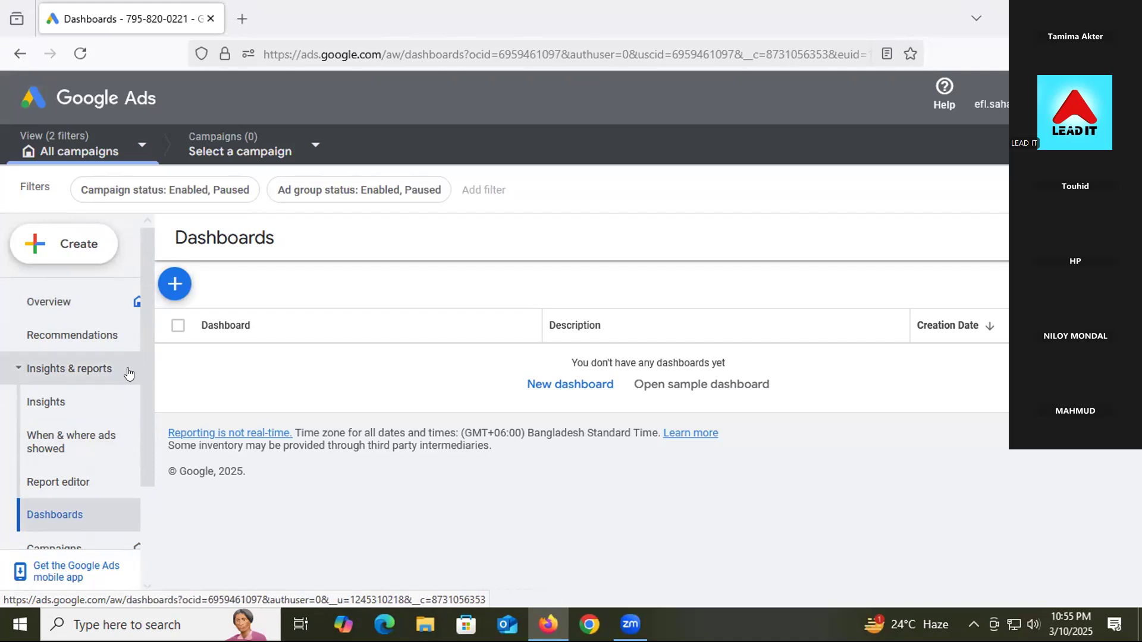
scroll(88, 463, "down", 2)
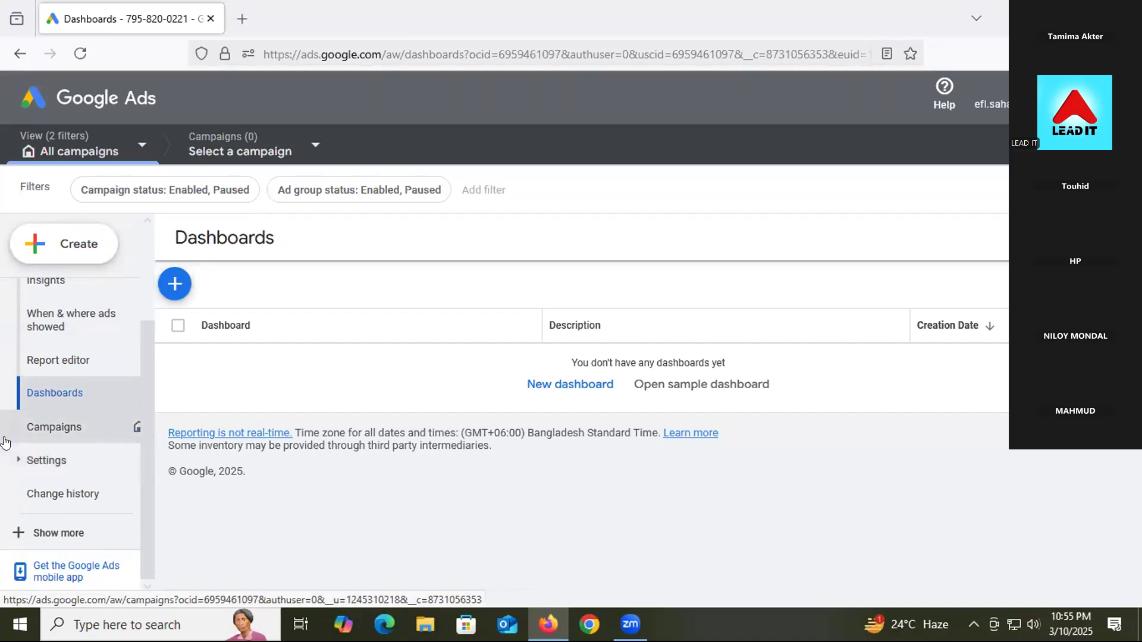
left_click(46, 462)
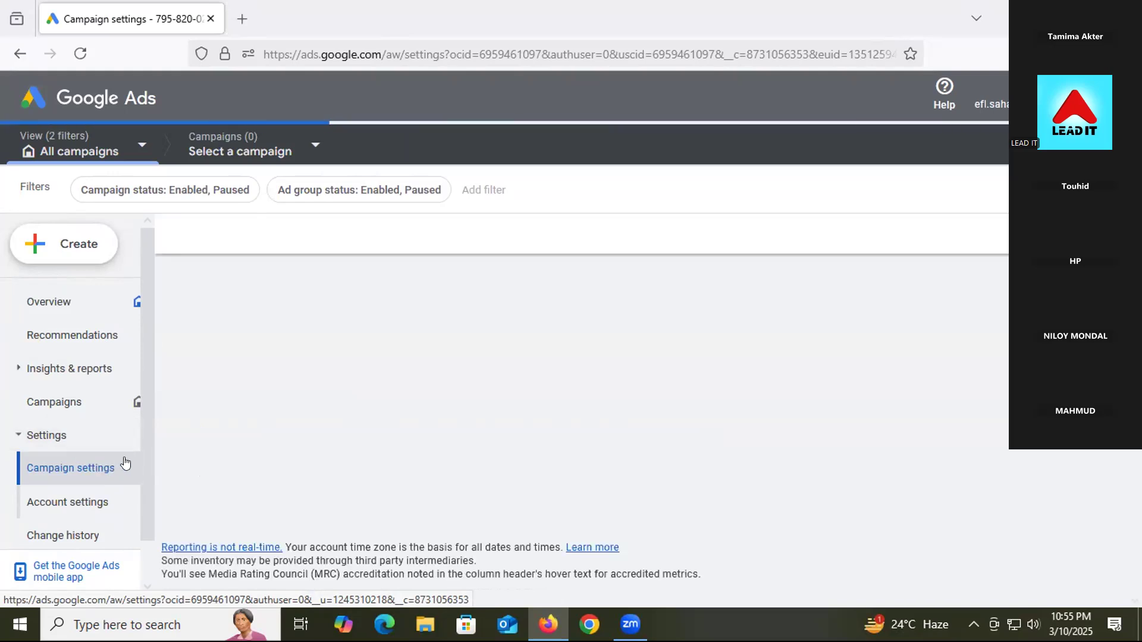
Step: Collapse Settings, expand Show more in the sidebar, and open the Locations page
scroll(96, 470, "down", 1)
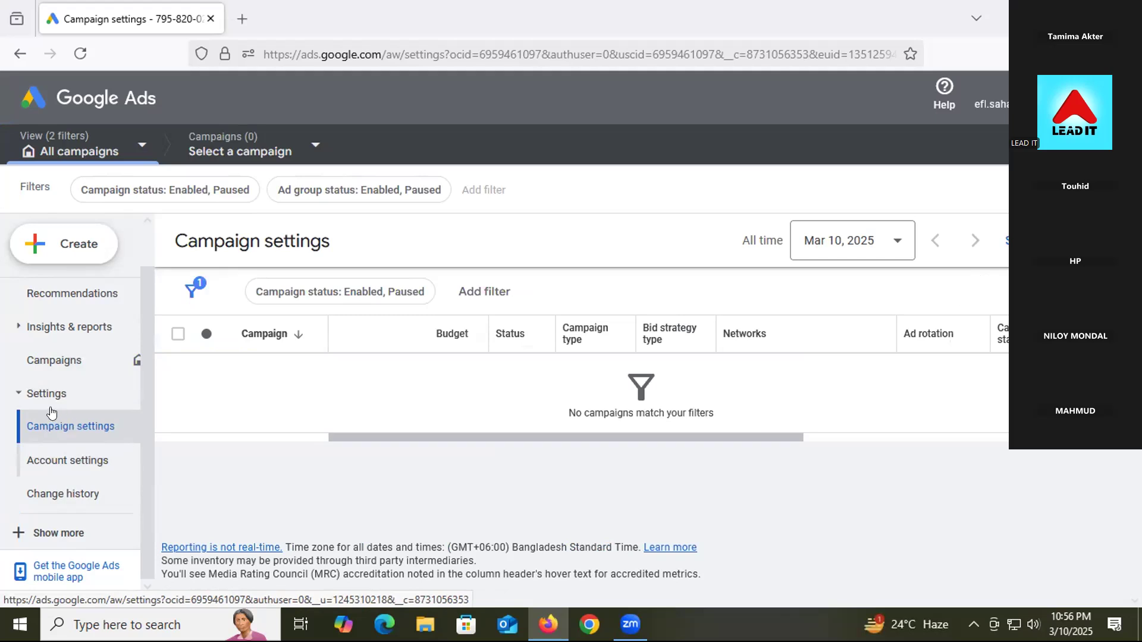
left_click(19, 394)
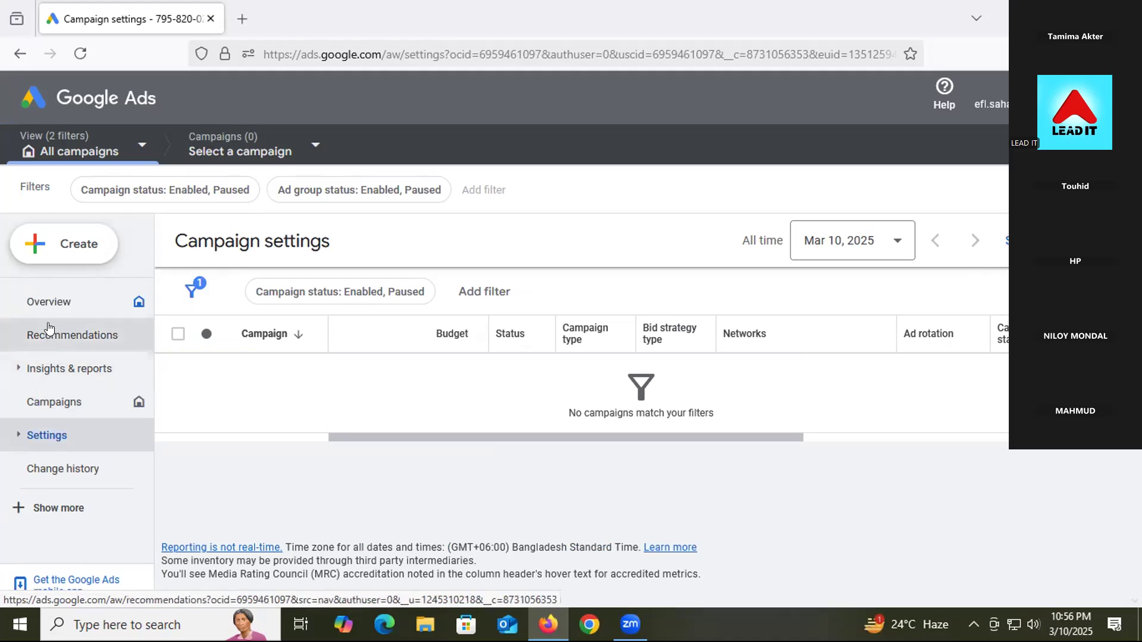
left_click(57, 512)
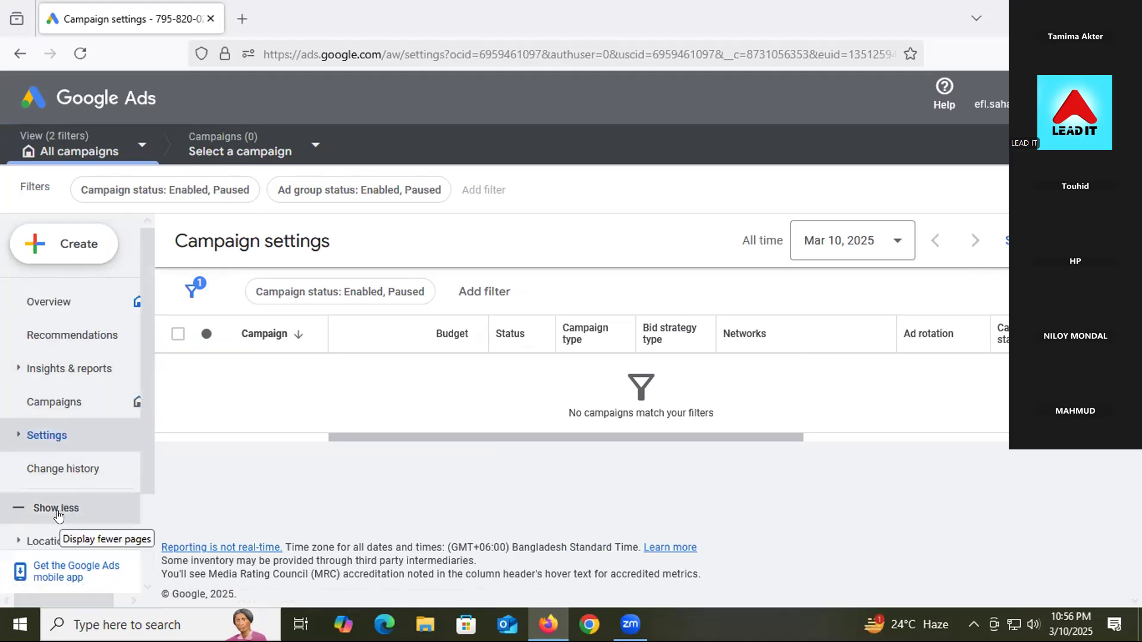
scroll(66, 494, "down", 2)
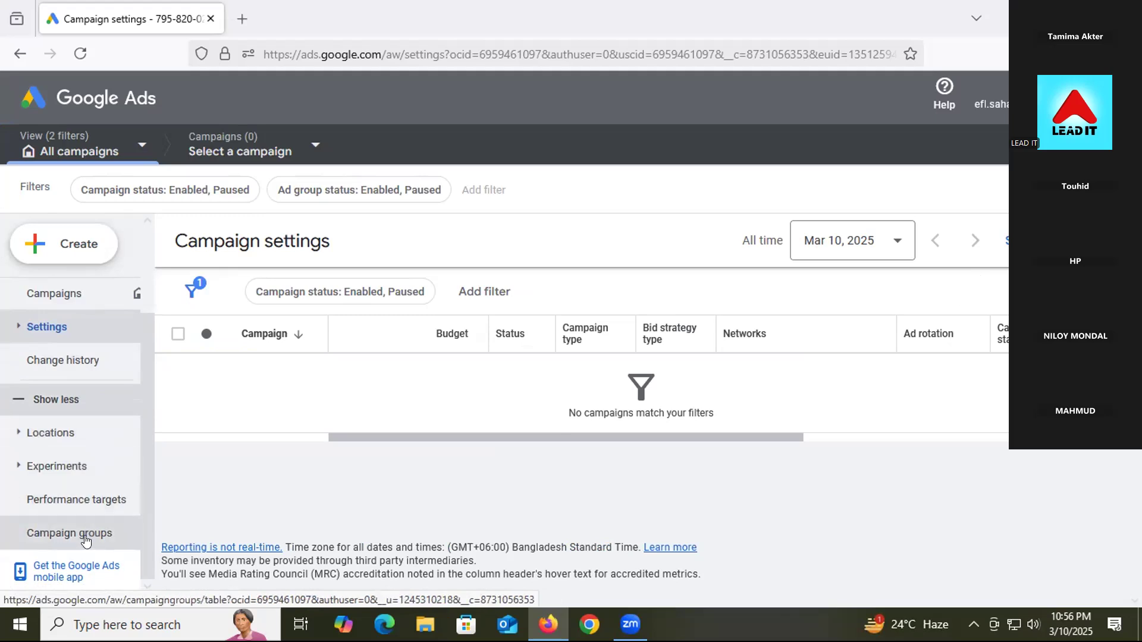
scroll(67, 452, "up", 3)
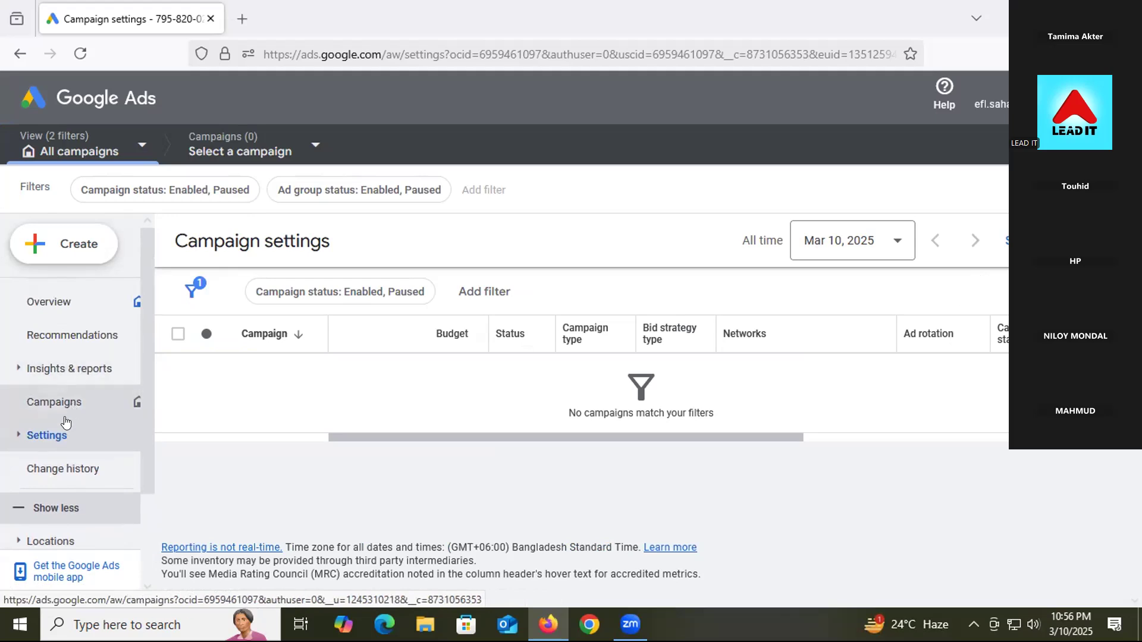
scroll(87, 467, "down", 2)
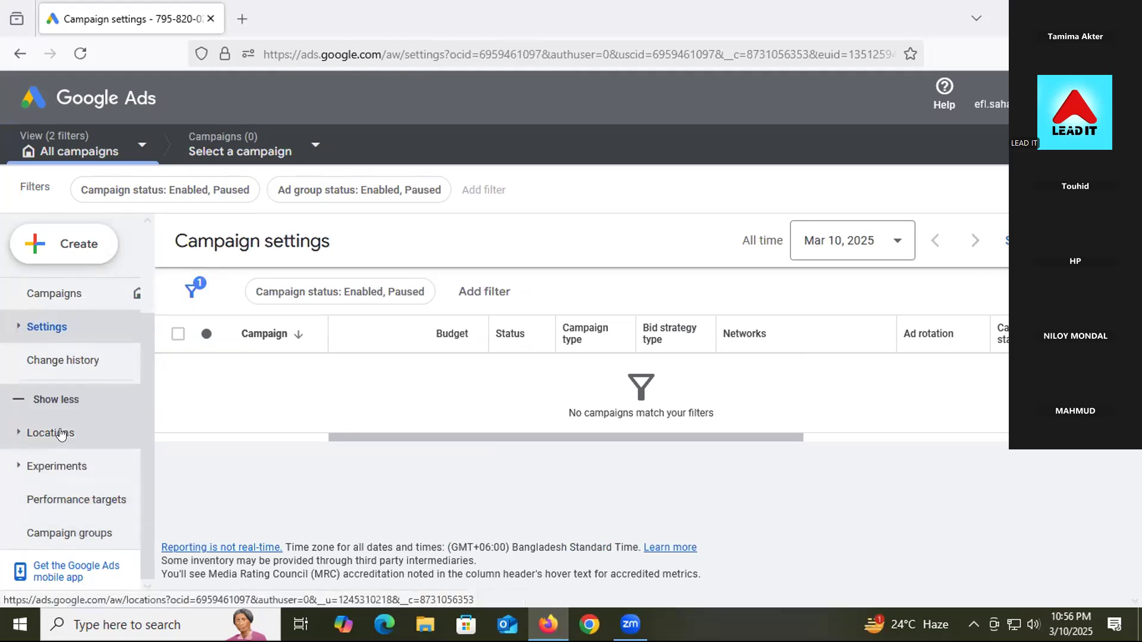
scroll(94, 408, "up", 2)
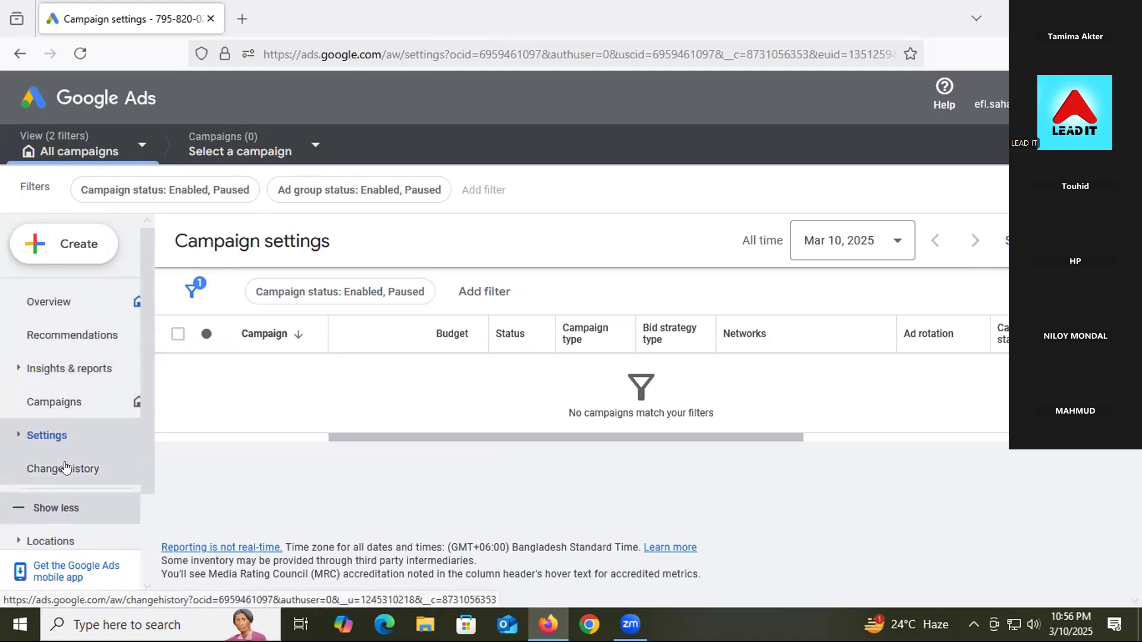
scroll(75, 473, "down", 2)
scroll(73, 474, "down", 1)
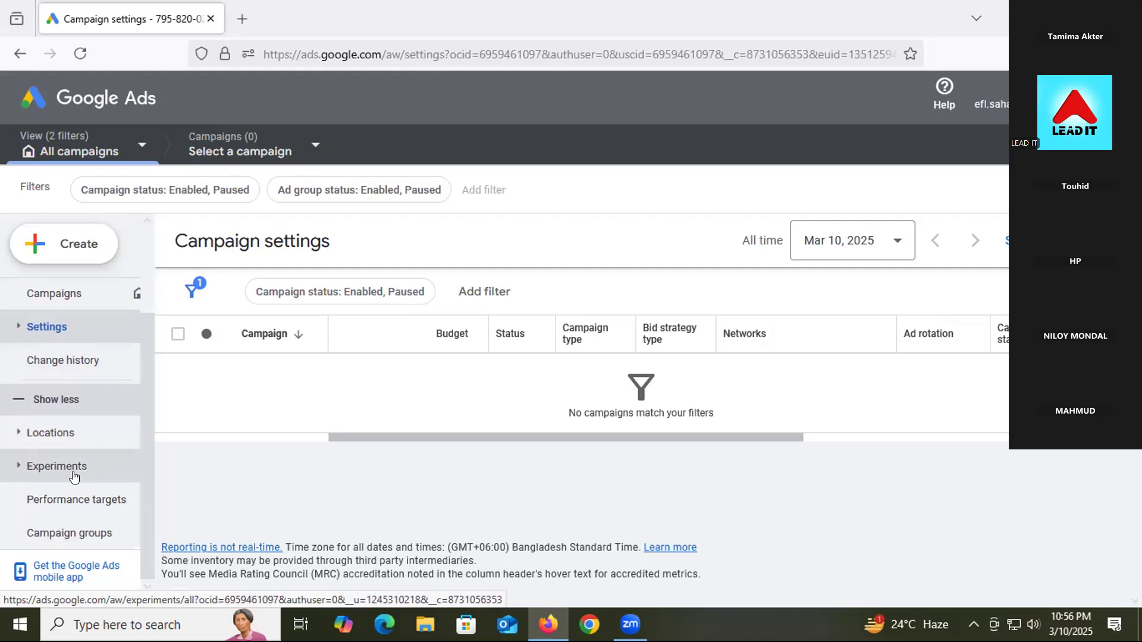
left_click(72, 434)
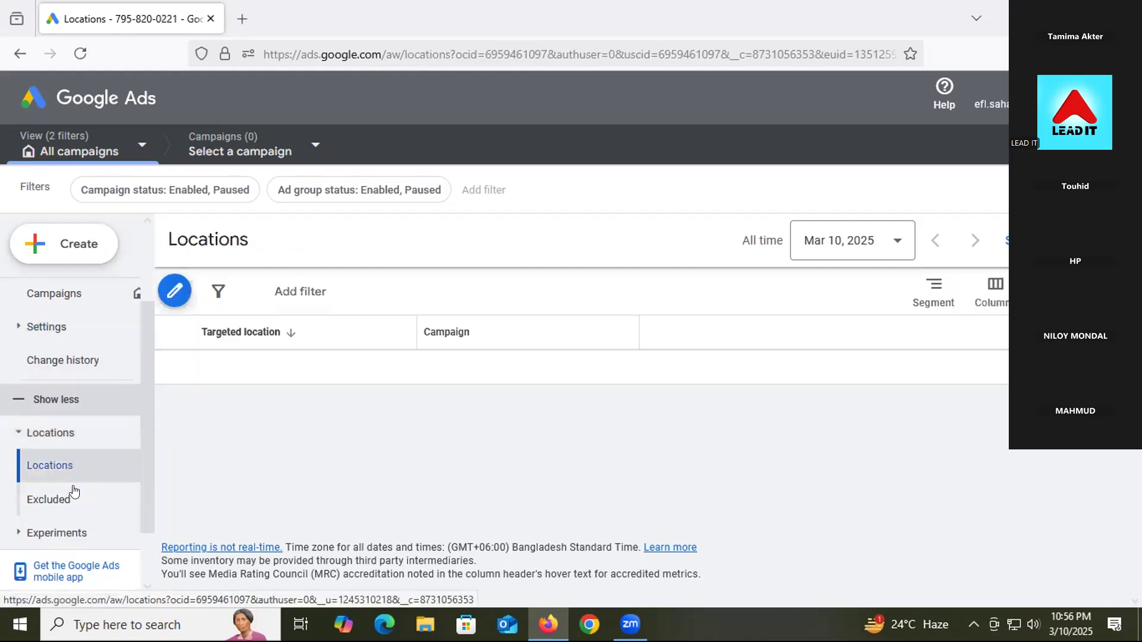
Step: Expand Settings in the sidebar and open Account settings
scroll(64, 474, "down", 2)
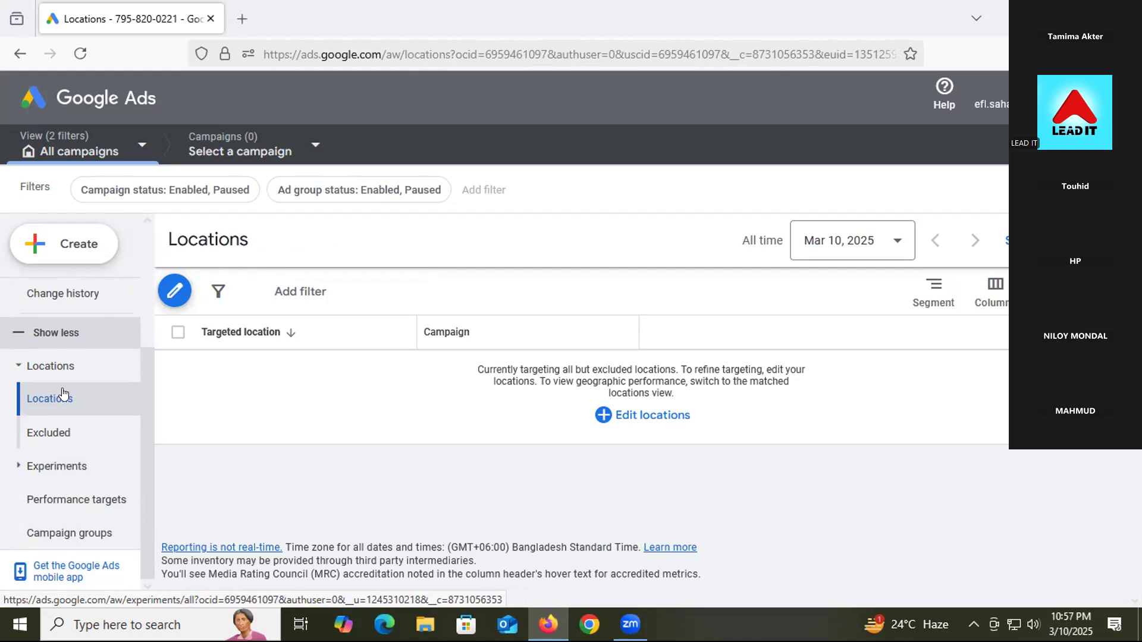
scroll(24, 367, "up", 3)
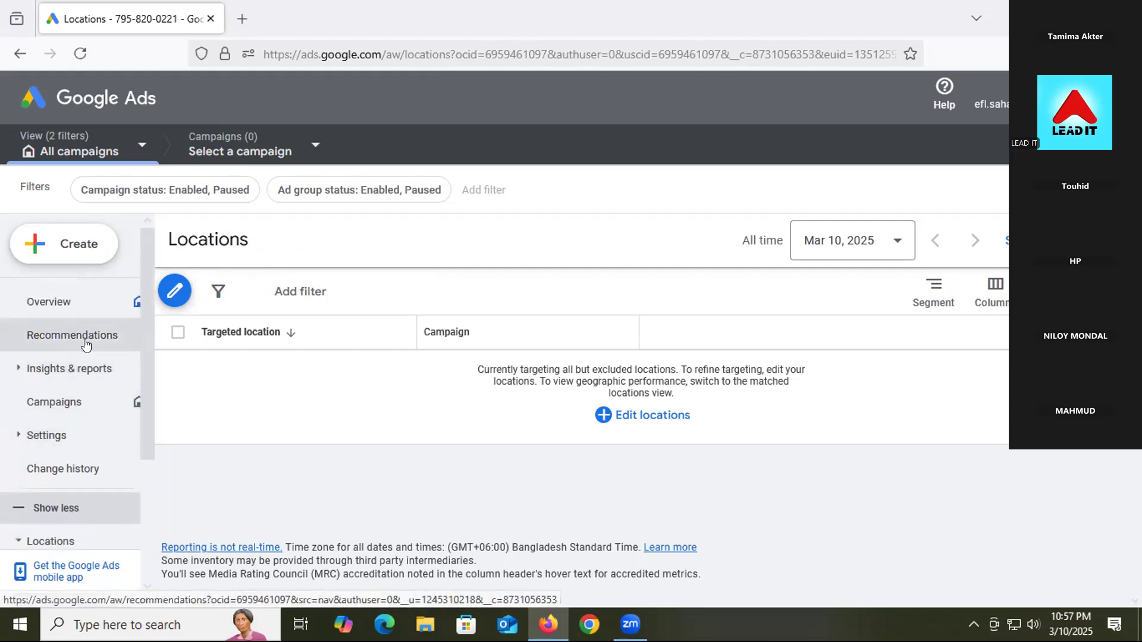
left_click(50, 439)
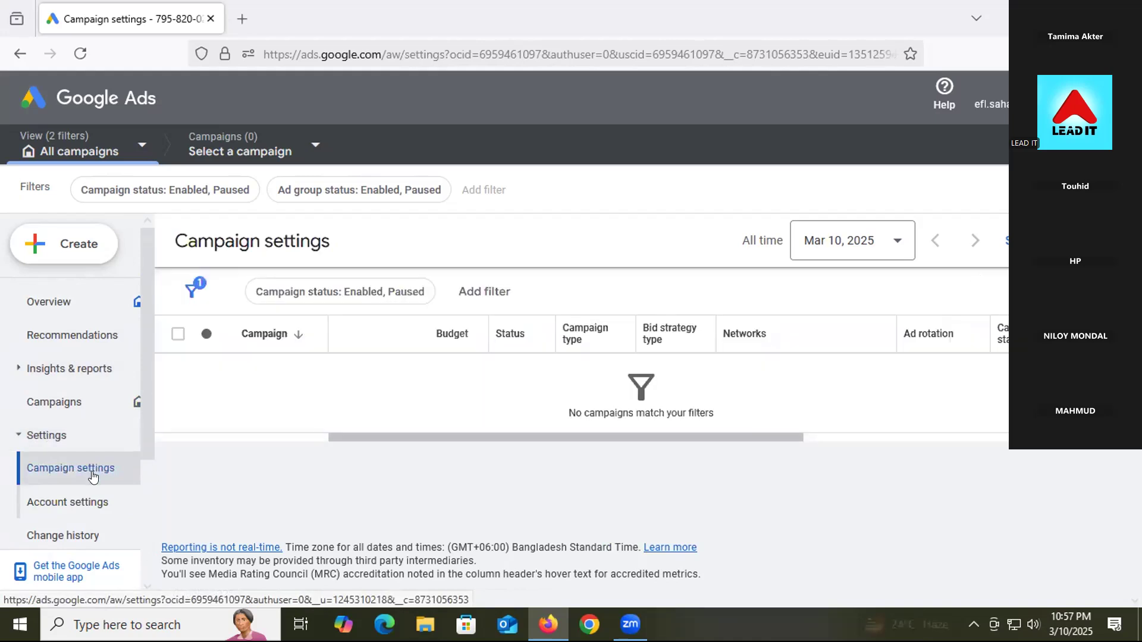
left_click(89, 503)
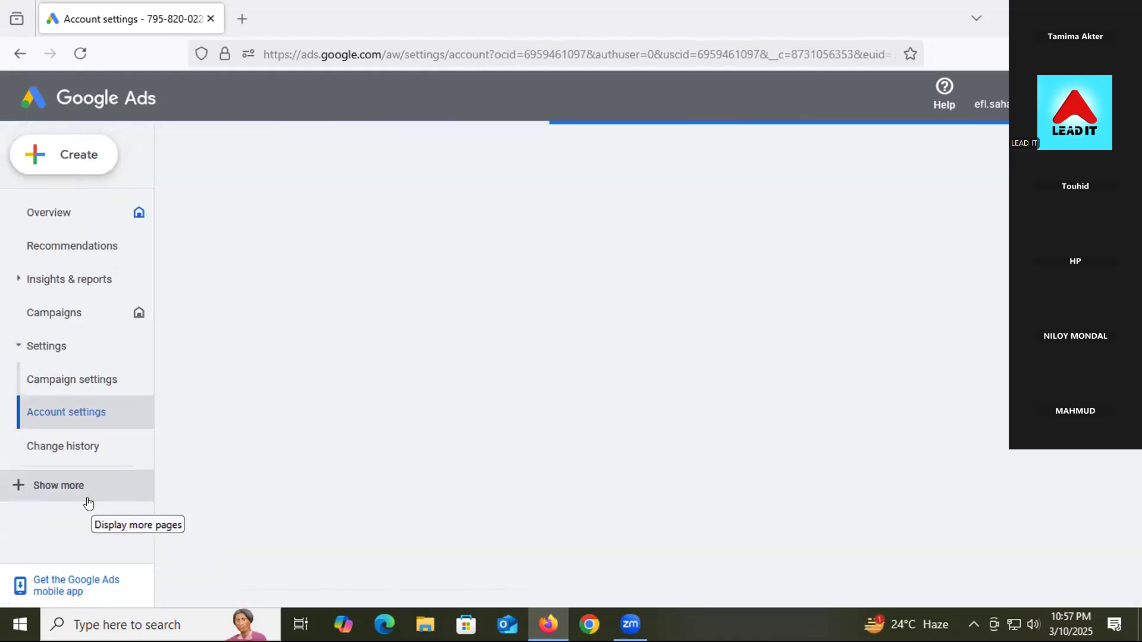
Step: In Account settings, set the account name to the account holder's full name and save
left_click(70, 408)
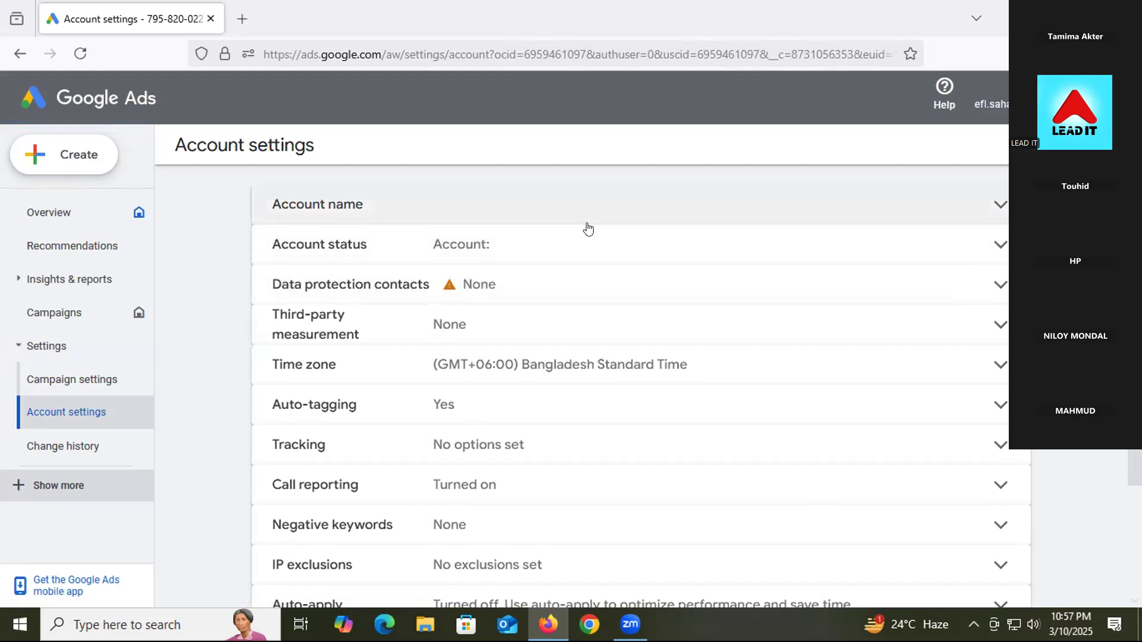
left_click(505, 252)
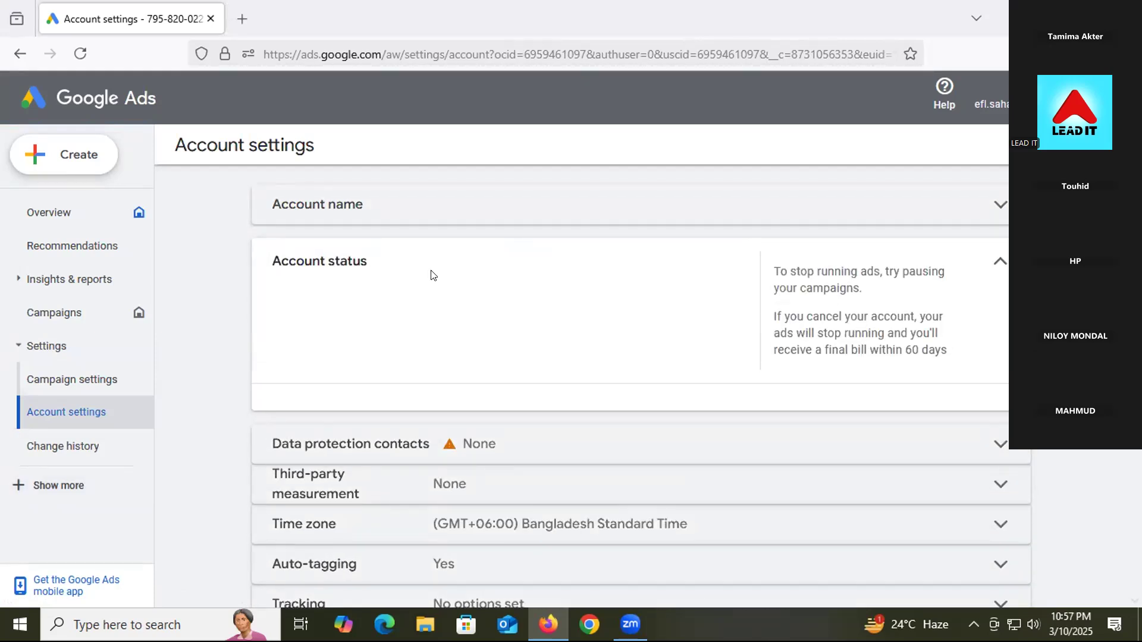
left_click(467, 210)
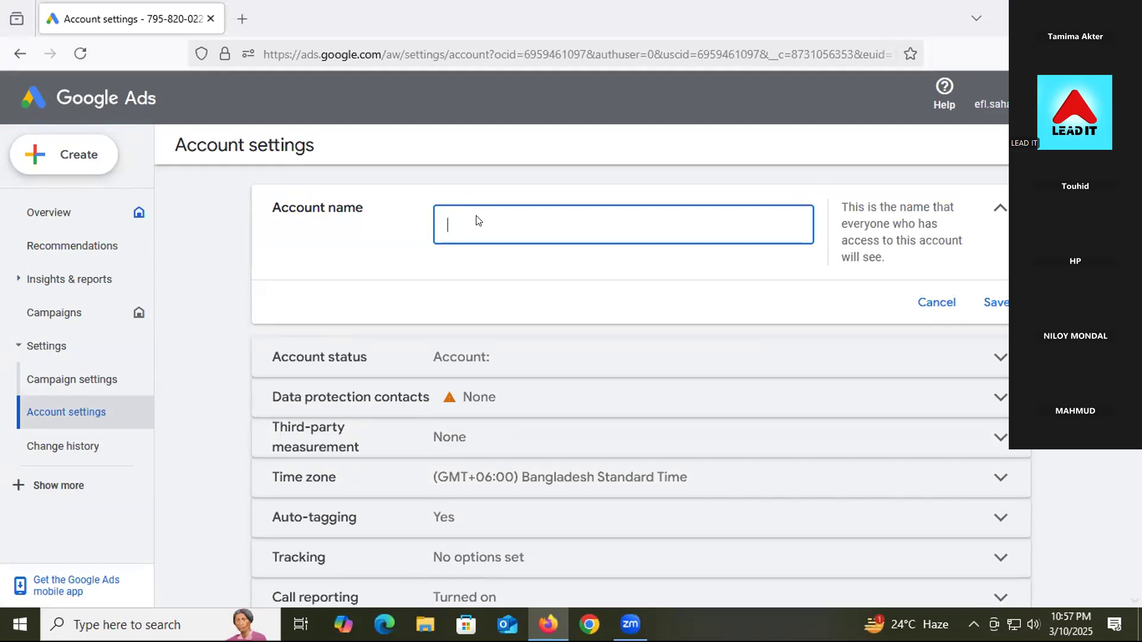
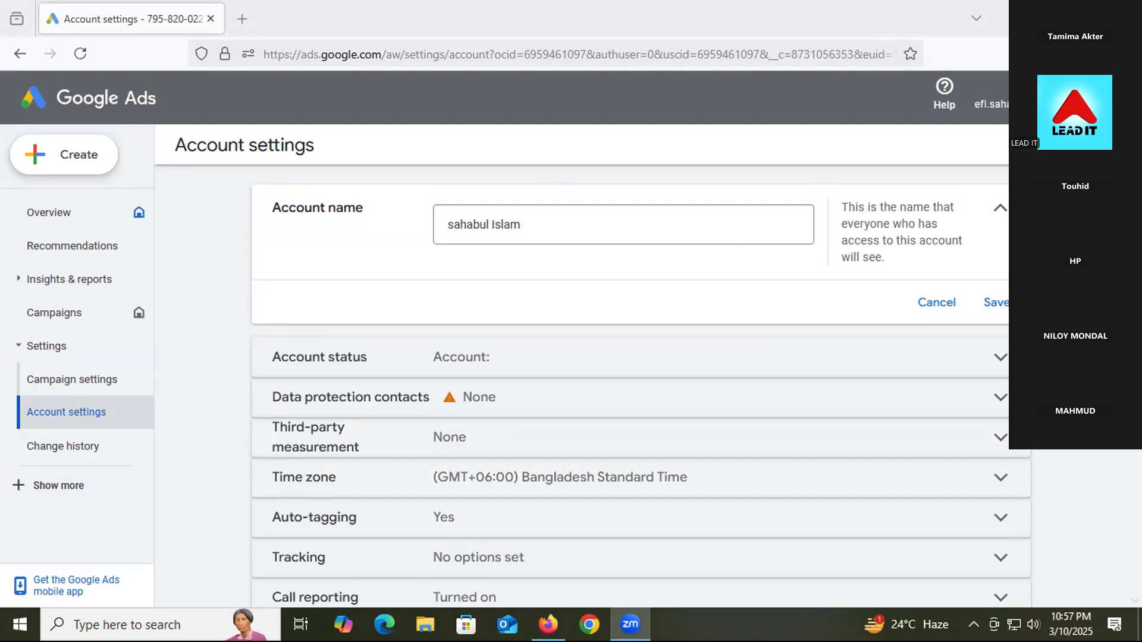
left_click(1084, 18)
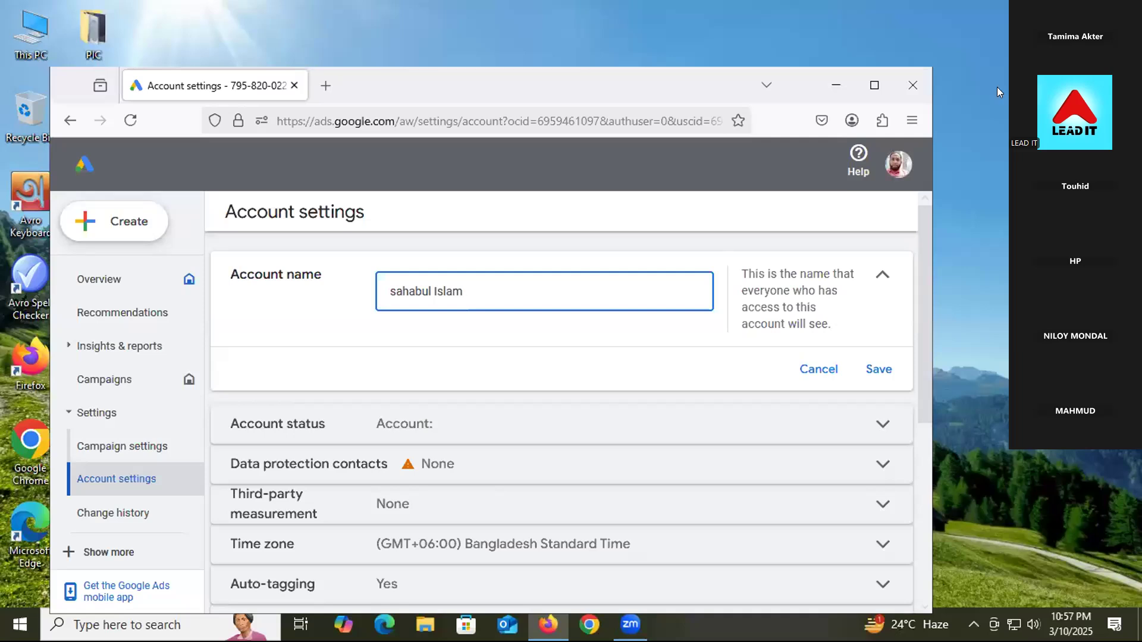
left_click(875, 370)
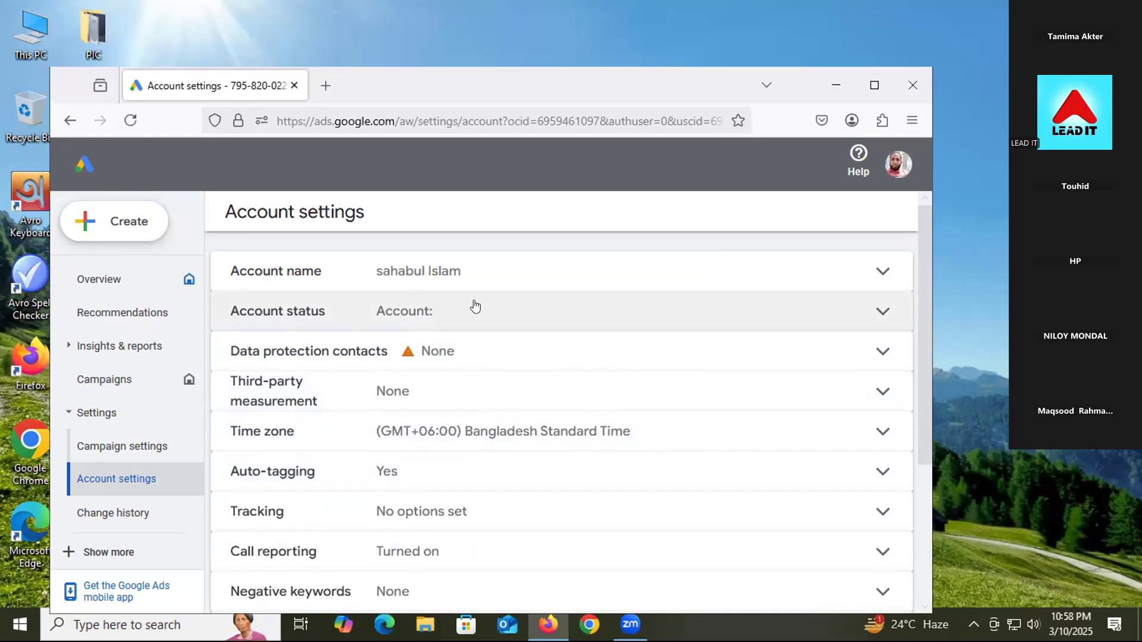
Step: In Data protection contacts, enter the primary contact's full name (without the stray comma) and e-mail address
left_click(436, 361)
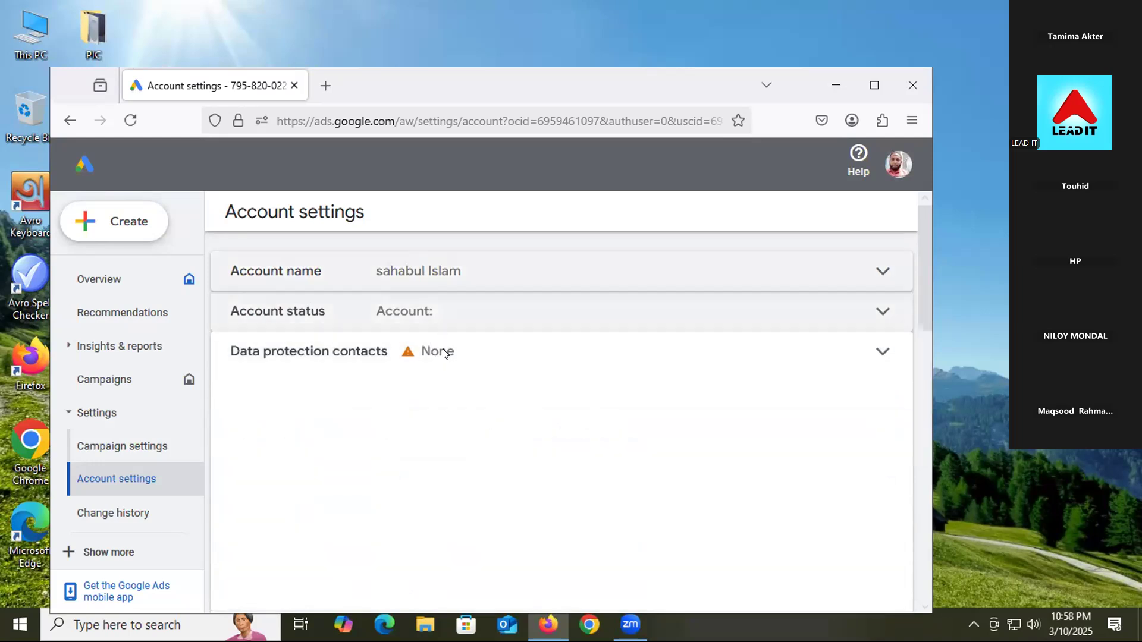
scroll(478, 386, "down", 2)
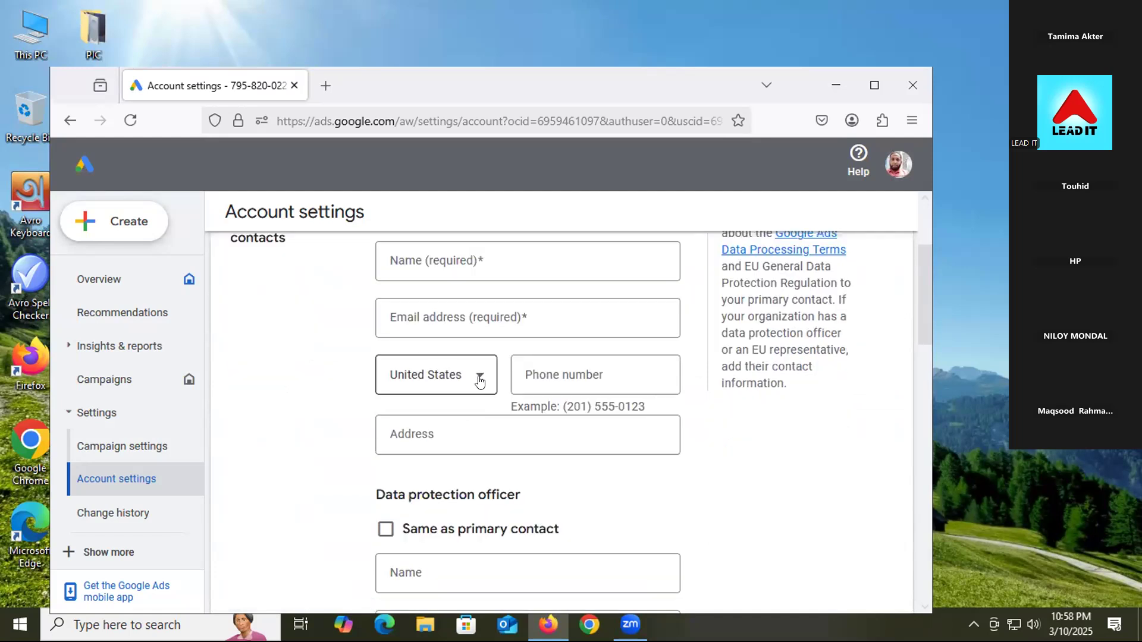
left_click(462, 261)
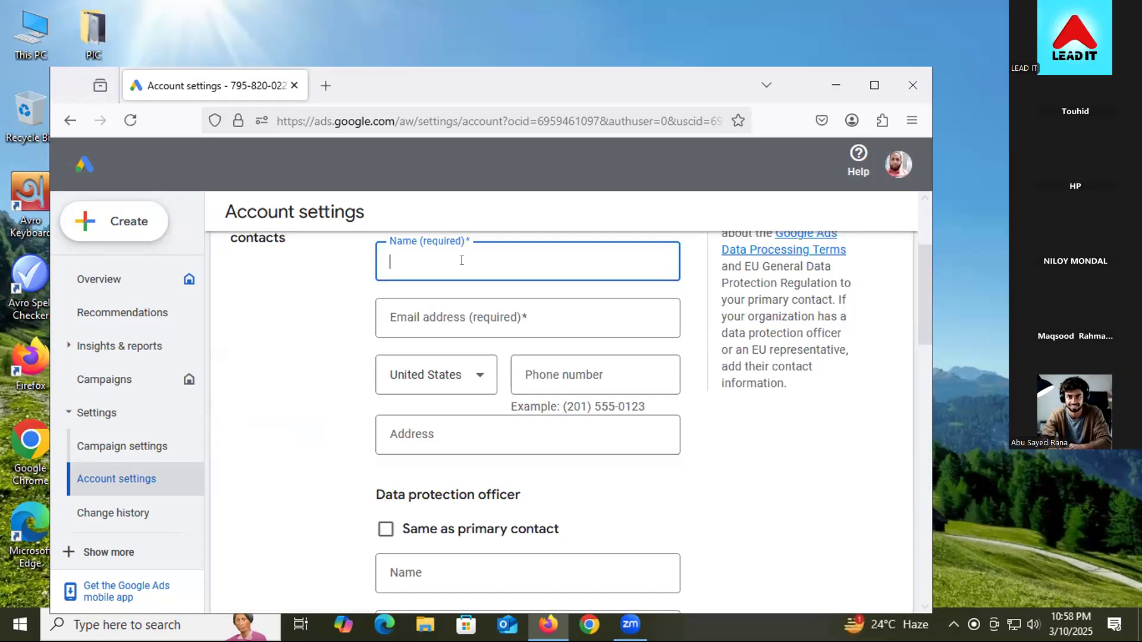
left_click(396, 306)
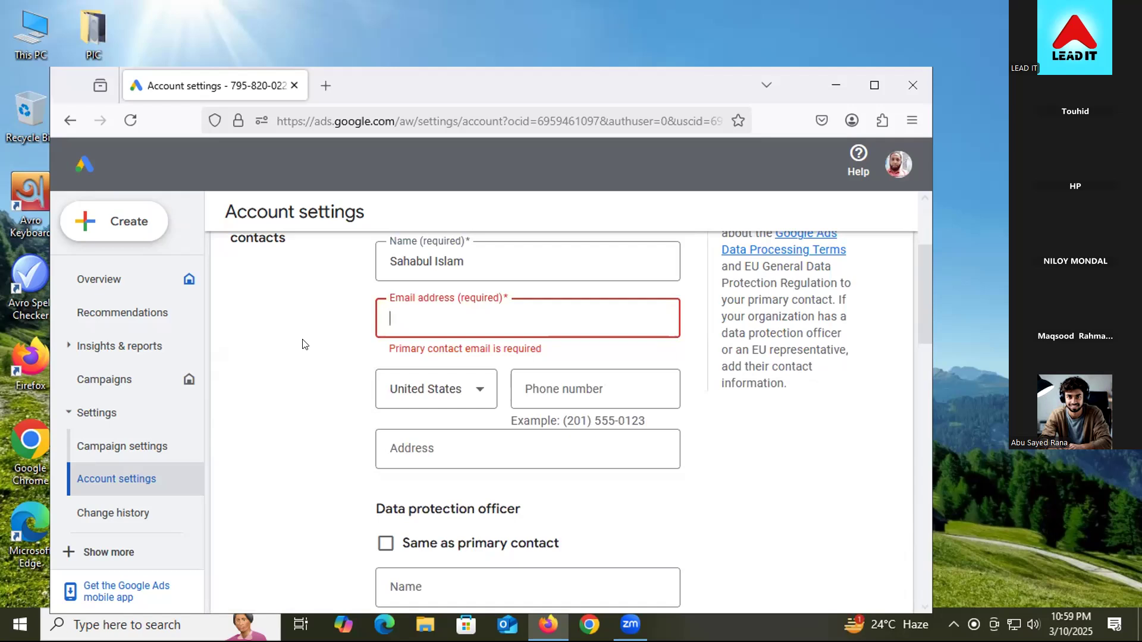
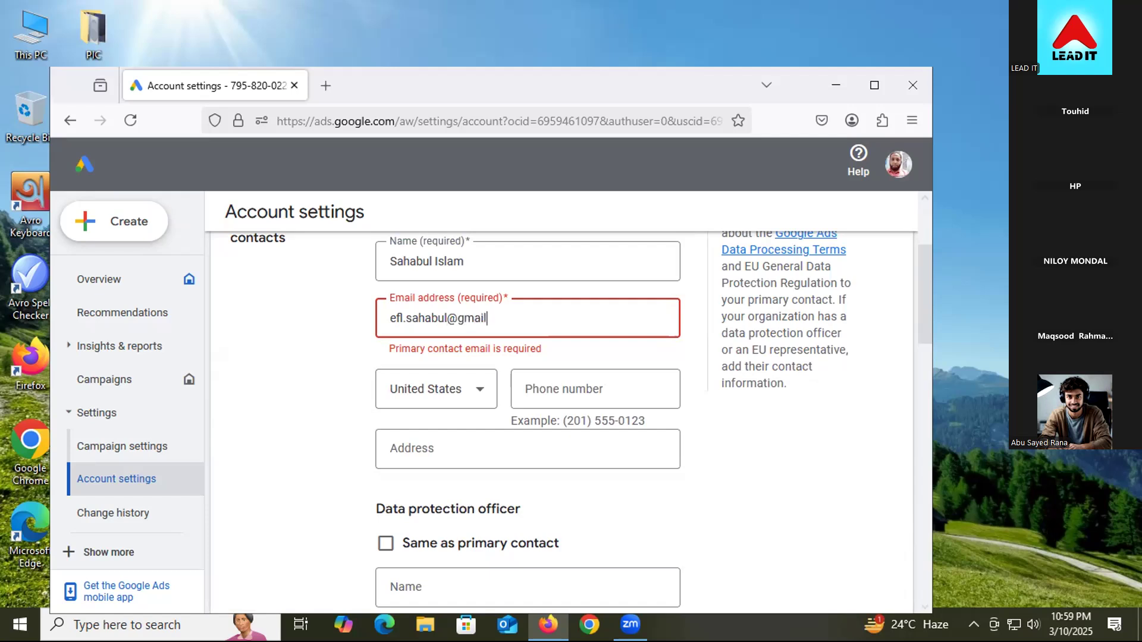
left_click(447, 388)
Step: Choose Bangladesh from the phone-country list for the primary contact's phone number
left_click(446, 388)
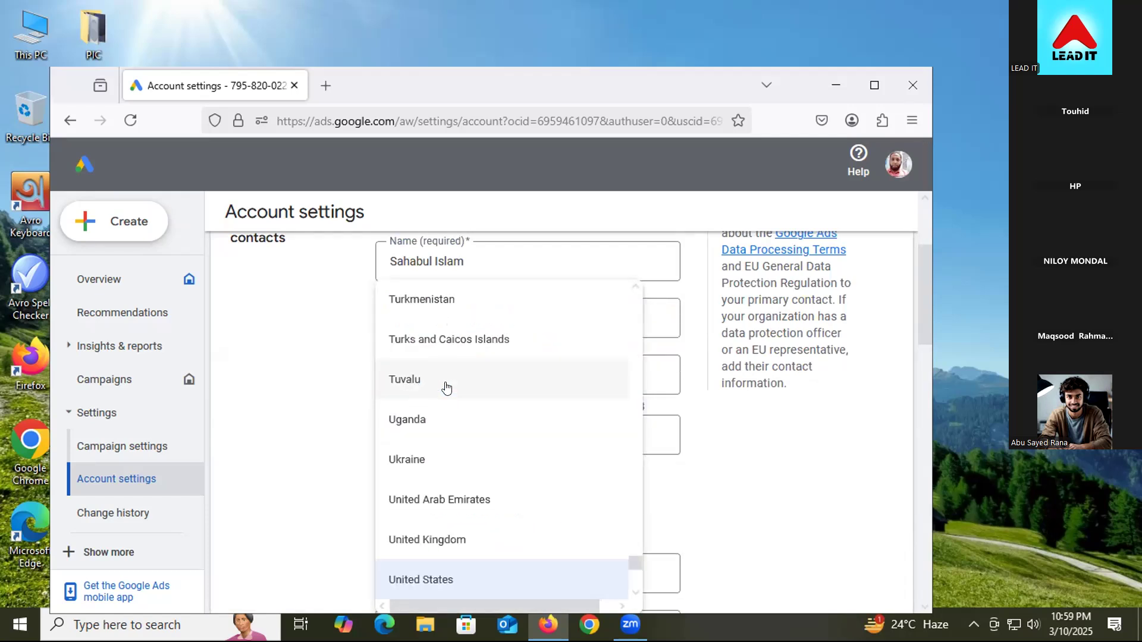
scroll(447, 404, "down", 5)
scroll(447, 485, "down", 5)
scroll(450, 464, "up", 10)
scroll(448, 452, "up", 15)
scroll(448, 447, "up", 10)
scroll(446, 447, "up", 10)
scroll(445, 449, "up", 10)
scroll(440, 449, "up", 10)
scroll(440, 449, "up", 8)
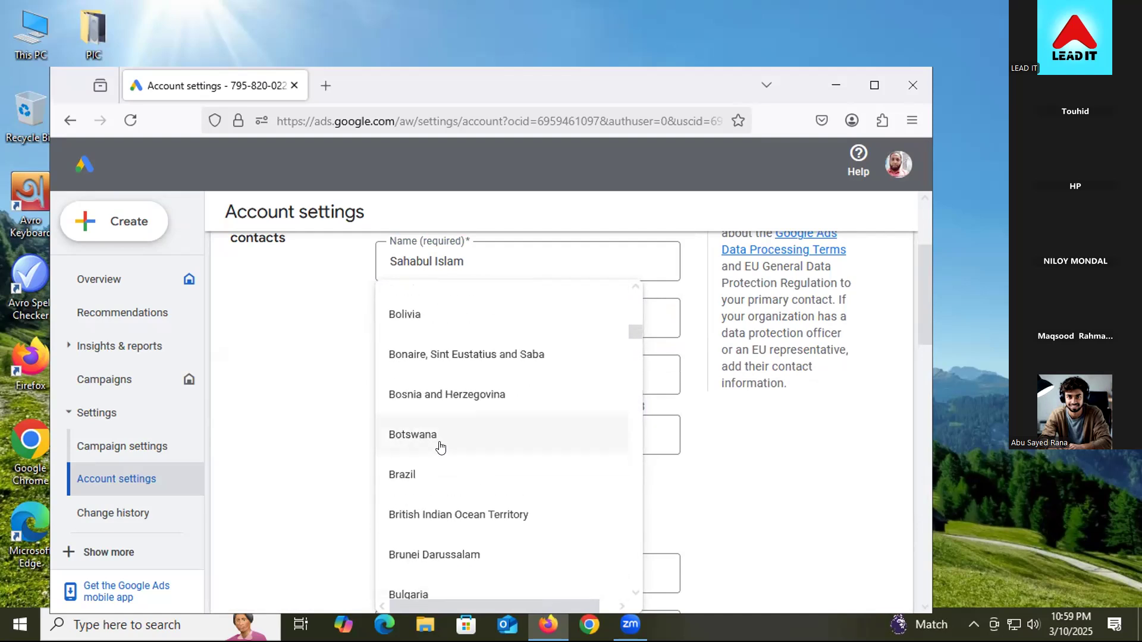
scroll(441, 449, "up", 2)
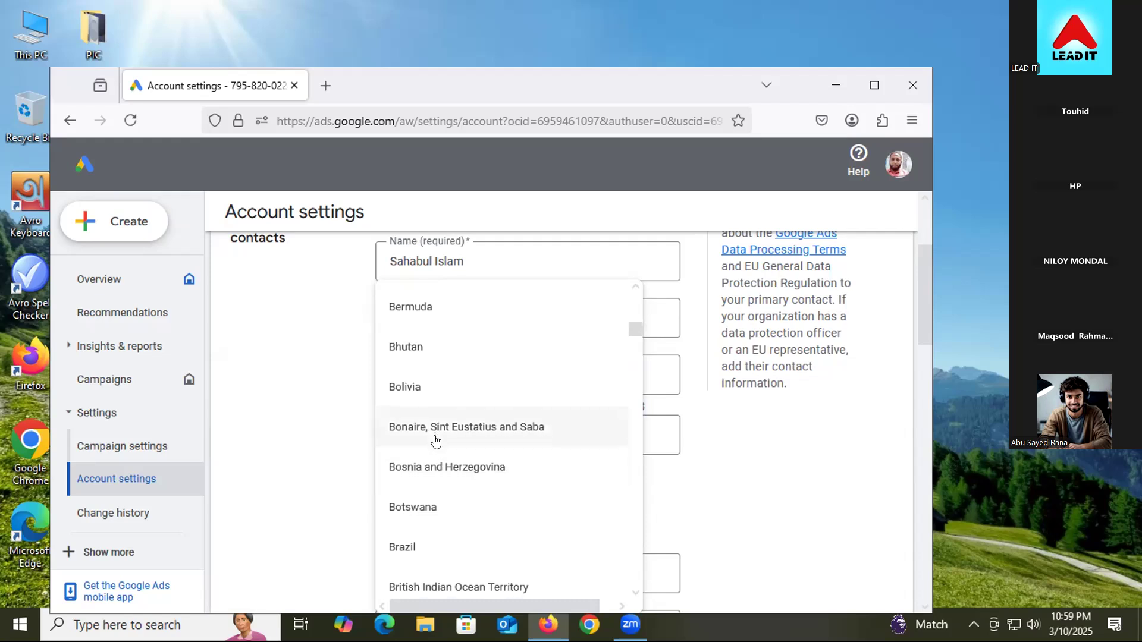
scroll(438, 476, "down", 2)
scroll(438, 488, "down", 2)
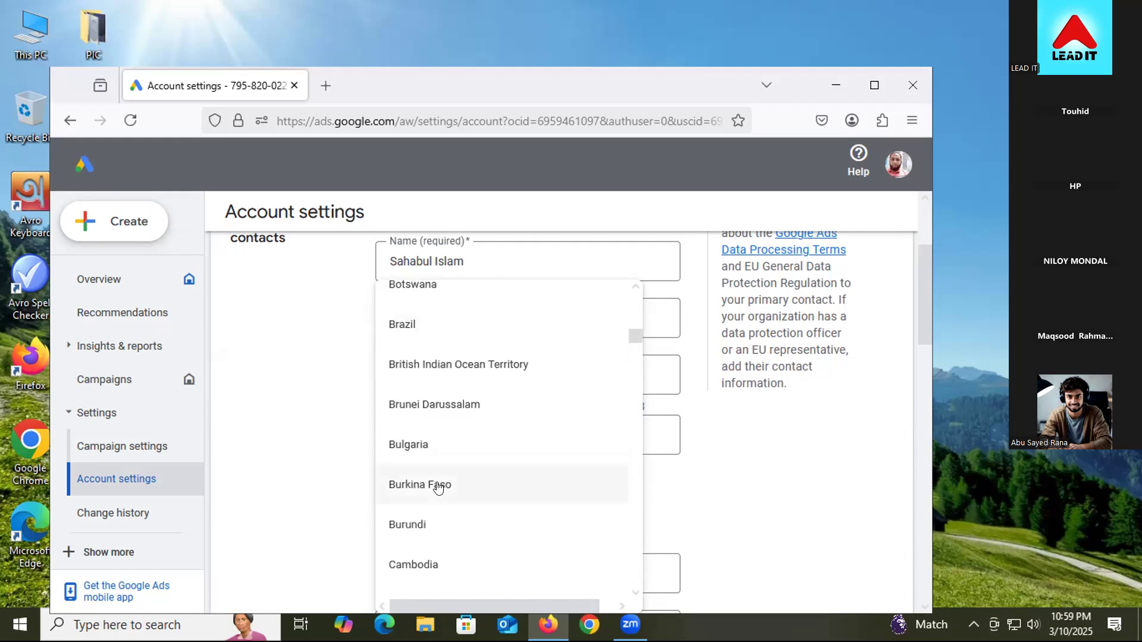
scroll(439, 486, "up", 5)
scroll(435, 481, "up", 8)
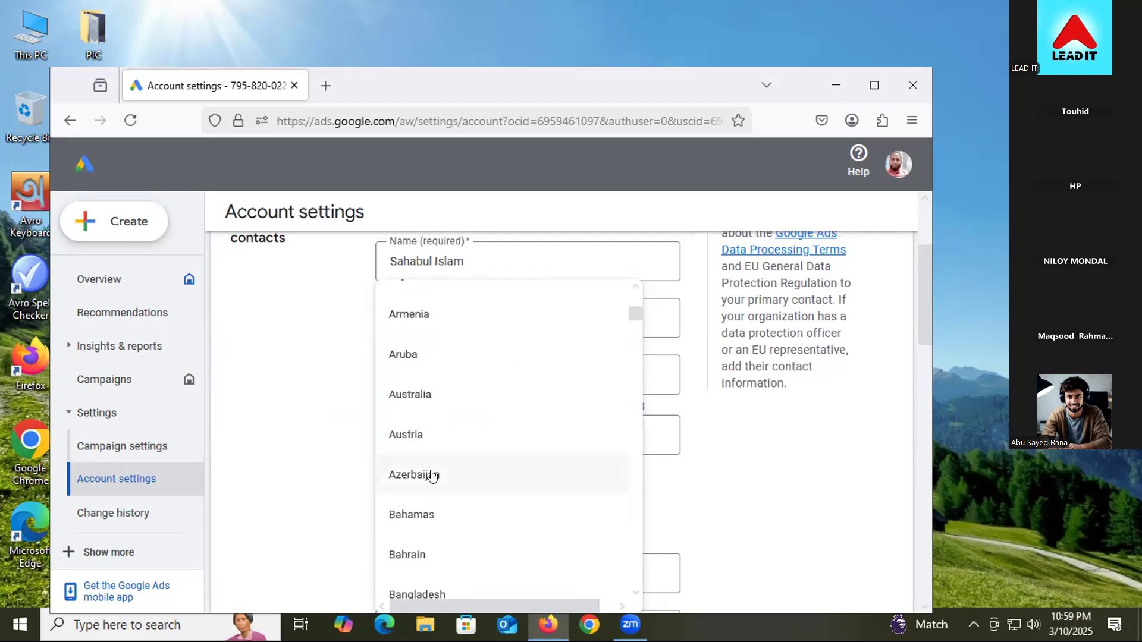
scroll(429, 553, "down", 1)
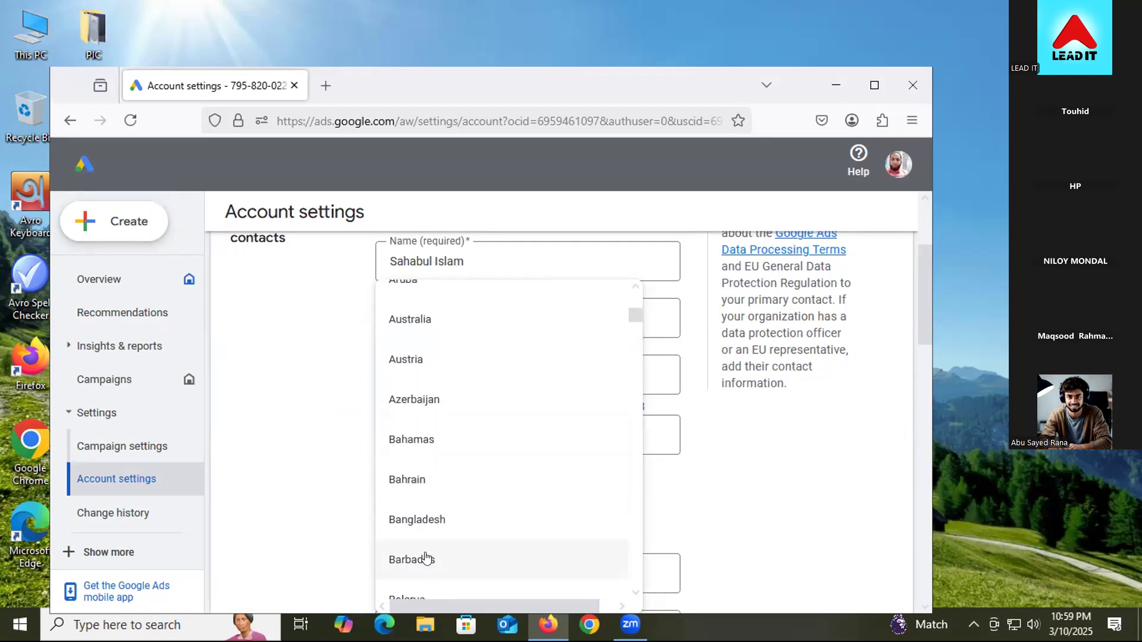
left_click(424, 520)
left_click(561, 362)
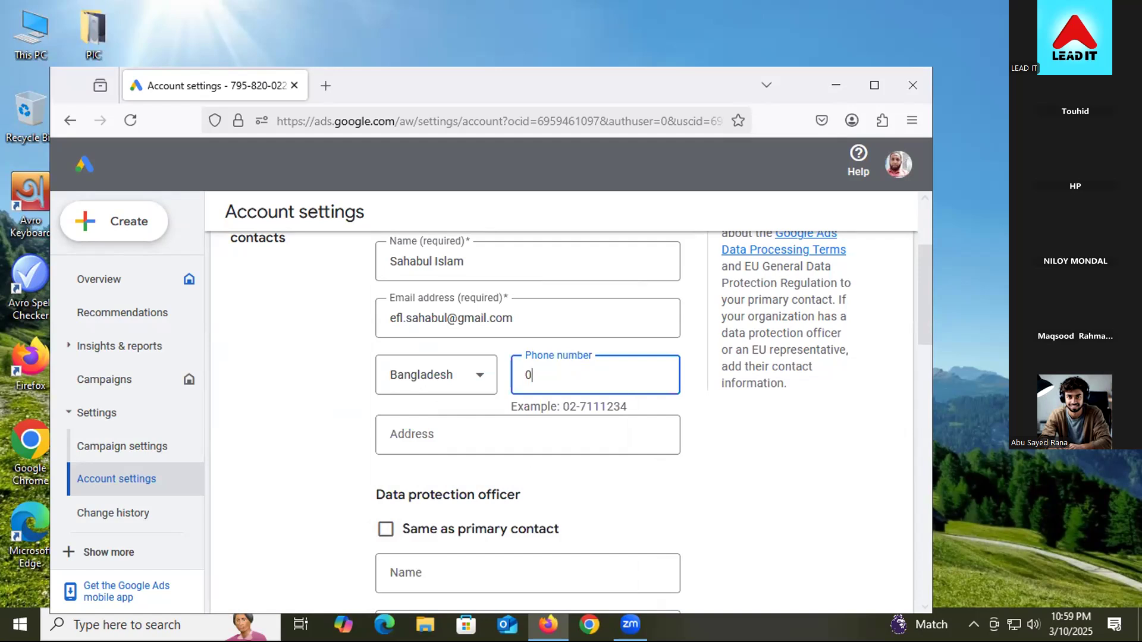
Step: Enter the primary contact's phone number and postal address
left_click(493, 429)
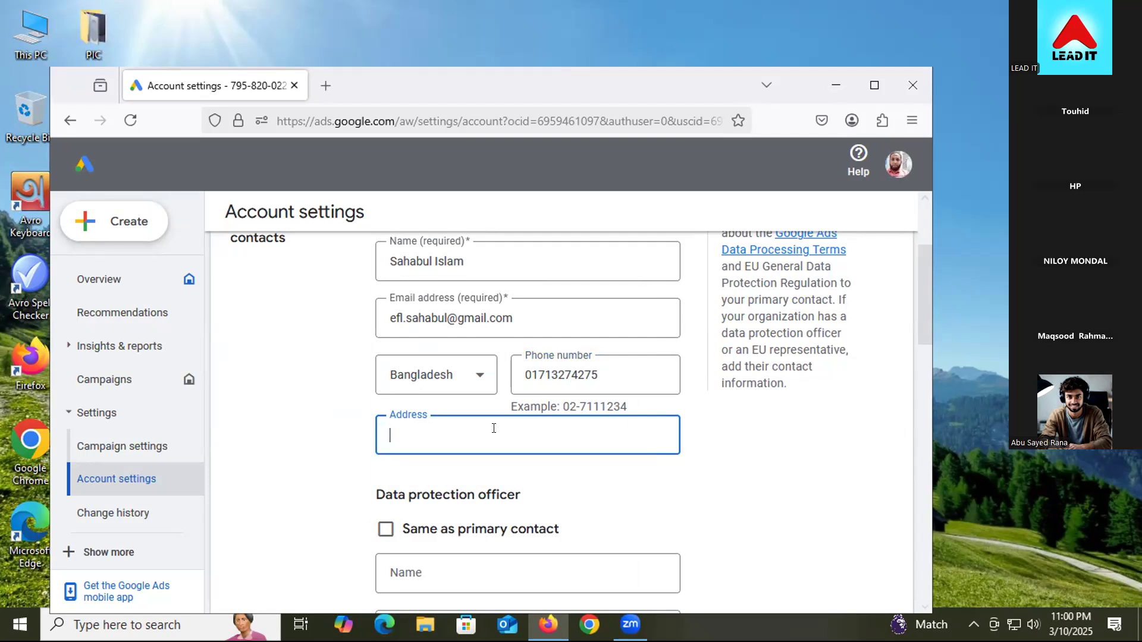
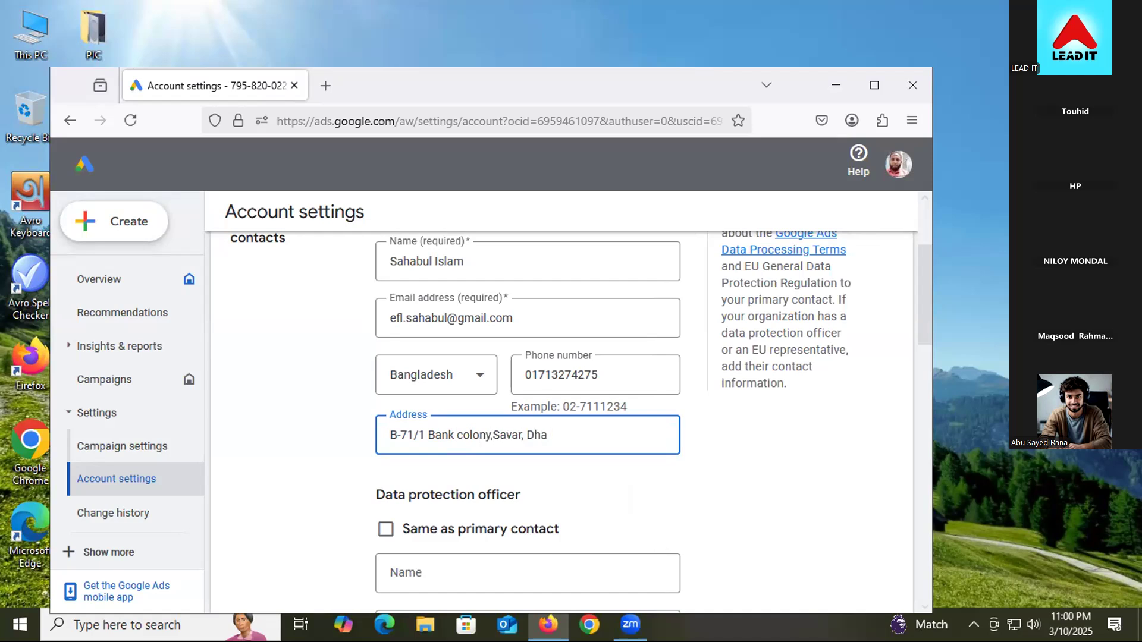
left_click(299, 504)
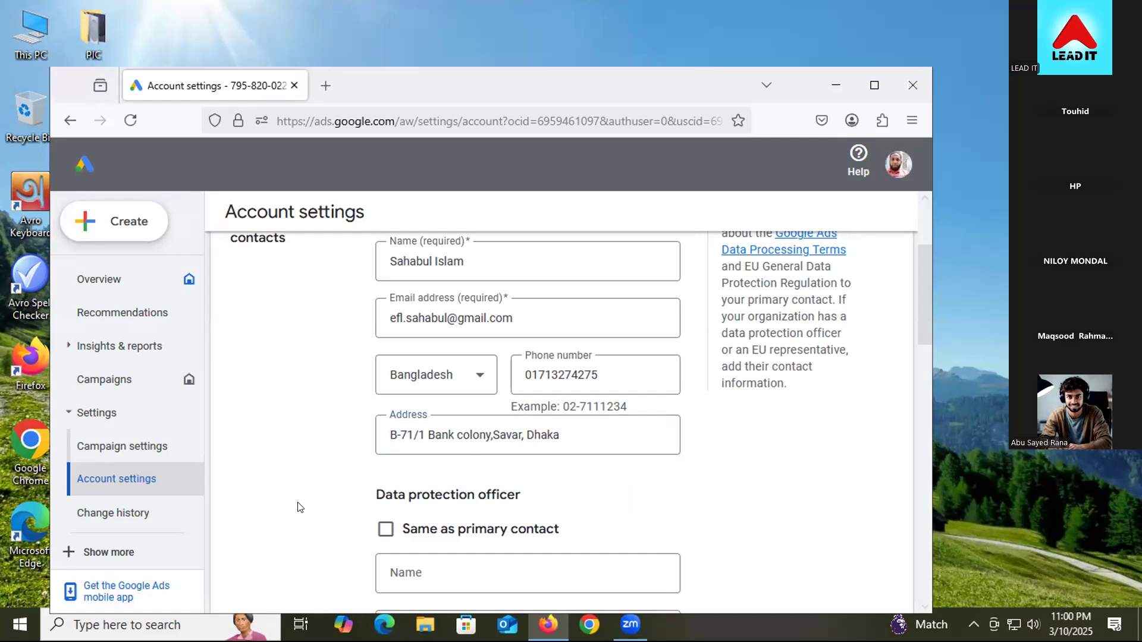
Step: Tick 'Same as primary contact' for the data protection officer and save the contacts
left_click(385, 529)
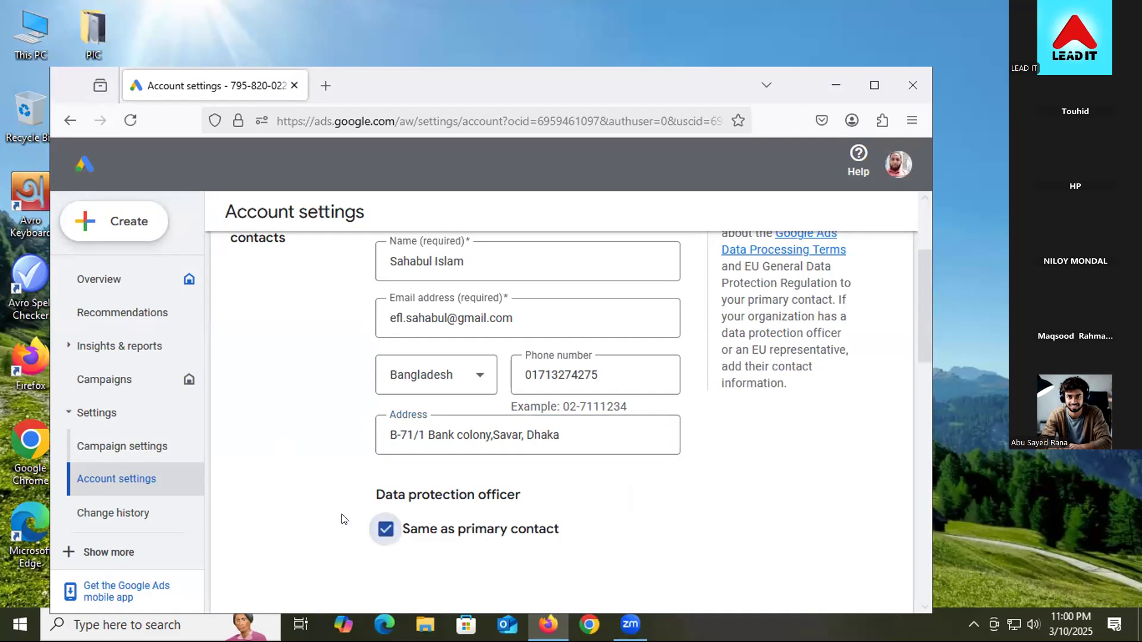
scroll(326, 496, "down", 1)
scroll(326, 476, "down", 1)
scroll(327, 421, "down", 3)
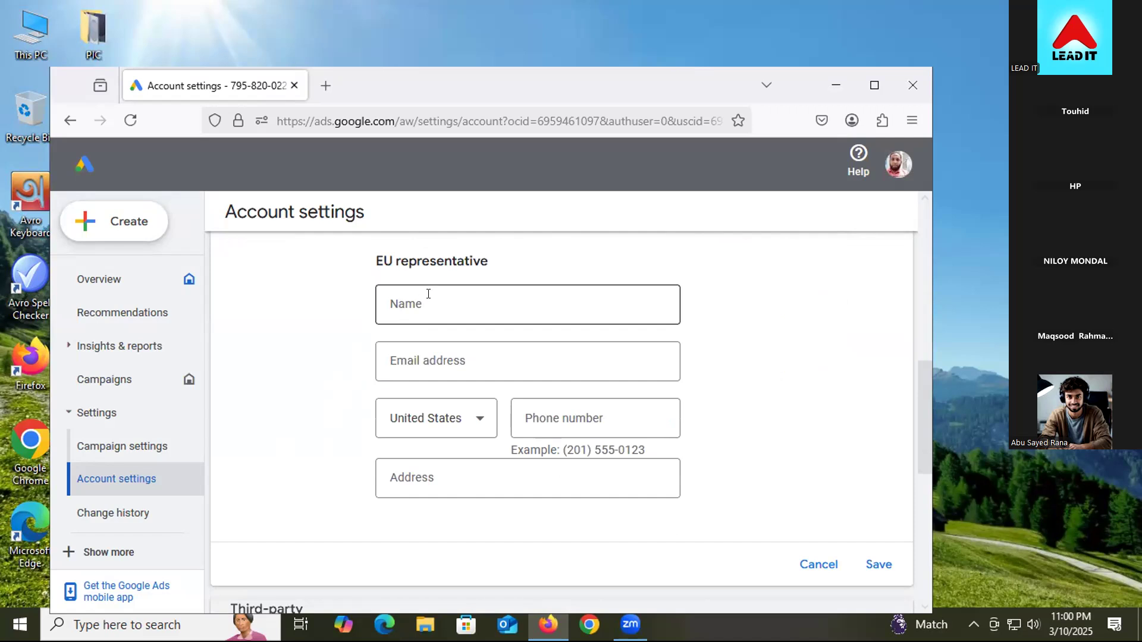
left_click(875, 564)
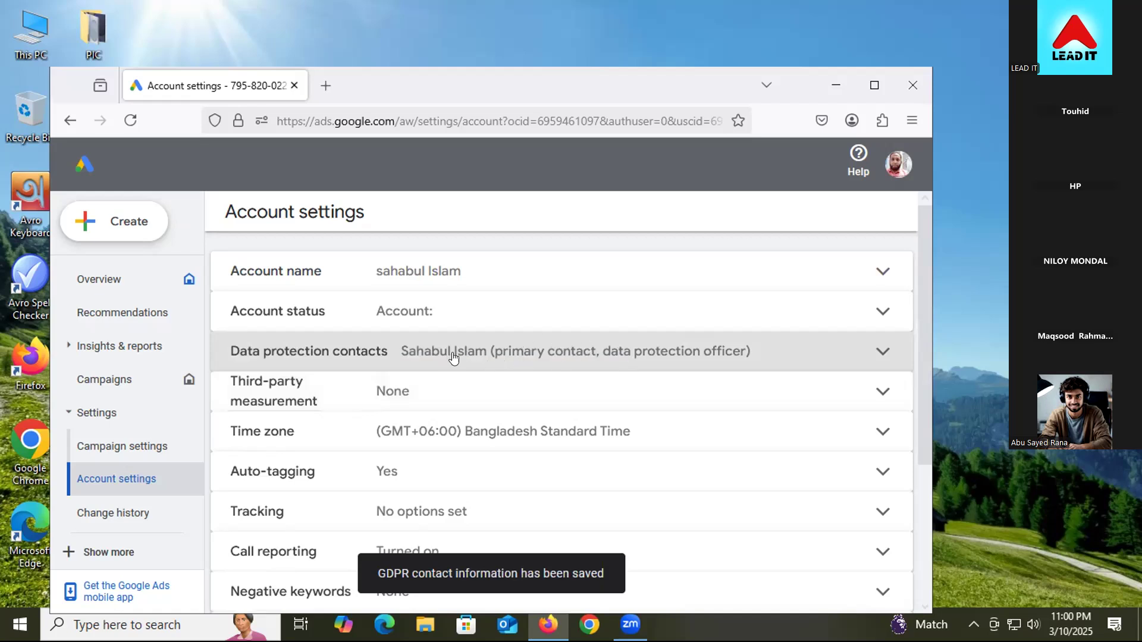
Step: Tick 'I have read and accept the terms' under Lead form ads terms, save, and return to Overview
scroll(472, 425, "down", 1)
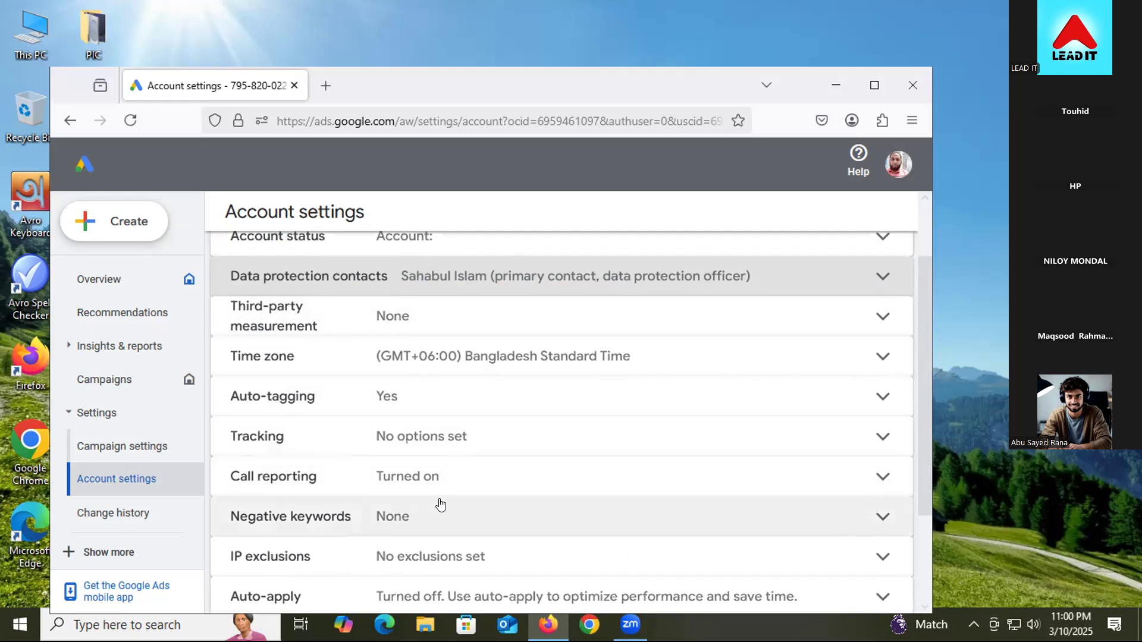
scroll(439, 503, "down", 2)
scroll(440, 504, "down", 1)
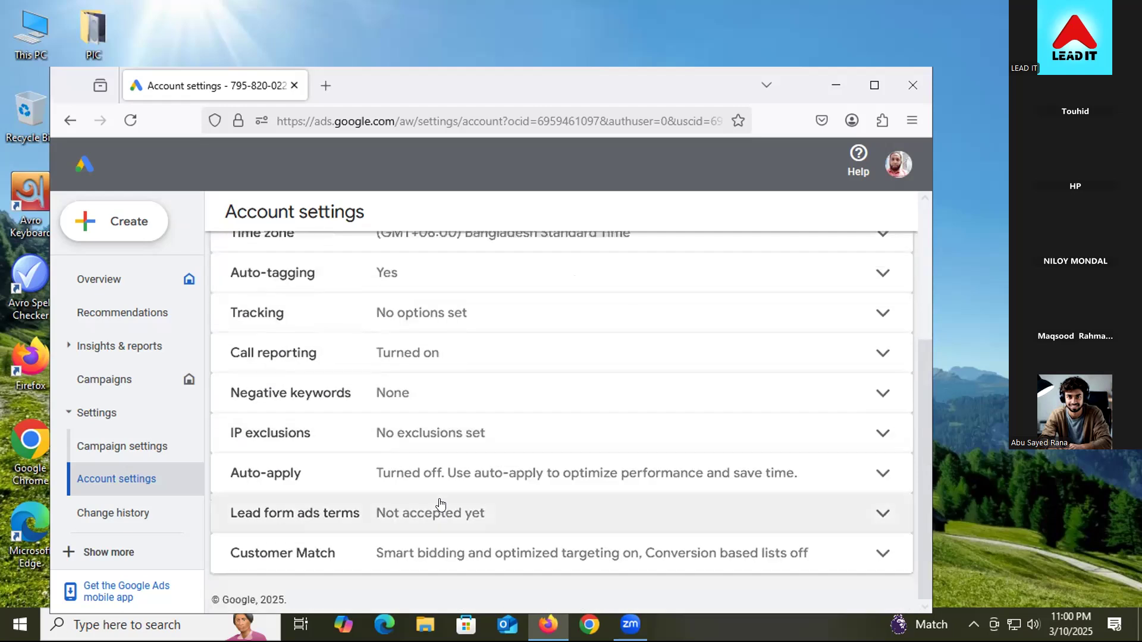
left_click(439, 508)
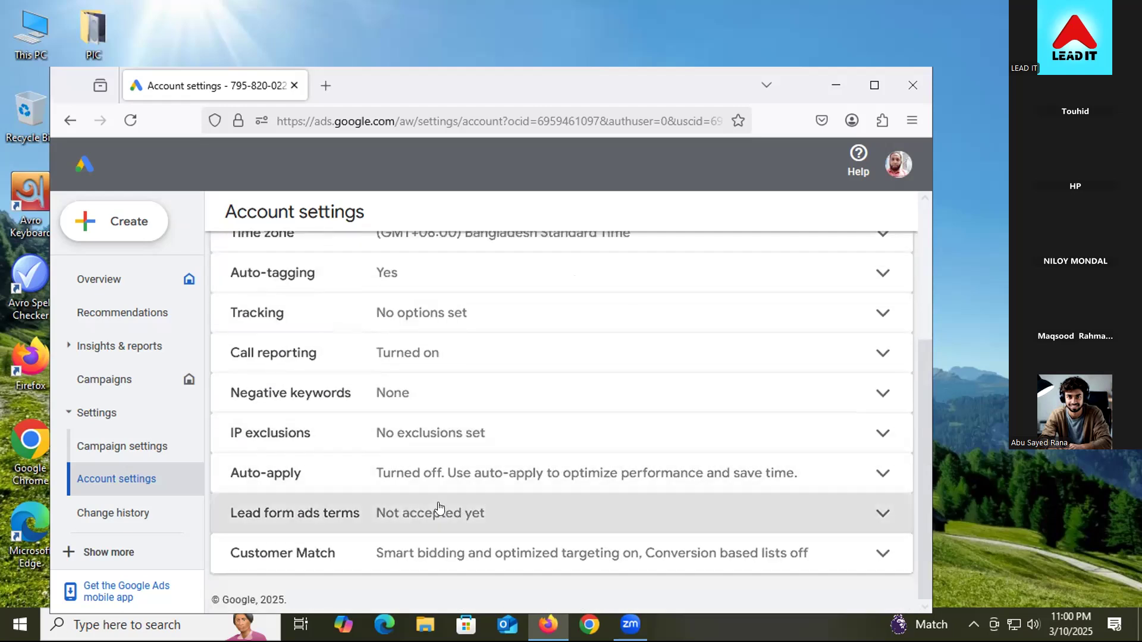
scroll(404, 504, "down", 5)
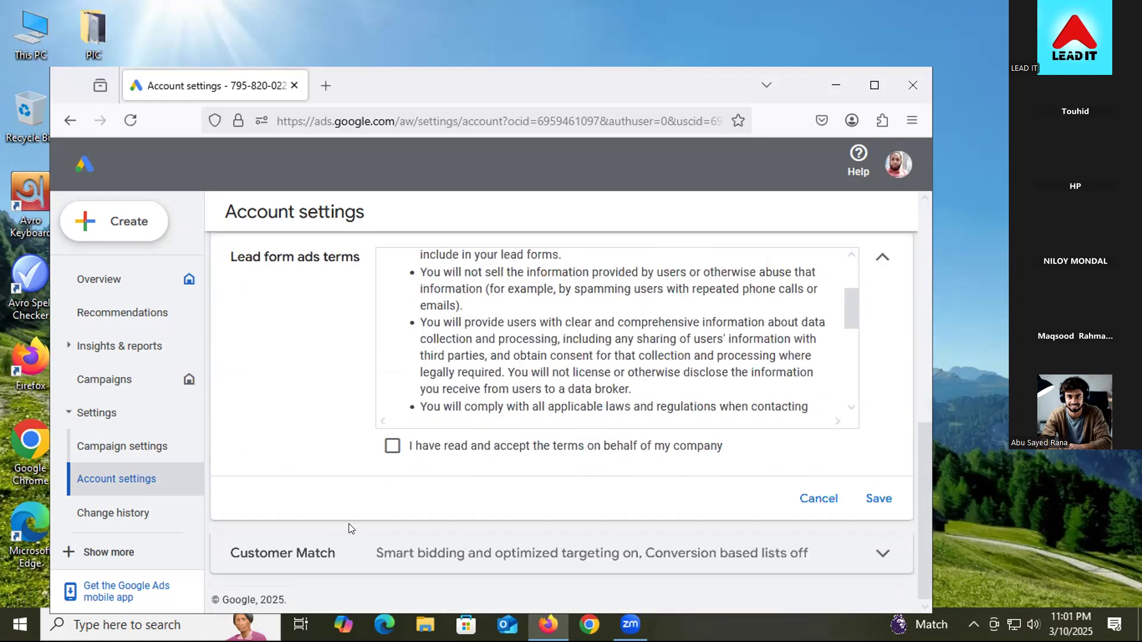
left_click(392, 446)
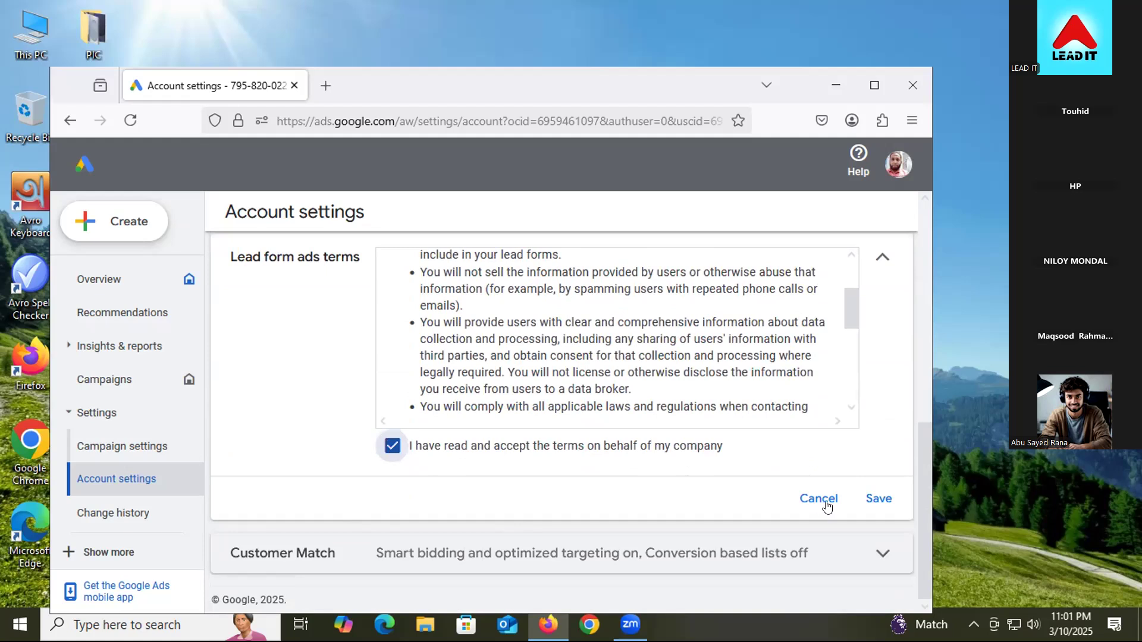
left_click(872, 500)
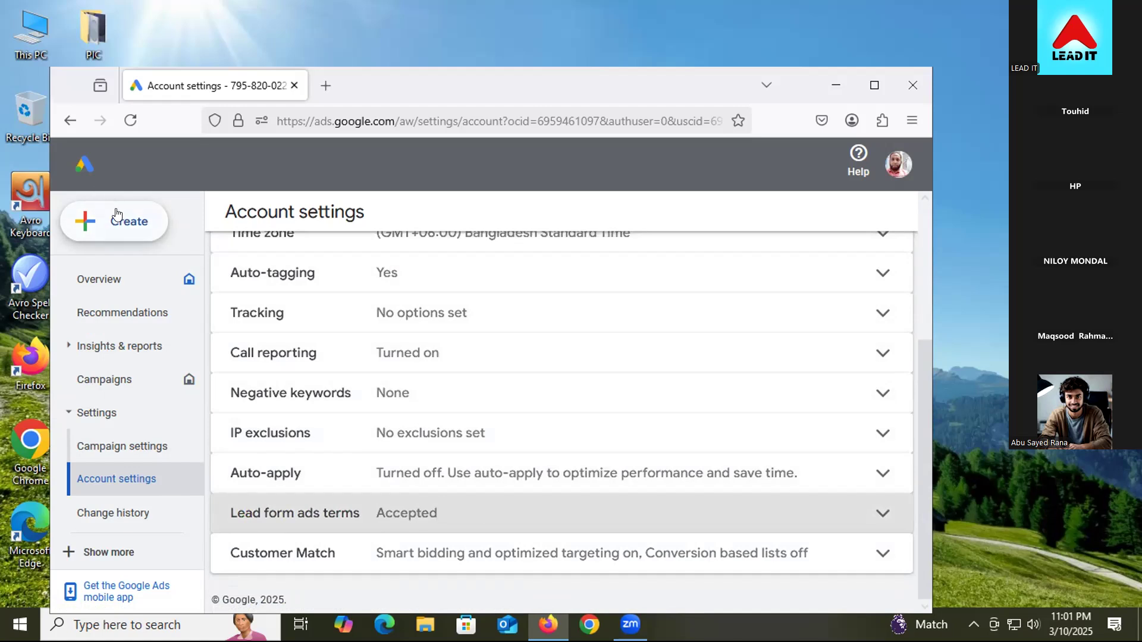
left_click(118, 287)
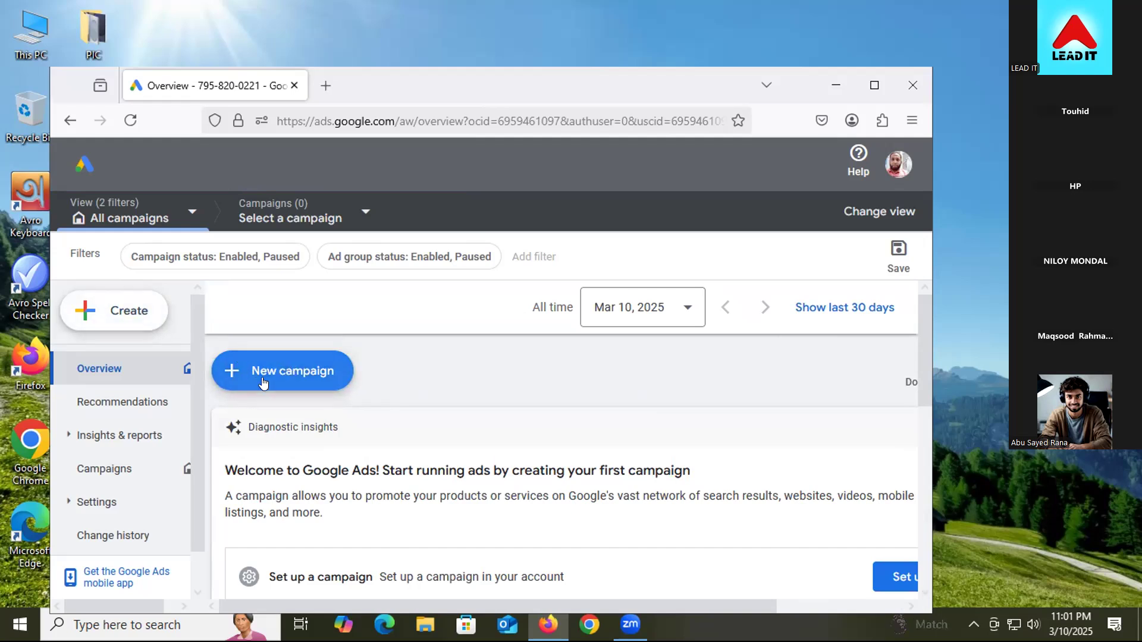
Step: Choose + Create > Campaign to reach the 'Choose your objective' page
left_click(126, 329)
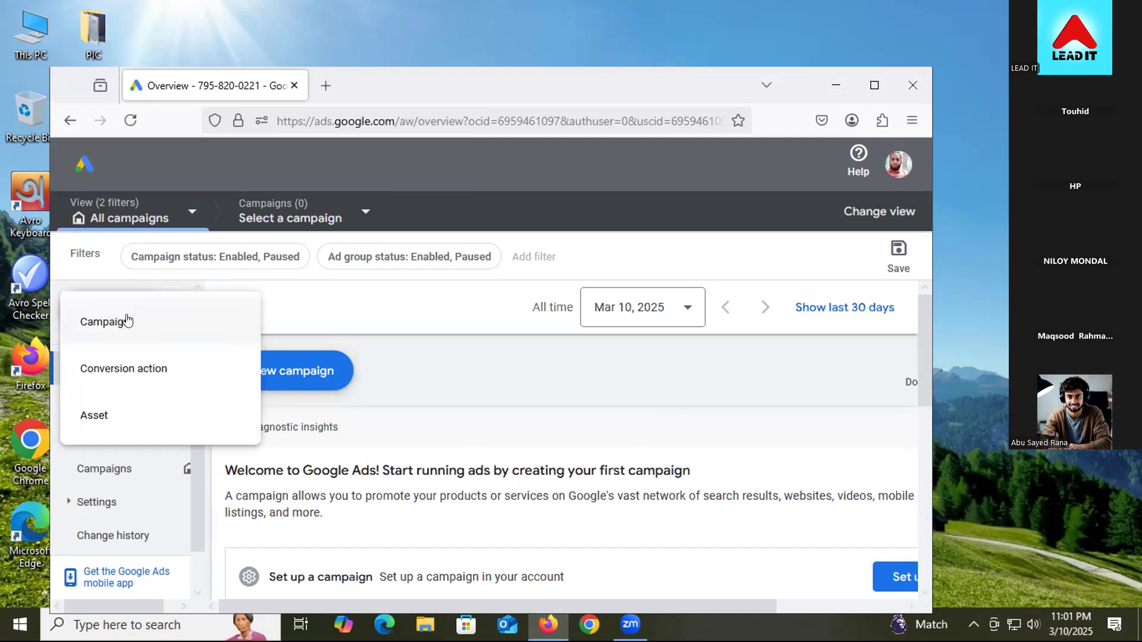
left_click(126, 321)
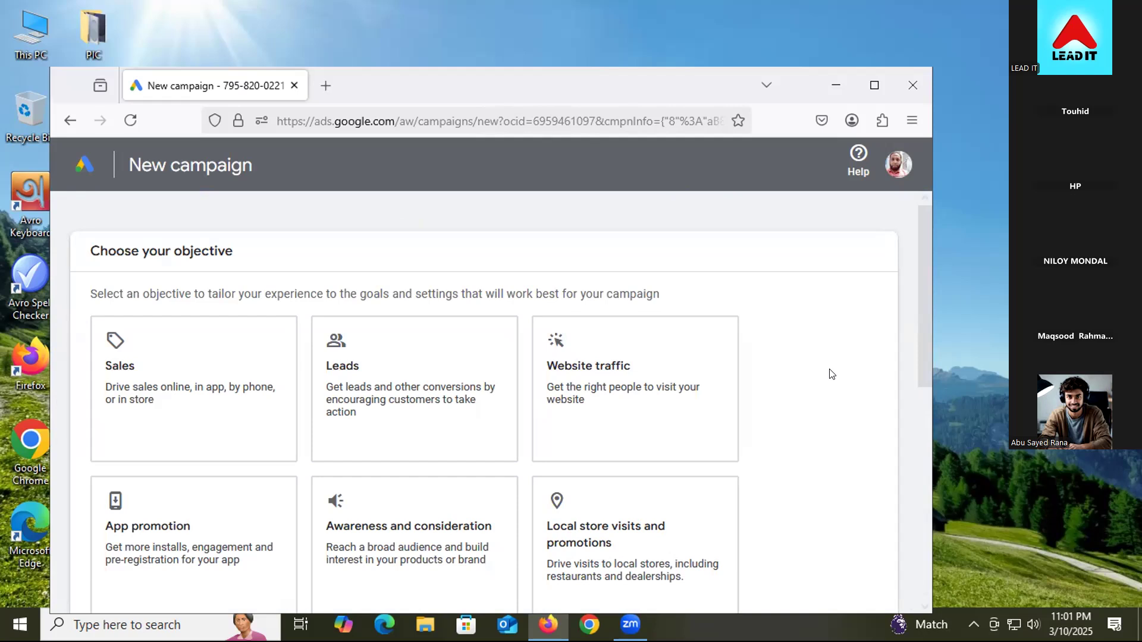
scroll(832, 374, "down", 1)
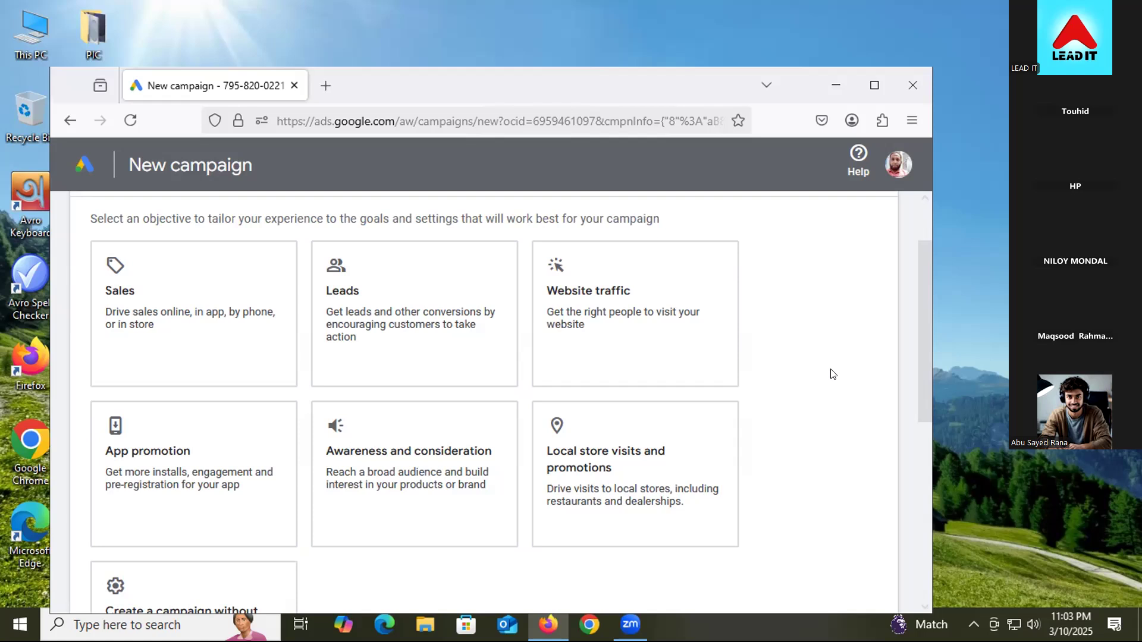
Step: Choose 'Create a campaign without guidance' as the new campaign's objective
scroll(810, 448, "down", 3)
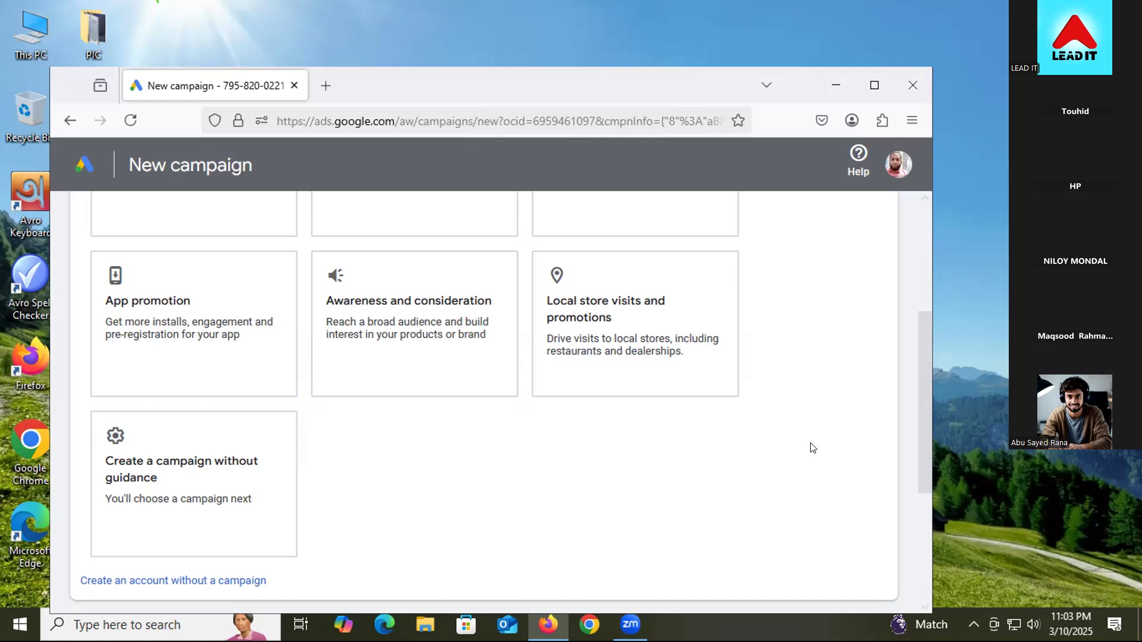
scroll(730, 370, "up", 3)
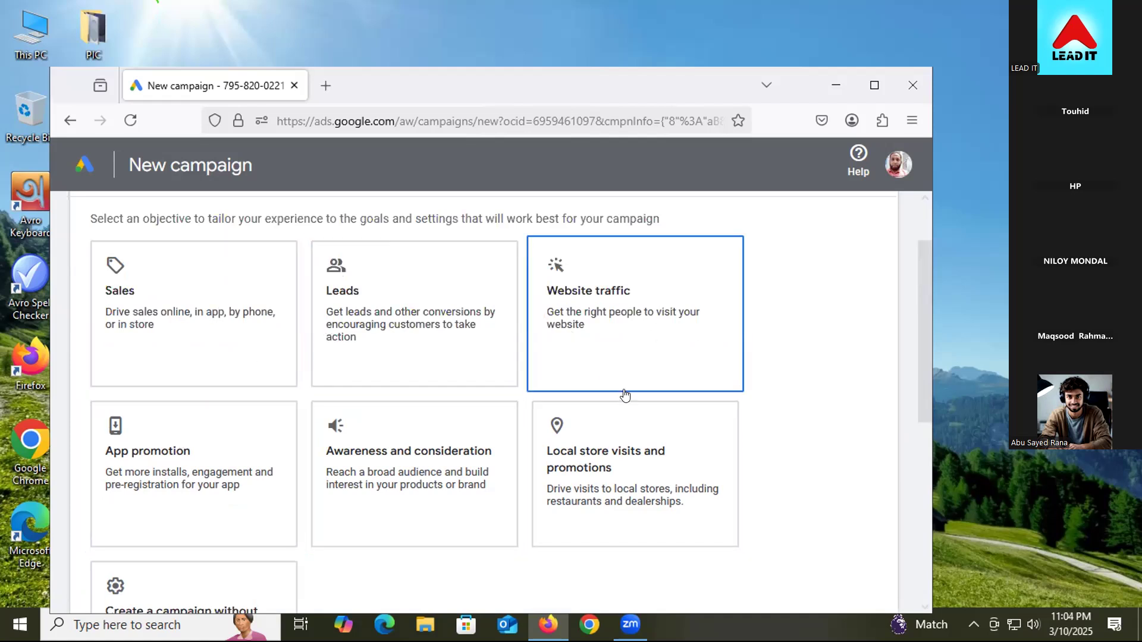
scroll(606, 381, "down", 2)
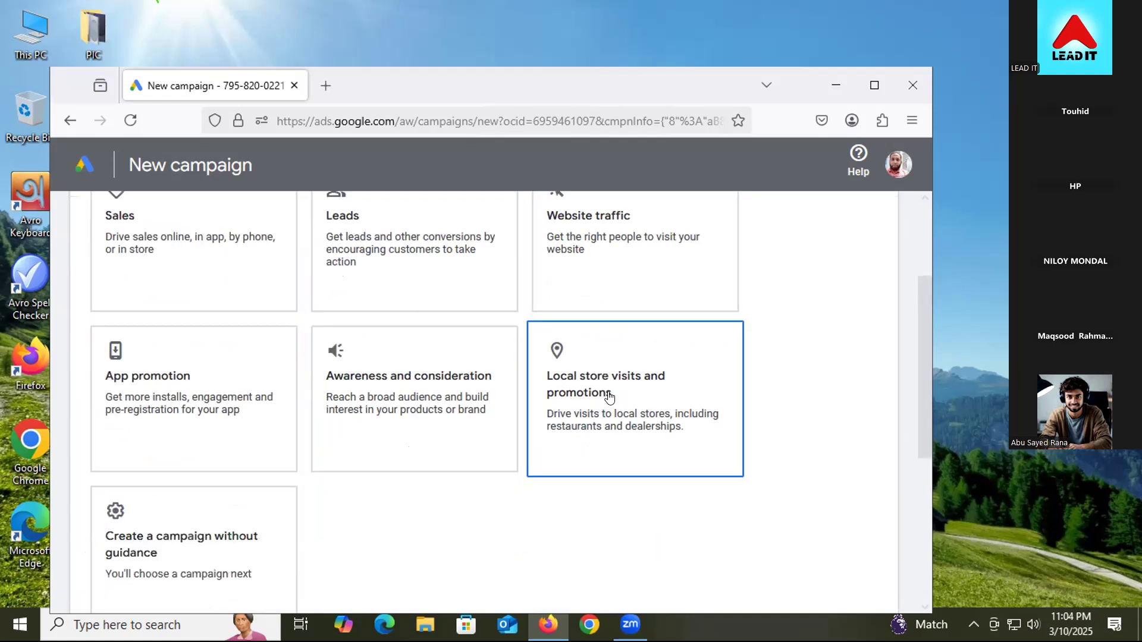
left_click(220, 548)
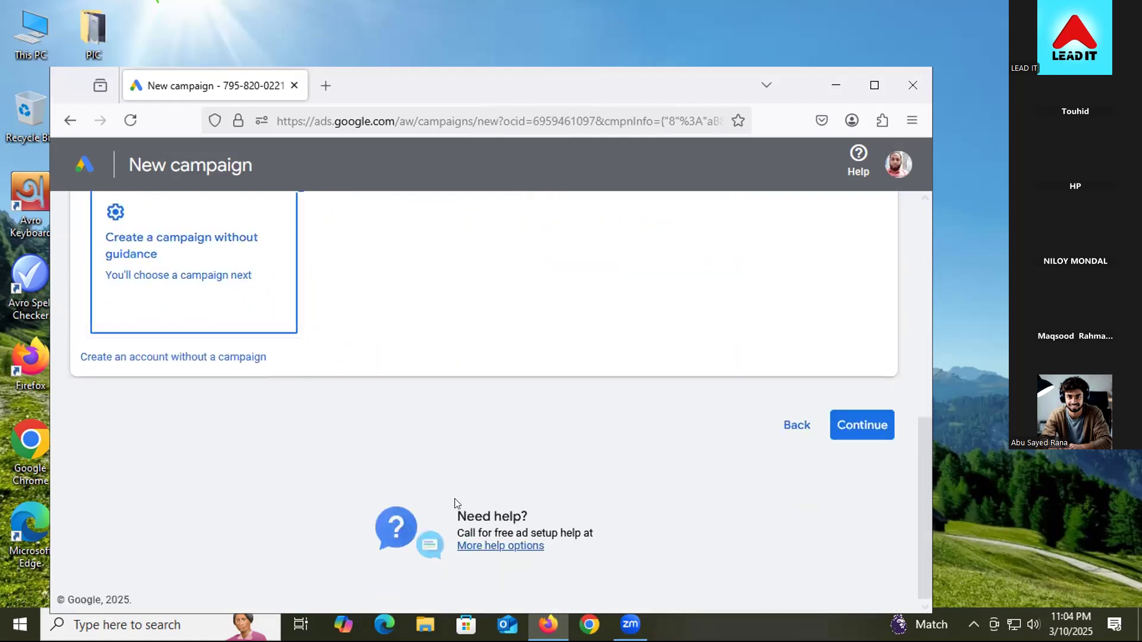
Step: Open a new Firefox private window from the browser menu, after briefly opening and closing a tab
scroll(795, 447, "down", 2)
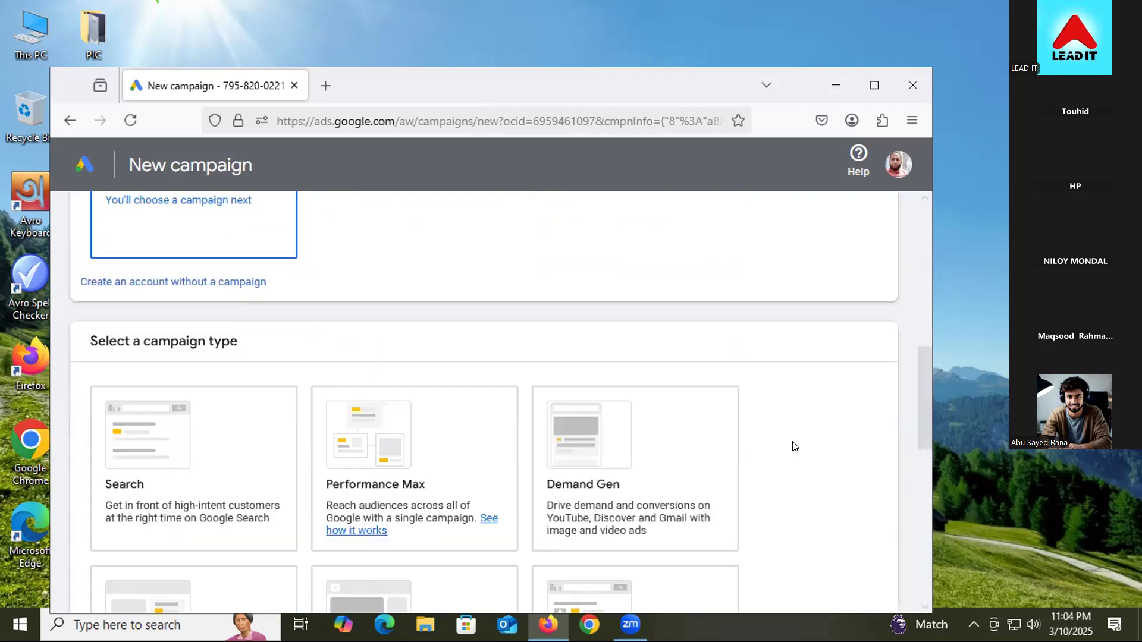
scroll(795, 447, "down", 2)
scroll(795, 446, "down", 2)
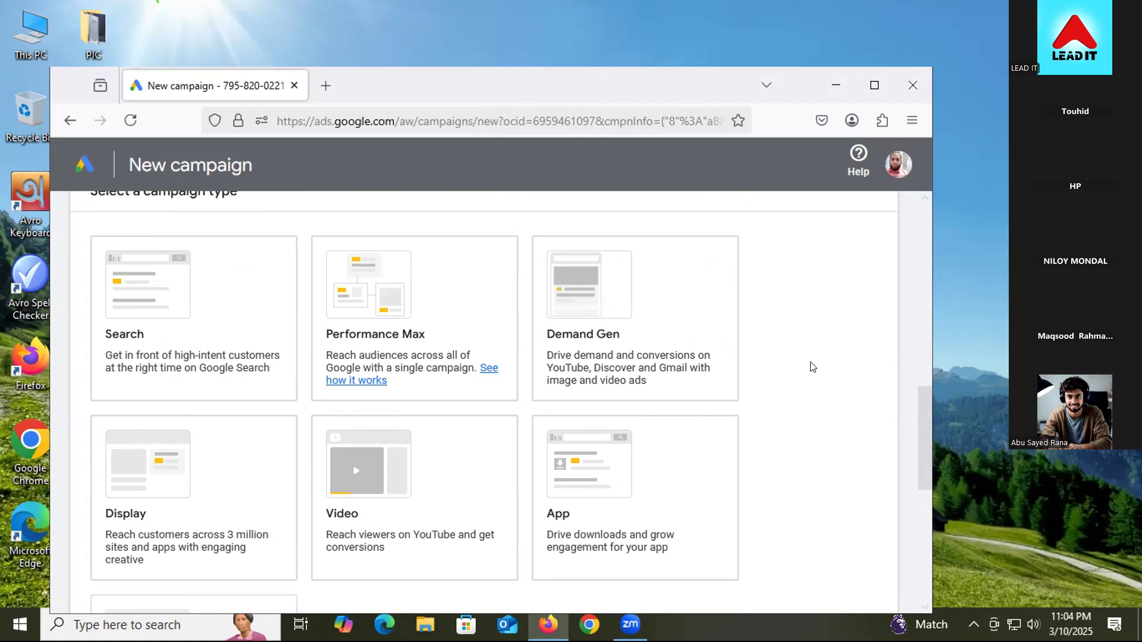
left_click(913, 120)
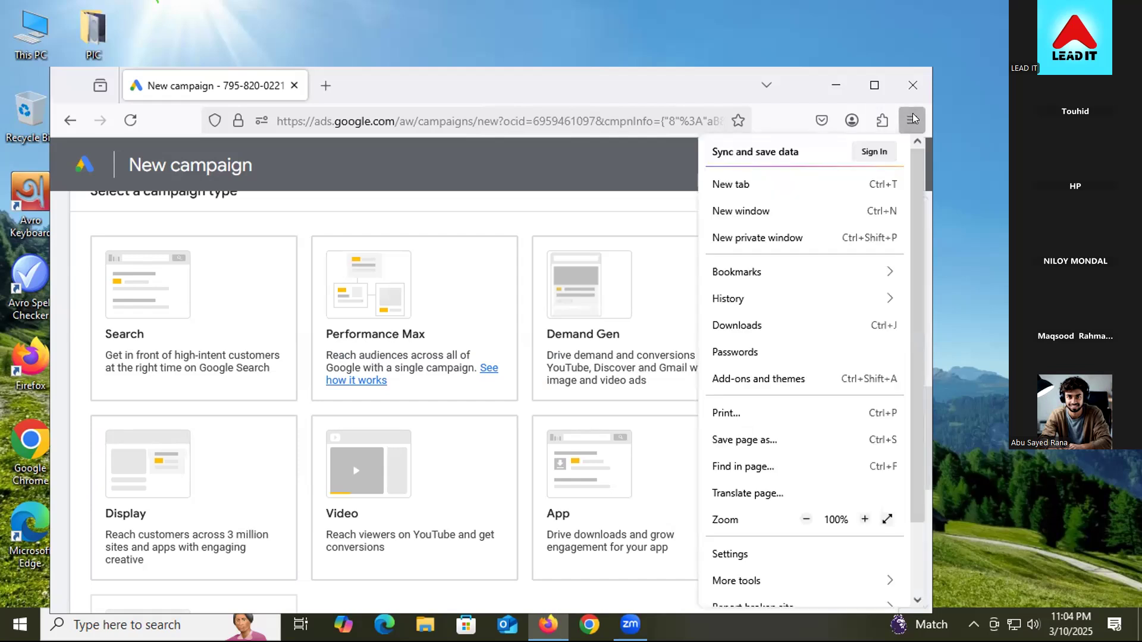
left_click(326, 85)
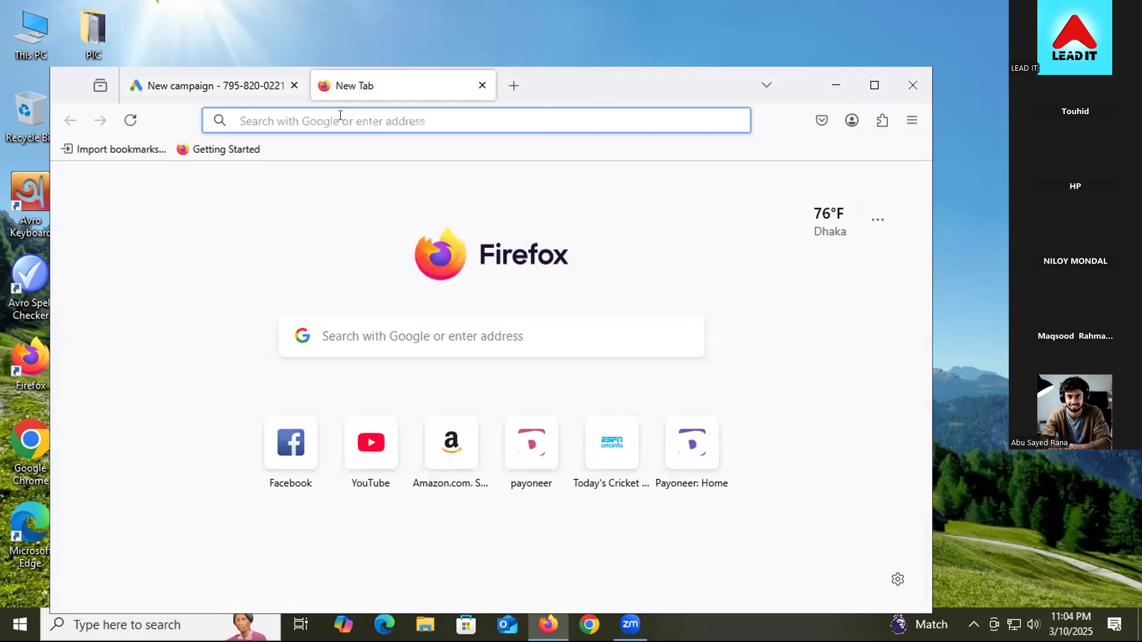
left_click(287, 115)
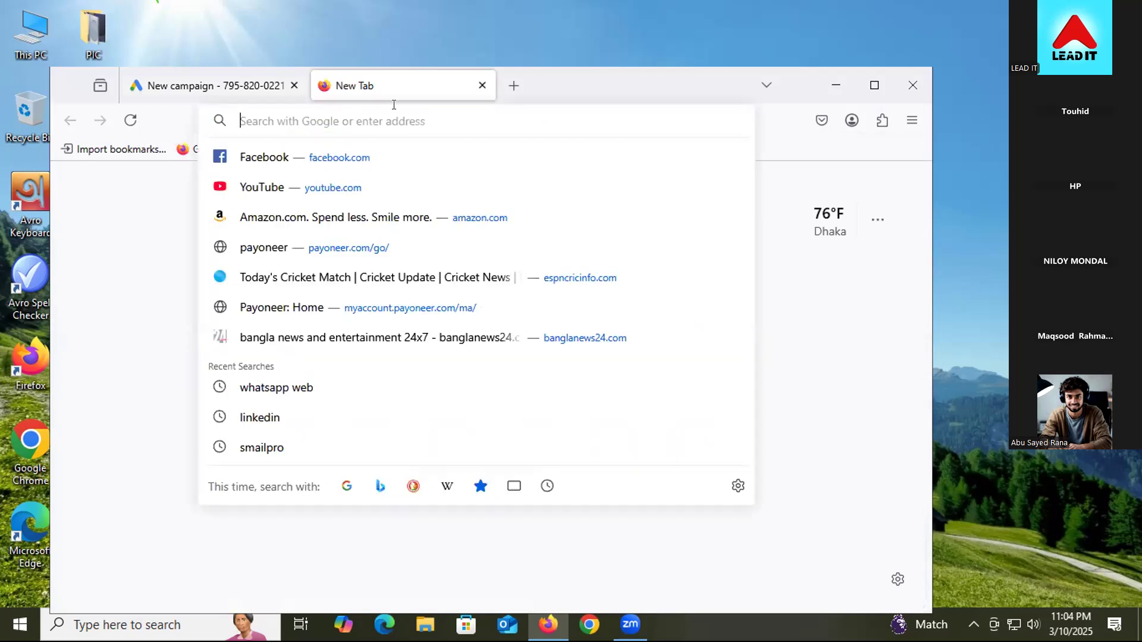
left_click(482, 85)
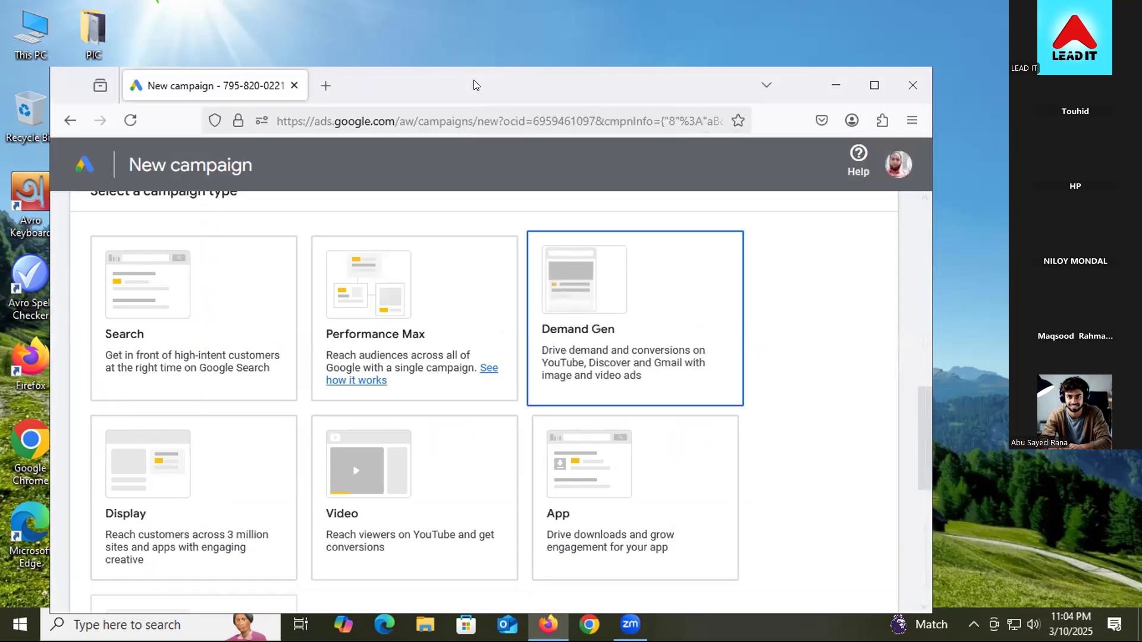
left_click(913, 121)
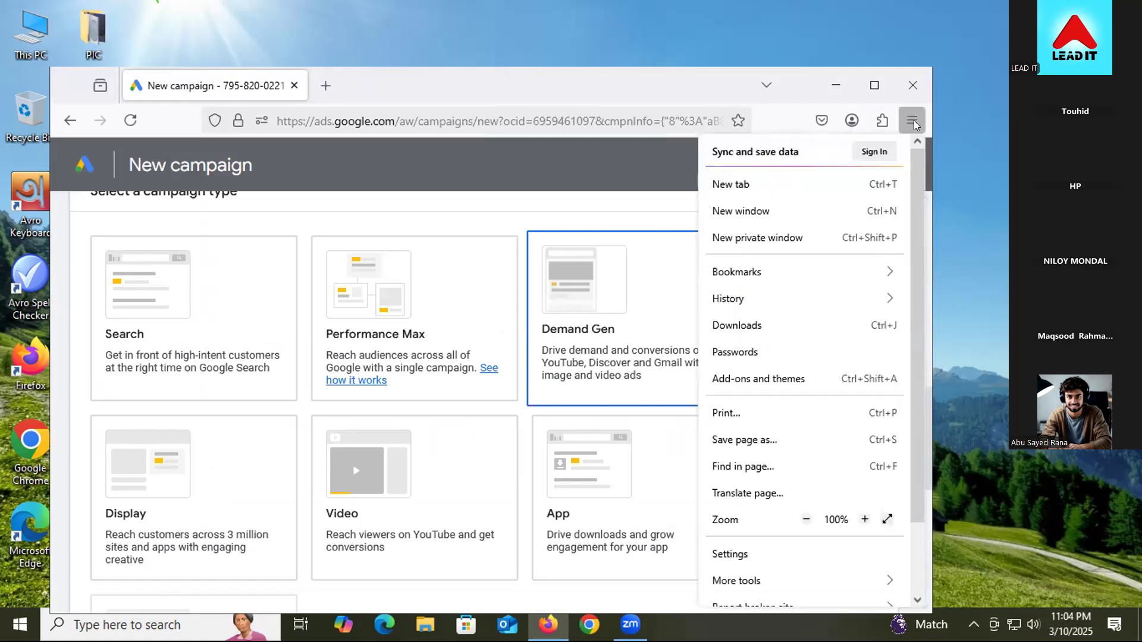
left_click(731, 239)
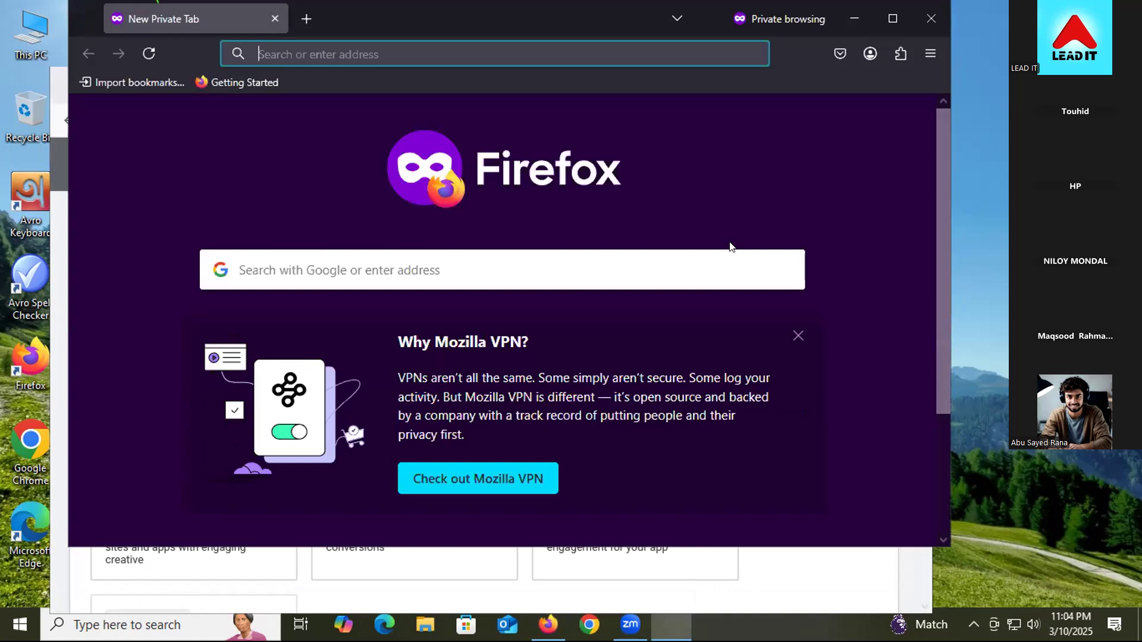
Step: Load the Google homepage by entering 'google' in the private window's address bar
left_click(333, 54)
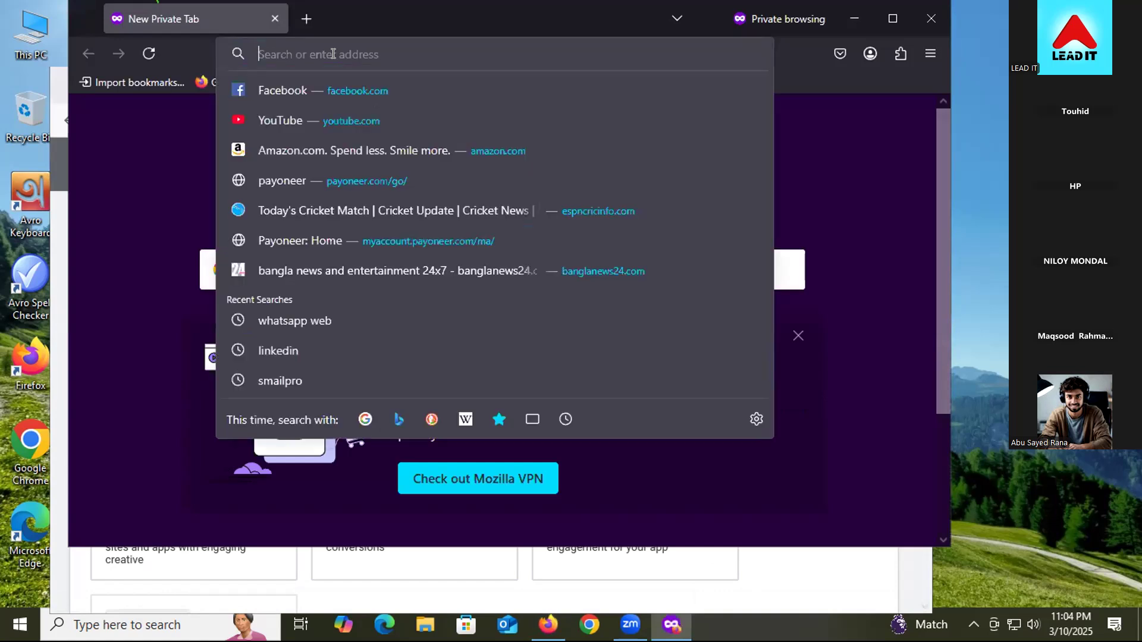
type("google.com/")
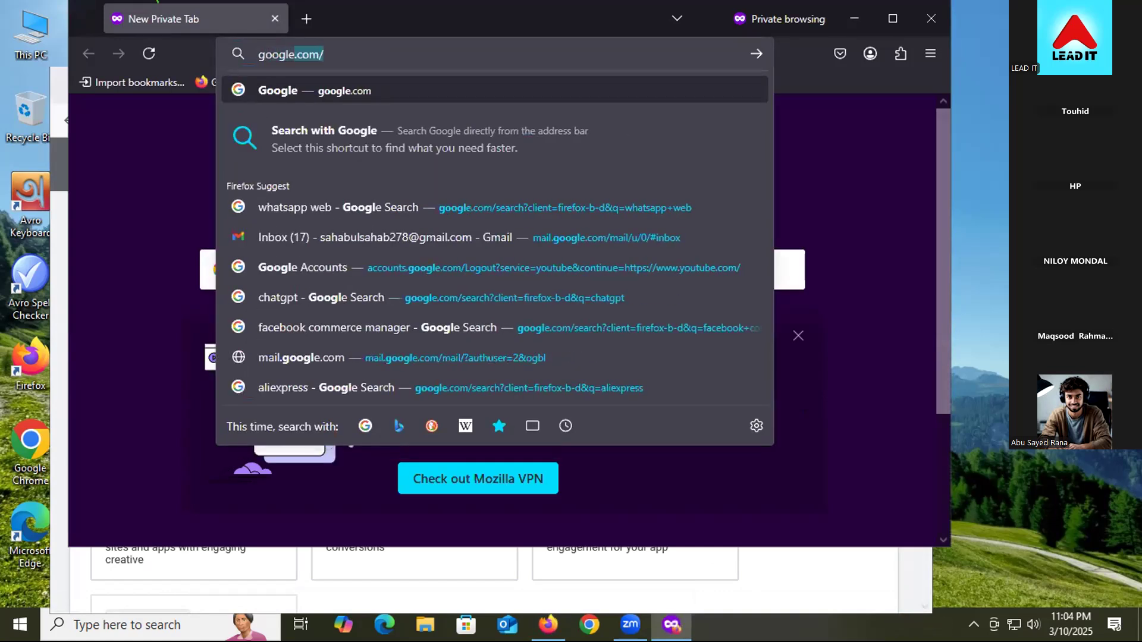
key("Return")
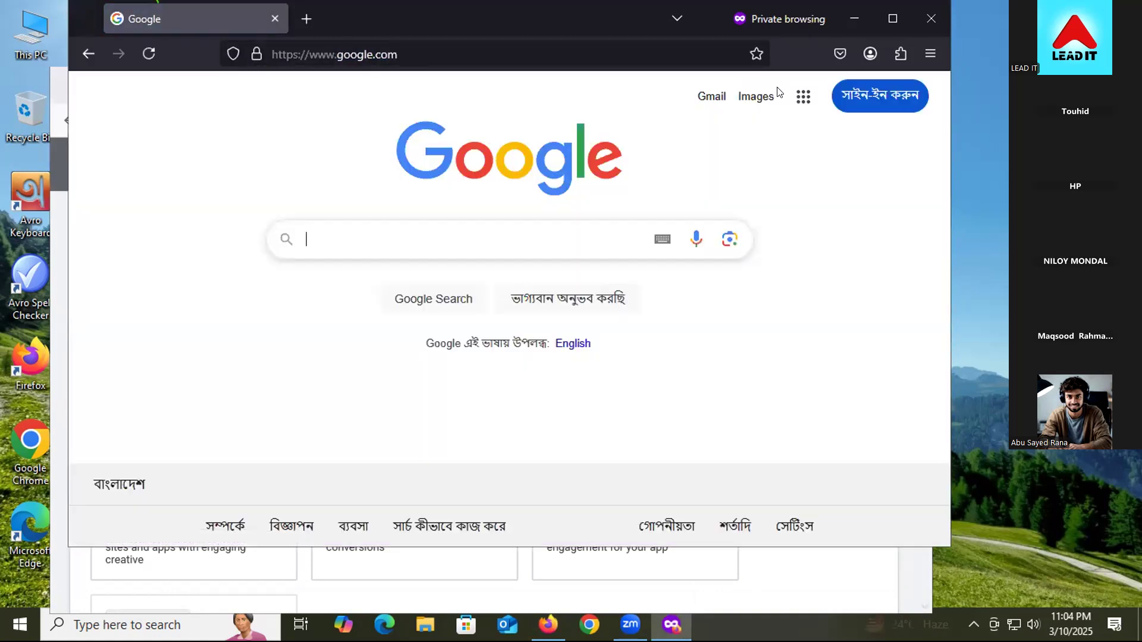
Step: Open Google's Search settings from the Settings menu in the page footer
left_click(802, 98)
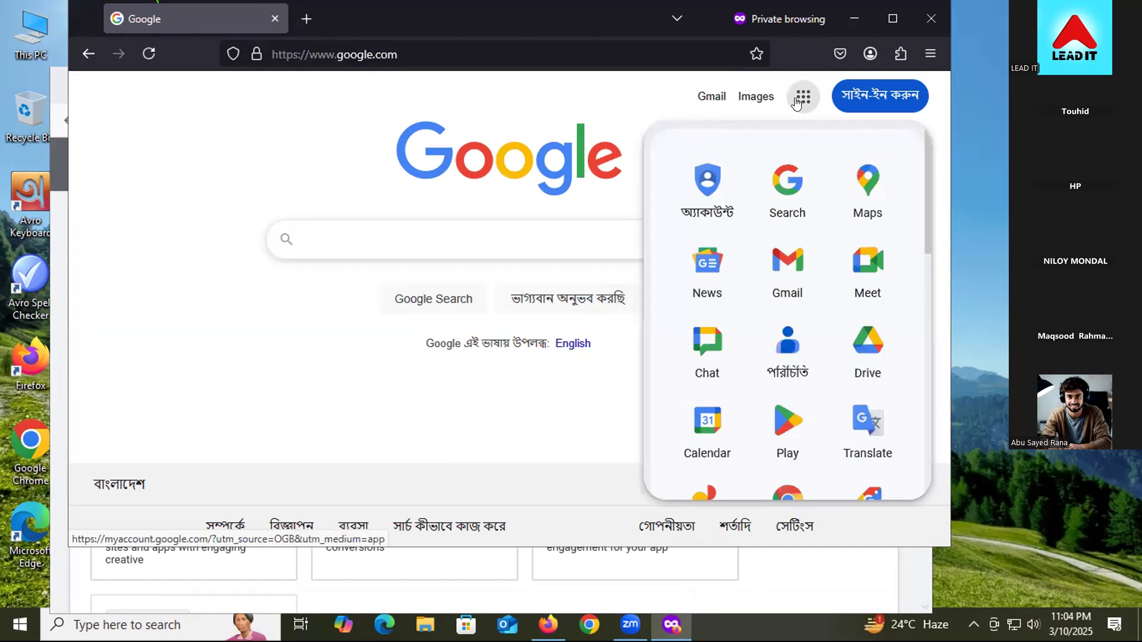
scroll(746, 351, "down", 5)
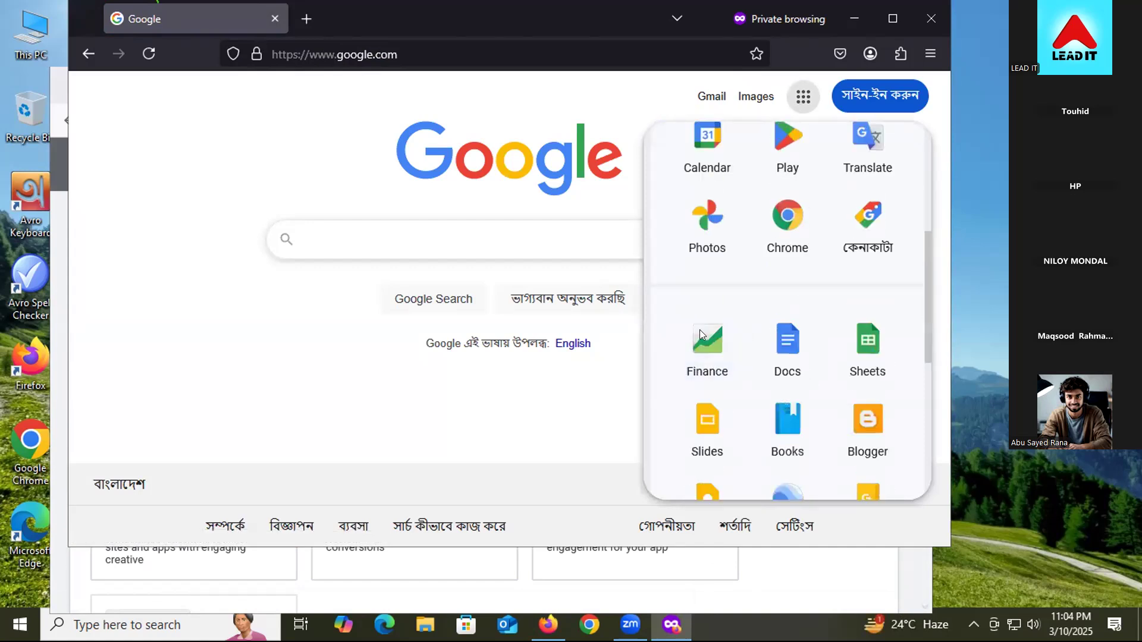
scroll(778, 334, "down", 3)
left_click(534, 369)
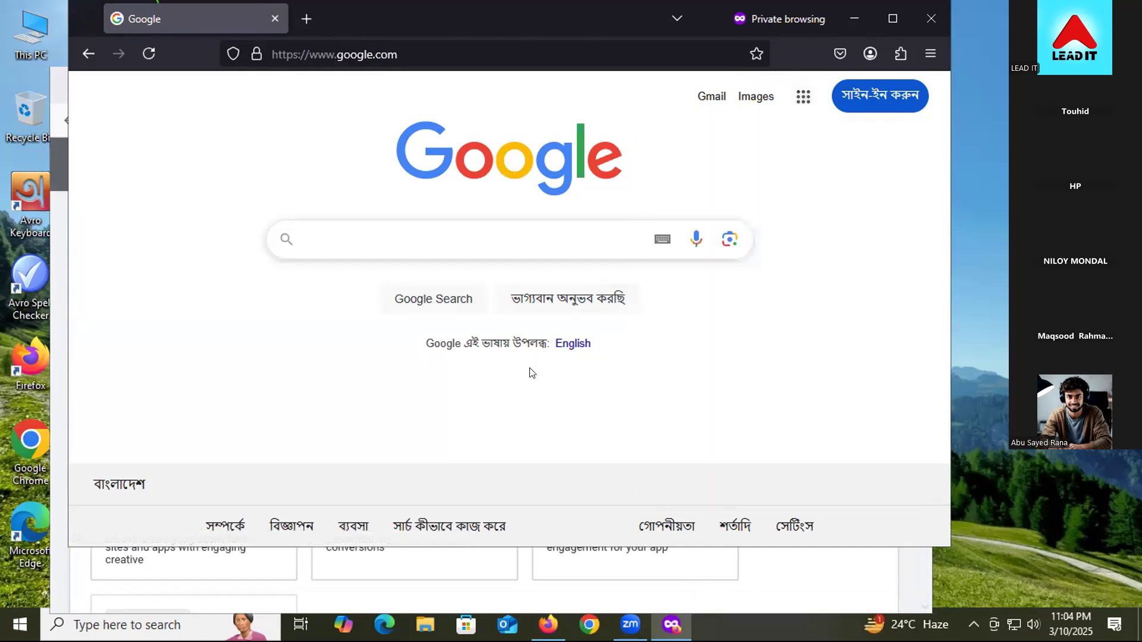
left_click(791, 528)
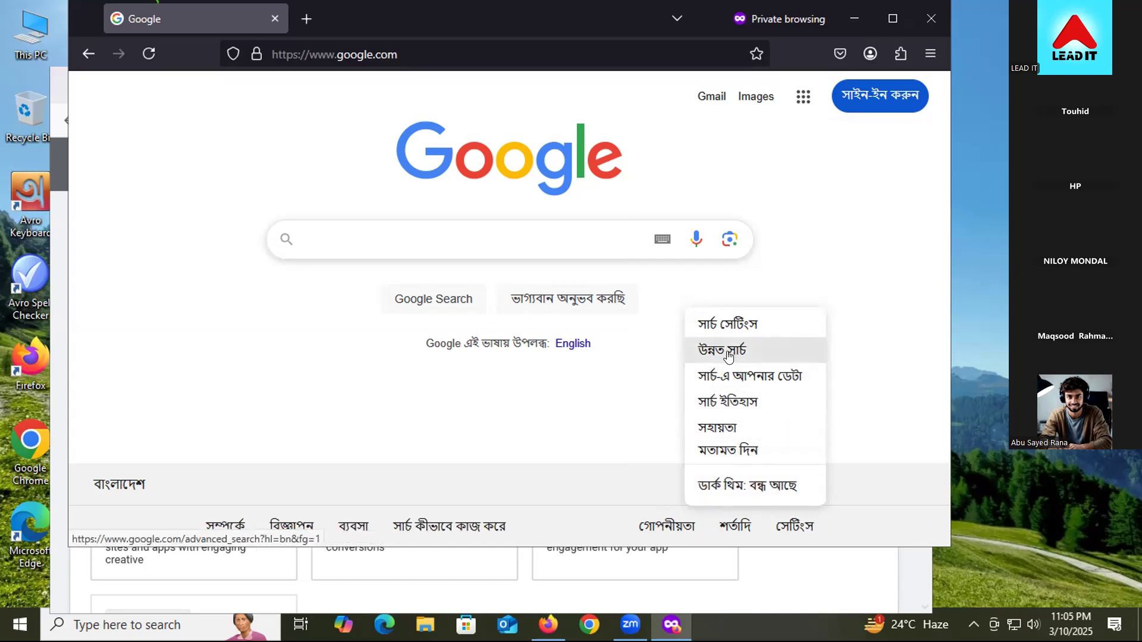
left_click(718, 324)
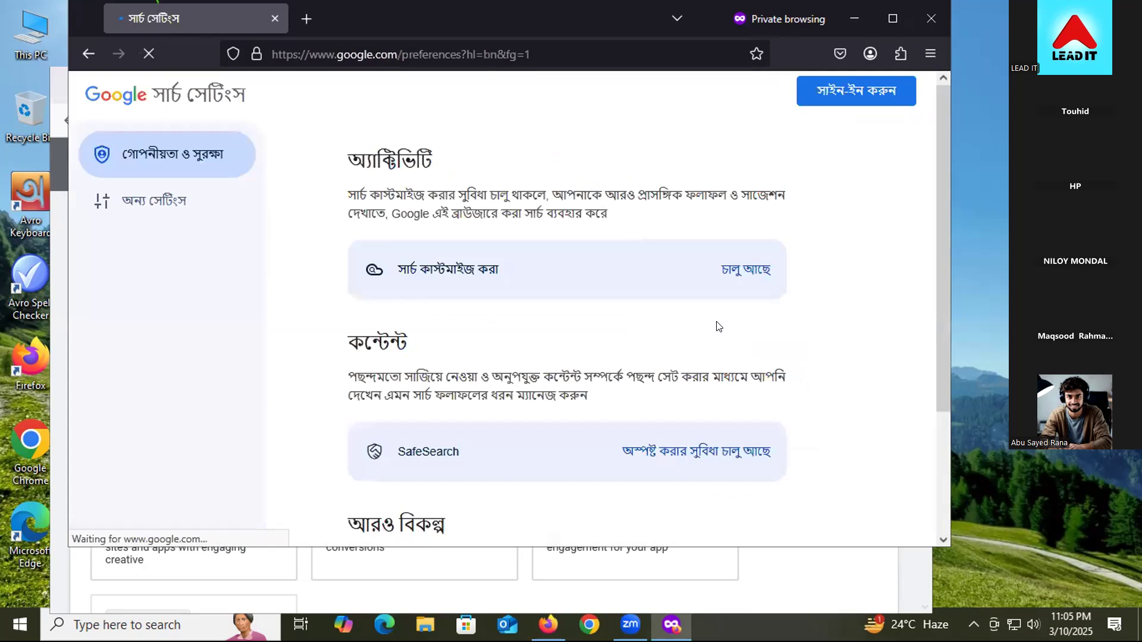
Step: Go to Language and region and open the Display language picker, currently set to Bangla
left_click(166, 210)
left_click(429, 267)
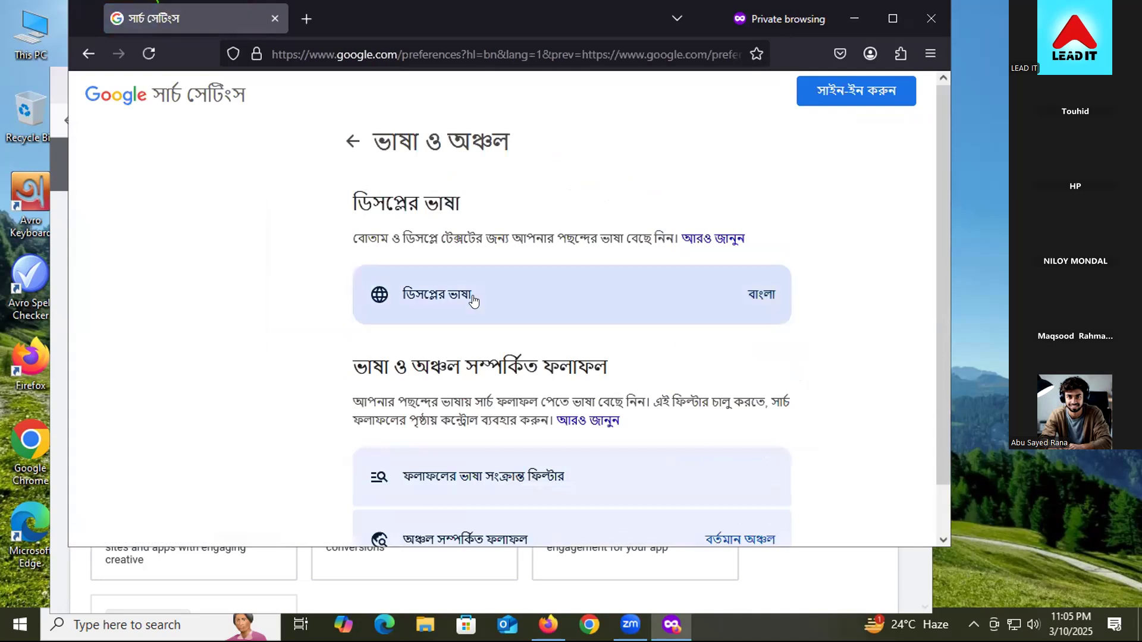
left_click(474, 302)
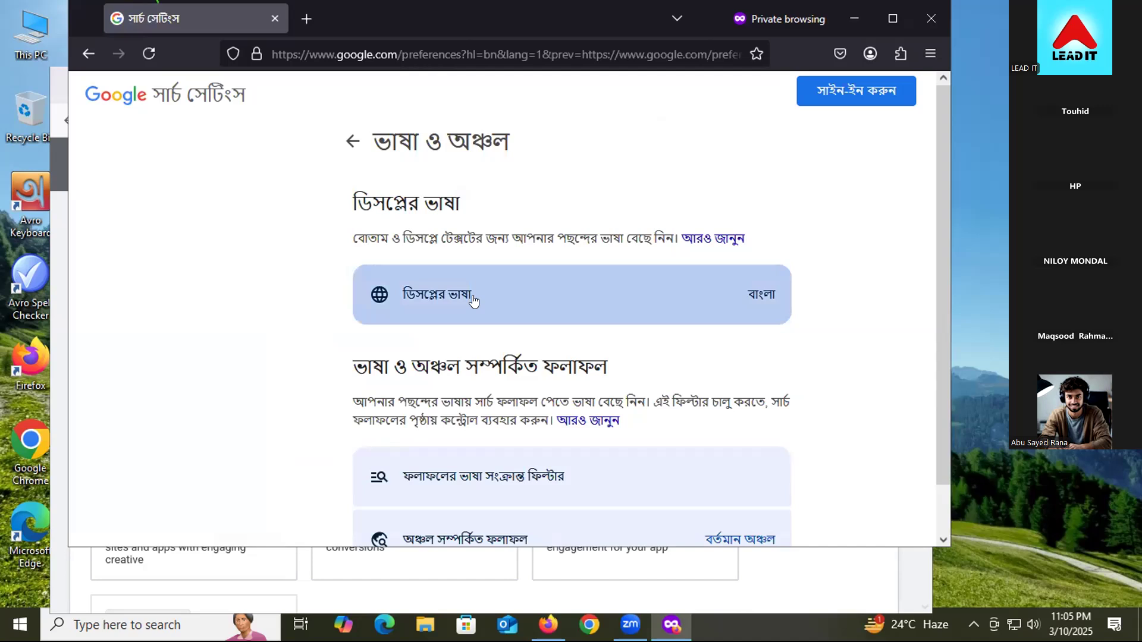
left_click(474, 302)
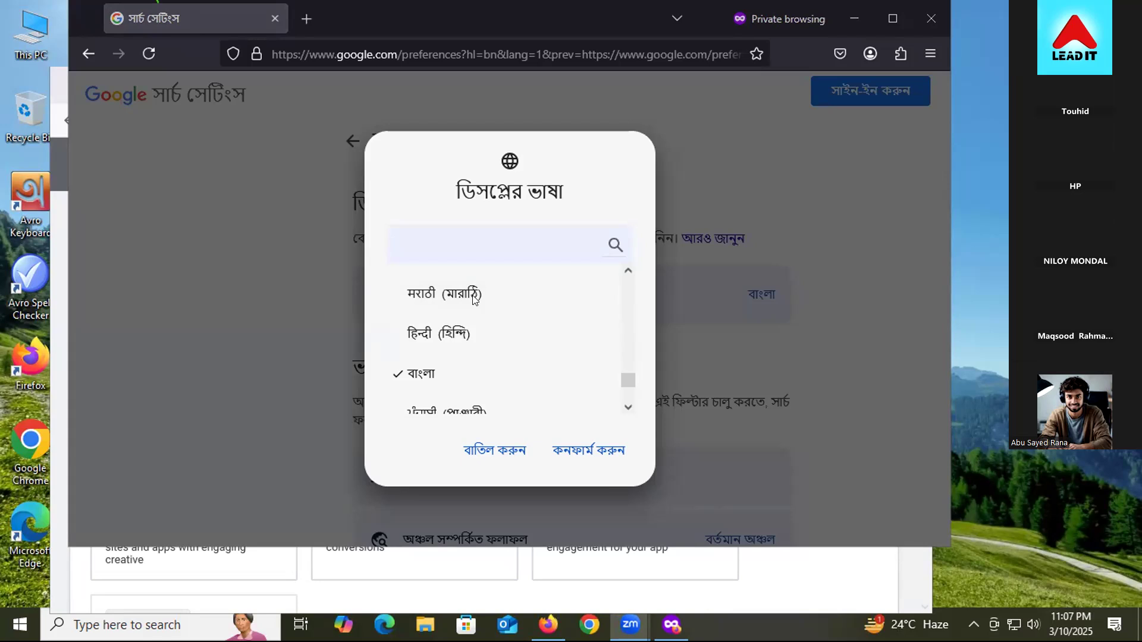
key("alt+Tab")
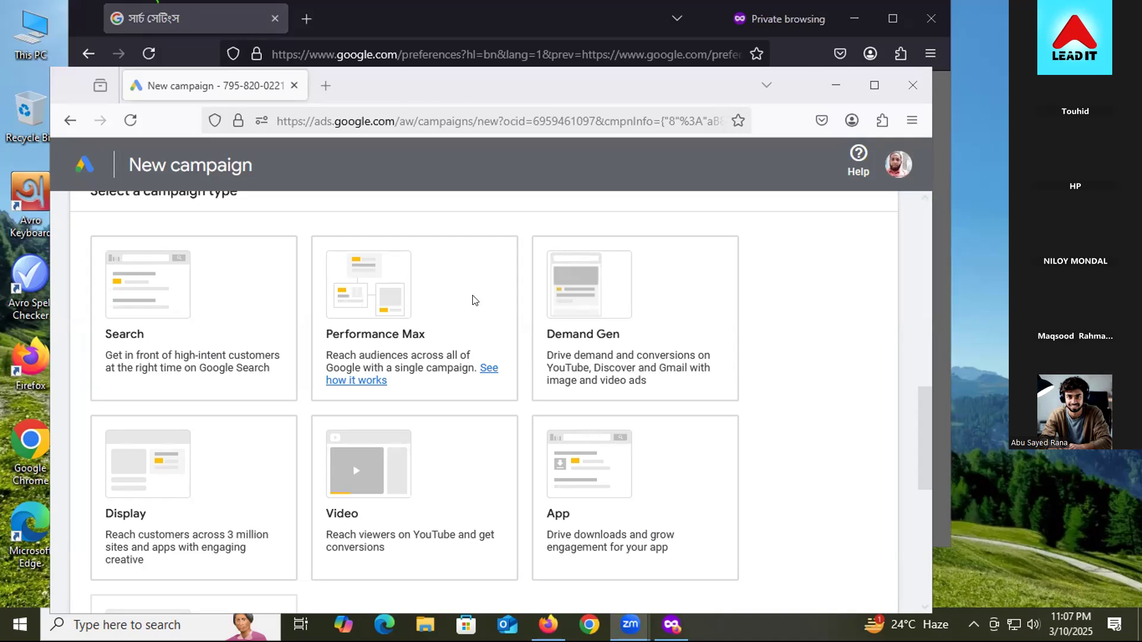
left_click(626, 345)
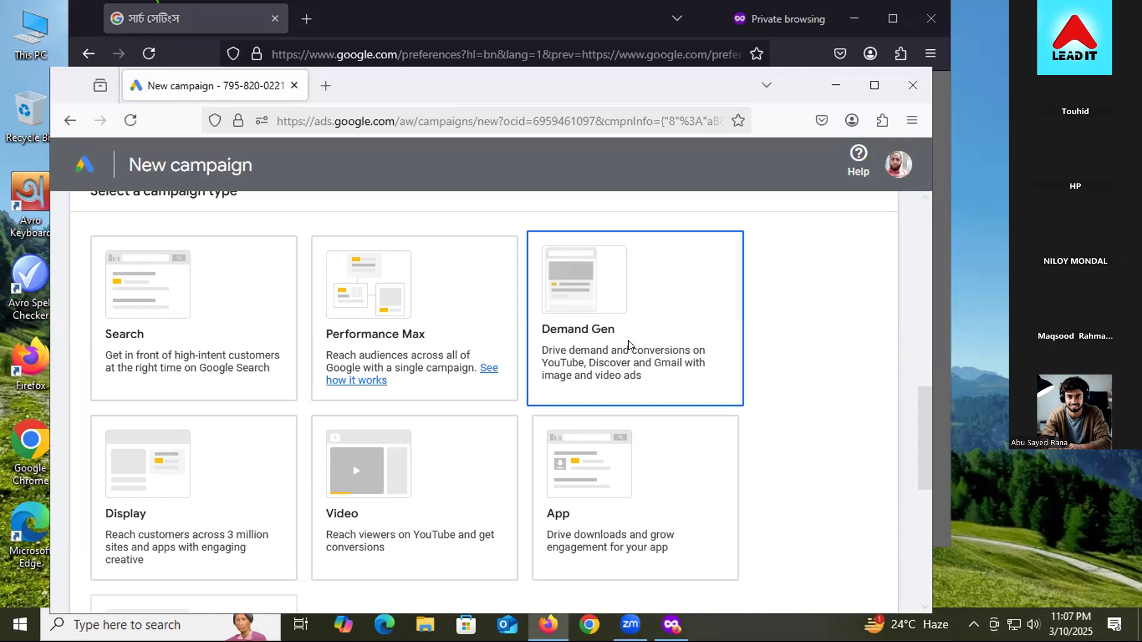
left_click(343, 13)
left_click(478, 248)
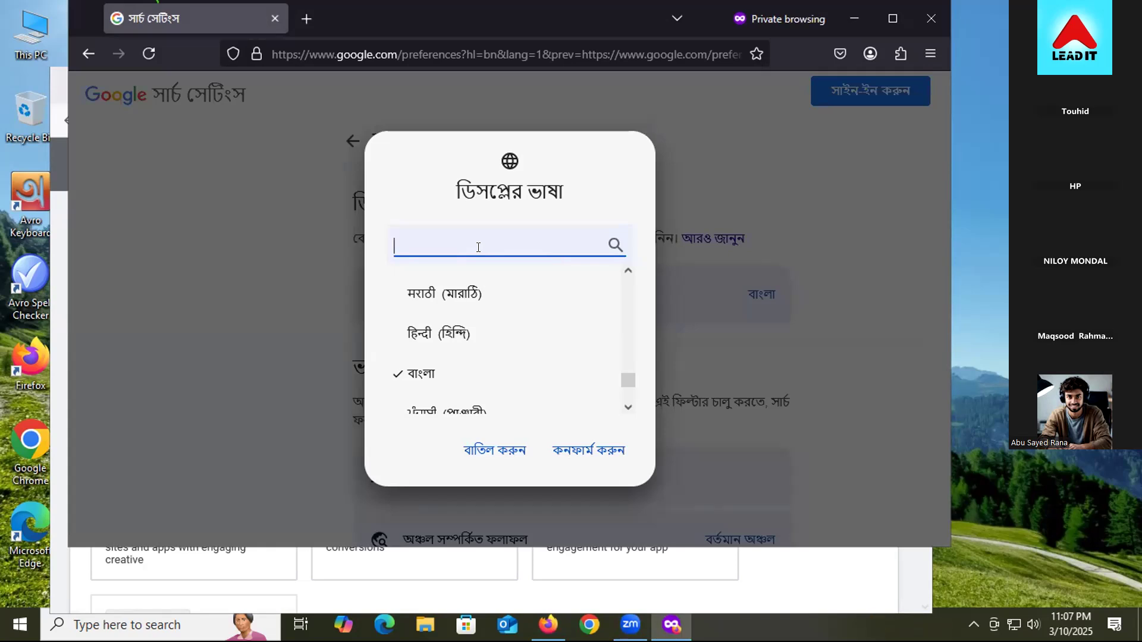
Step: Search the language list for 'eng', select English and confirm it as the display language
scroll(479, 334, "up", 1)
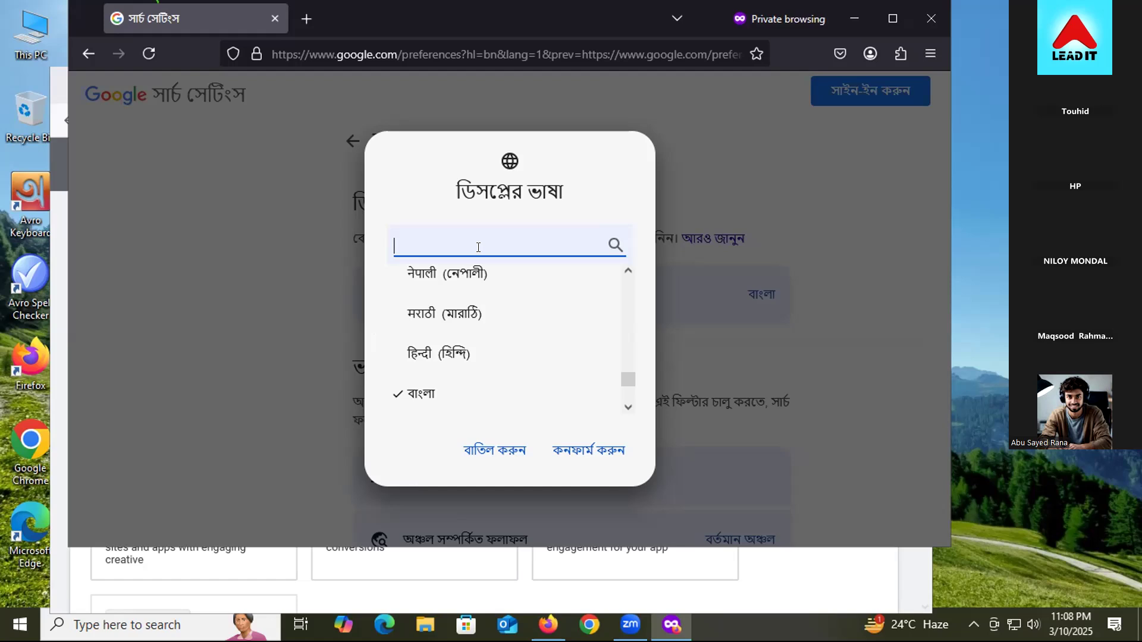
type("un")
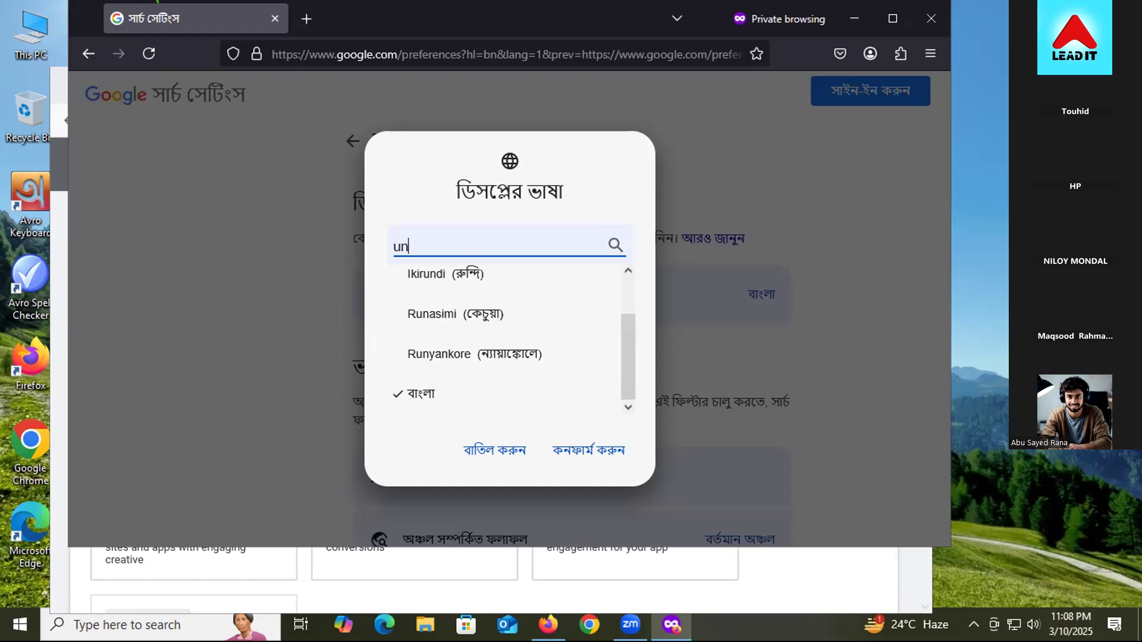
type("ited")
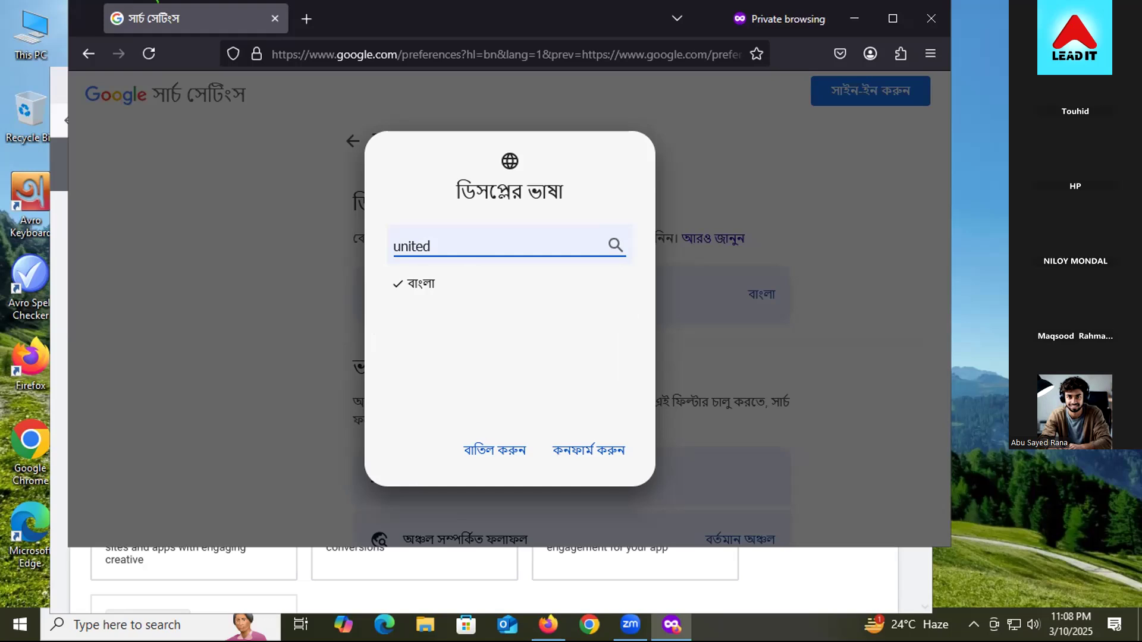
key("BackSpace")
key("BackSpace")
key("BackSpace")
key("BackSpace")
key("BackSpace")
key("BackSpace")
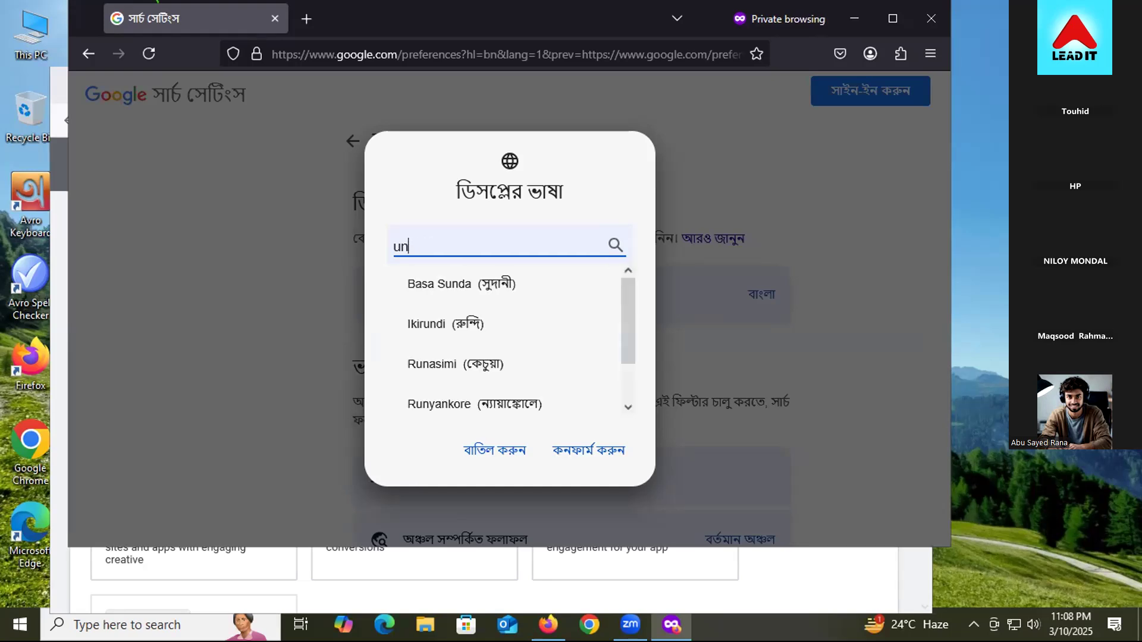
type("eeng")
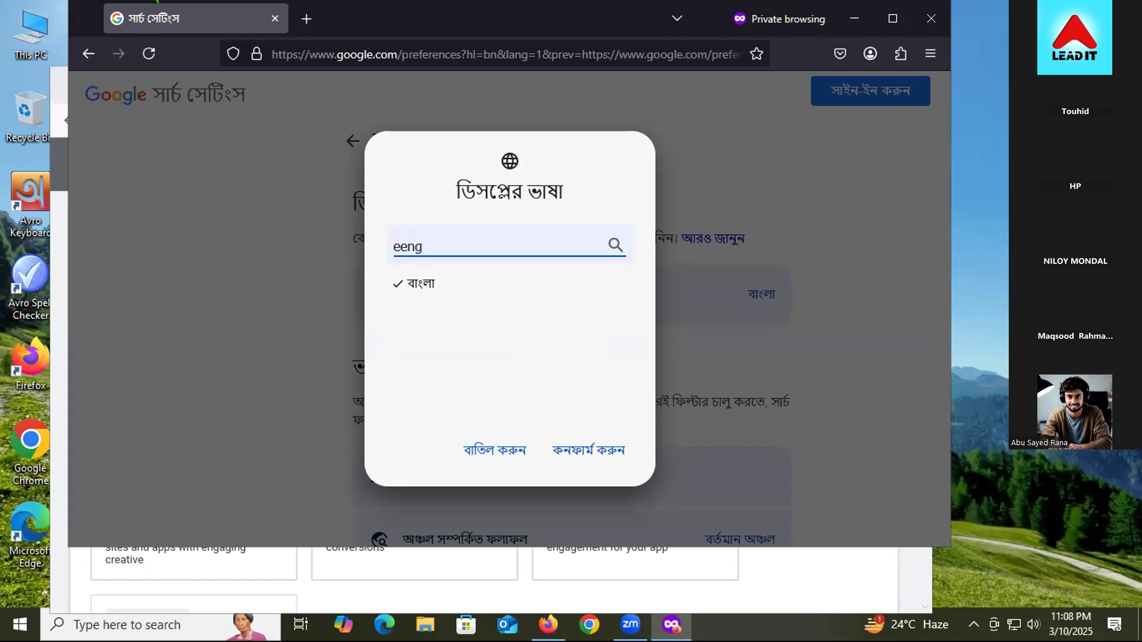
key("BackSpace")
key("BackSpace")
key("BackSpace")
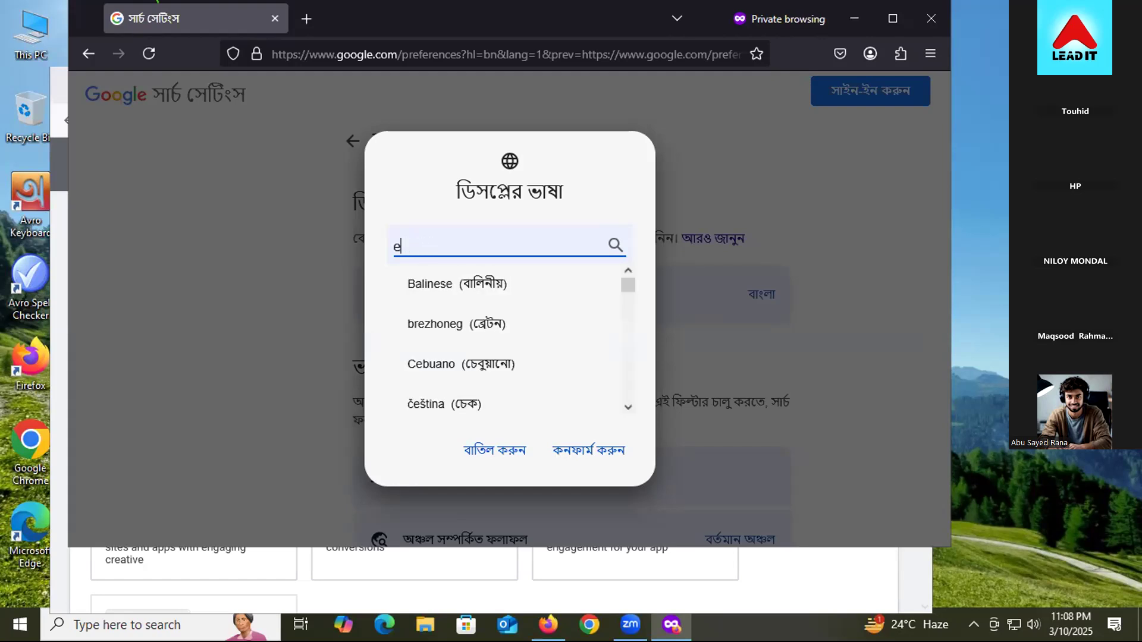
type("ng")
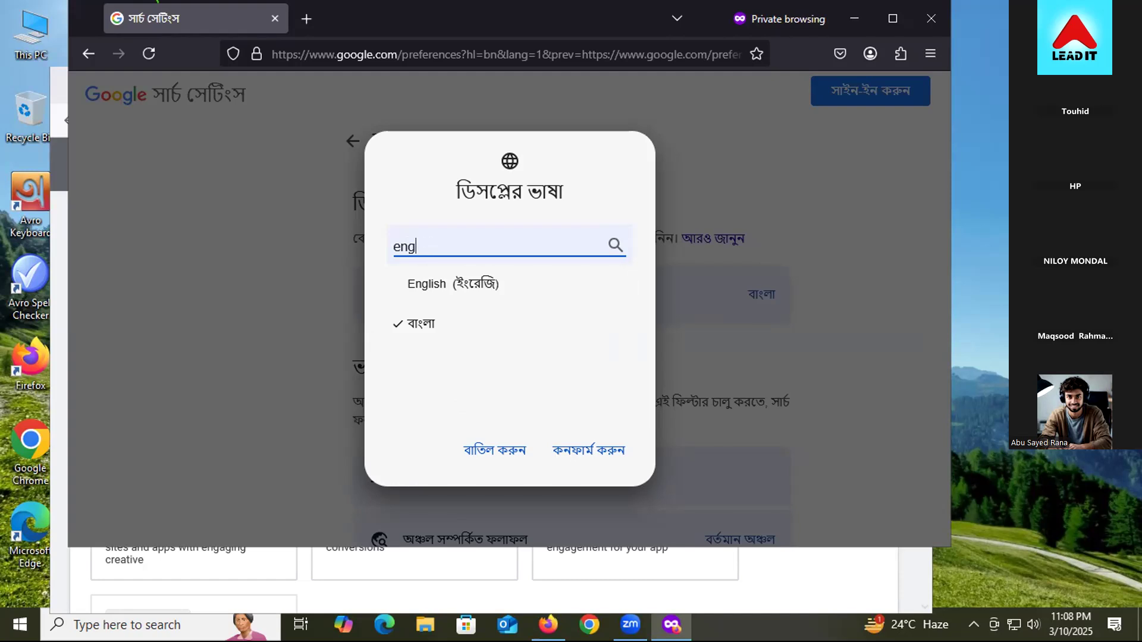
left_click(463, 280)
left_click(586, 452)
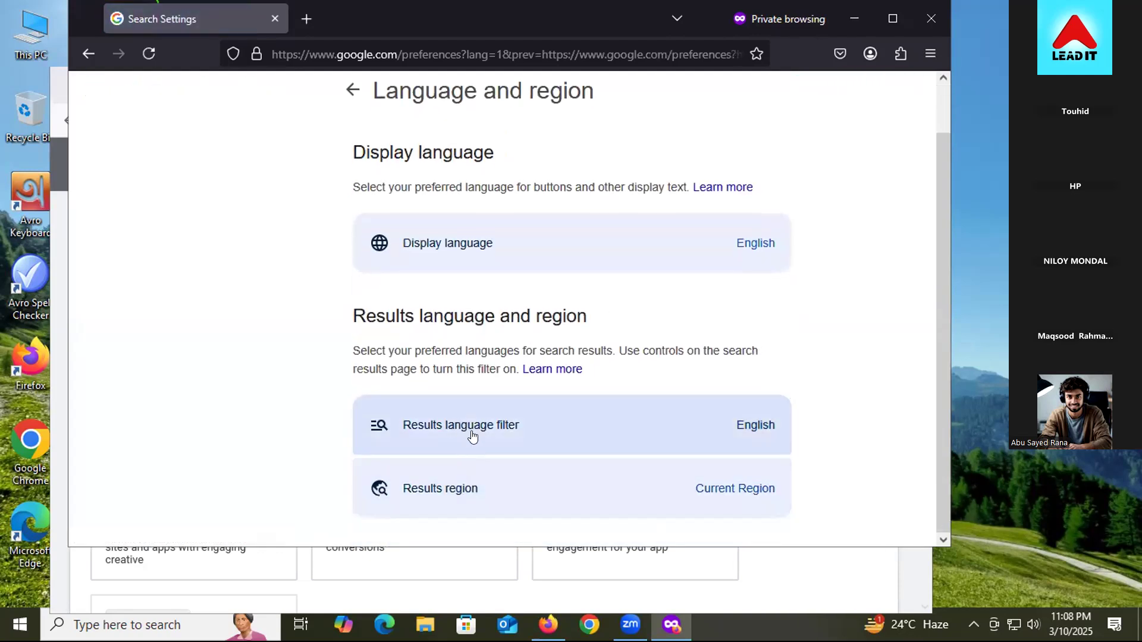
Step: Set the results region to United States by searching 'united' and confirming
left_click(501, 474)
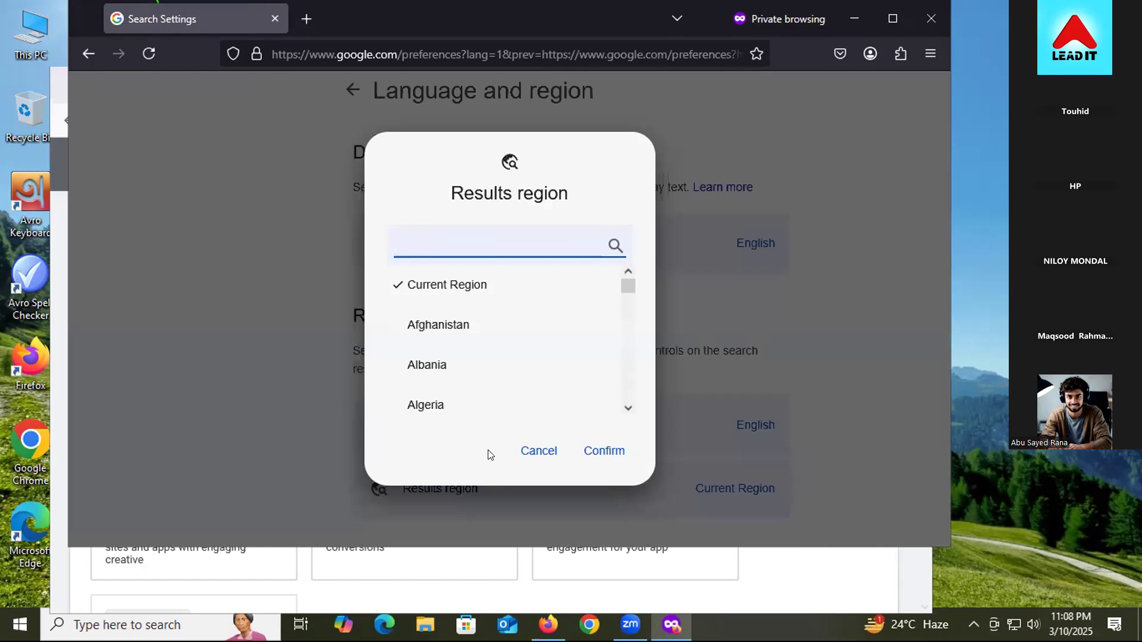
left_click(440, 240)
type("united")
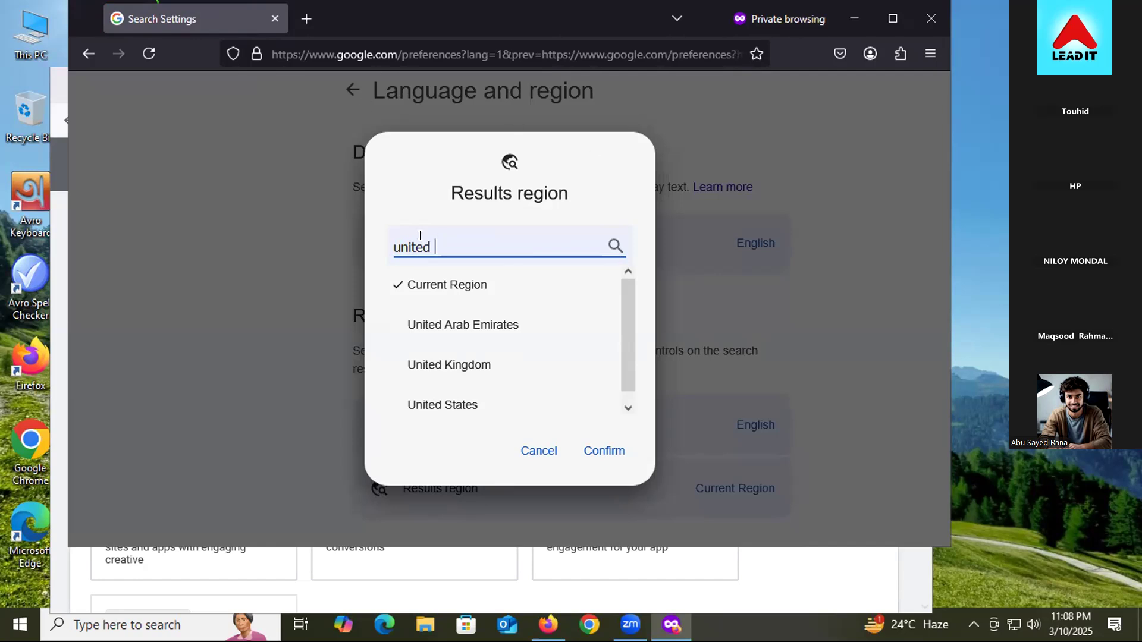
left_click(486, 403)
left_click(597, 456)
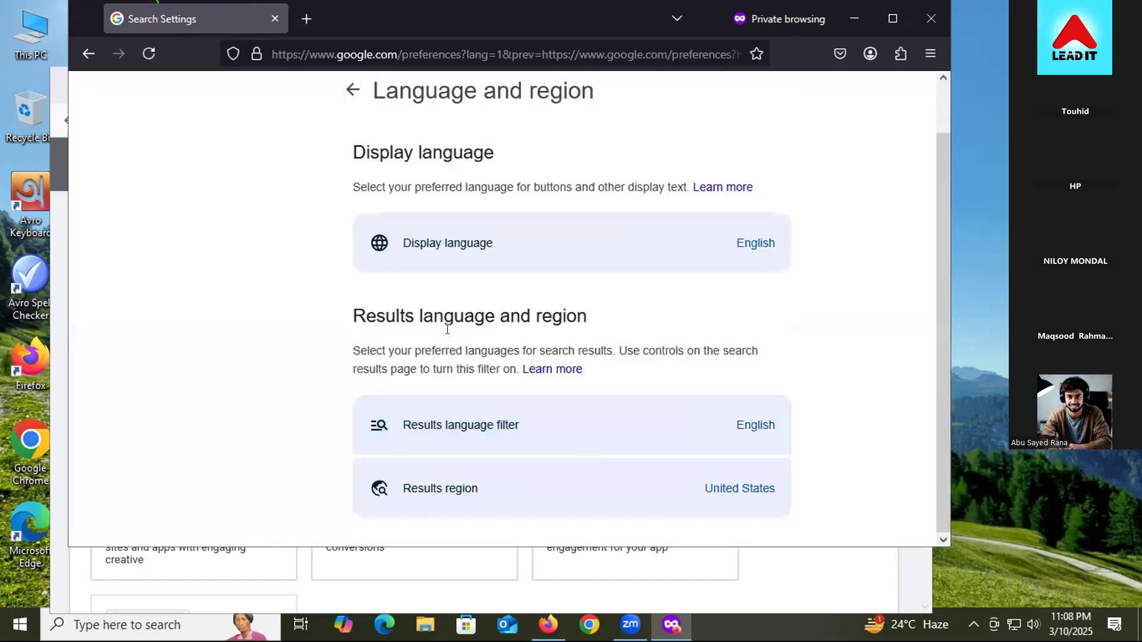
Step: Return to Language and region and re-confirm English as the display language via an 'english' search
scroll(381, 250, "up", 2)
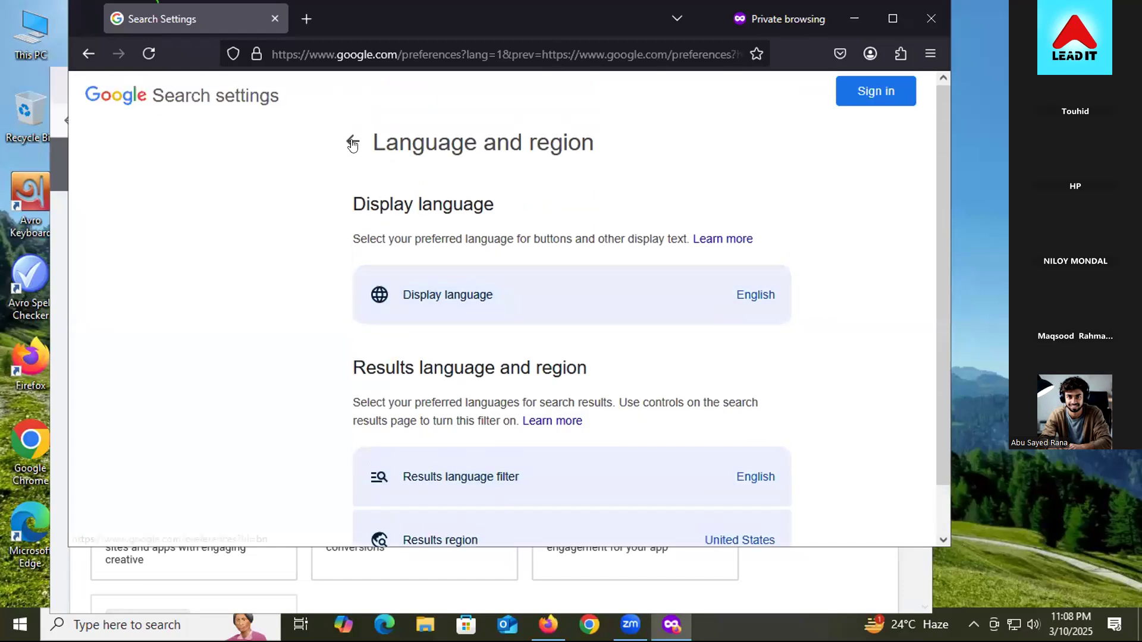
left_click(353, 143)
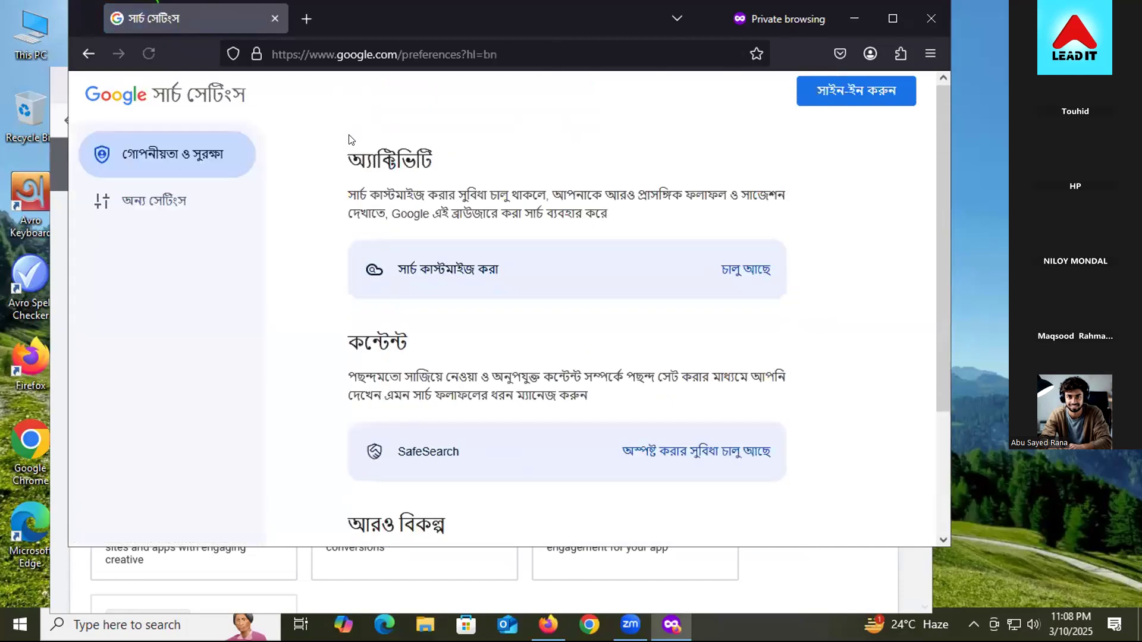
scroll(592, 328, "down", 3)
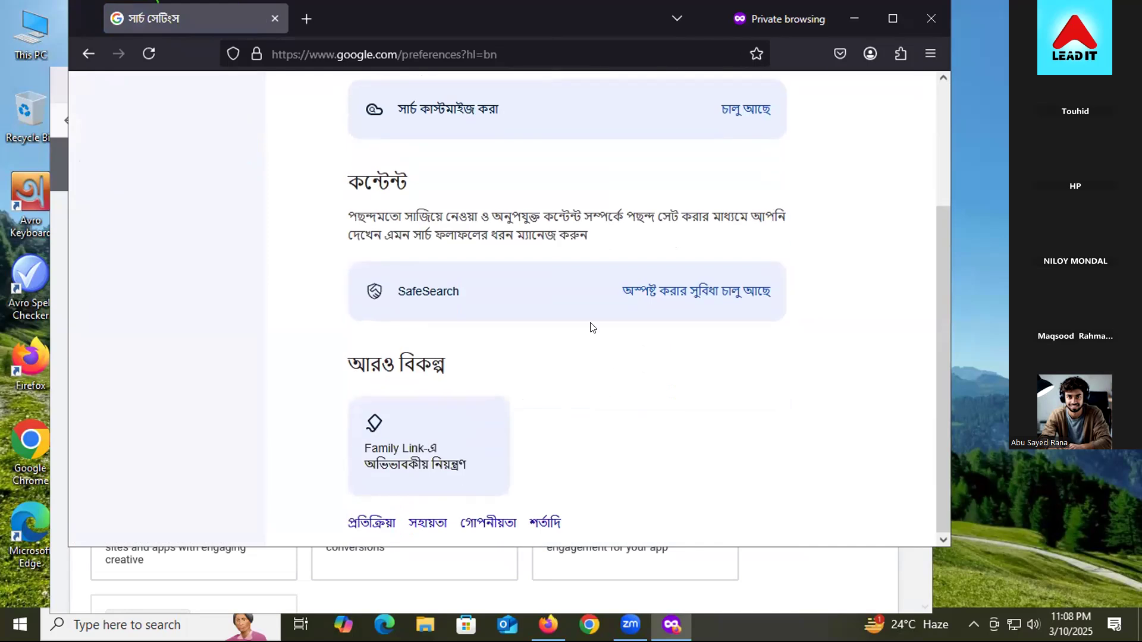
scroll(434, 347, "up", 3)
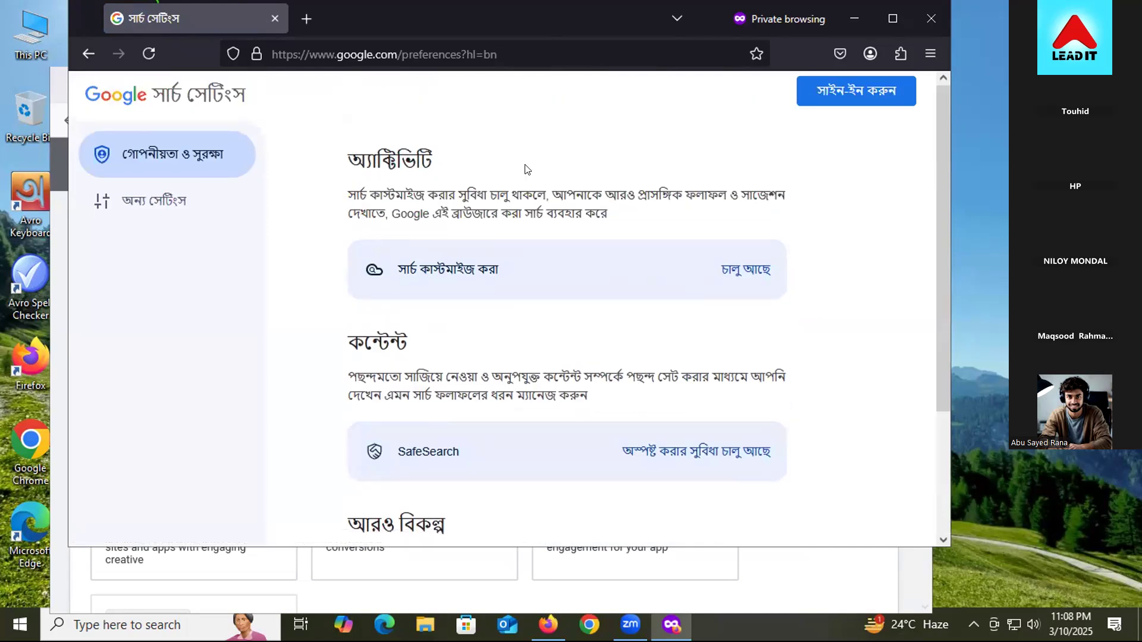
left_click(502, 273)
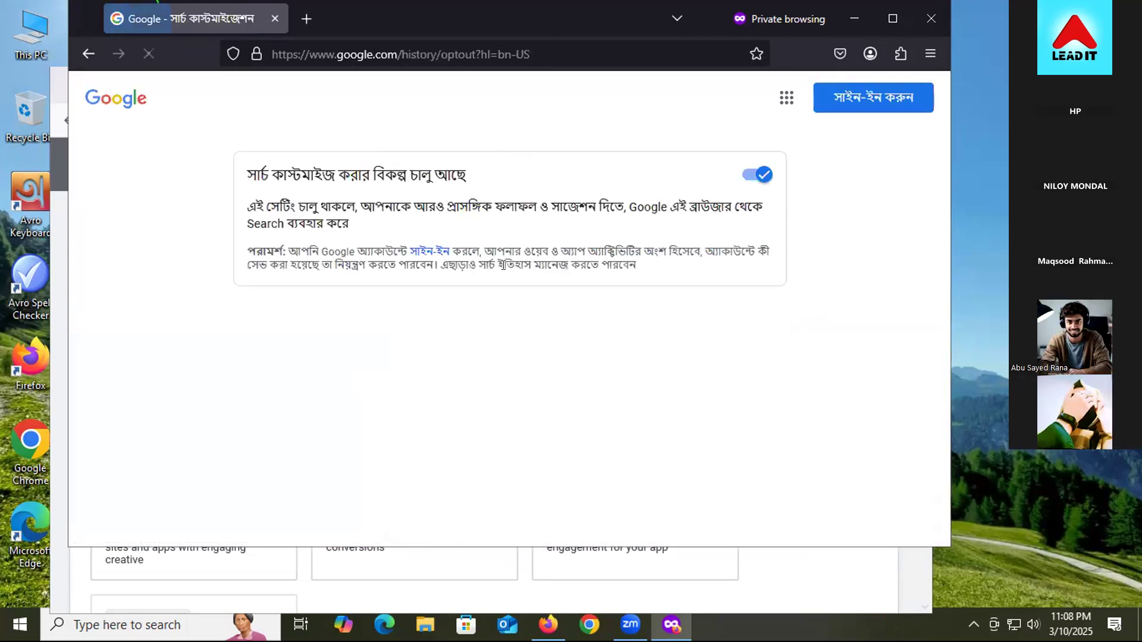
left_click(88, 53)
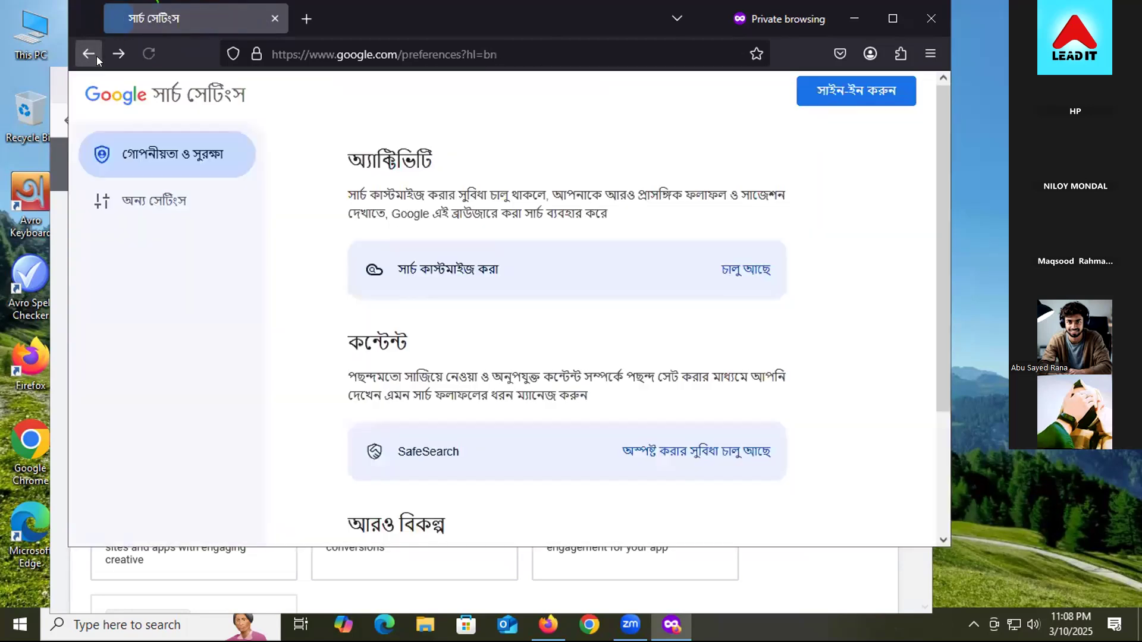
left_click(221, 194)
left_click(502, 280)
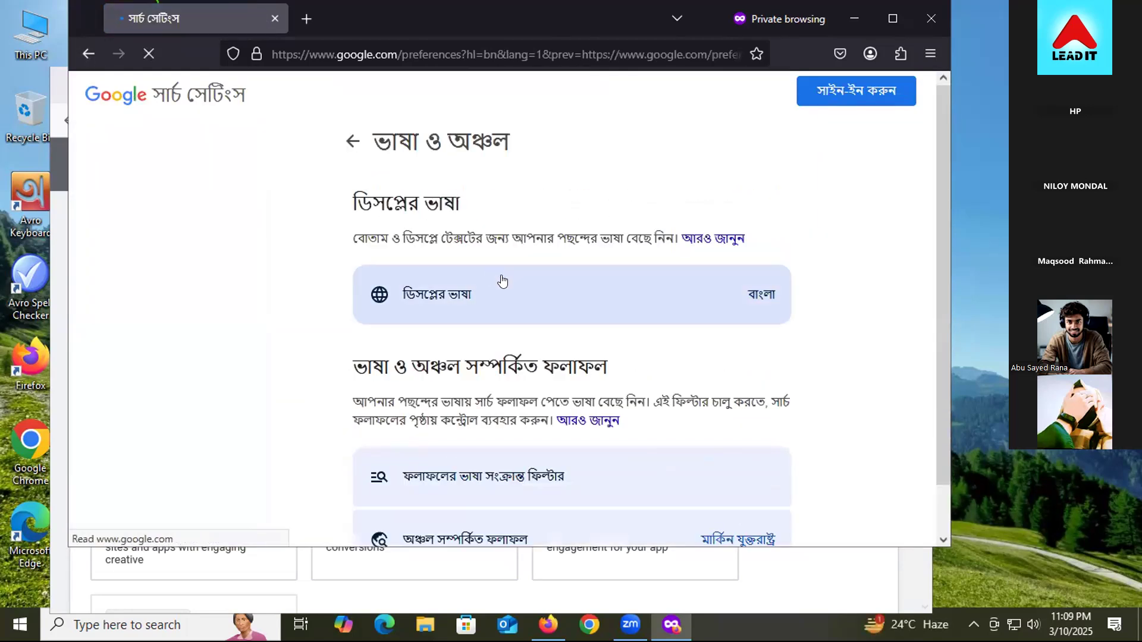
left_click(512, 291)
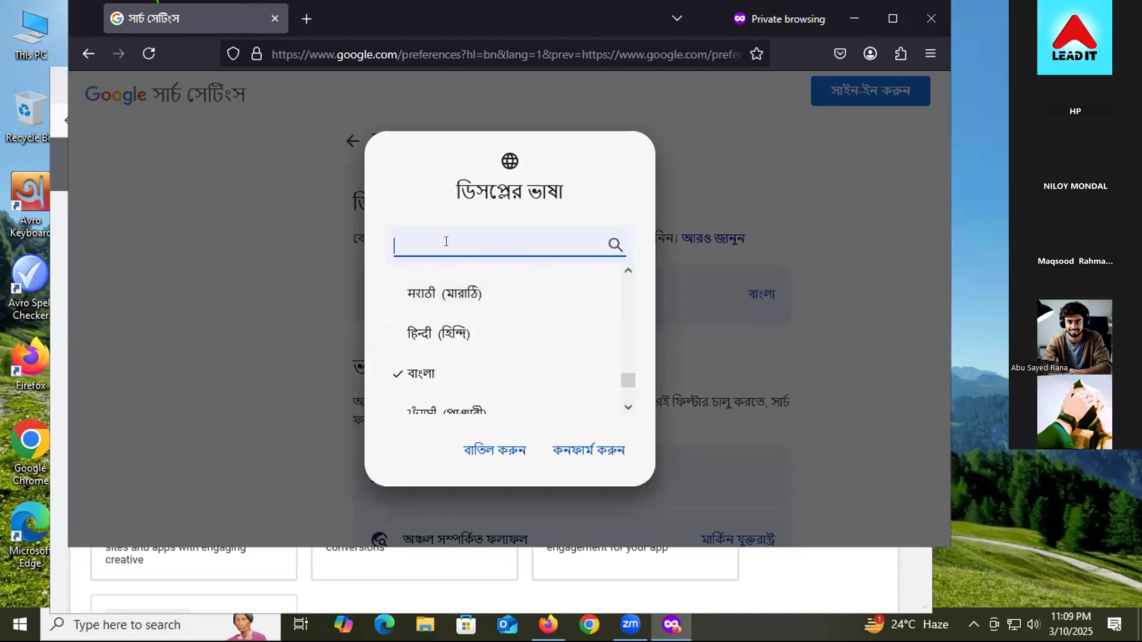
type("e")
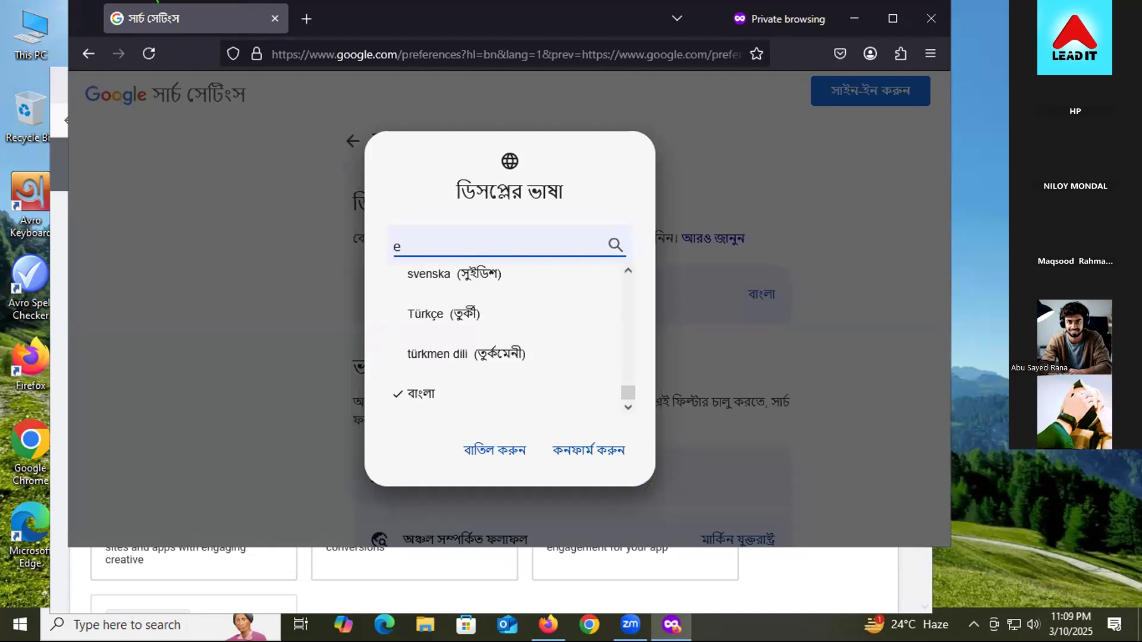
type("nglish")
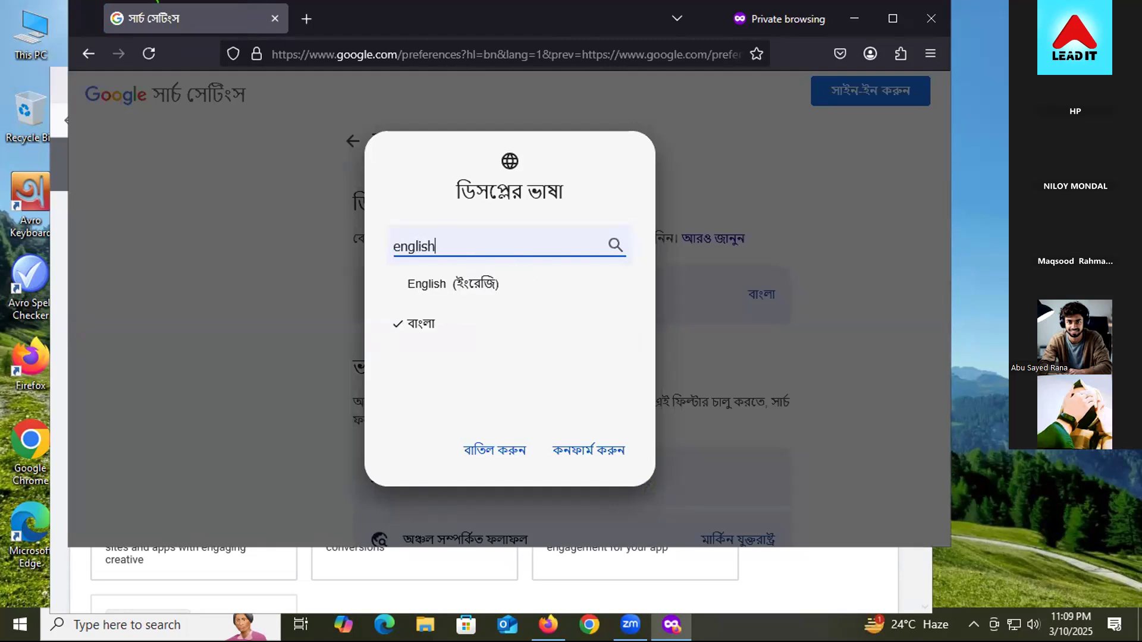
left_click(535, 280)
left_click(591, 449)
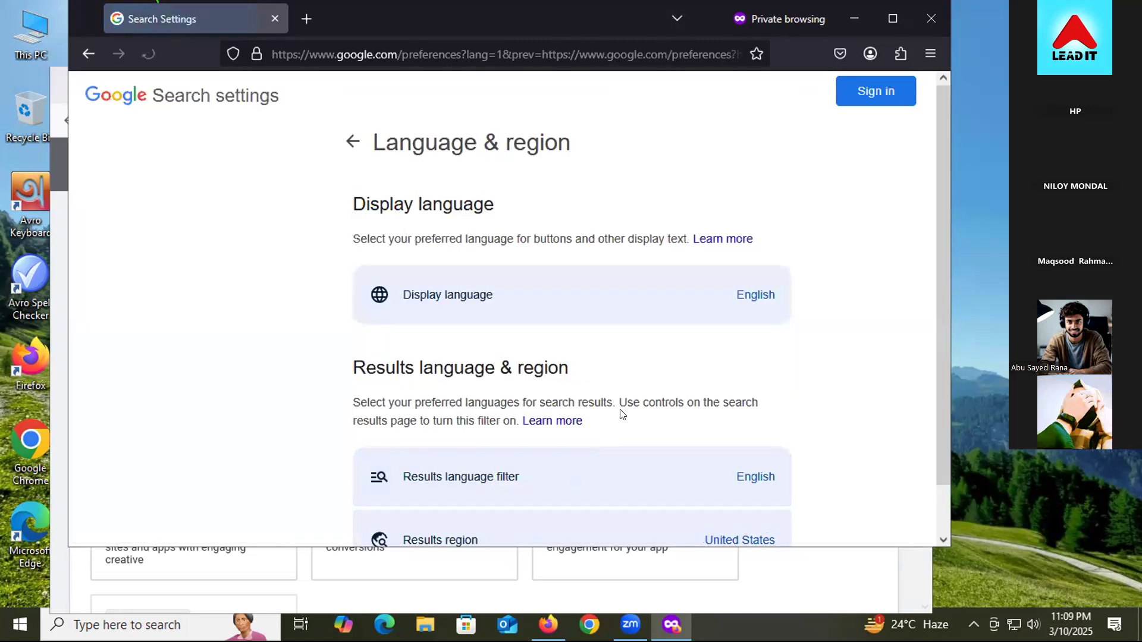
Step: Check the results region remains United States, then go to the Google homepage
scroll(623, 414, "down", 1)
left_click(543, 471)
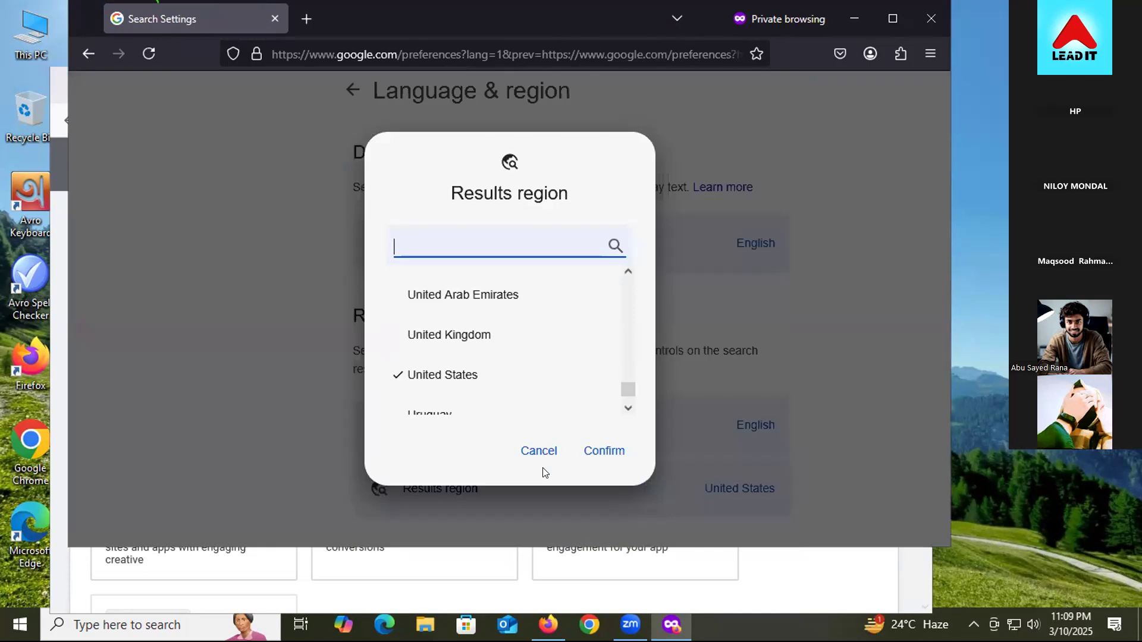
left_click(662, 196)
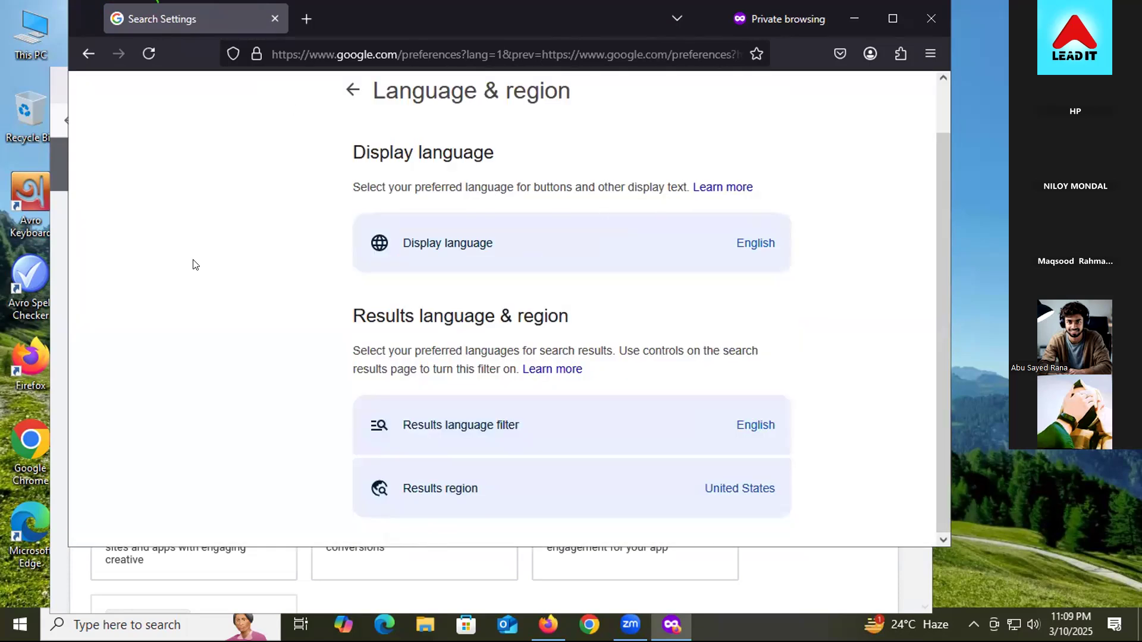
scroll(193, 264, "up", 1)
left_click(140, 102)
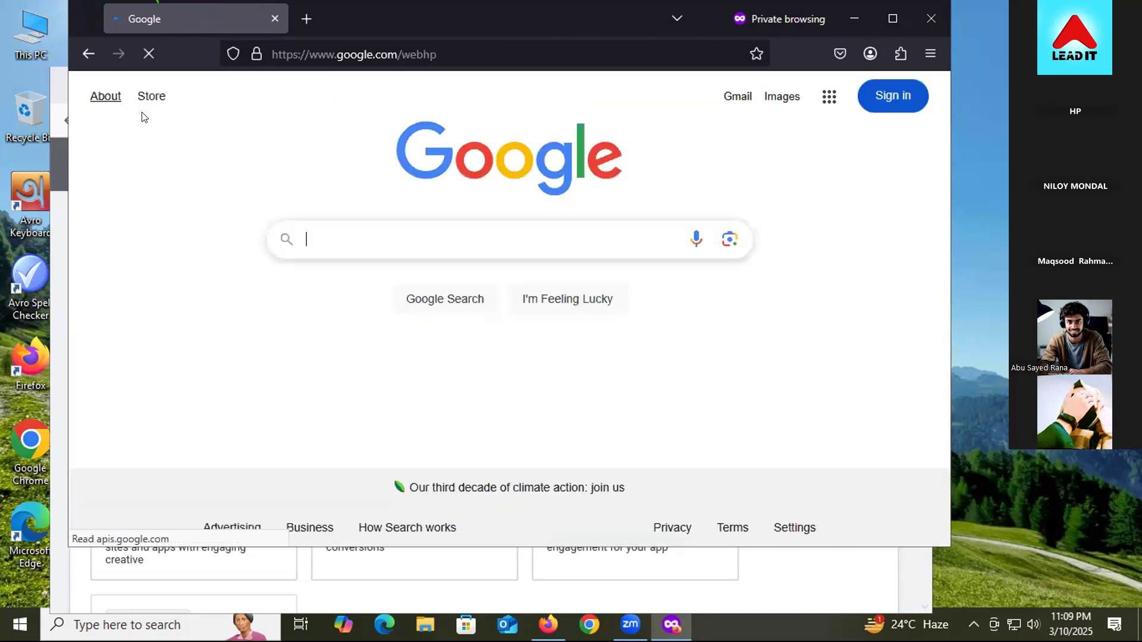
Step: Type the query 'air tickets price' into Google's search box, dropping the earlier 'in India' wording
left_click(410, 239)
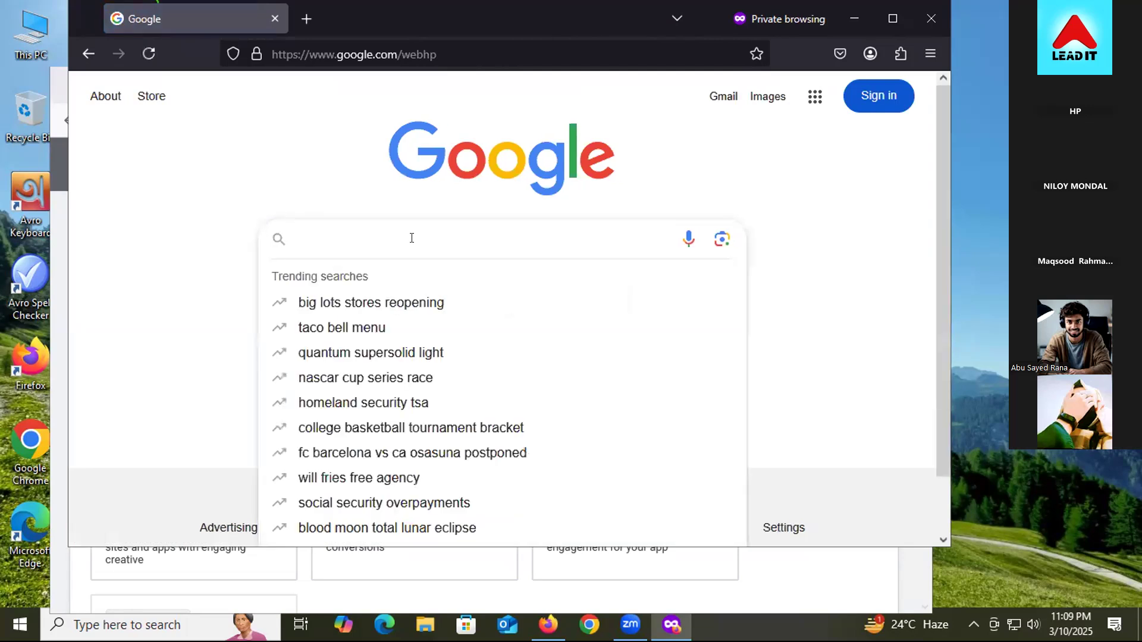
type("air ")
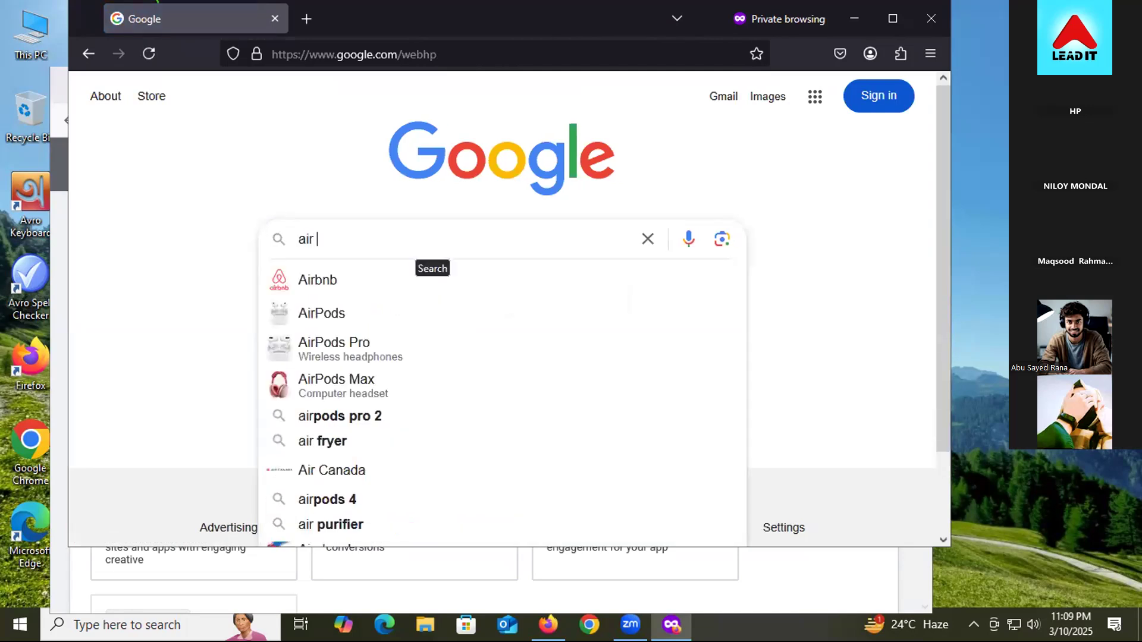
type("tic")
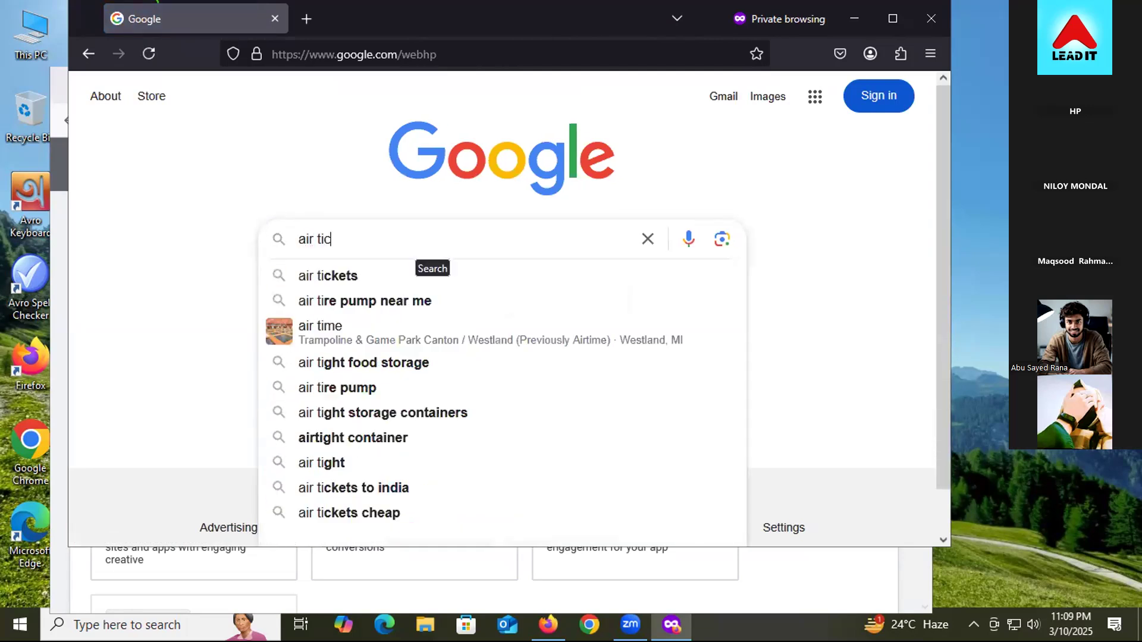
type("kets ")
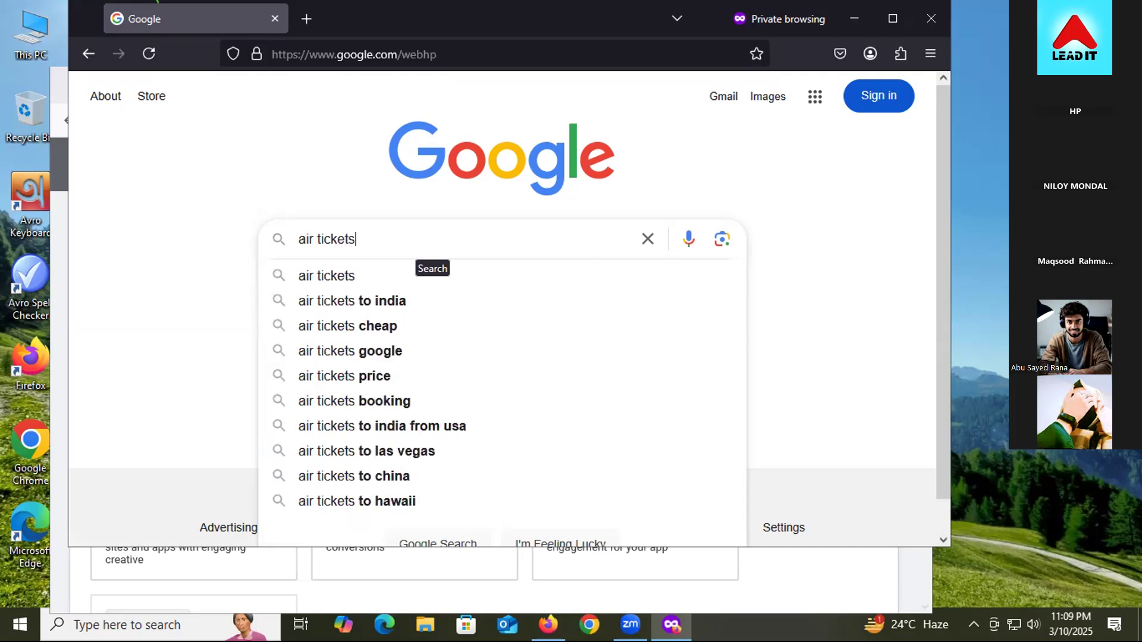
type("in ")
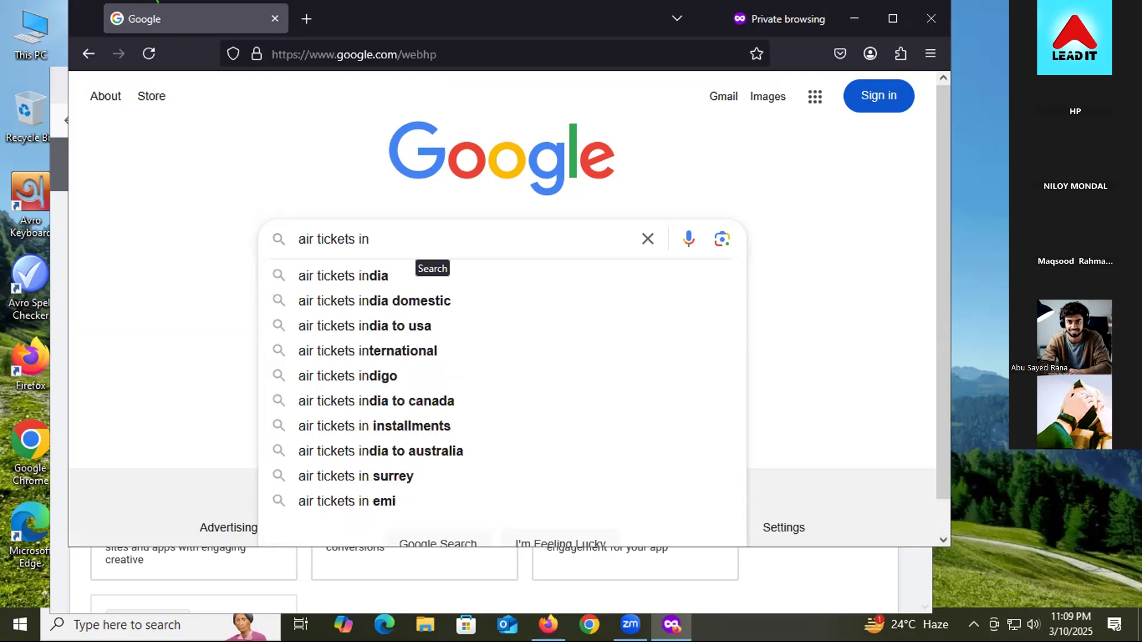
type("b")
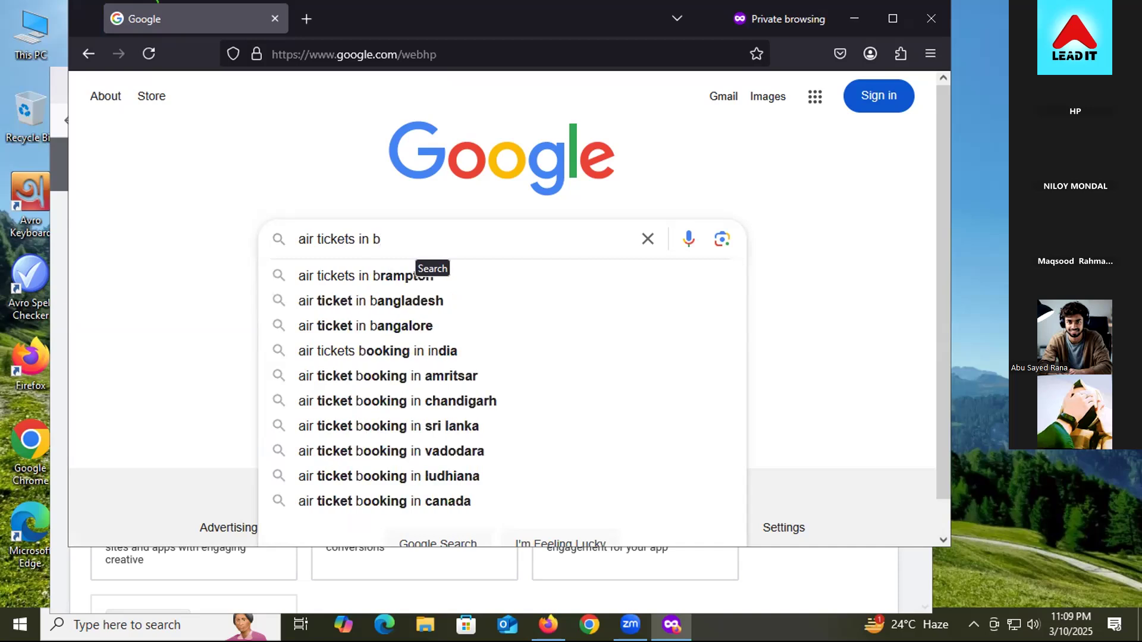
key("BackSpace")
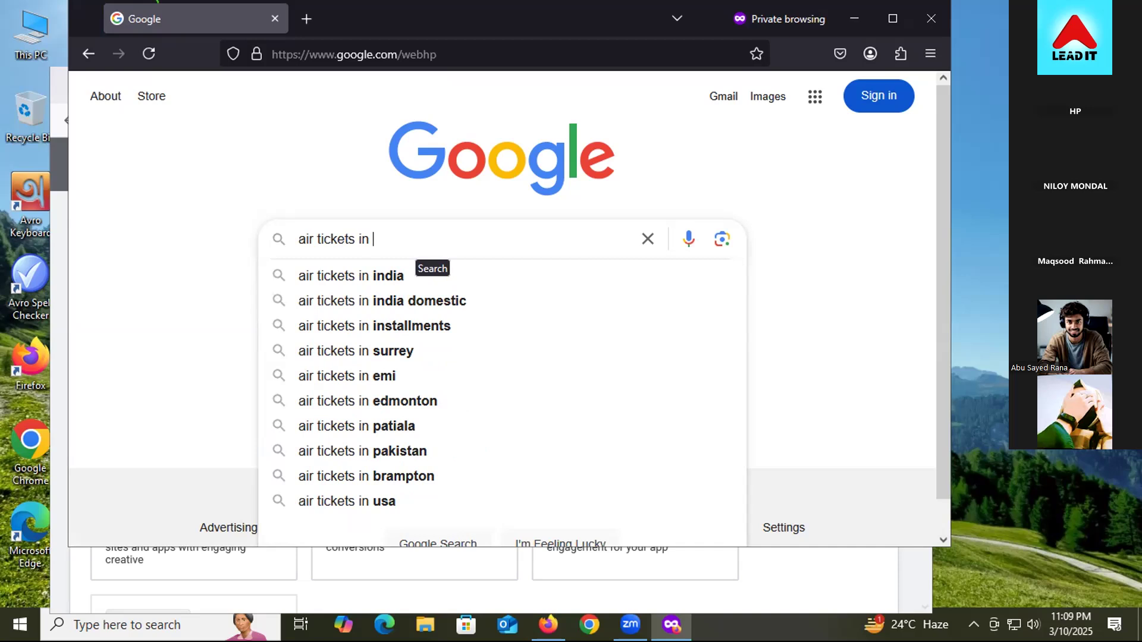
type("india")
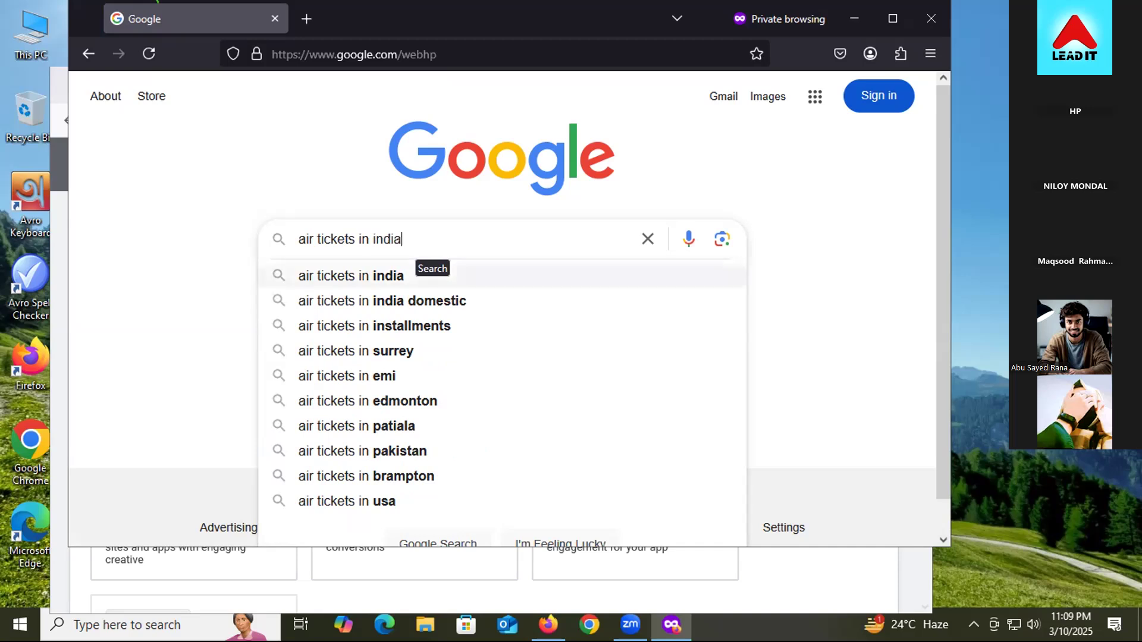
key("BackSpace")
key("BackSpace")
key("BackSpace")
key("BackSpace")
key("BackSpace")
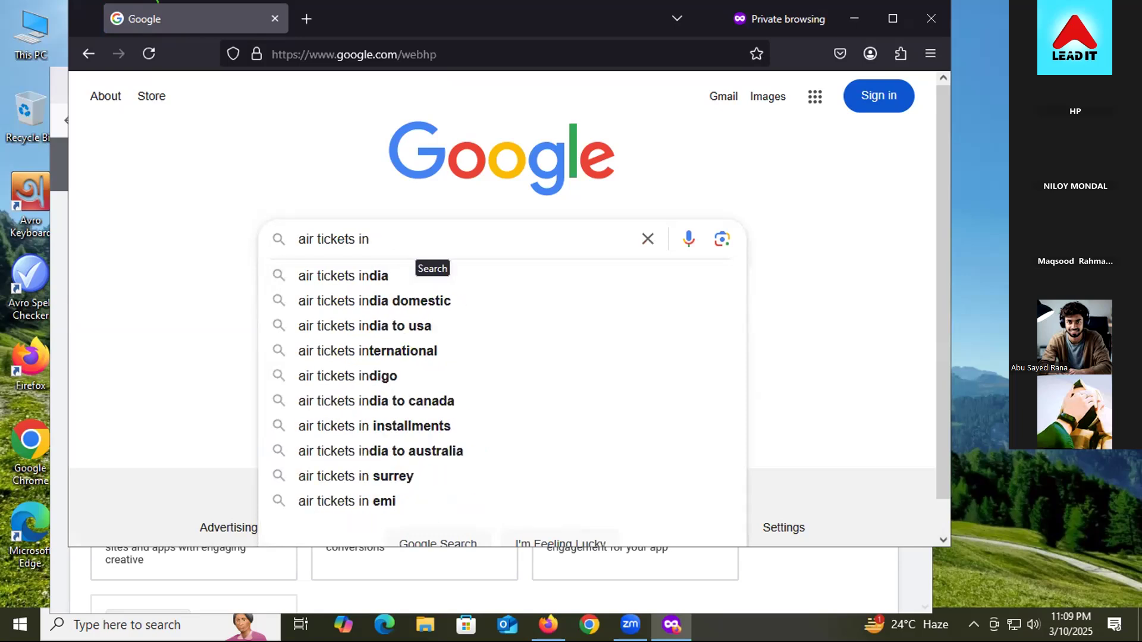
key("BackSpace")
key("BackSpace")
key("BackSpace")
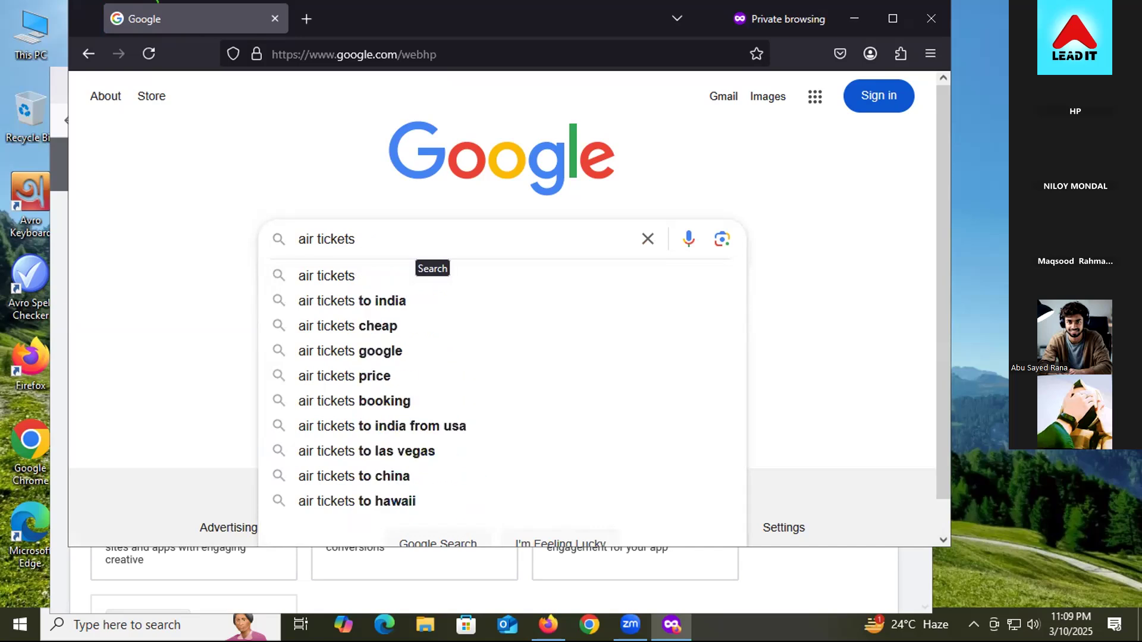
type("pr")
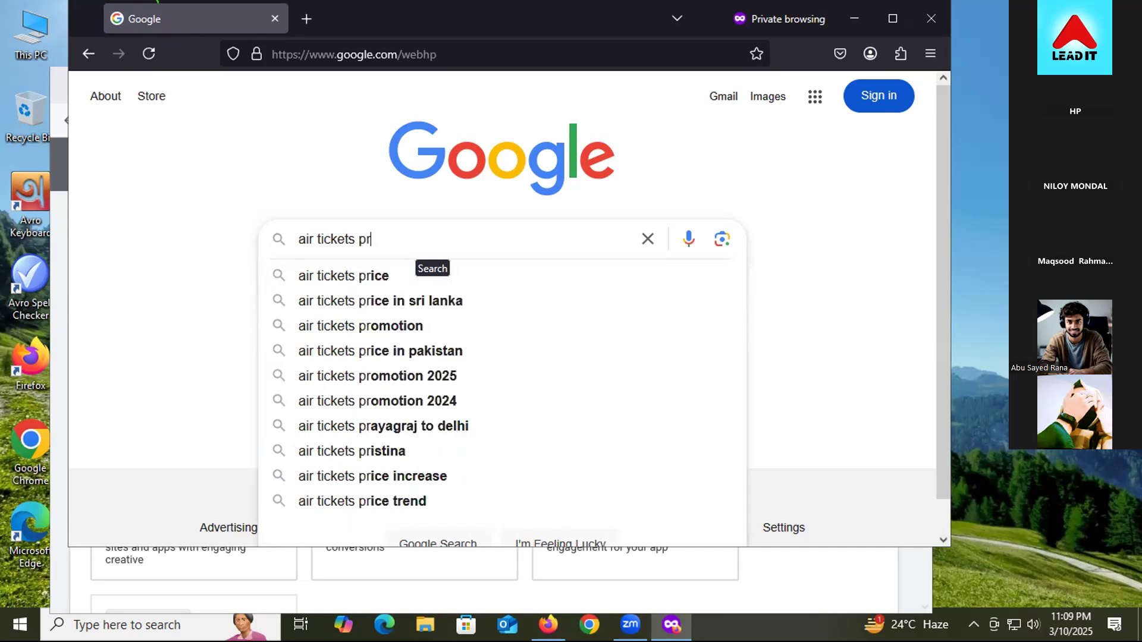
type("ice")
Step: Search 'air tickets price' to reveal sponsored flight-booking ads, closing an extra private tab
key("Return")
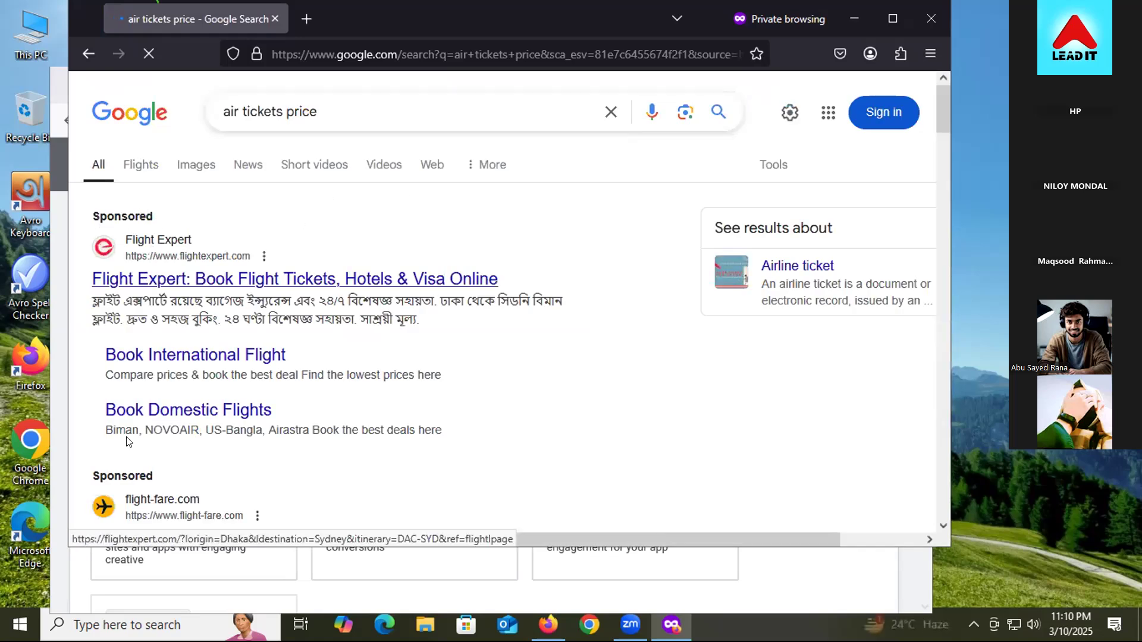
left_click(305, 20)
left_click(307, 262)
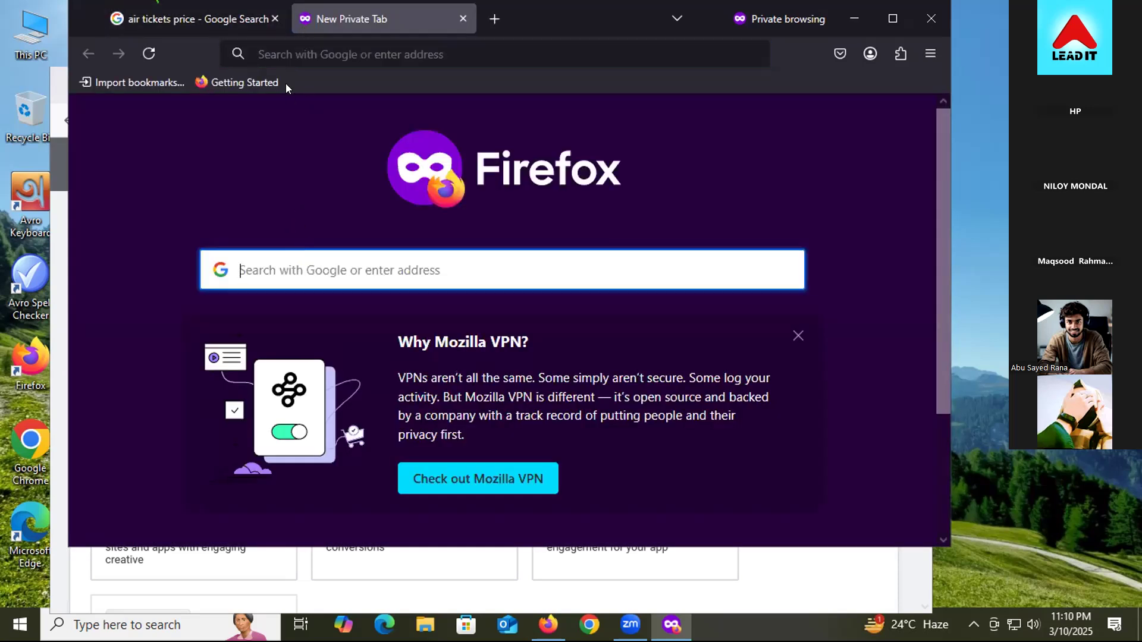
left_click(289, 62)
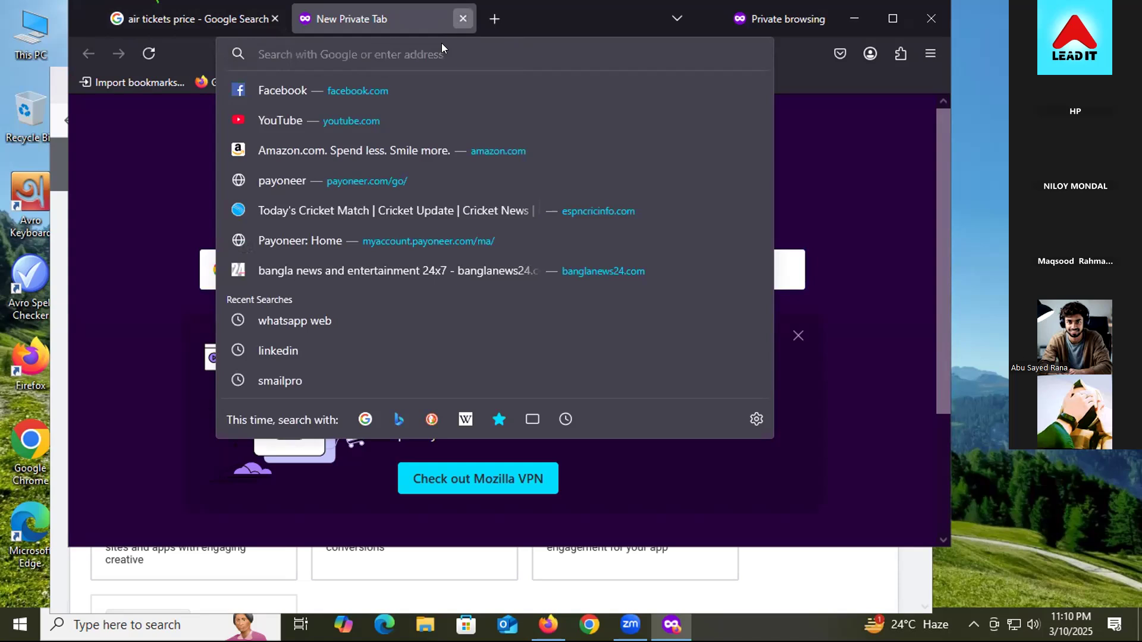
key("ctrl+w")
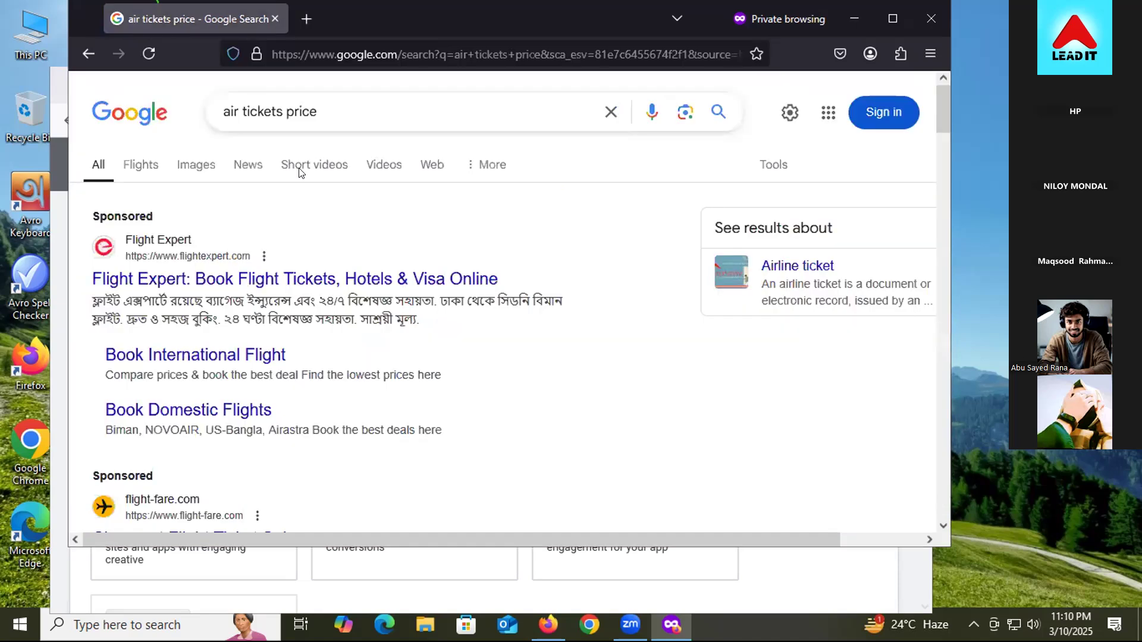